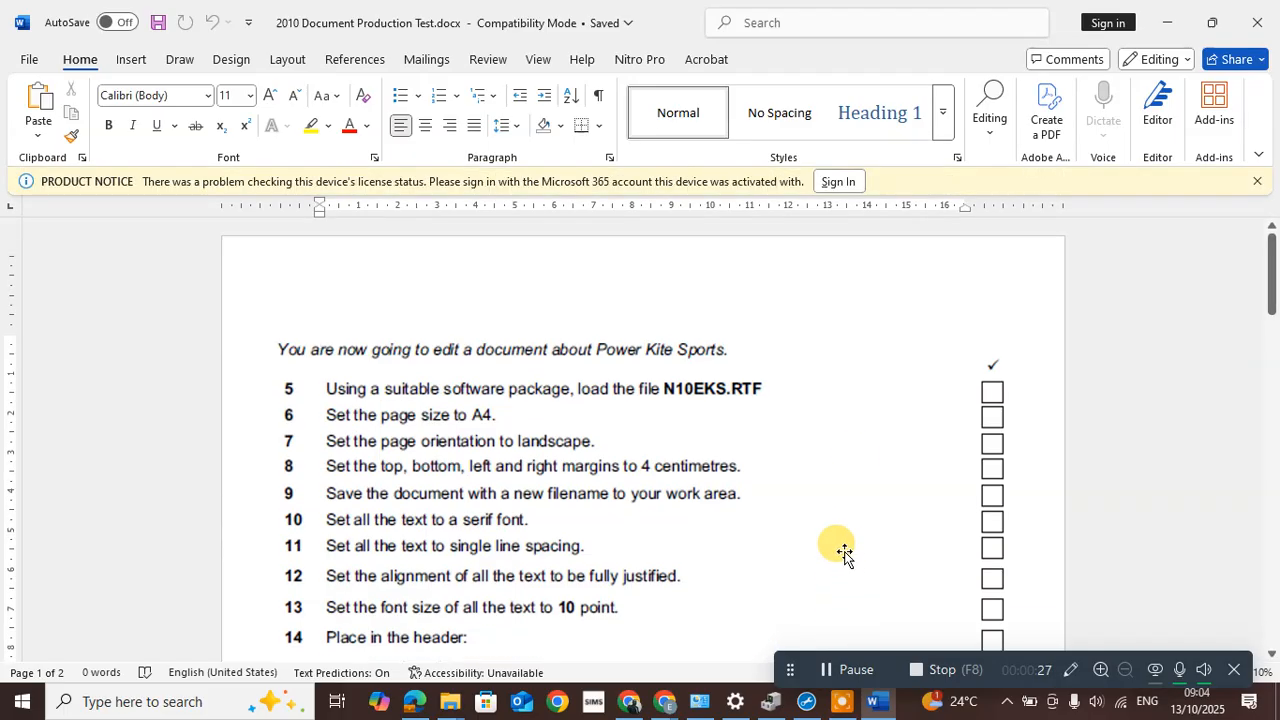
# Dismiss the licence notice and snap Word beside File Explorer showing the Year 8 Practical Test folder
pyautogui.click(1257, 184)
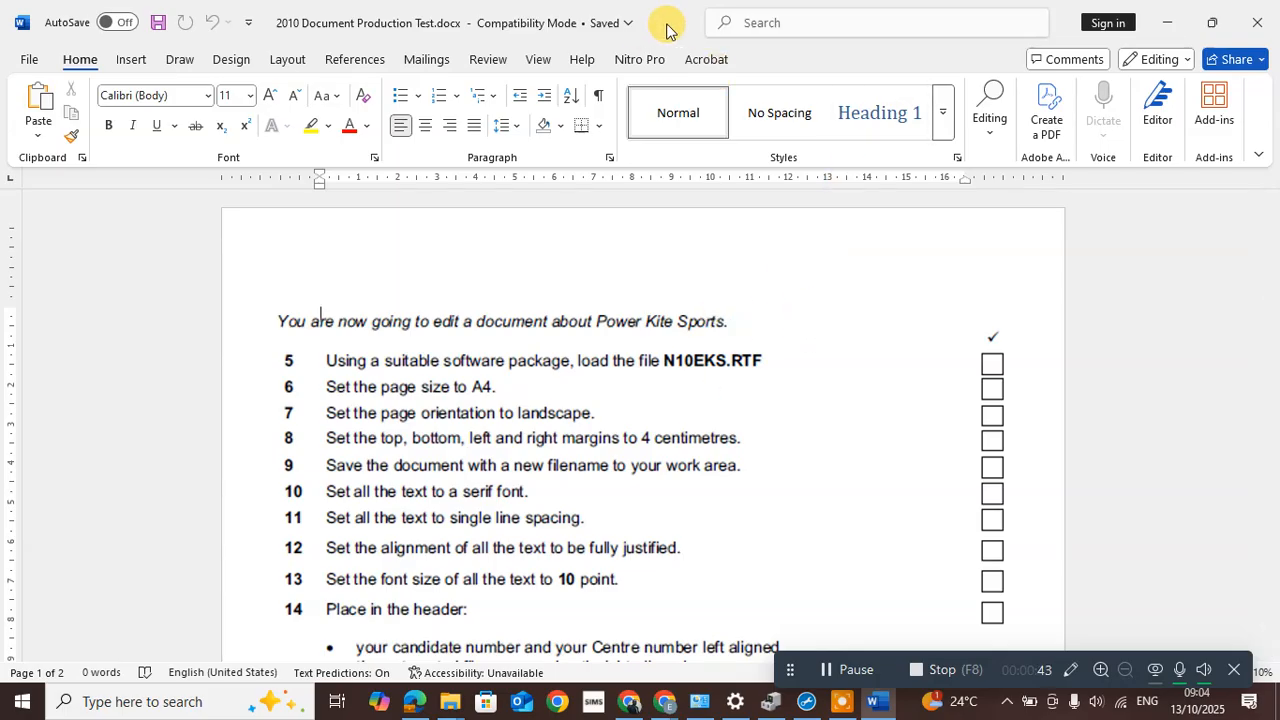
pyautogui.moveTo(665, 28); pyautogui.dragTo(2, 150)
pyautogui.click(837, 86)
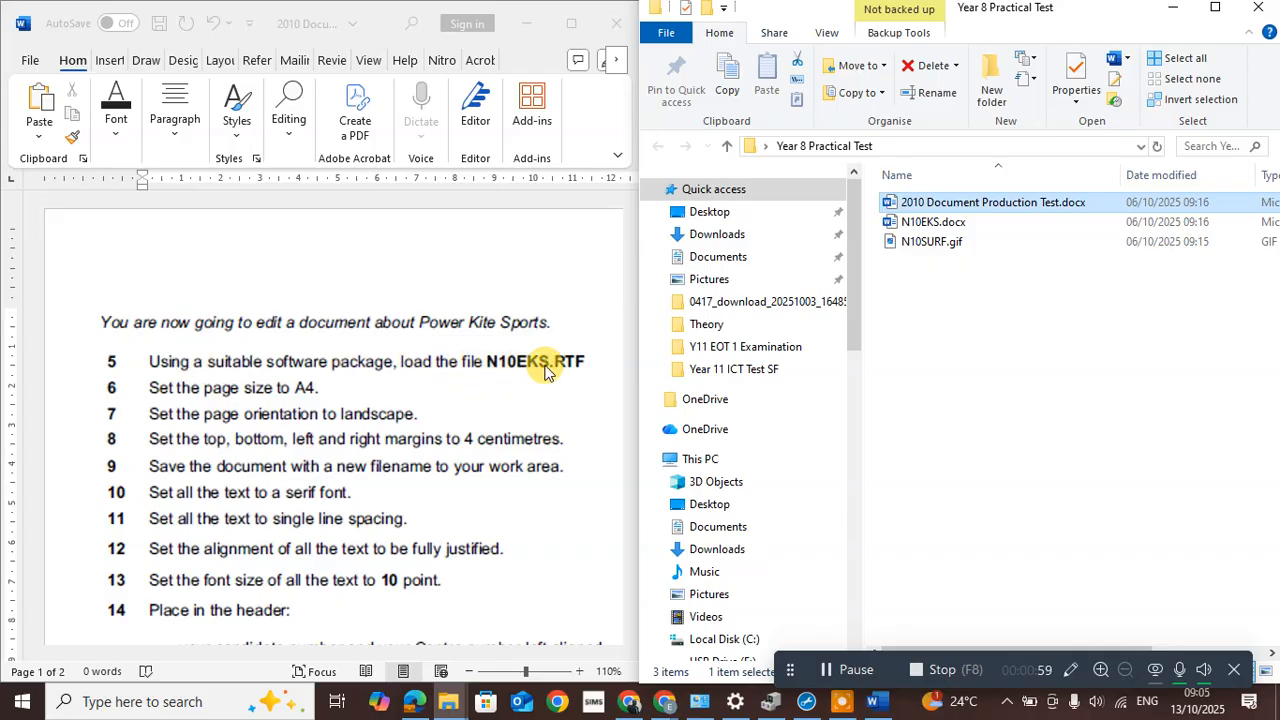
# Open N10EKS.docx in Word from the Year 8 Practical Test folder and move its window aside
pyautogui.click(922, 224)
pyautogui.doubleClick(968, 219)
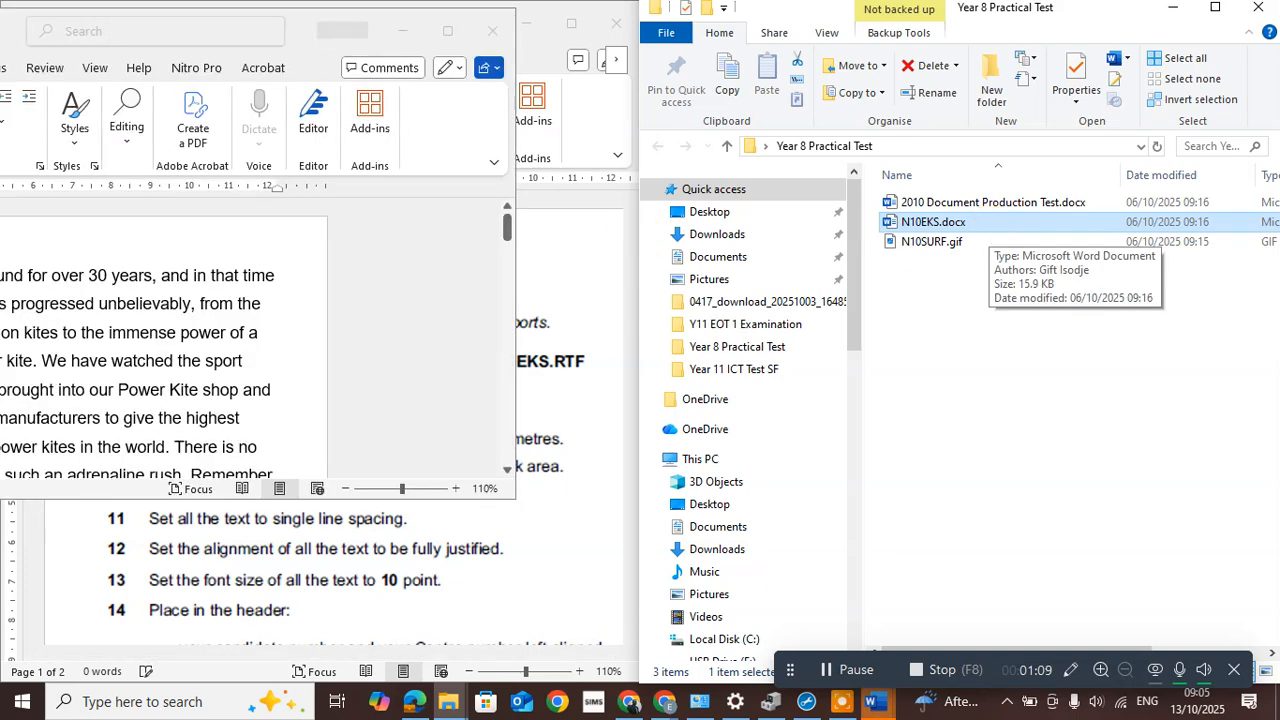
pyautogui.moveTo(558, 78); pyautogui.dragTo(1114, 107)
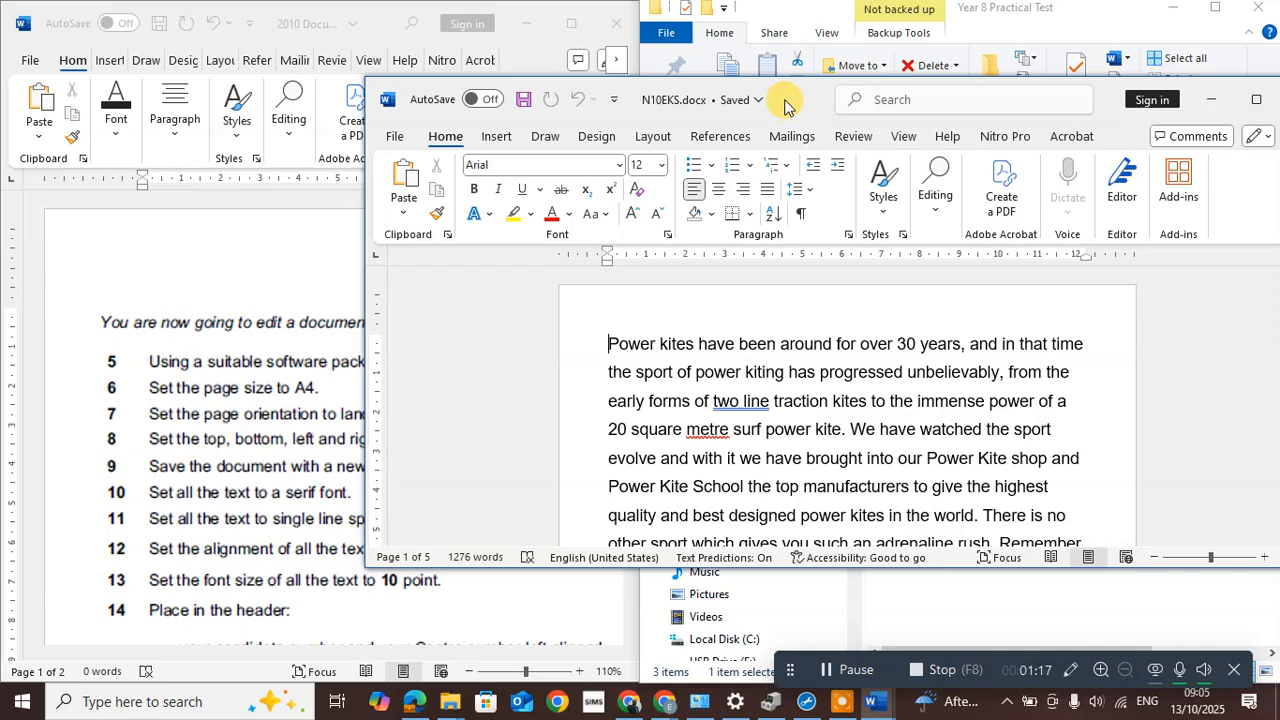
pyautogui.click(393, 138)
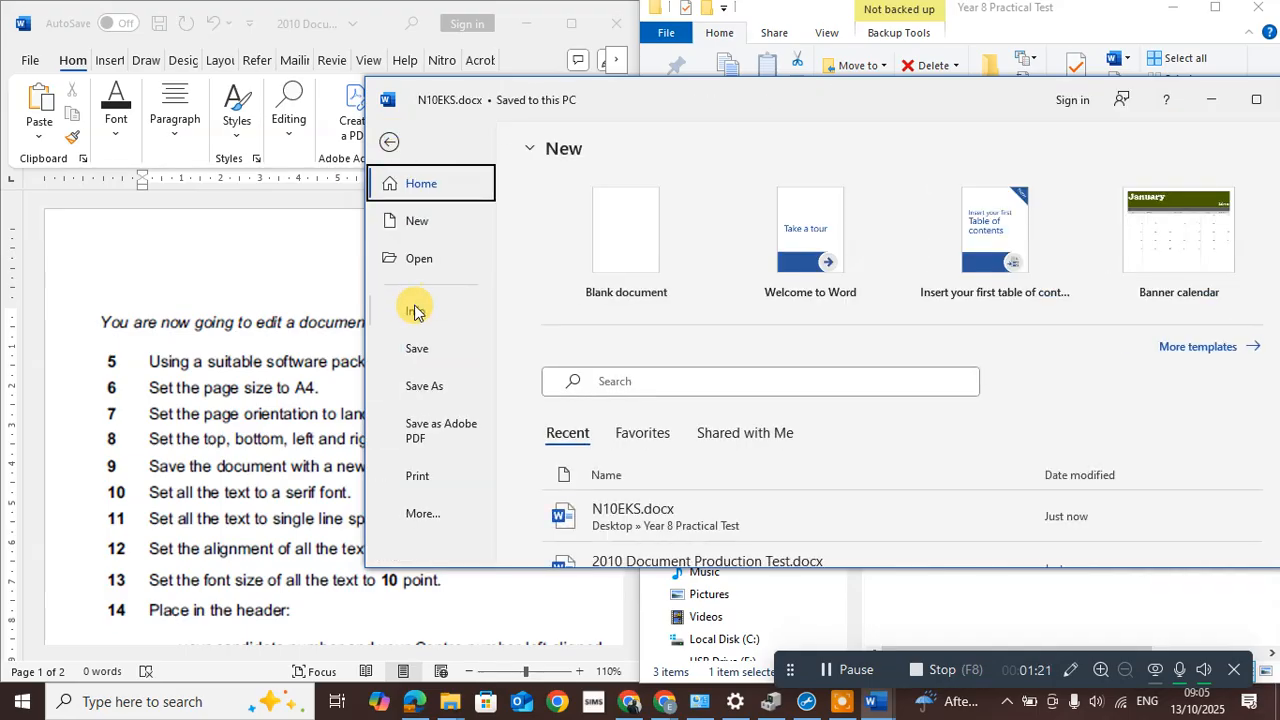
pyautogui.click(427, 390)
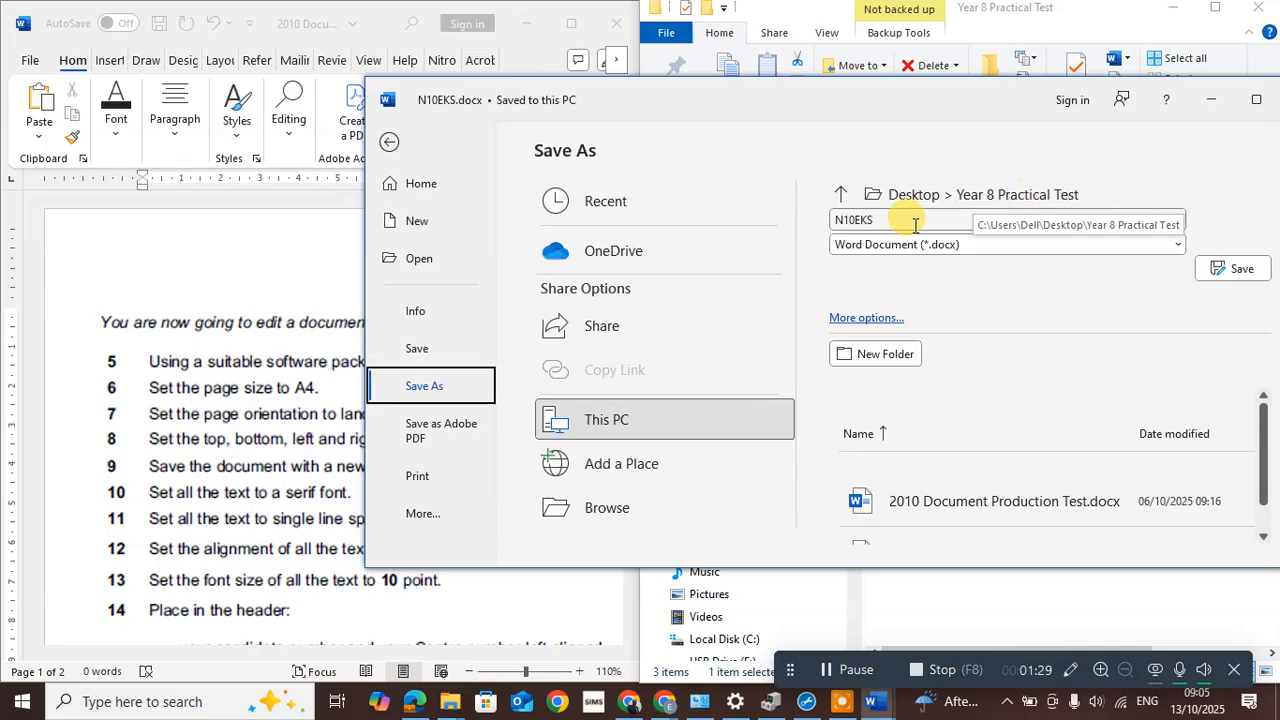
pyautogui.click(1043, 244)
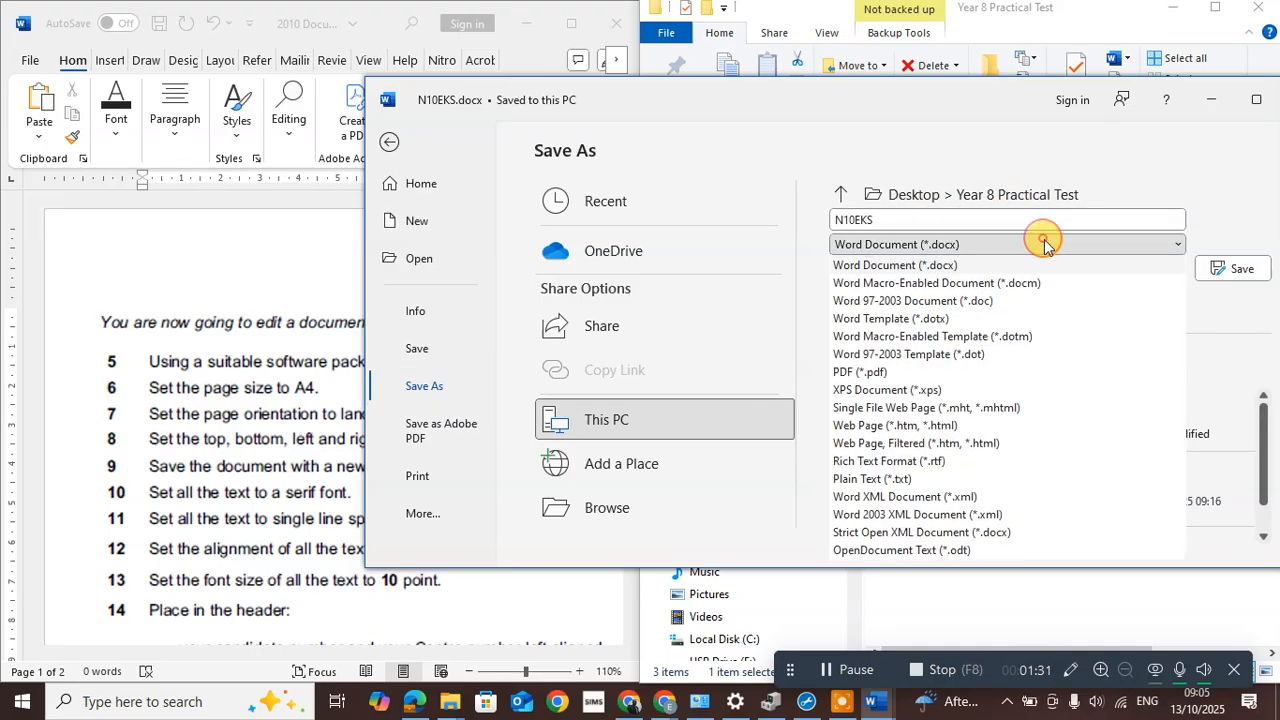
pyautogui.click(910, 266)
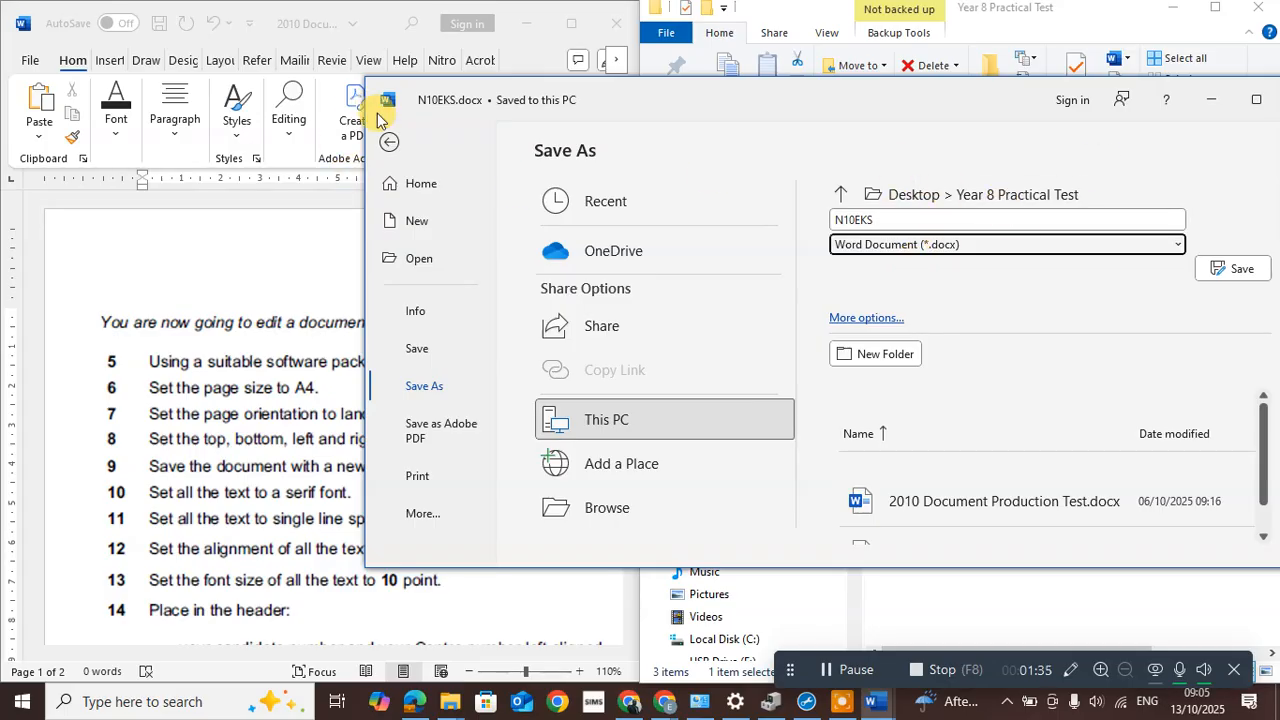
pyautogui.click(385, 143)
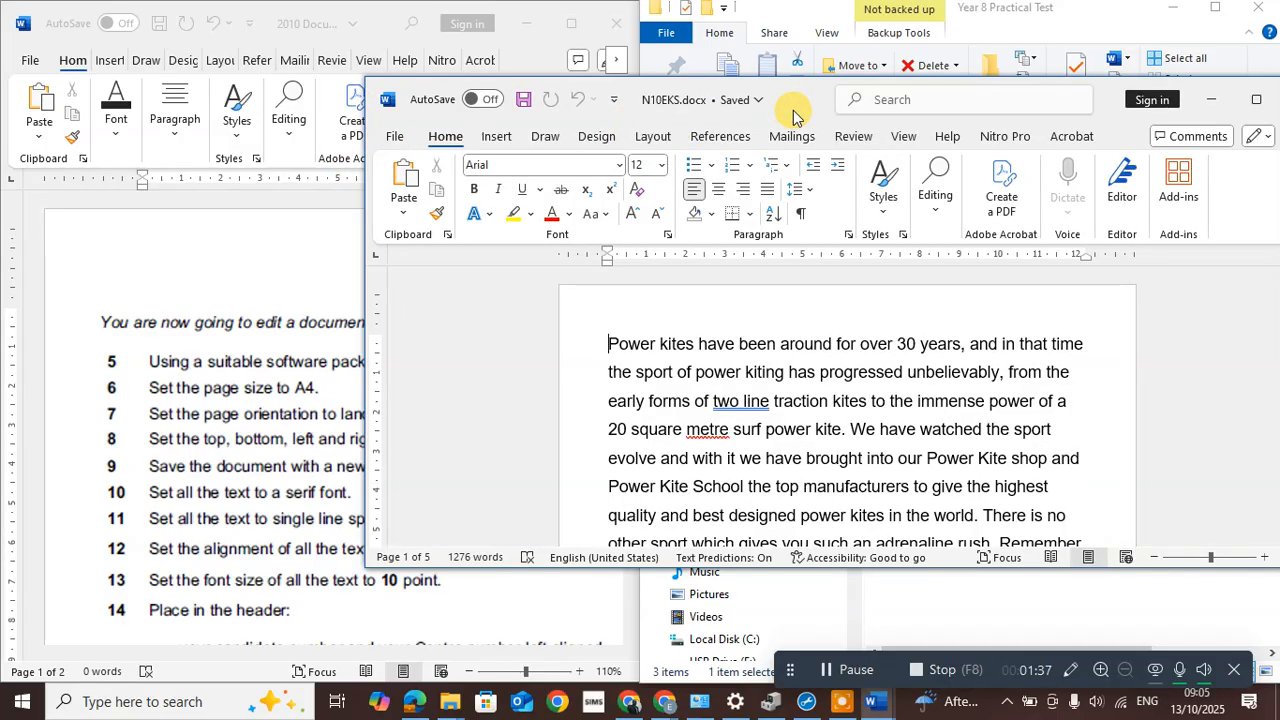
# Snap N10EKS to the right half and resize both windows to sit side by side
pyautogui.moveTo(798, 108); pyautogui.dragTo(1278, 100)
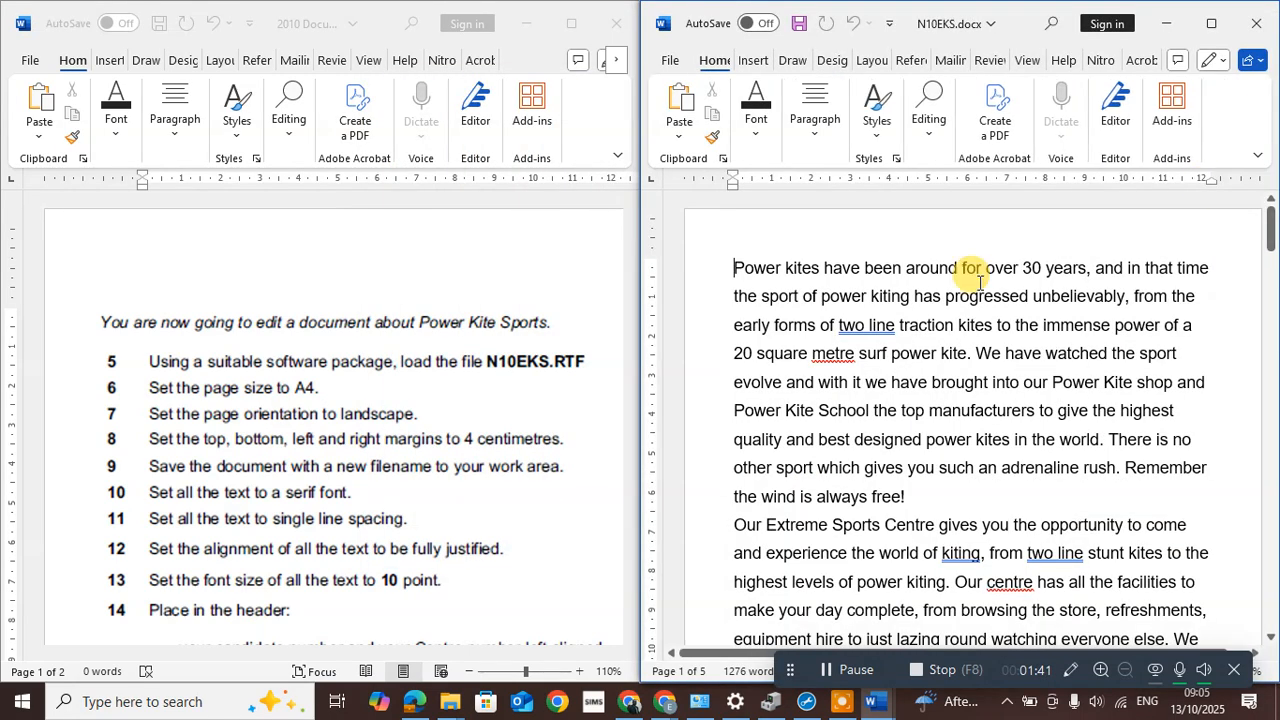
pyautogui.moveTo(638, 357); pyautogui.dragTo(536, 361)
pyautogui.click(404, 271)
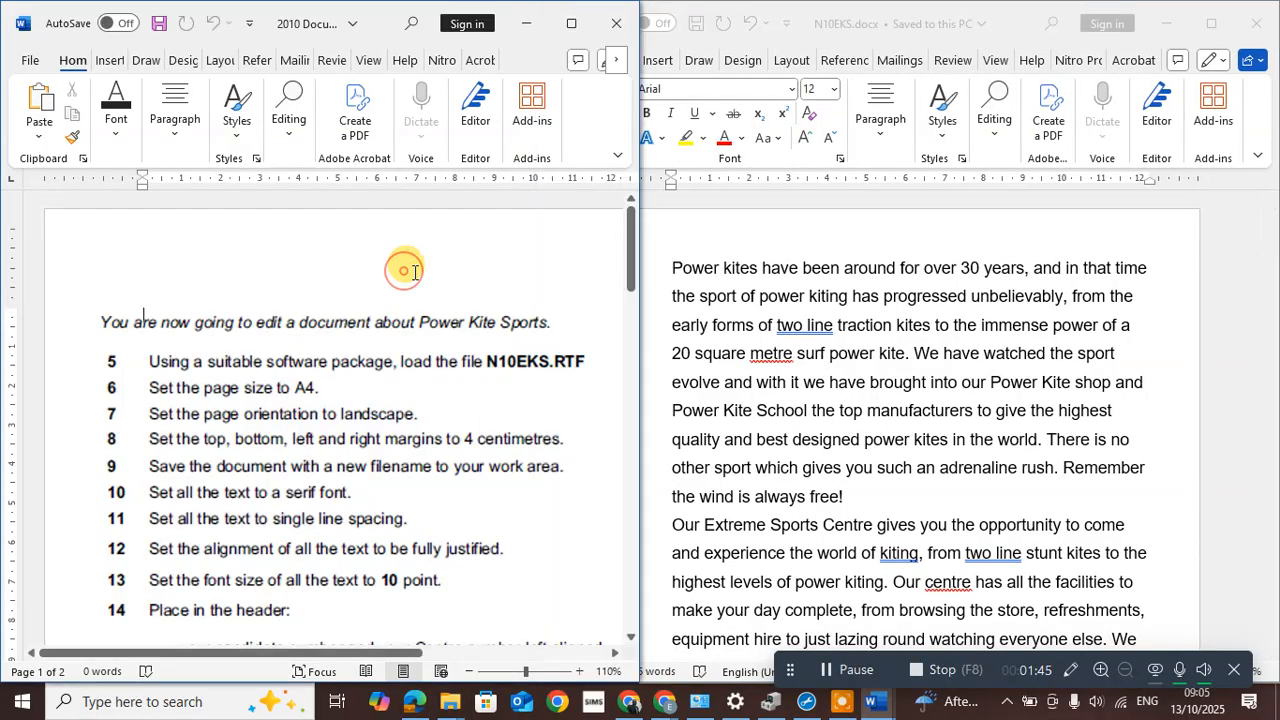
pyautogui.moveTo(640, 326); pyautogui.dragTo(537, 338)
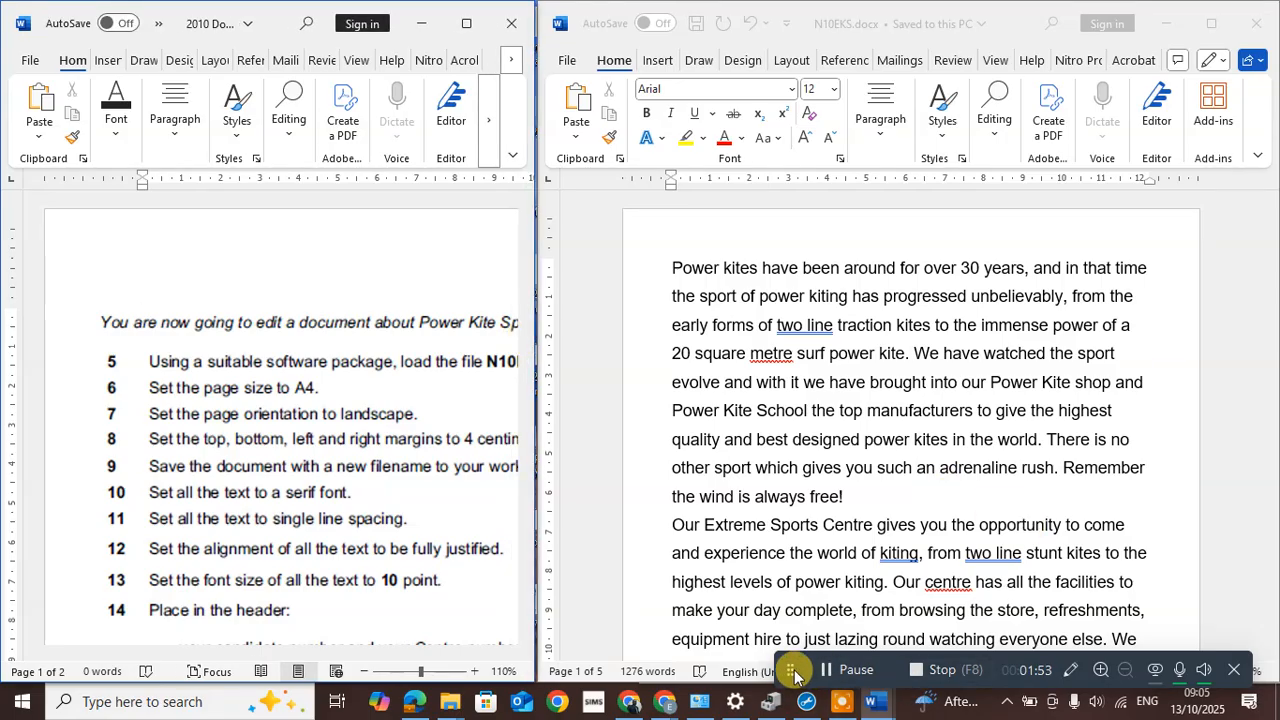
pyautogui.moveTo(791, 673); pyautogui.dragTo(790, 625)
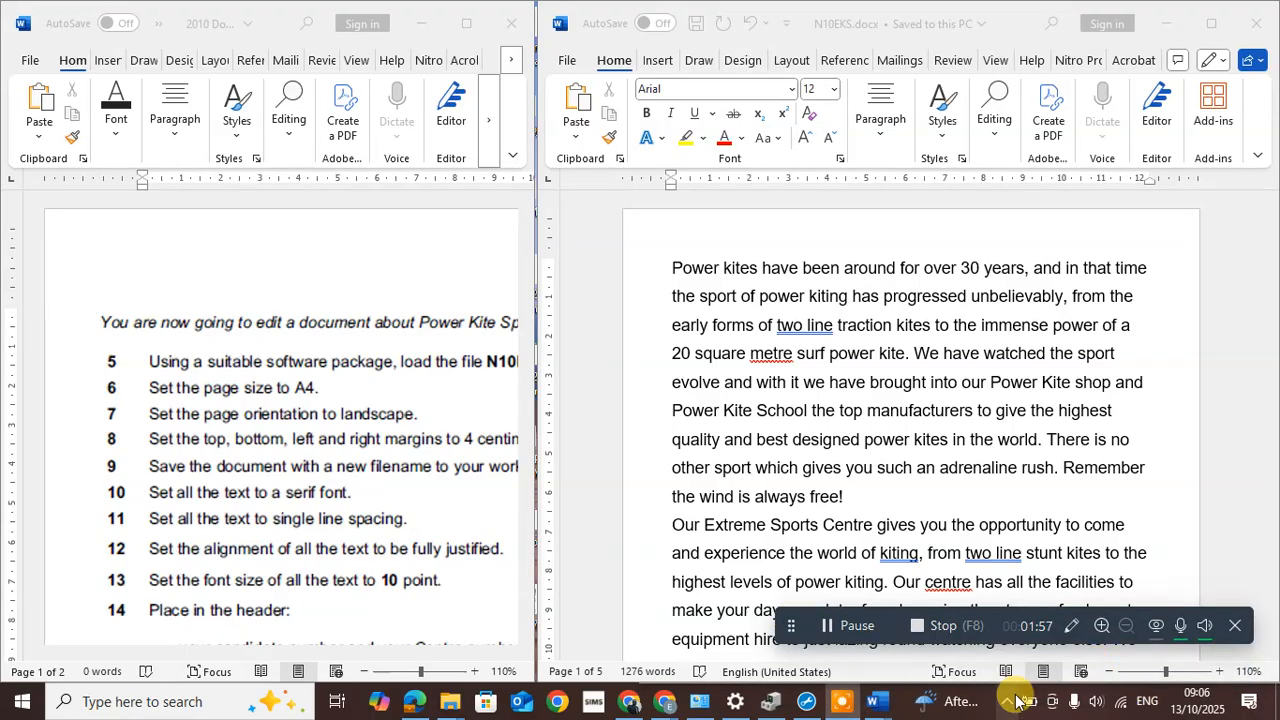
# Zoom the task sheet out to 90% so its instructions fit
pyautogui.click(380, 500)
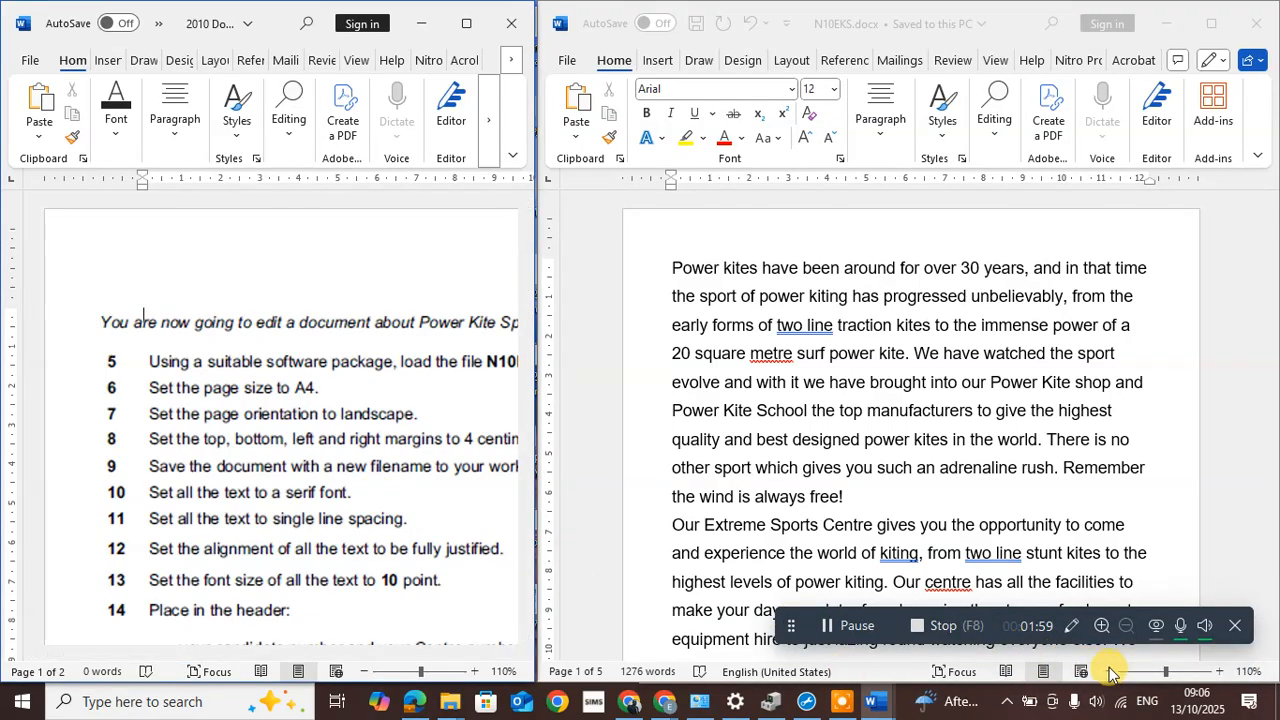
pyautogui.click(363, 672)
pyautogui.click(363, 672)
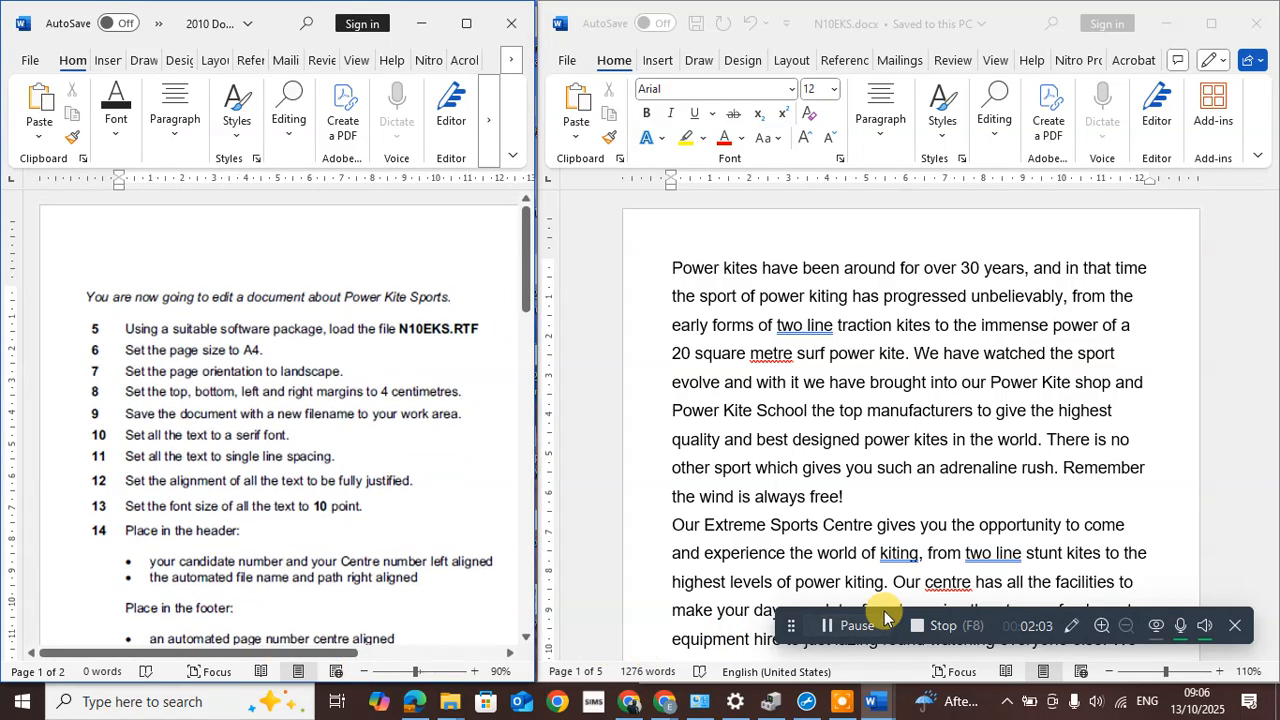
pyautogui.moveTo(790, 626); pyautogui.dragTo(806, 710)
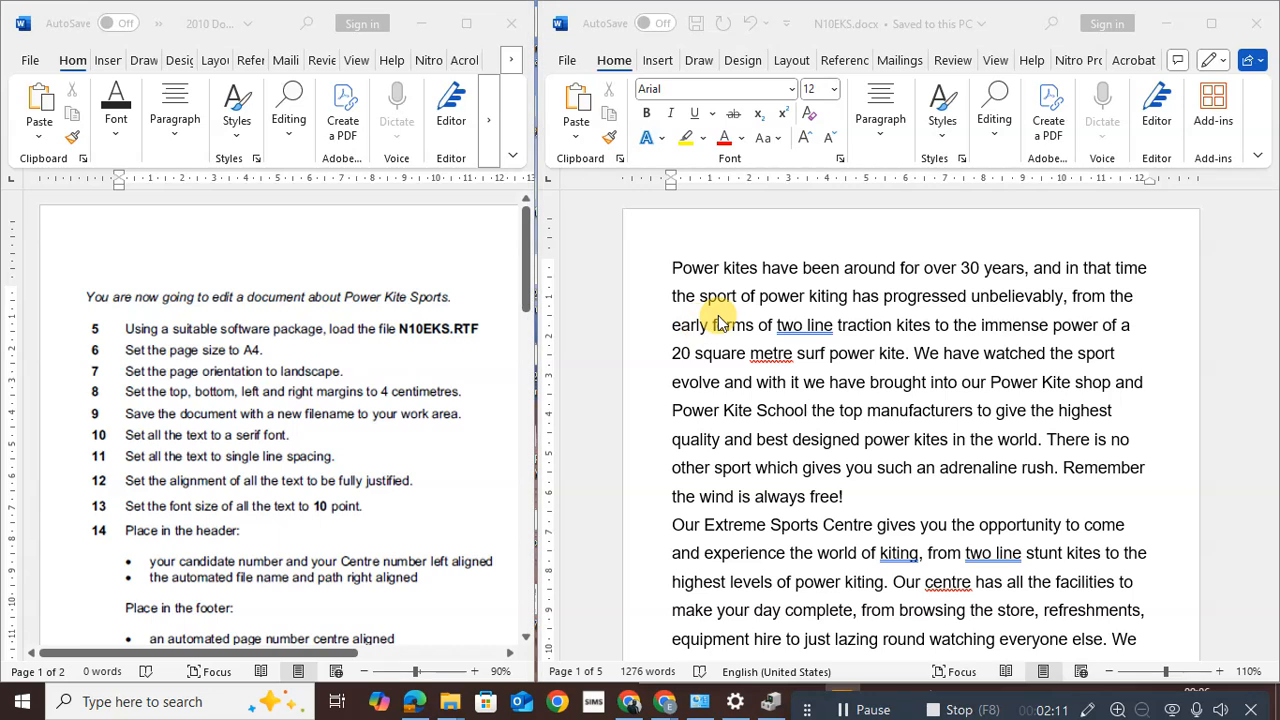
# In Page Setup, choose A4 paper size and Landscape orientation for N10EKS
pyautogui.click(778, 58)
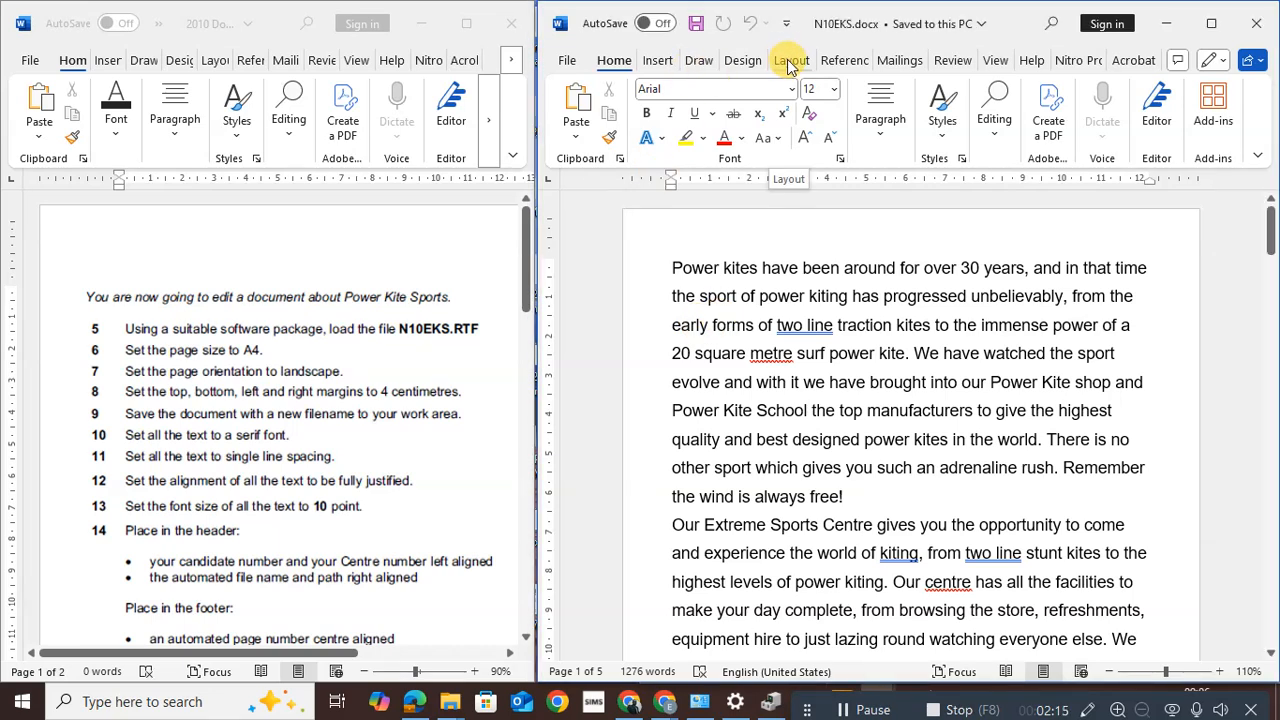
pyautogui.click(789, 61)
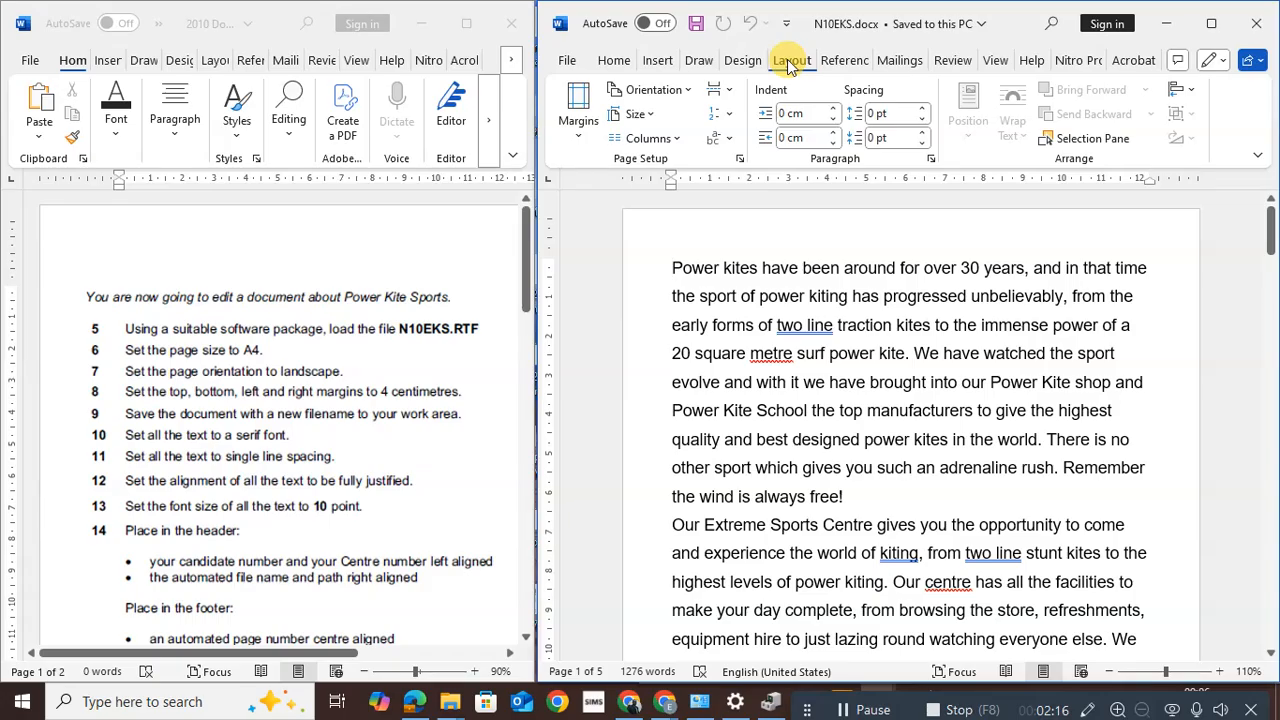
pyautogui.click(741, 161)
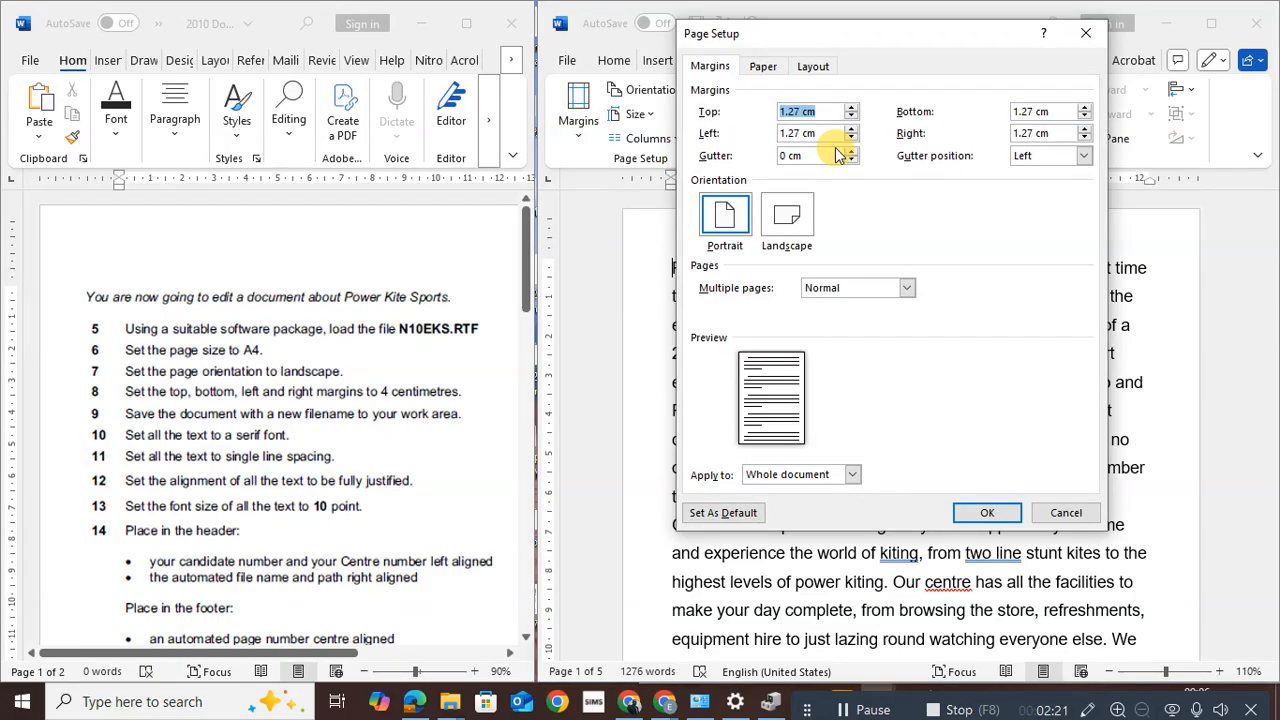
pyautogui.click(763, 67)
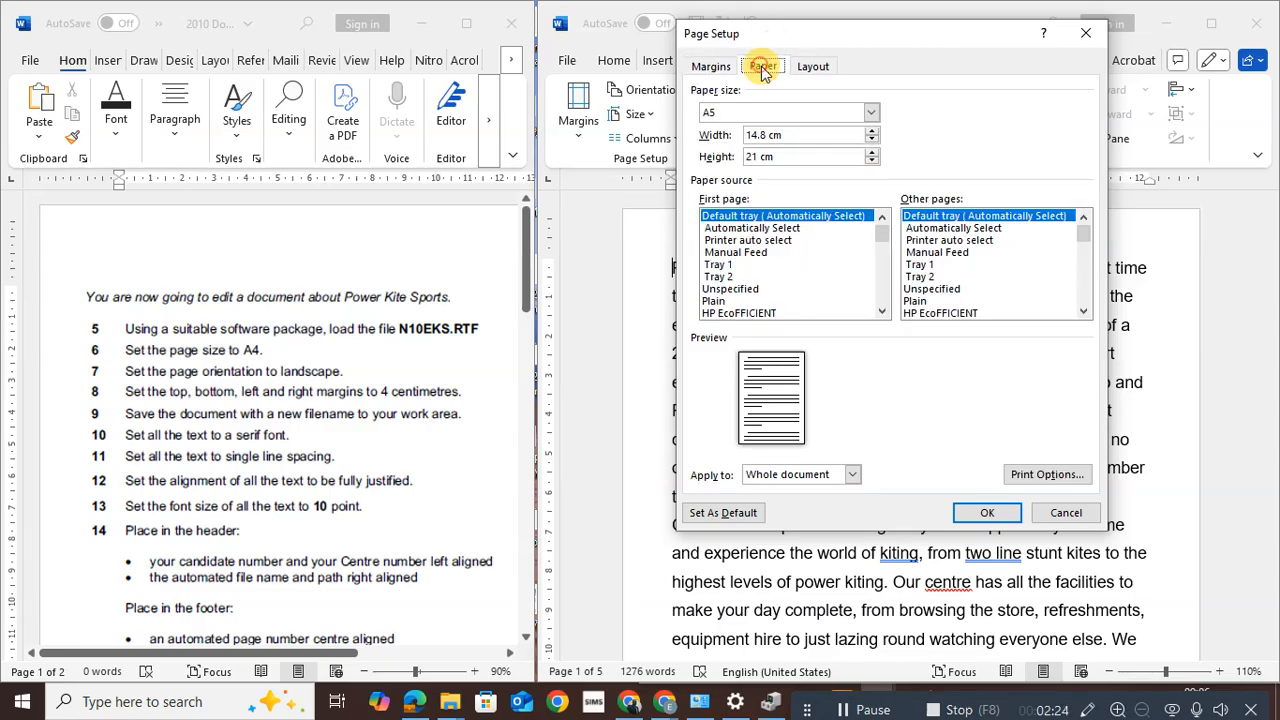
pyautogui.click(871, 113)
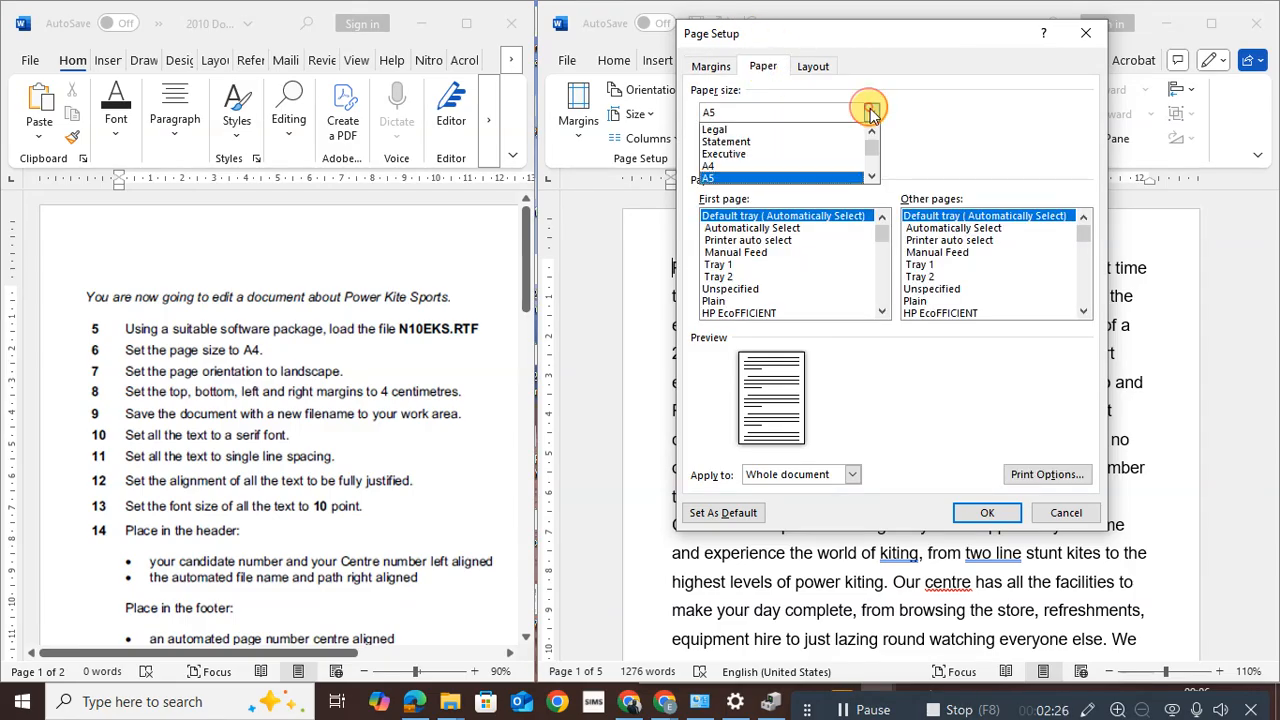
pyautogui.click(752, 167)
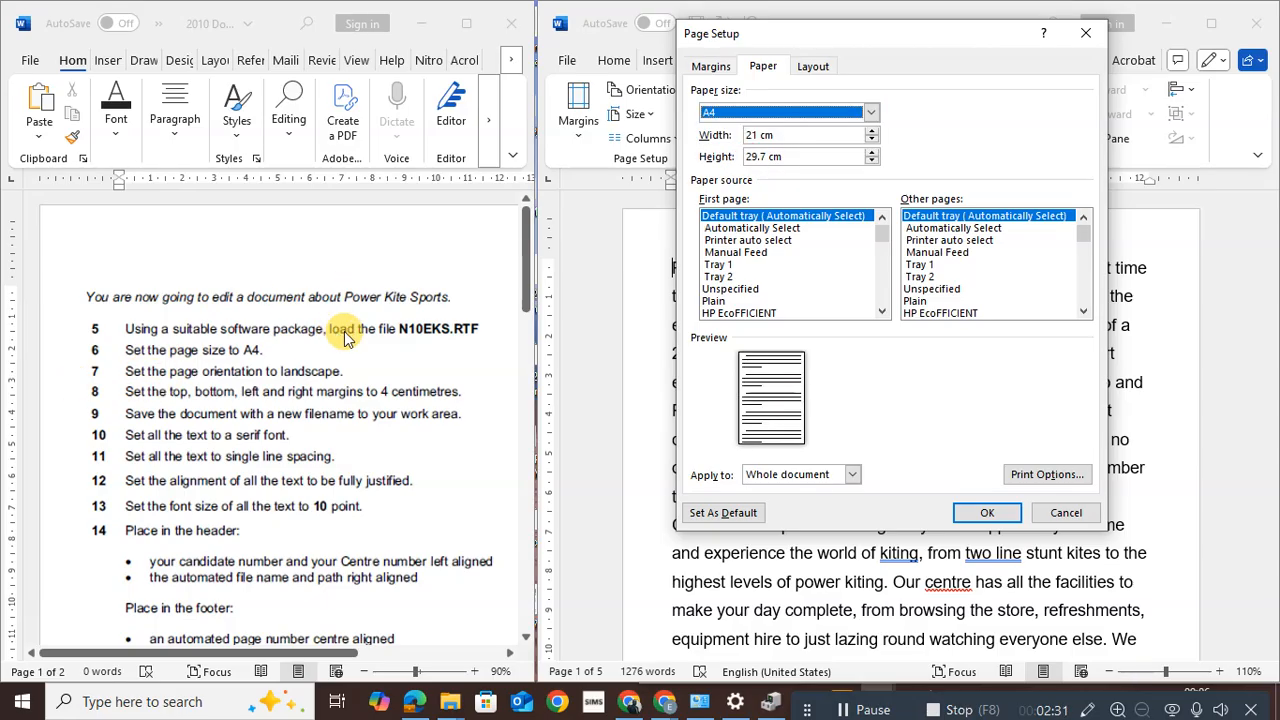
pyautogui.click(712, 66)
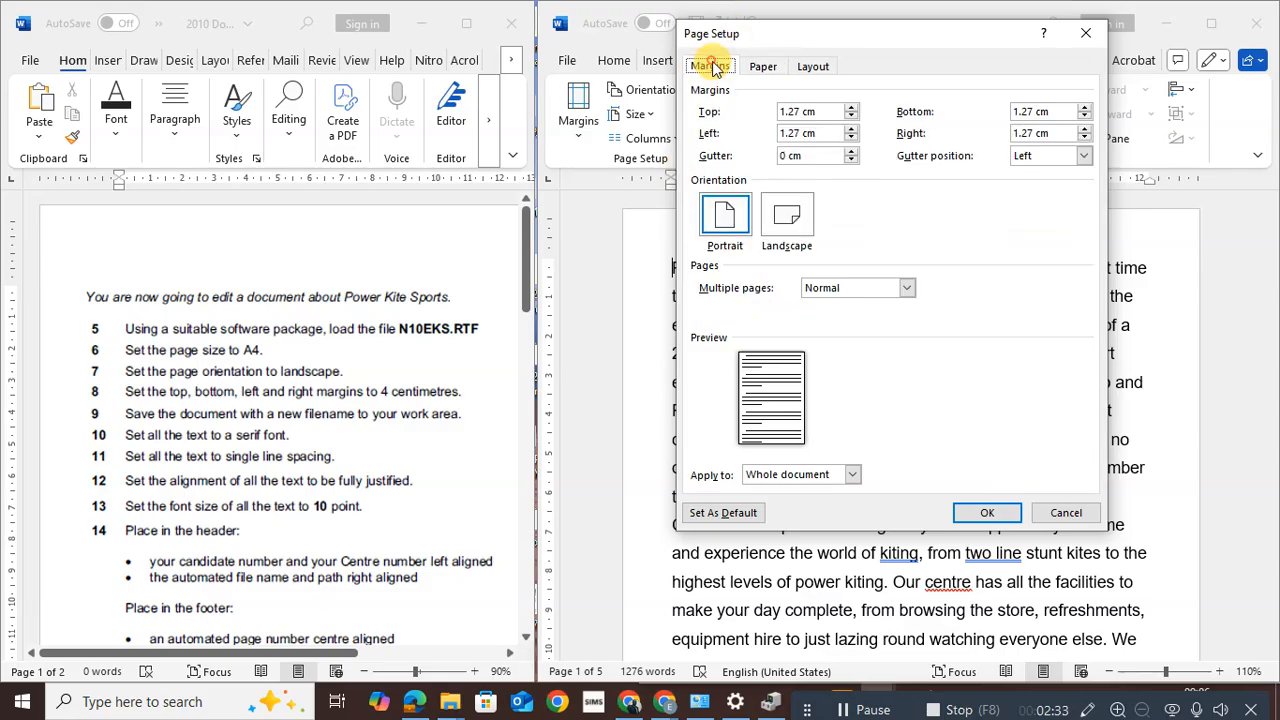
pyautogui.click(787, 213)
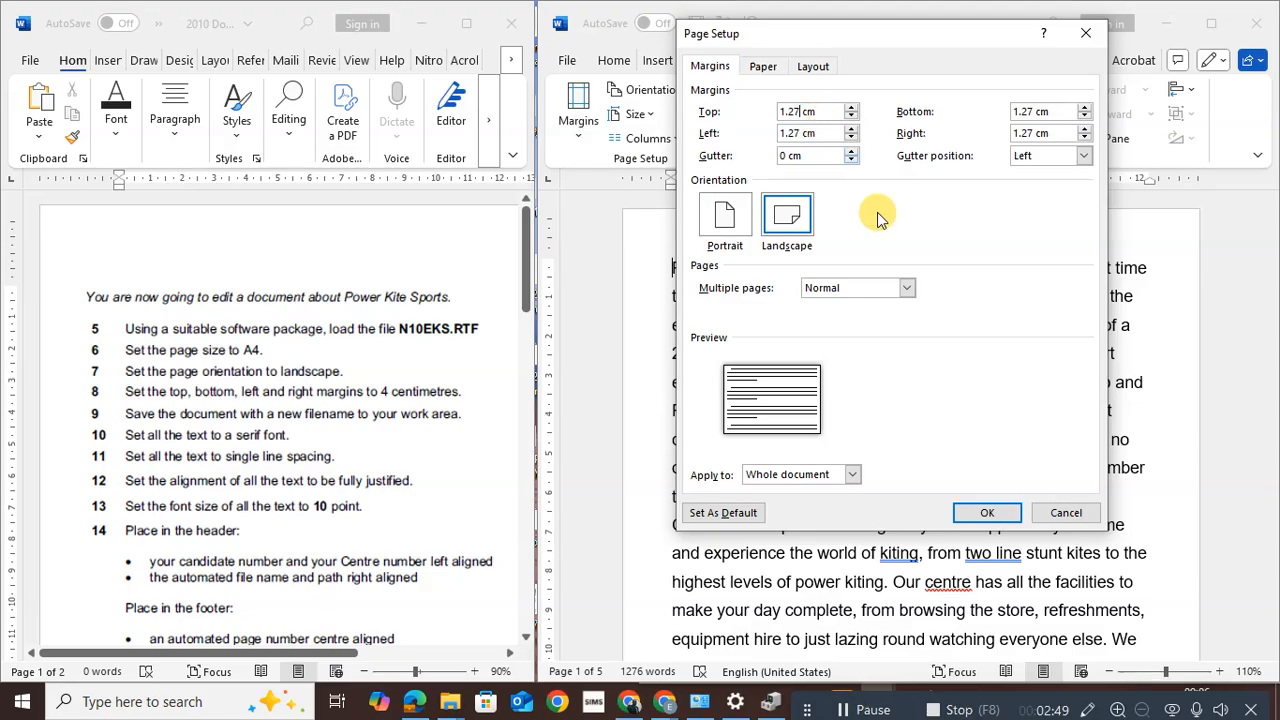
pyautogui.click(989, 512)
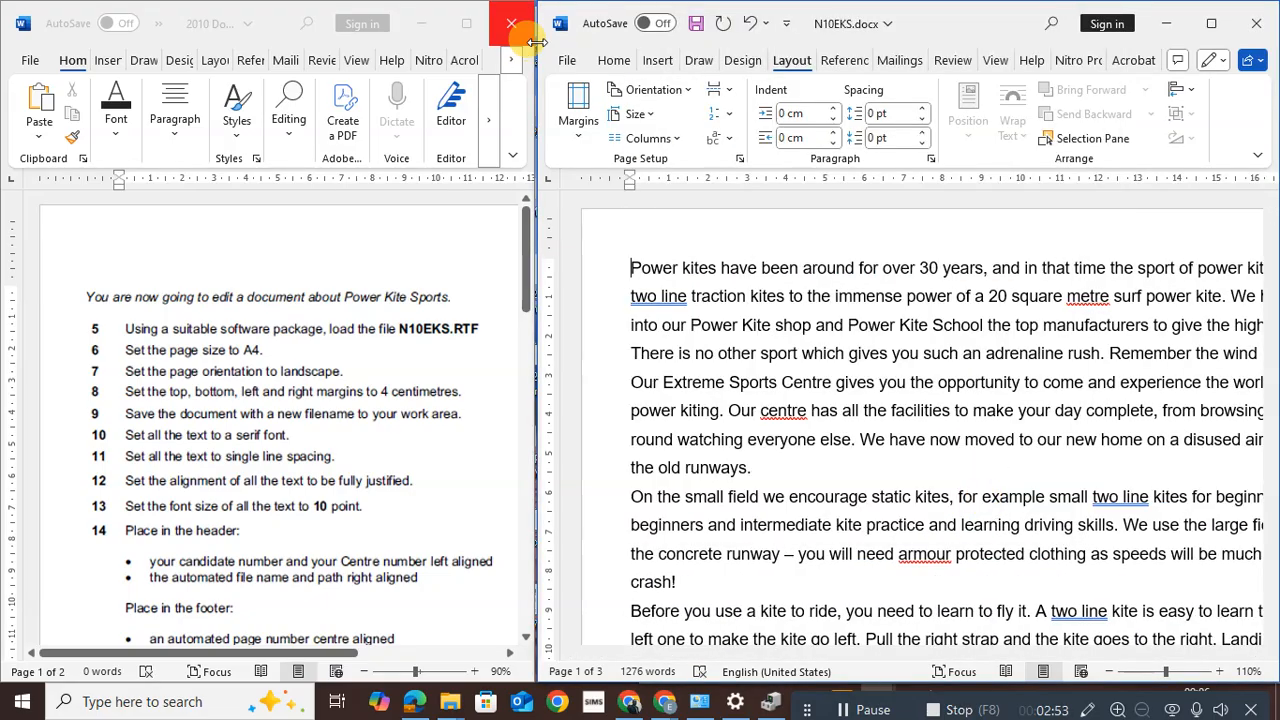
# Set Word's Advanced option 'Show measurements in units of' to Centimeters
pyautogui.click(568, 61)
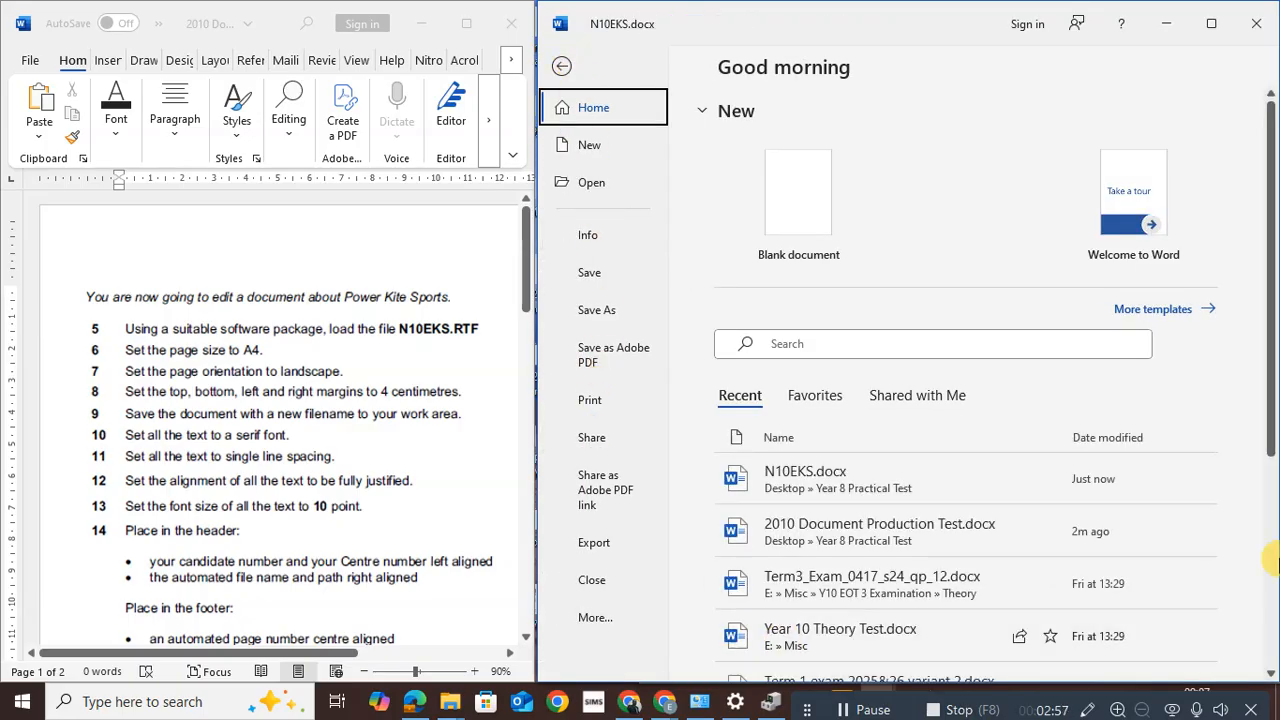
pyautogui.moveTo(1270, 434); pyautogui.dragTo(1270, 645)
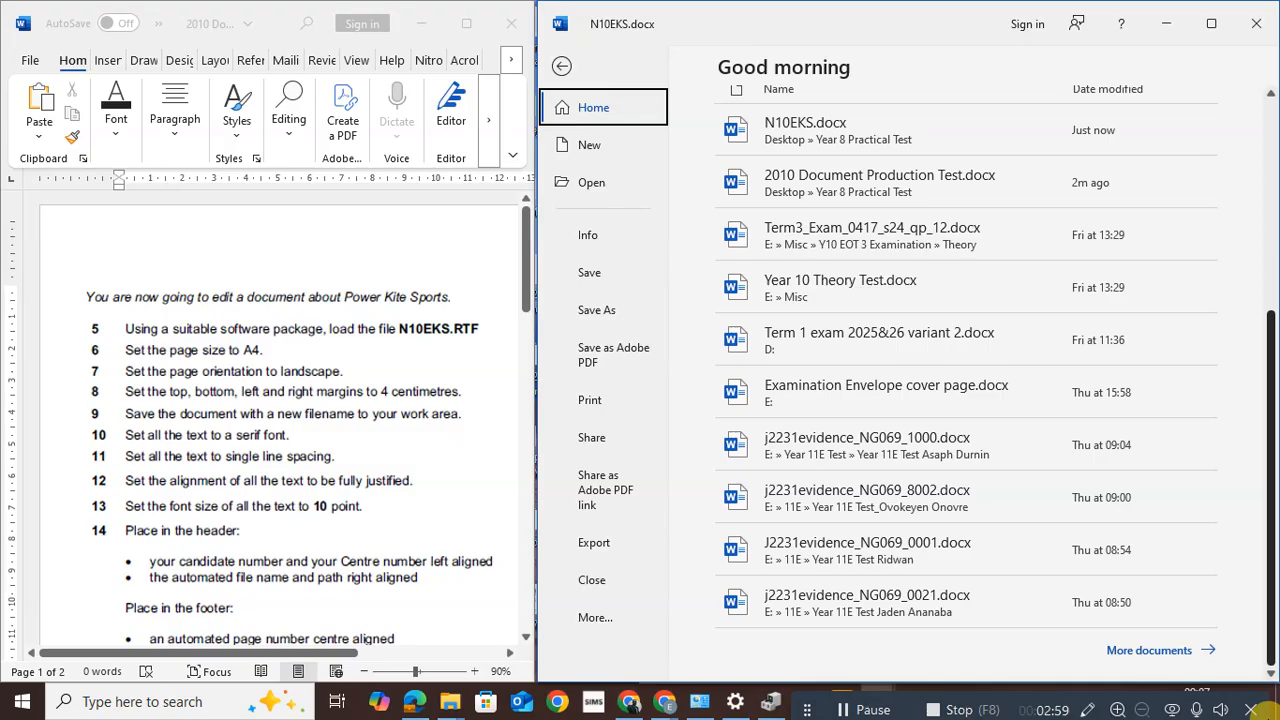
pyautogui.click(593, 620)
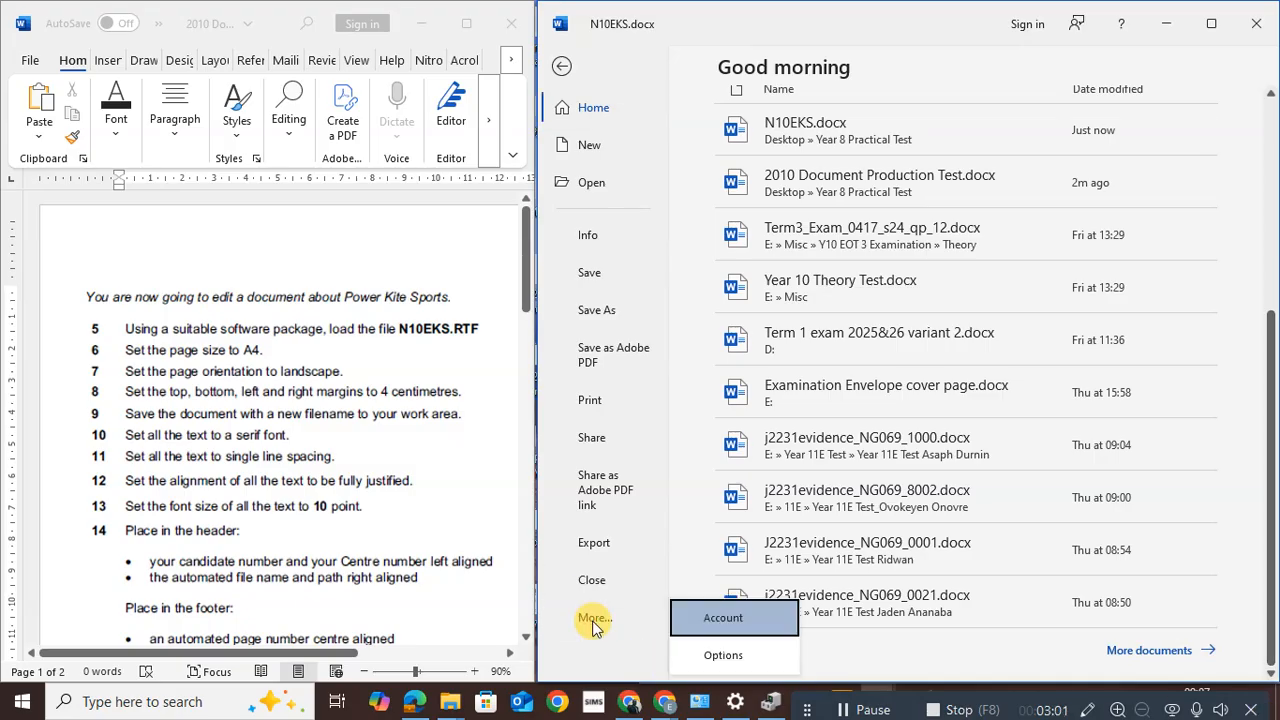
pyautogui.click(733, 657)
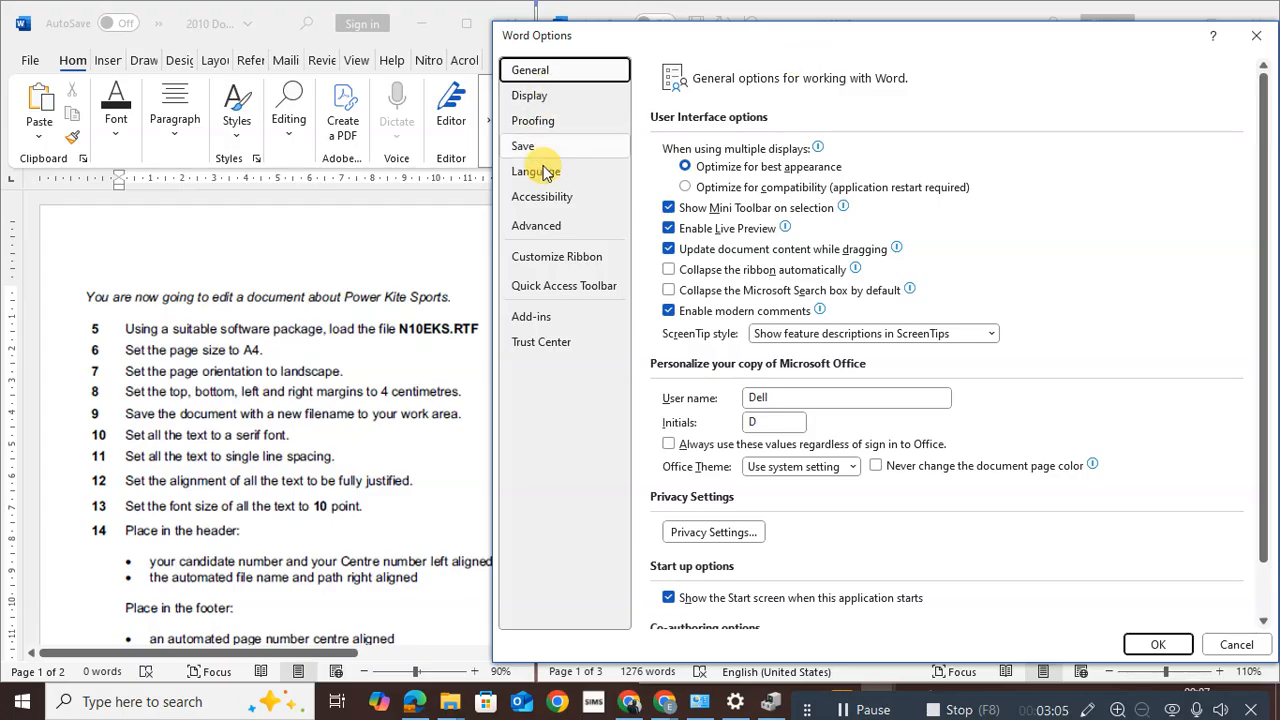
pyautogui.click(545, 231)
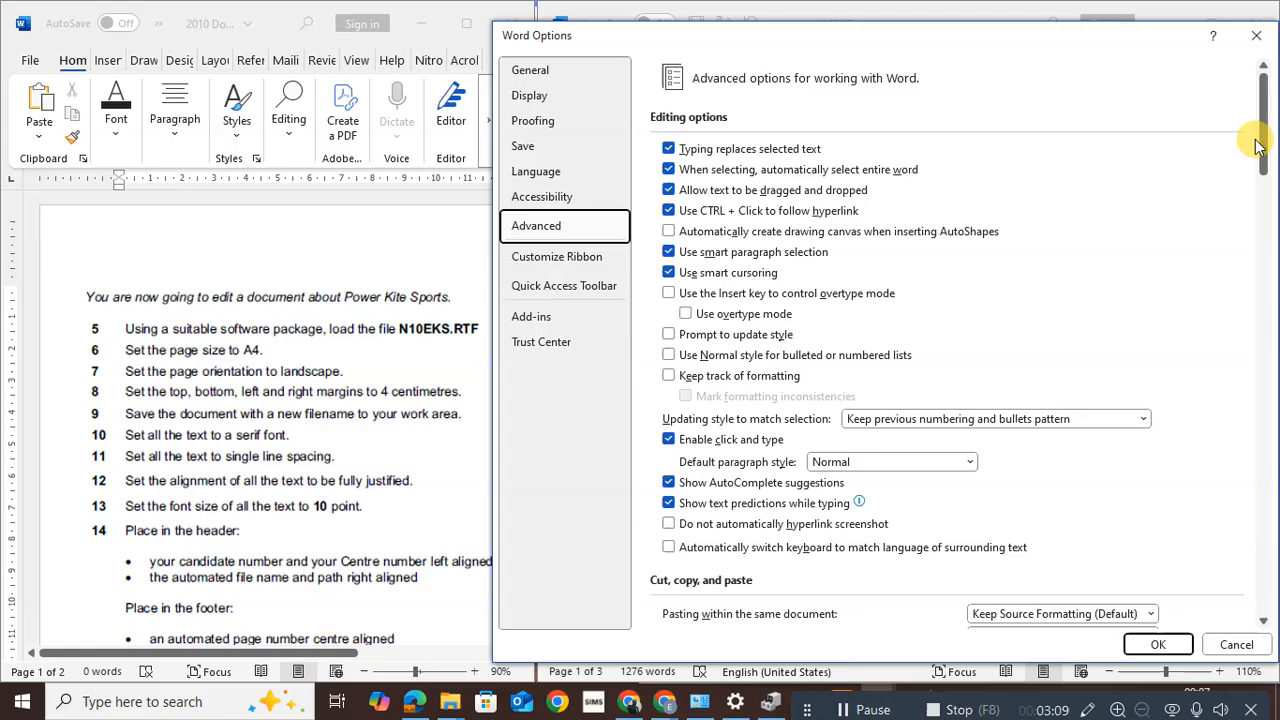
pyautogui.moveTo(1263, 153); pyautogui.dragTo(1263, 370)
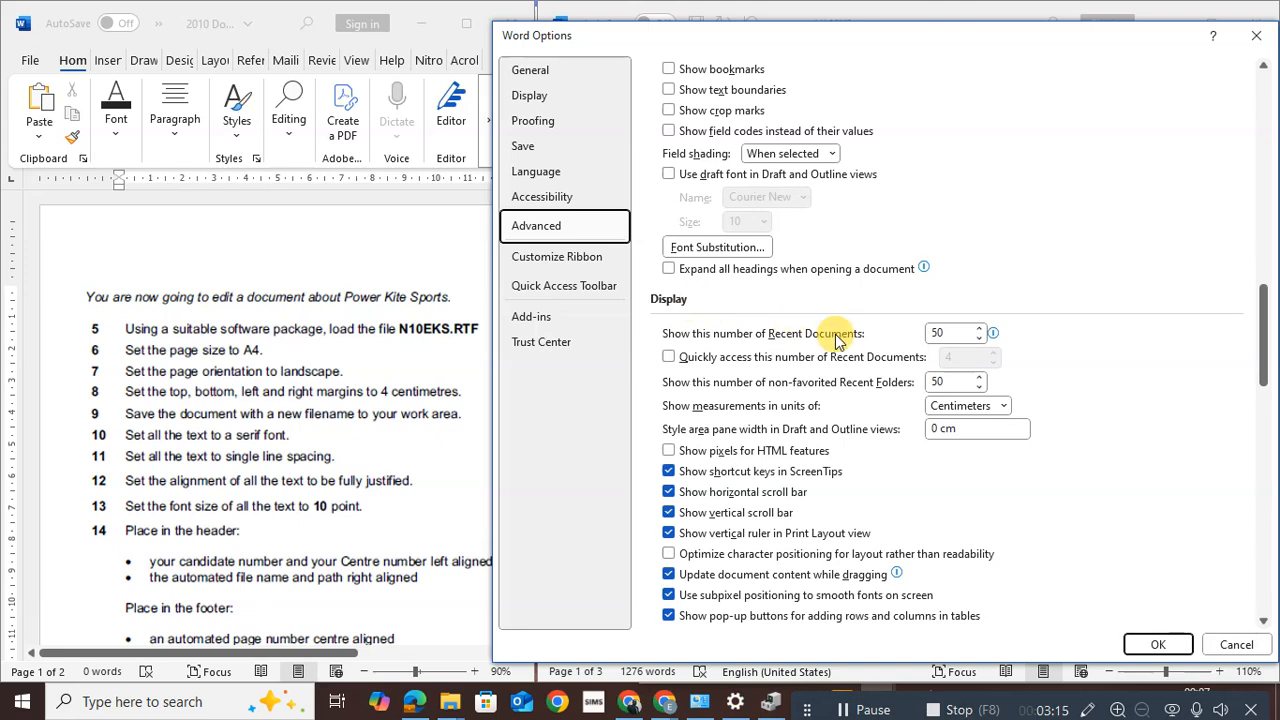
pyautogui.click(1004, 406)
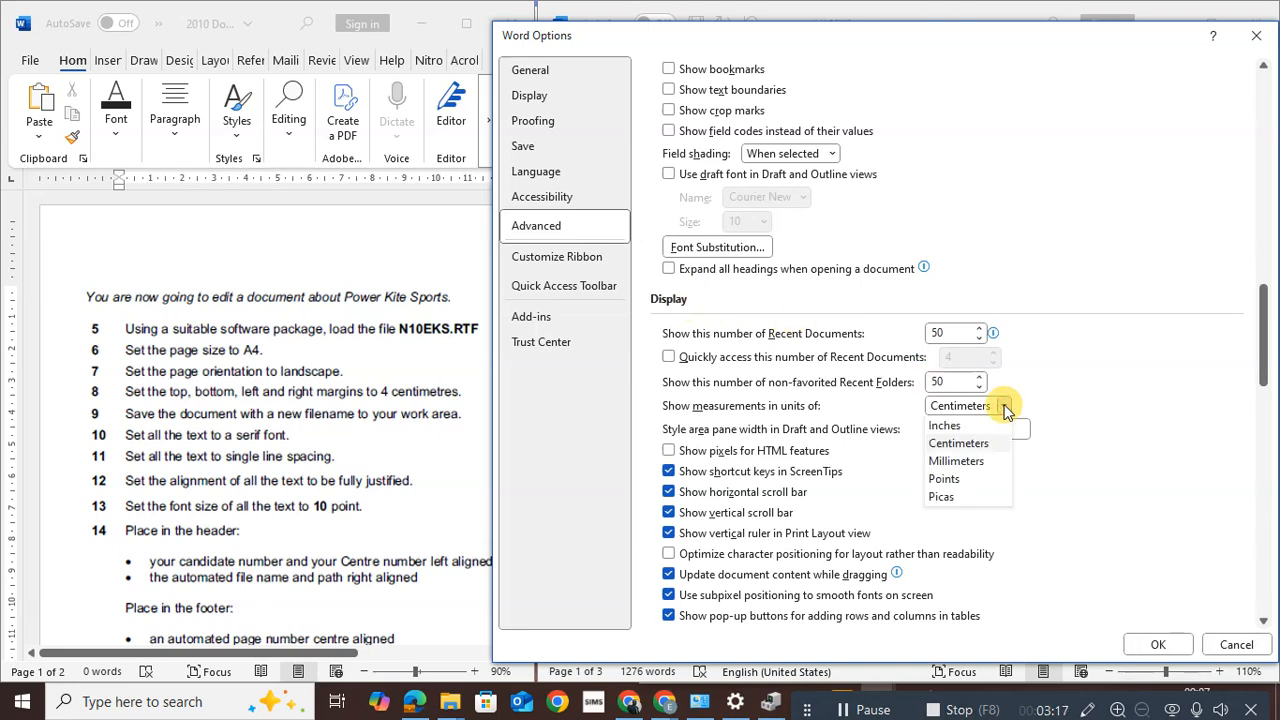
pyautogui.click(951, 444)
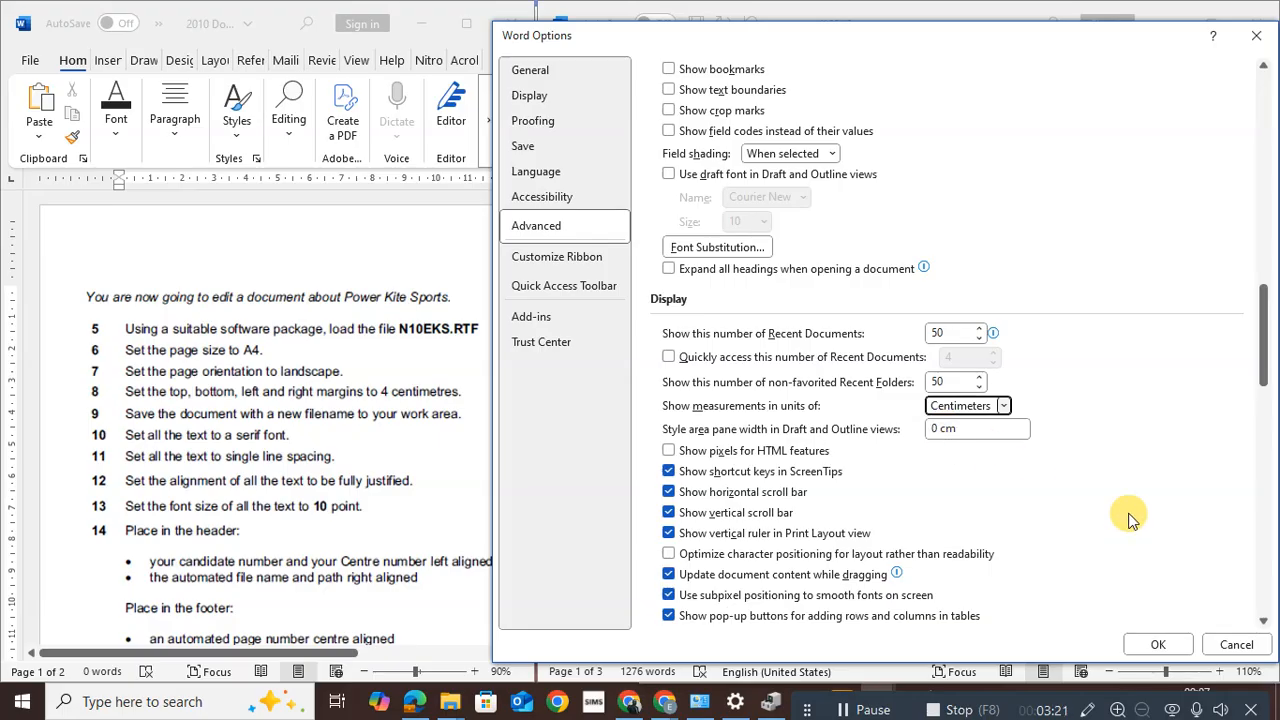
pyautogui.click(1157, 646)
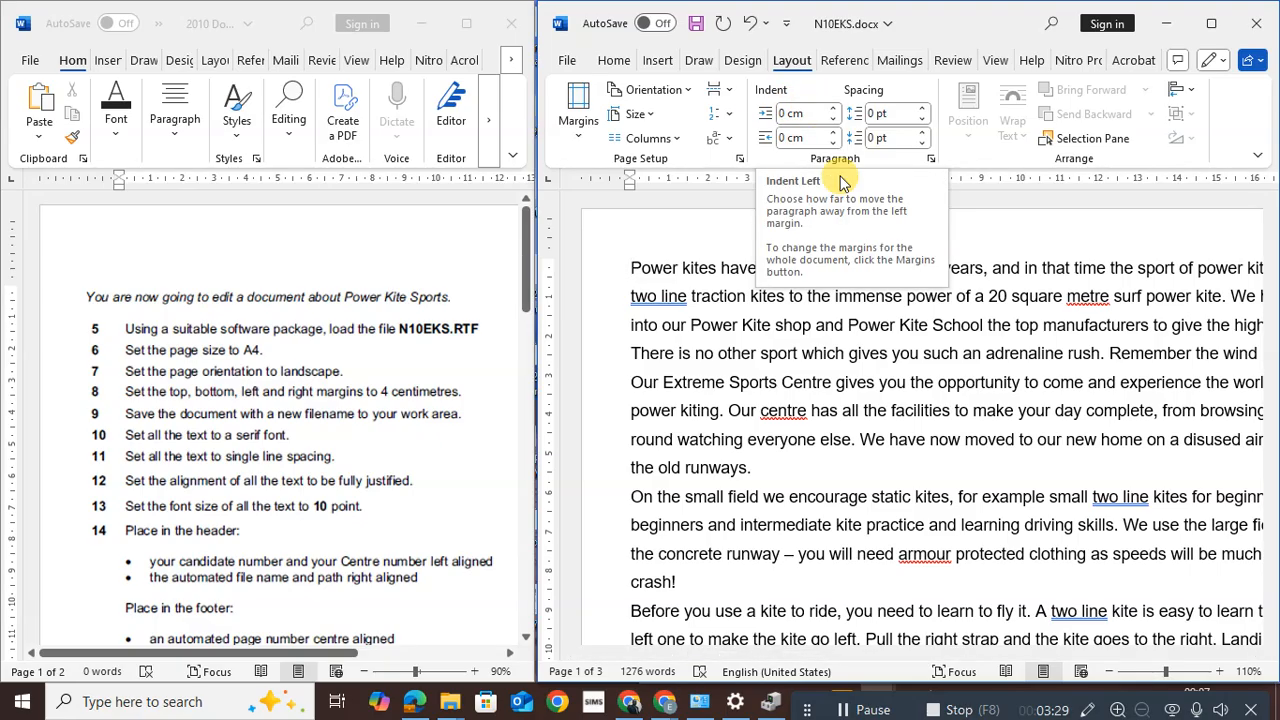
# Enter 4 cm for Top, Left, Bottom and Right margins in Page Setup, keeping A4 paper
pyautogui.click(740, 161)
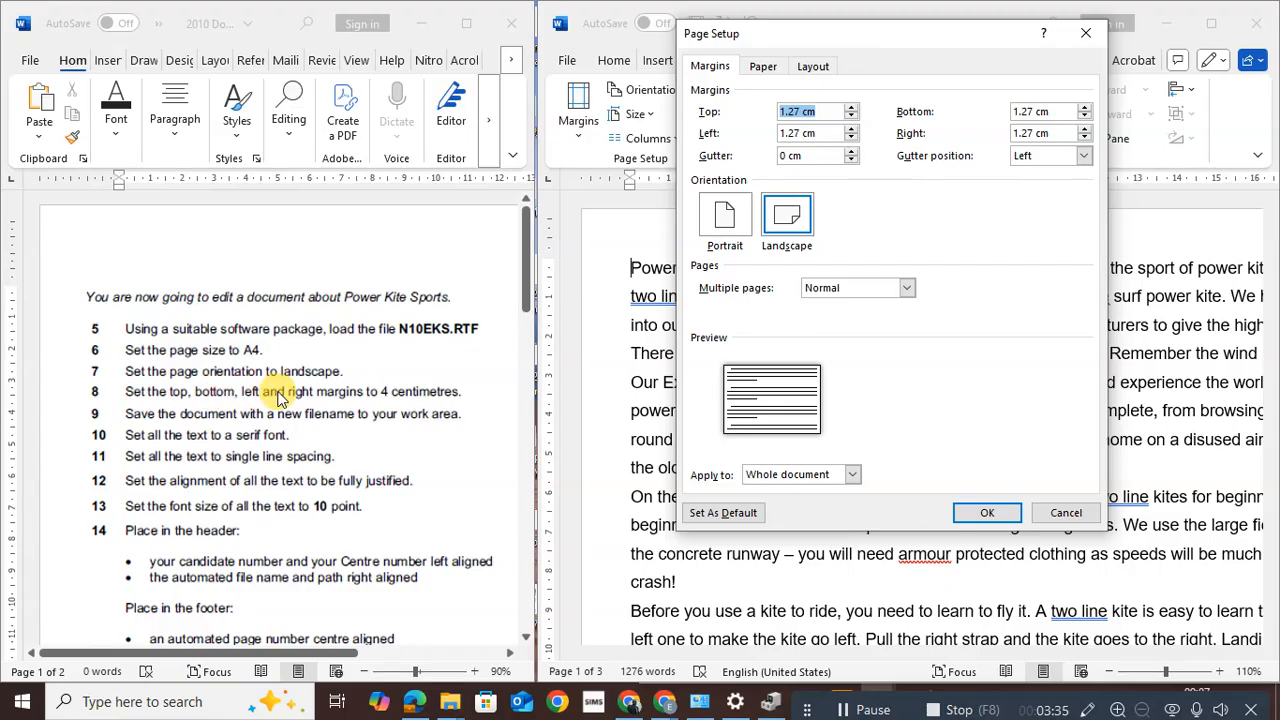
pyautogui.click(794, 113)
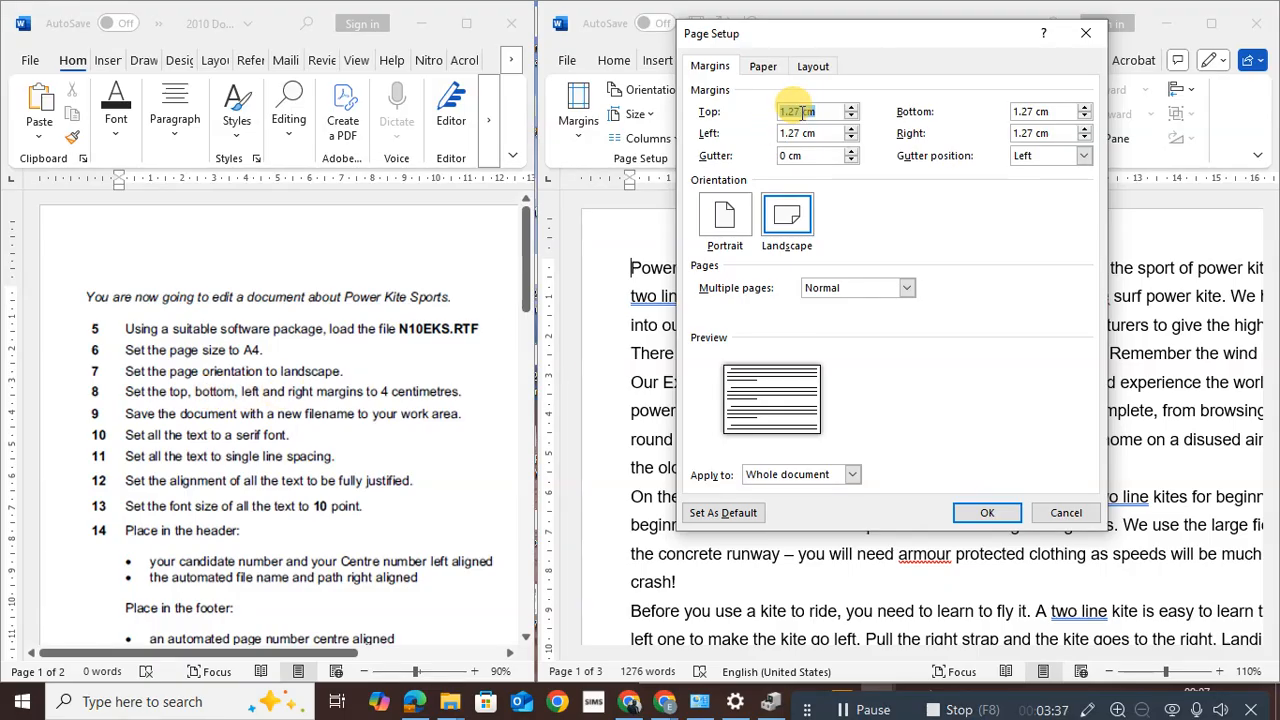
pyautogui.moveTo(799, 111); pyautogui.dragTo(693, 122)
pyautogui.write('4')
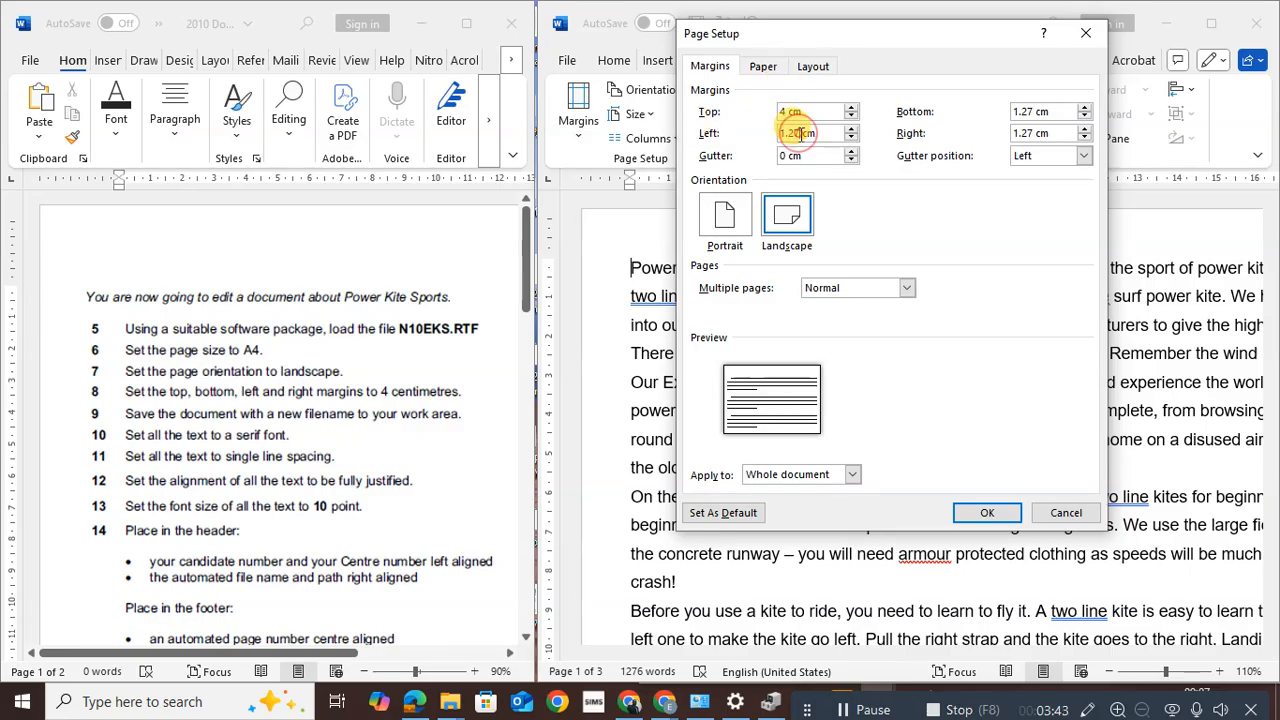
pyautogui.moveTo(800, 133); pyautogui.dragTo(718, 130)
pyautogui.write('4')
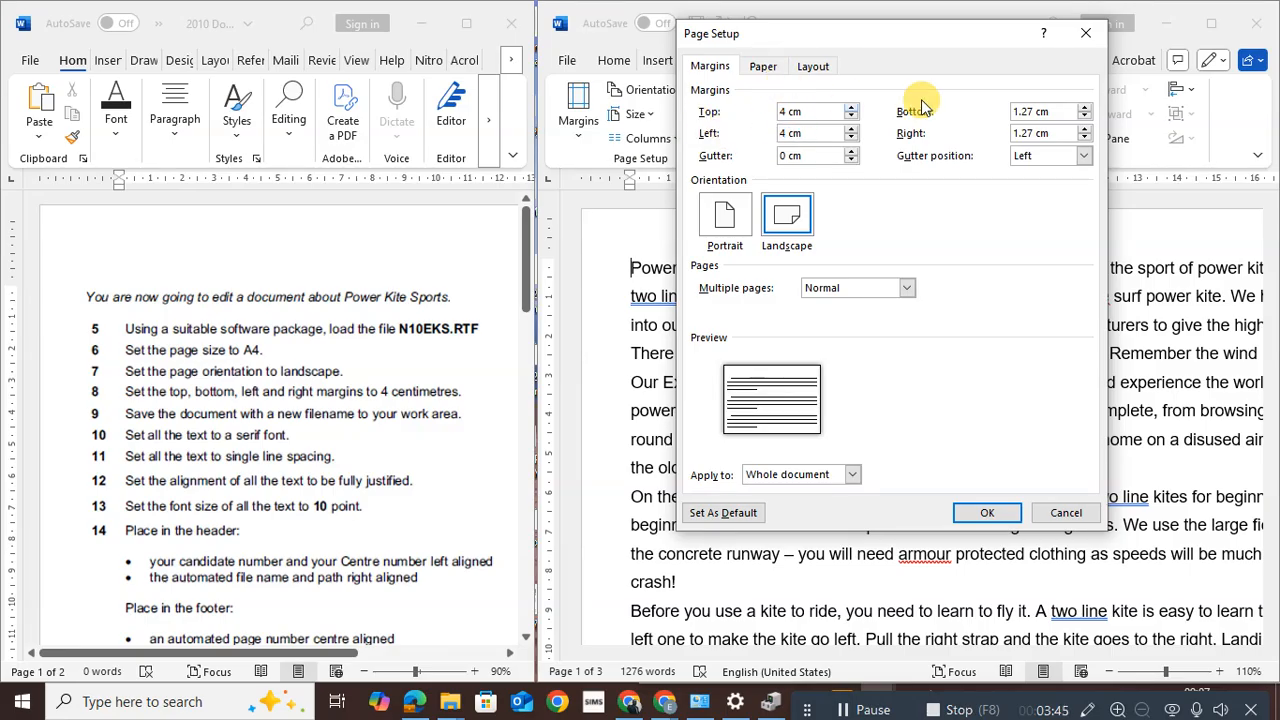
pyautogui.moveTo(1031, 112); pyautogui.dragTo(957, 128)
pyautogui.write('4')
pyautogui.moveTo(1031, 132); pyautogui.dragTo(926, 118)
pyautogui.write('4')
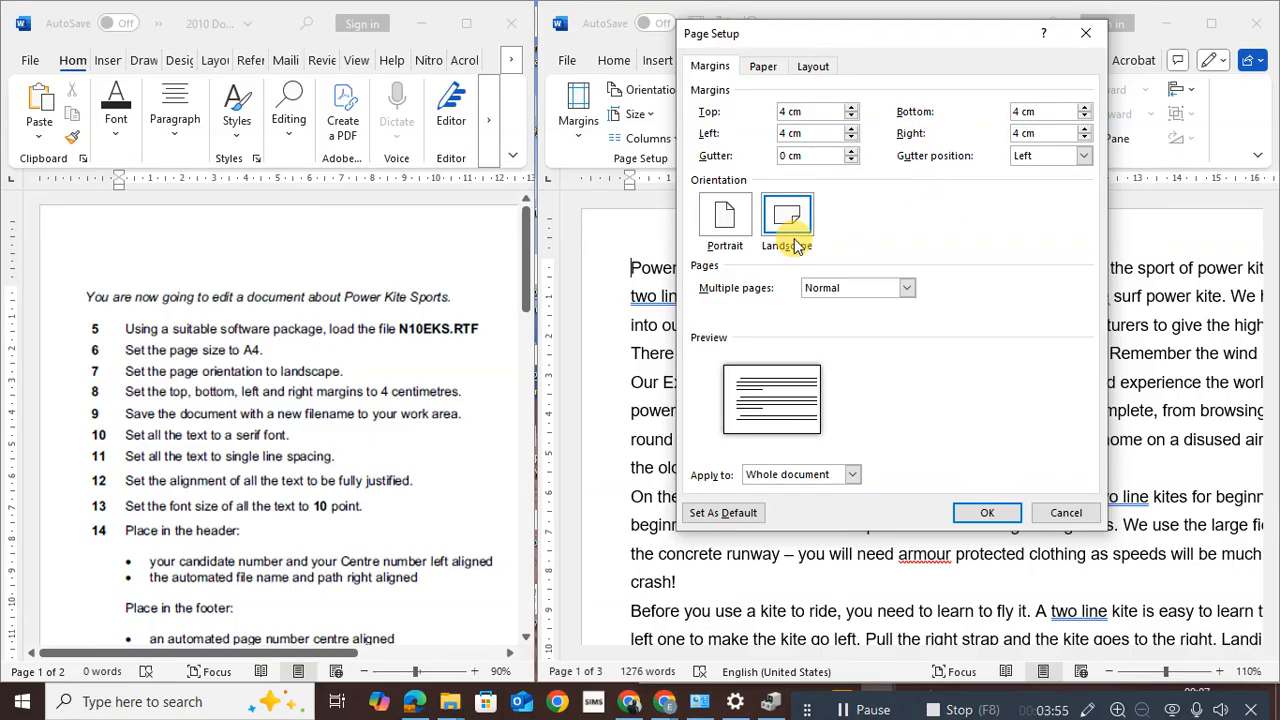
pyautogui.click(745, 60)
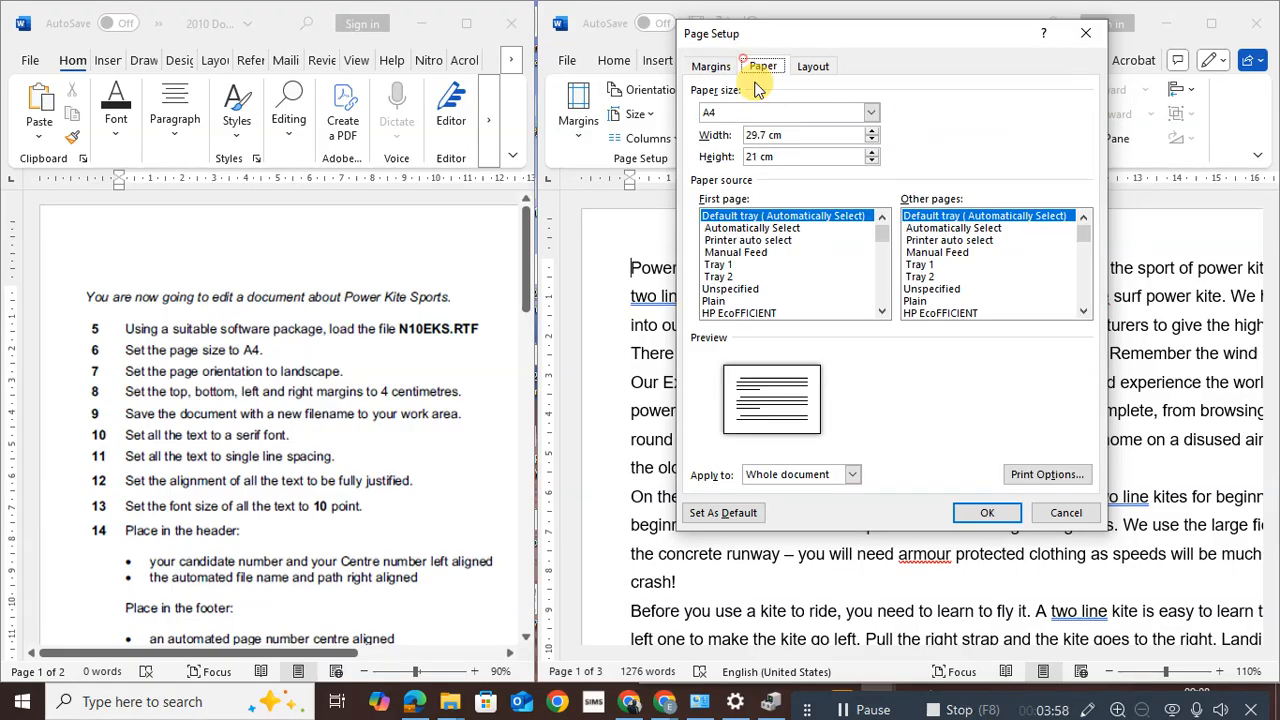
pyautogui.click(706, 66)
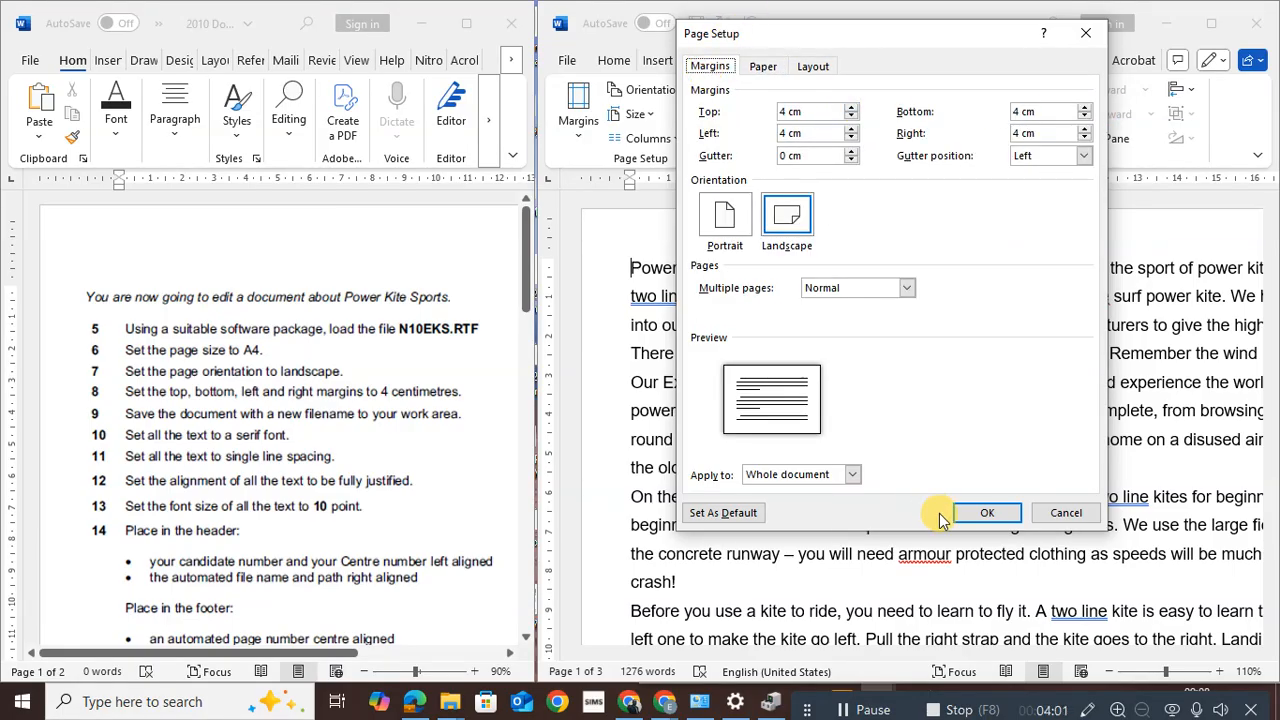
pyautogui.click(994, 512)
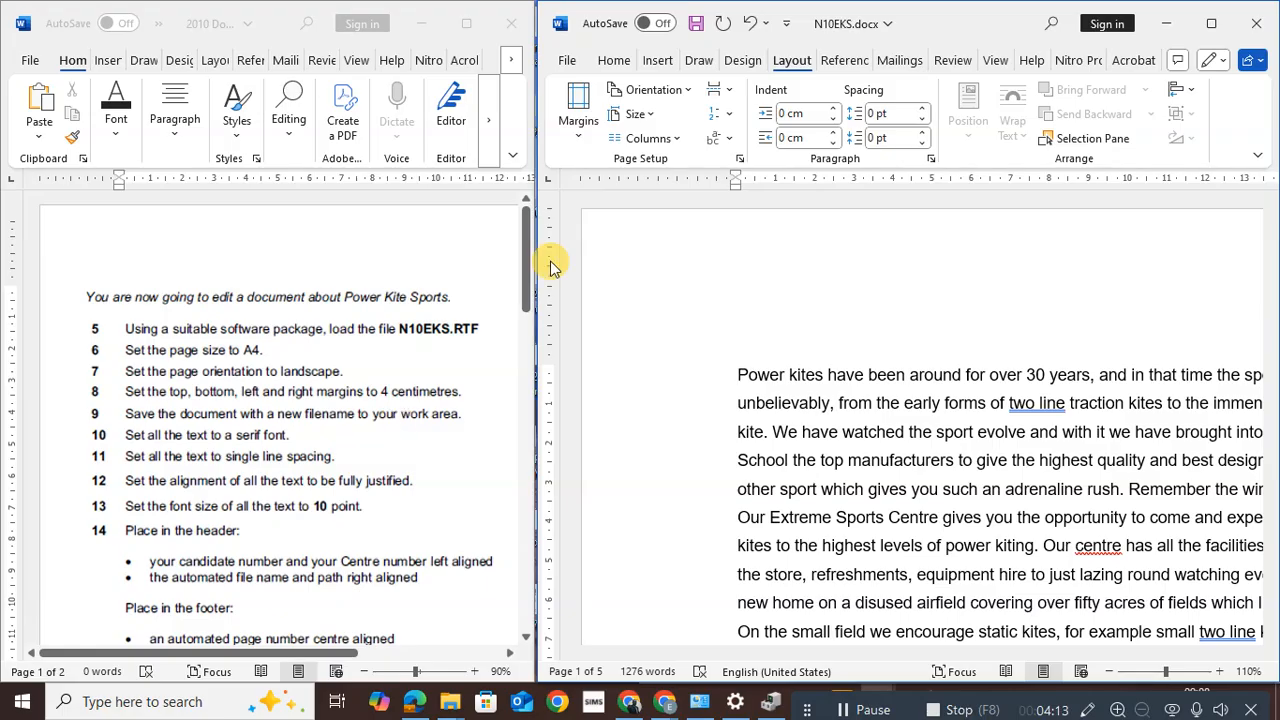
# Use Save As to name the file PowerKiteSports and save it in the Year 8 Practical Test folder
pyautogui.click(564, 66)
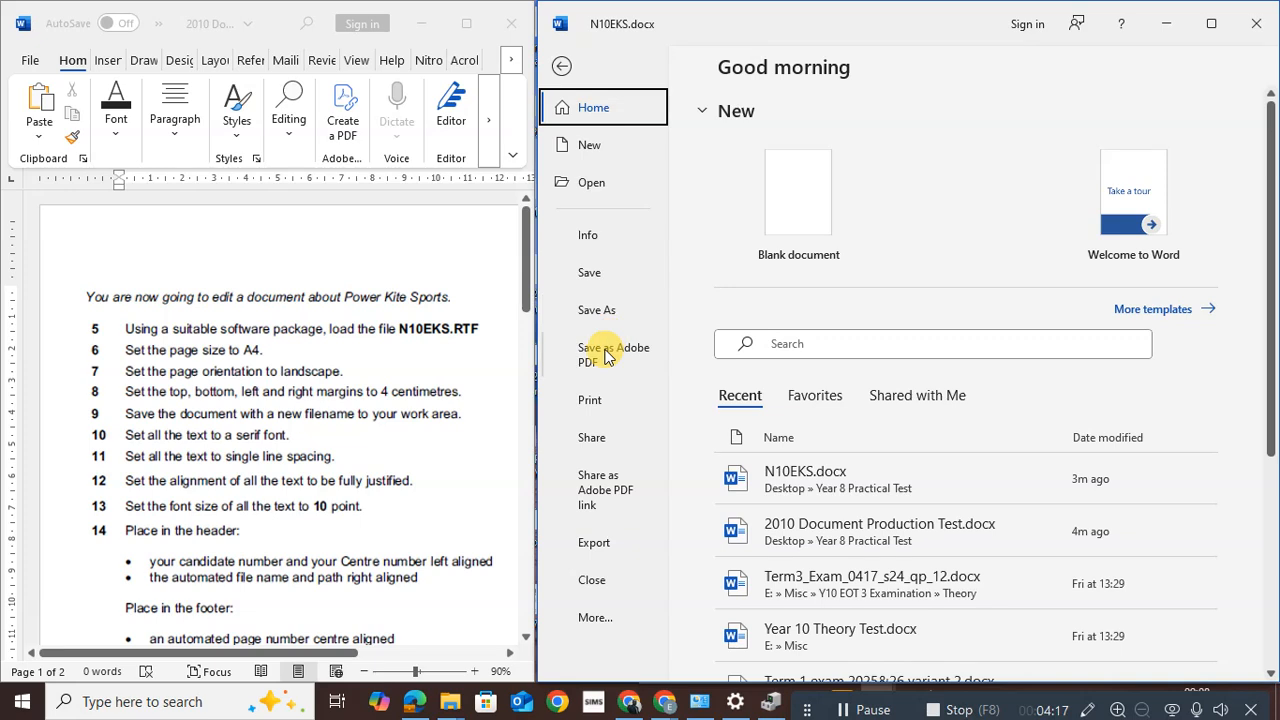
pyautogui.click(605, 312)
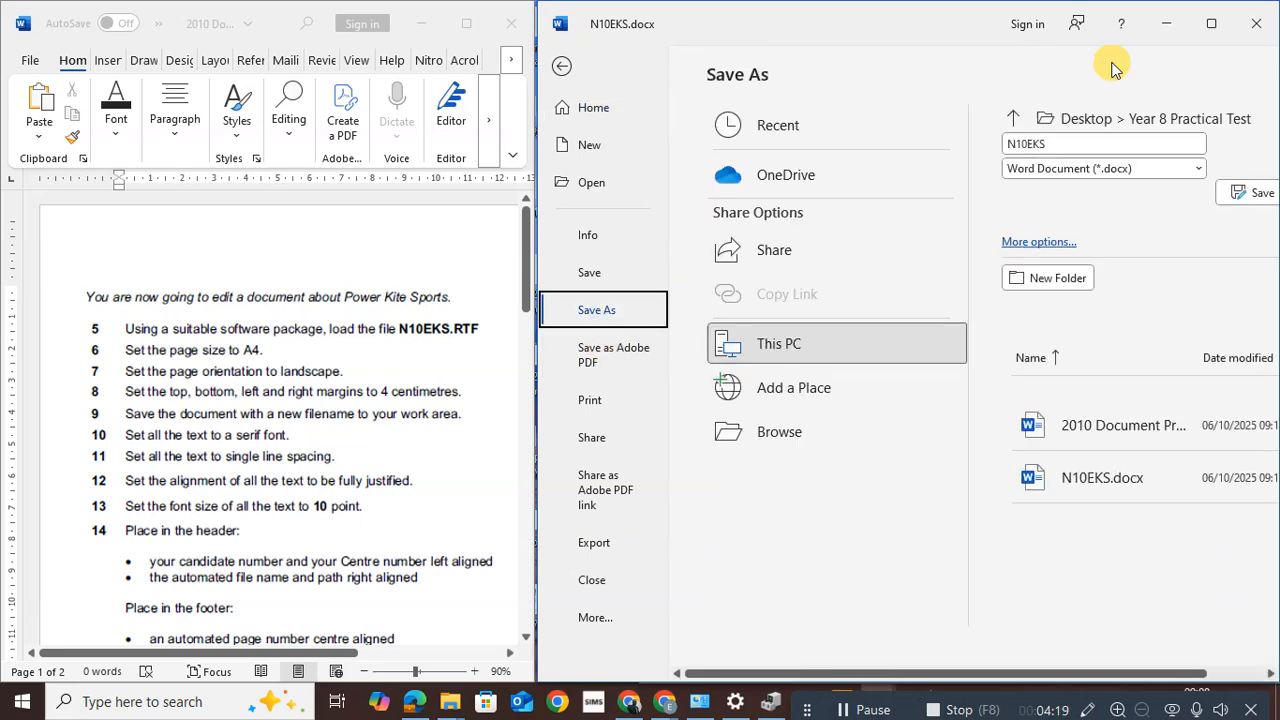
pyautogui.click(1060, 145)
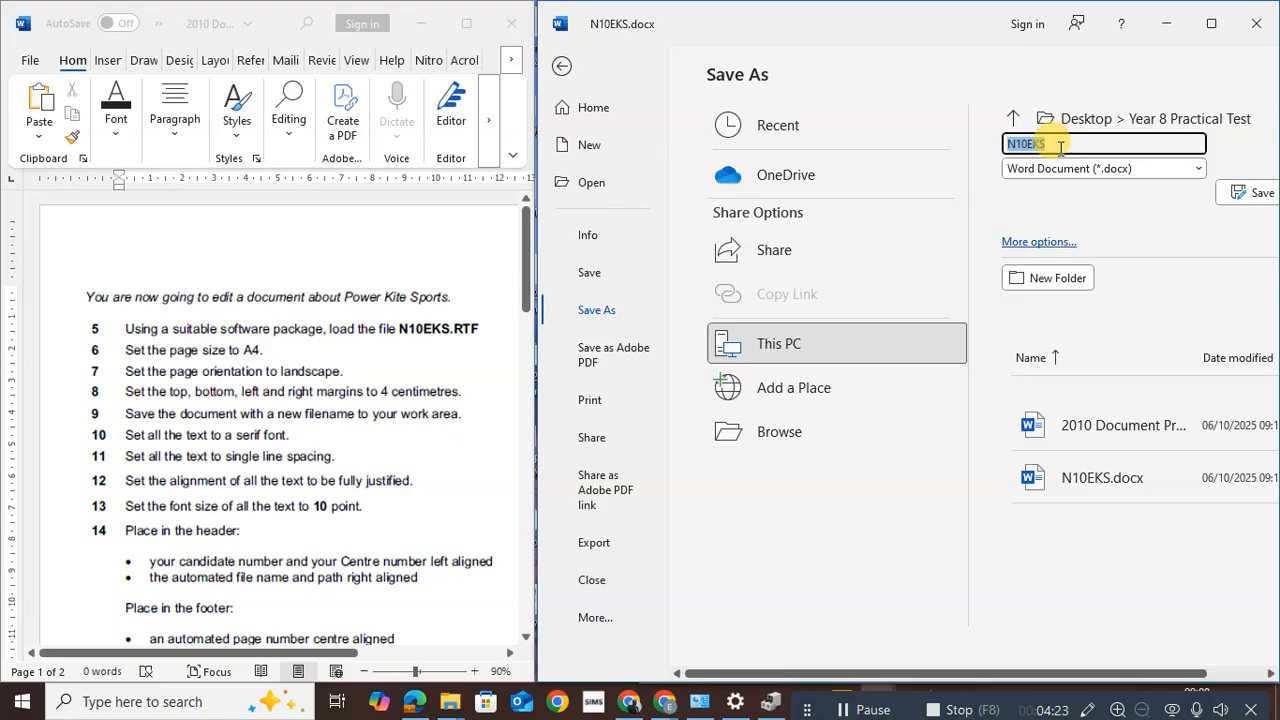
pyautogui.write('Power')
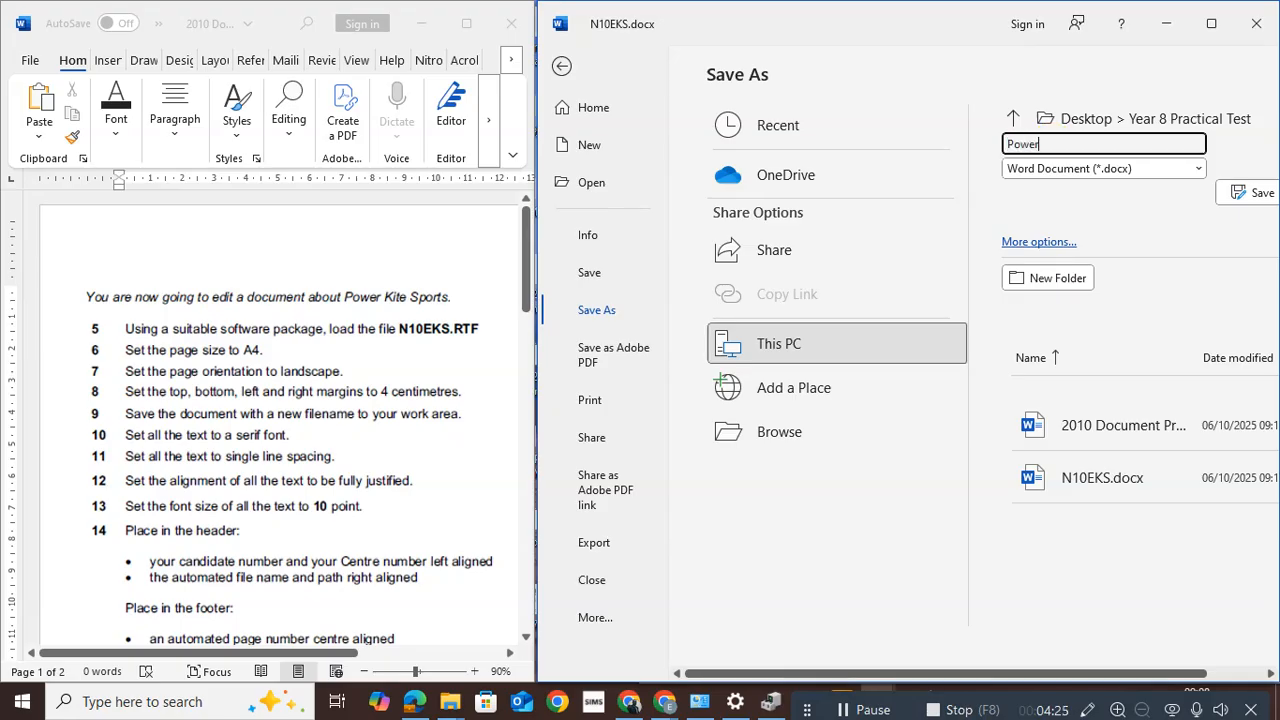
pyautogui.write('KiteSport')
pyautogui.click(1151, 117)
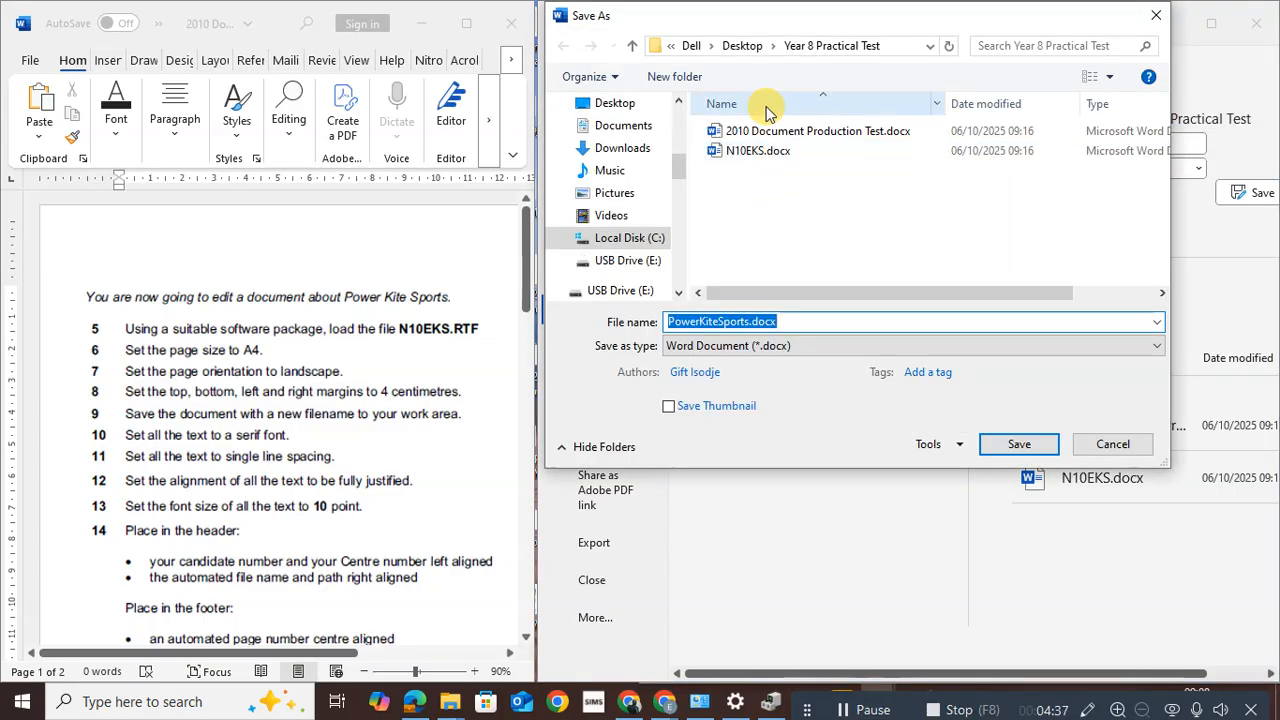
pyautogui.click(995, 444)
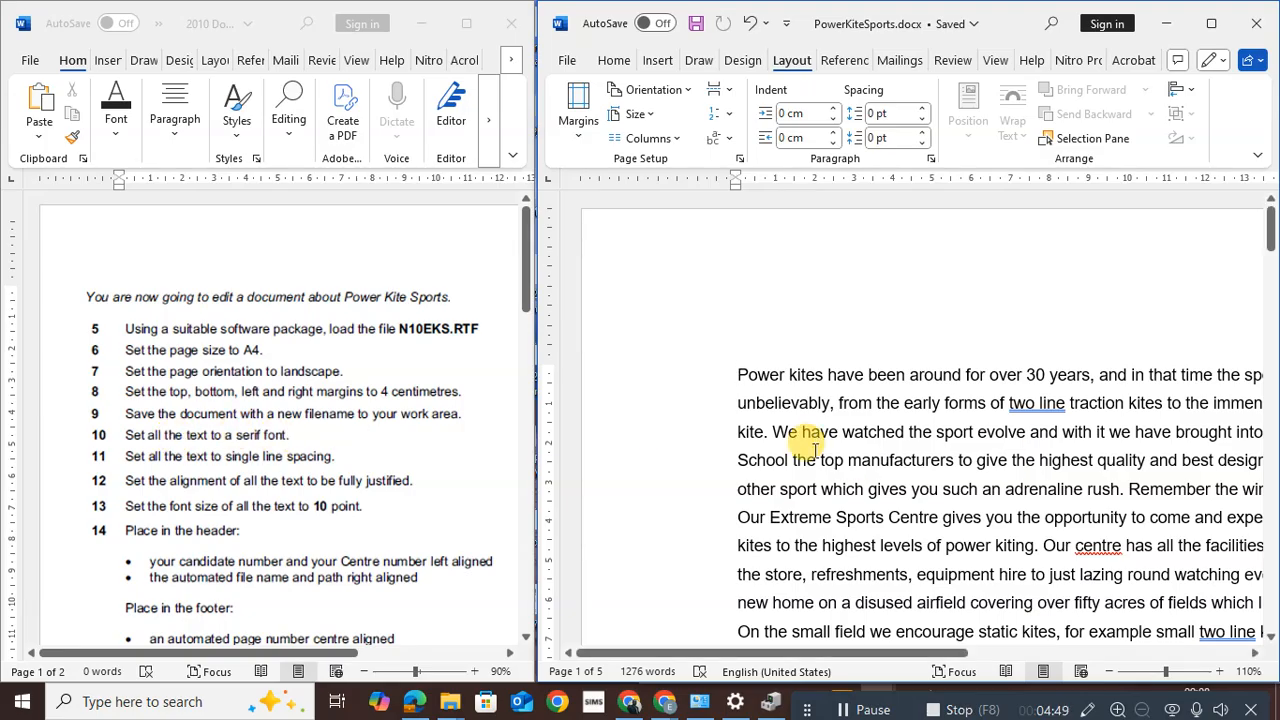
# Select all the text and apply the Times New Roman font
pyautogui.hotkey('ctrl', 'a')
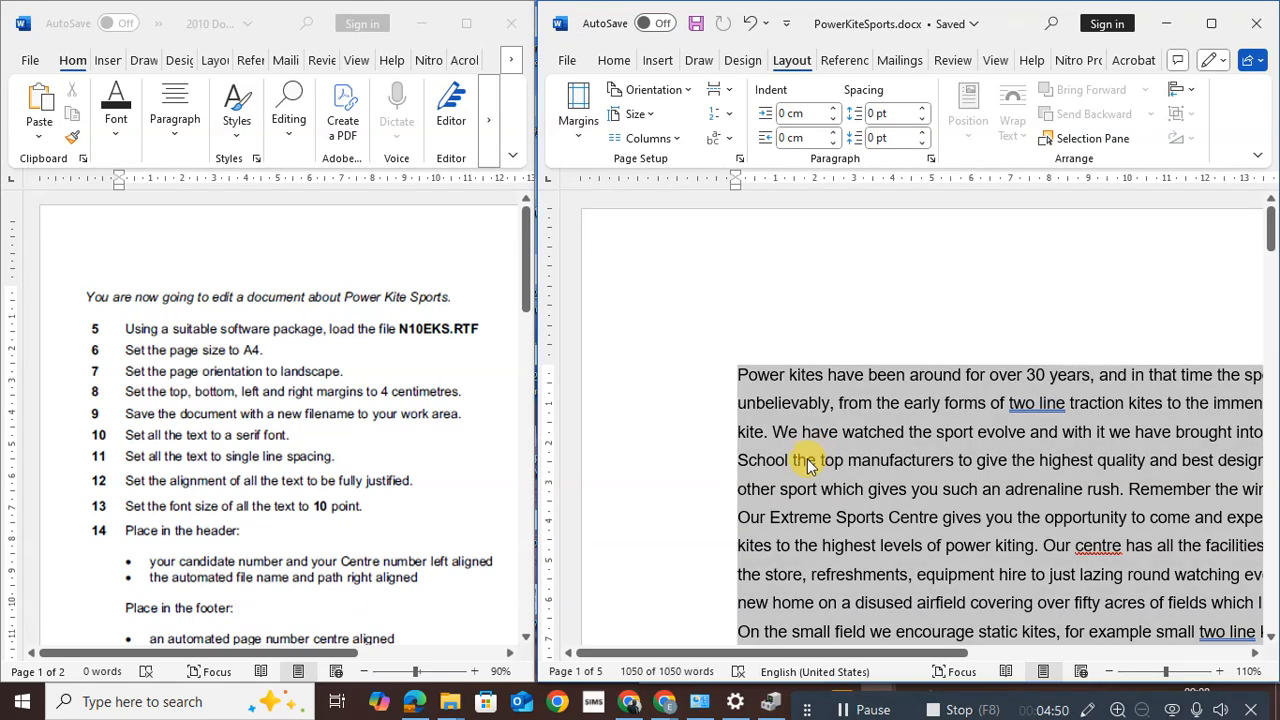
pyautogui.click(608, 61)
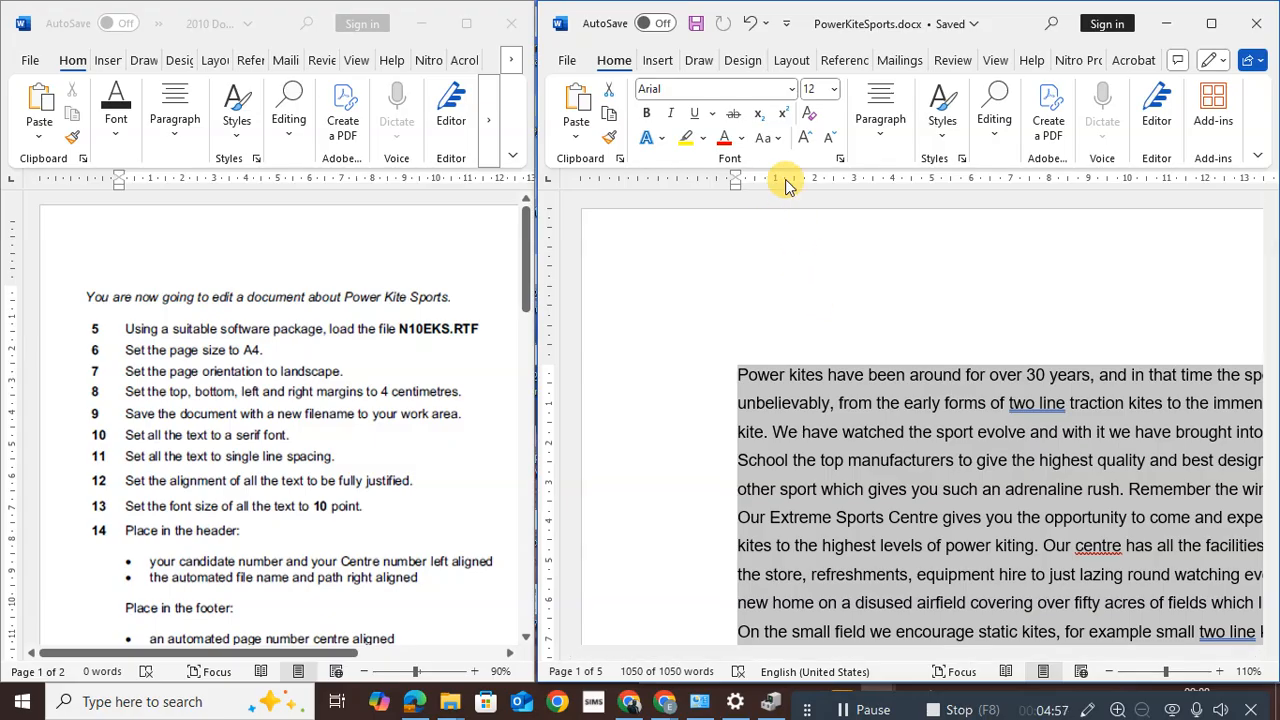
pyautogui.click(791, 90)
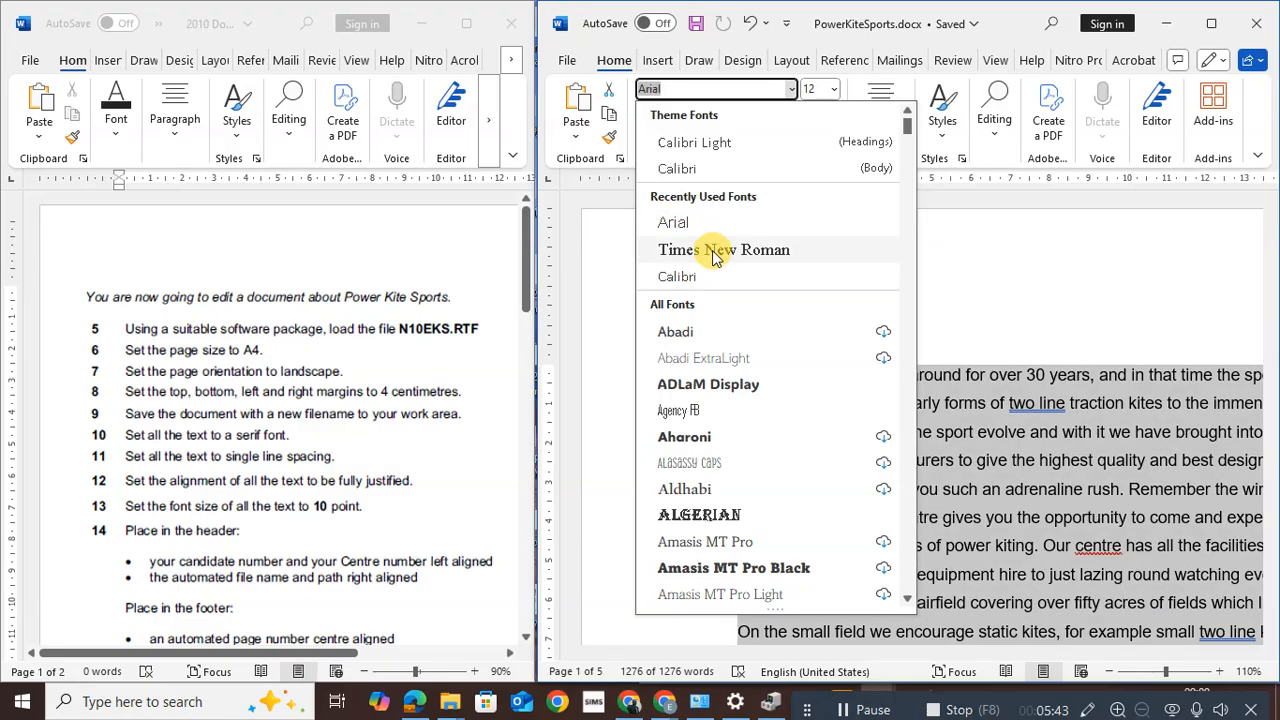
pyautogui.click(714, 250)
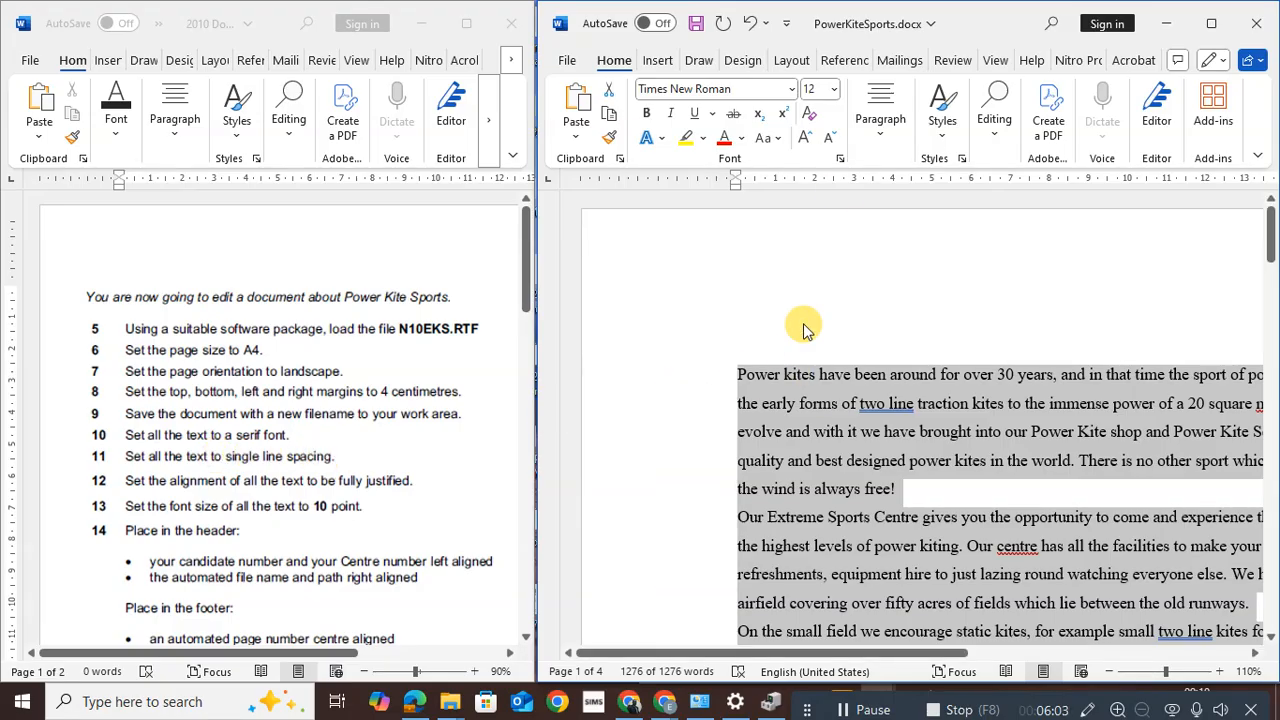
# Set Single line spacing and Justified alignment in the Paragraph dialog, then verify the alignment
pyautogui.click(876, 141)
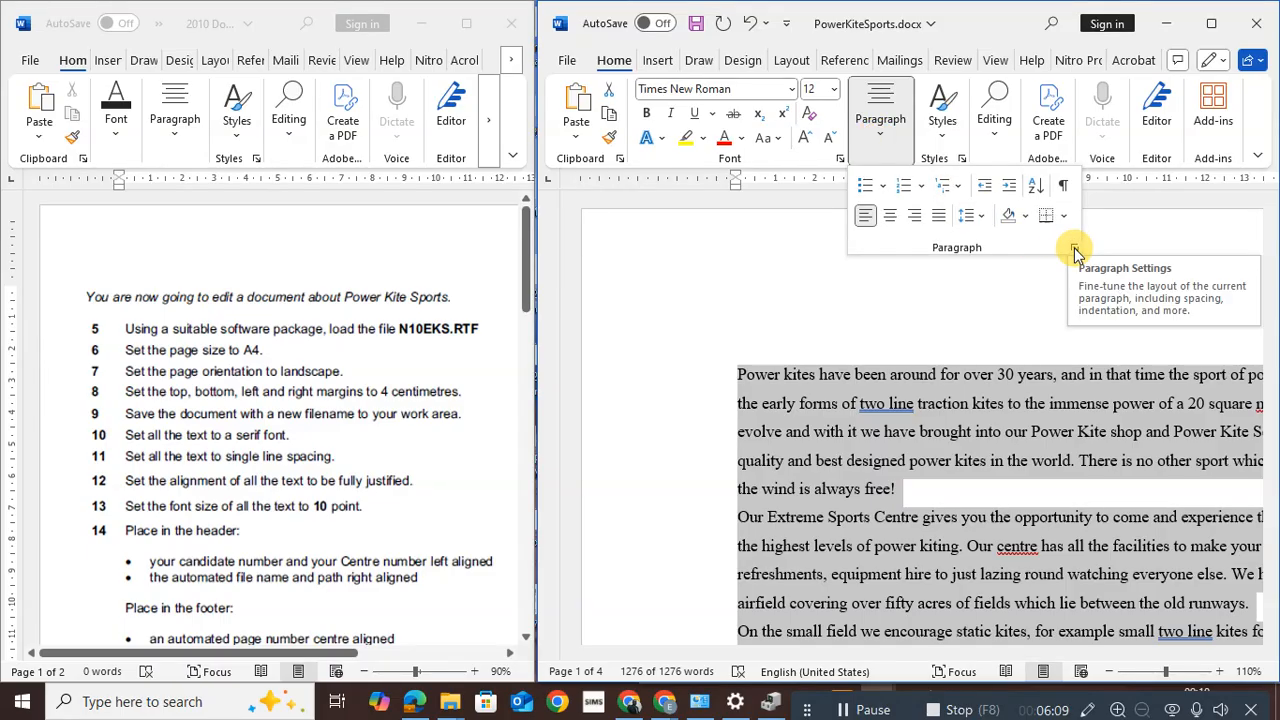
pyautogui.click(1074, 248)
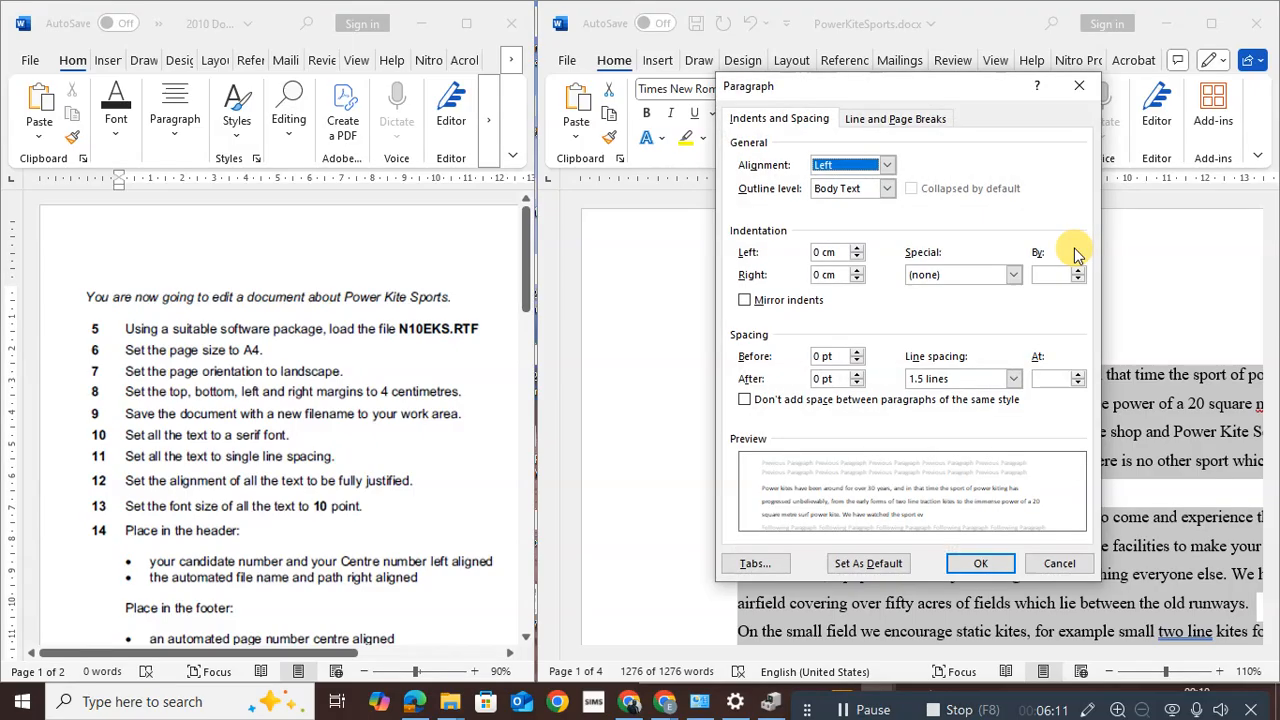
pyautogui.click(1014, 382)
pyautogui.click(951, 400)
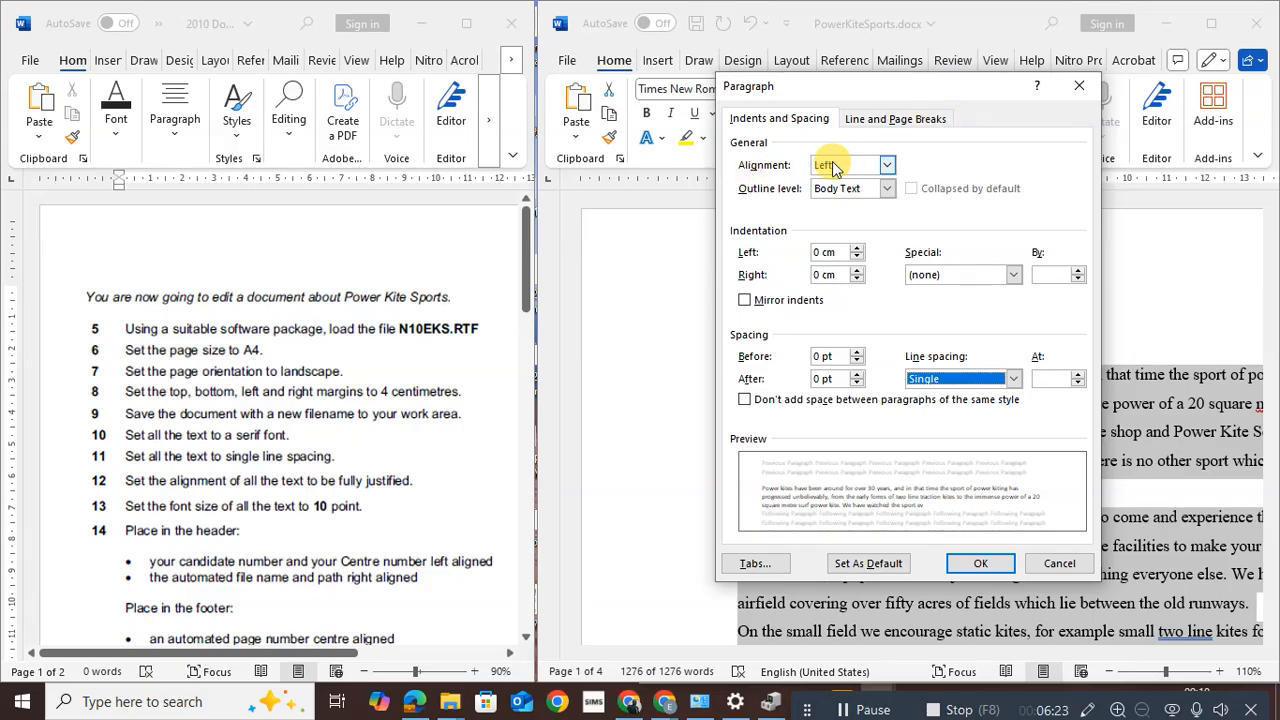
pyautogui.click(887, 165)
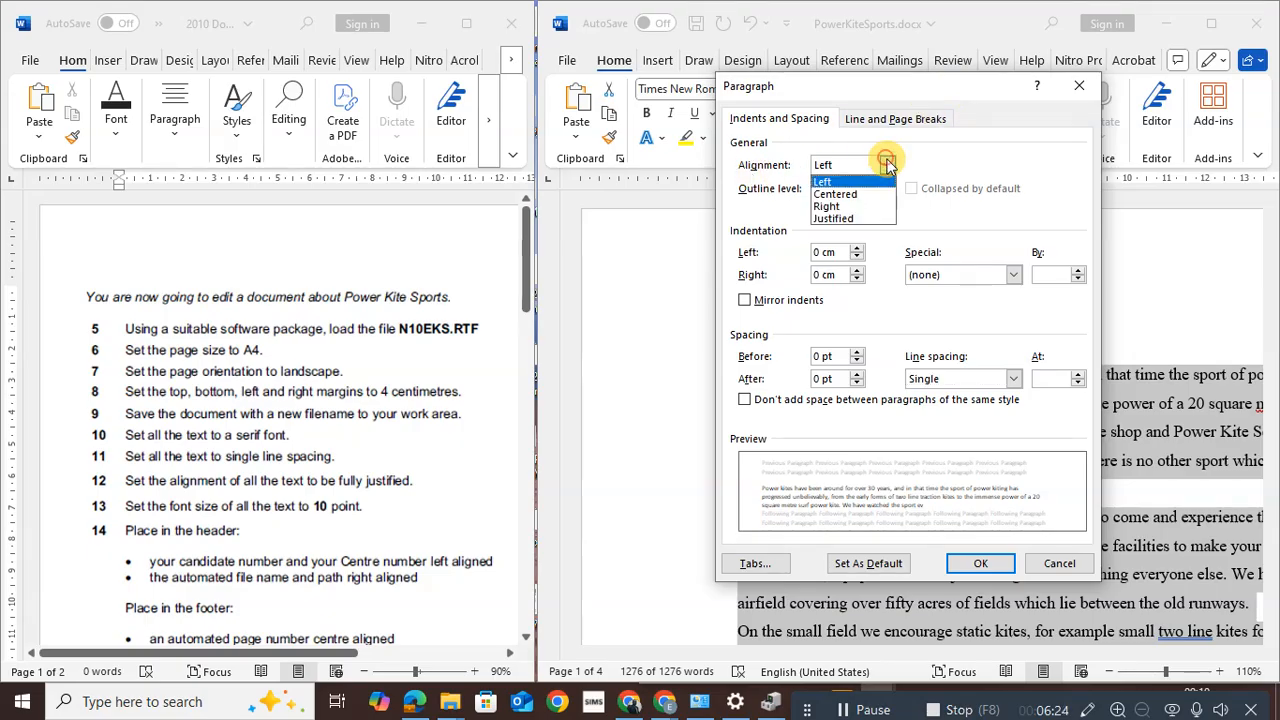
pyautogui.click(833, 218)
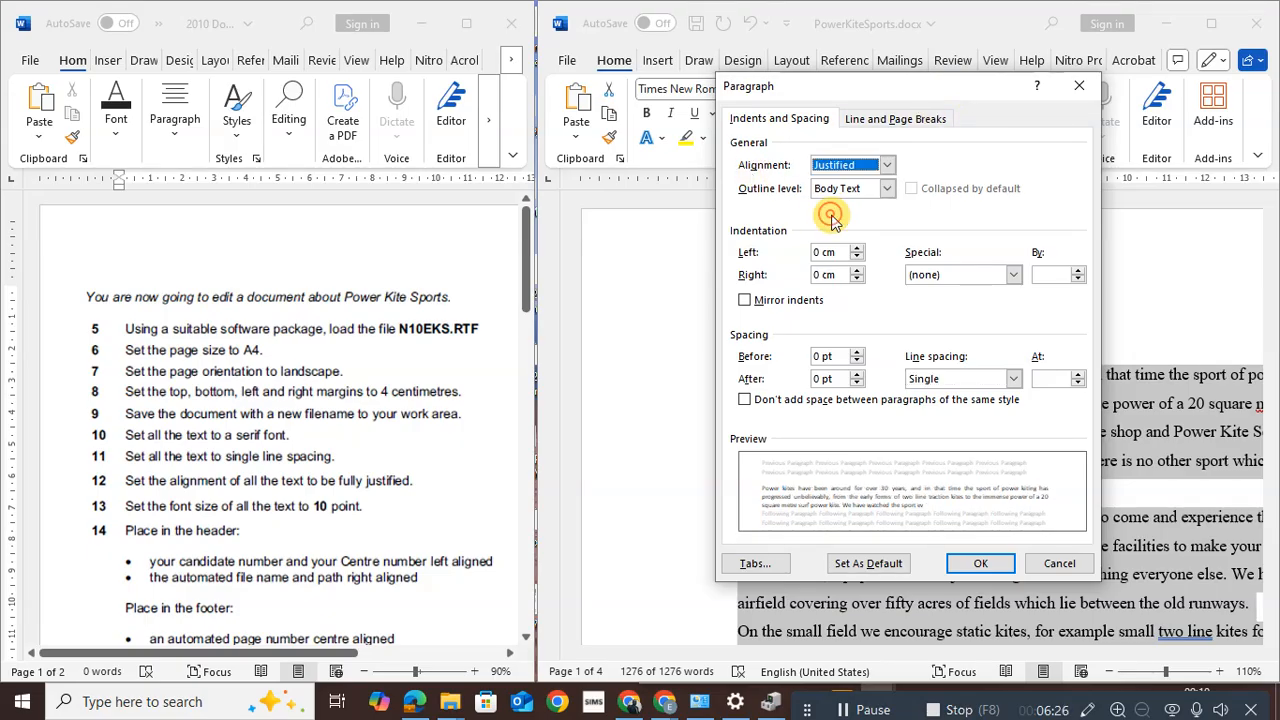
pyautogui.click(980, 563)
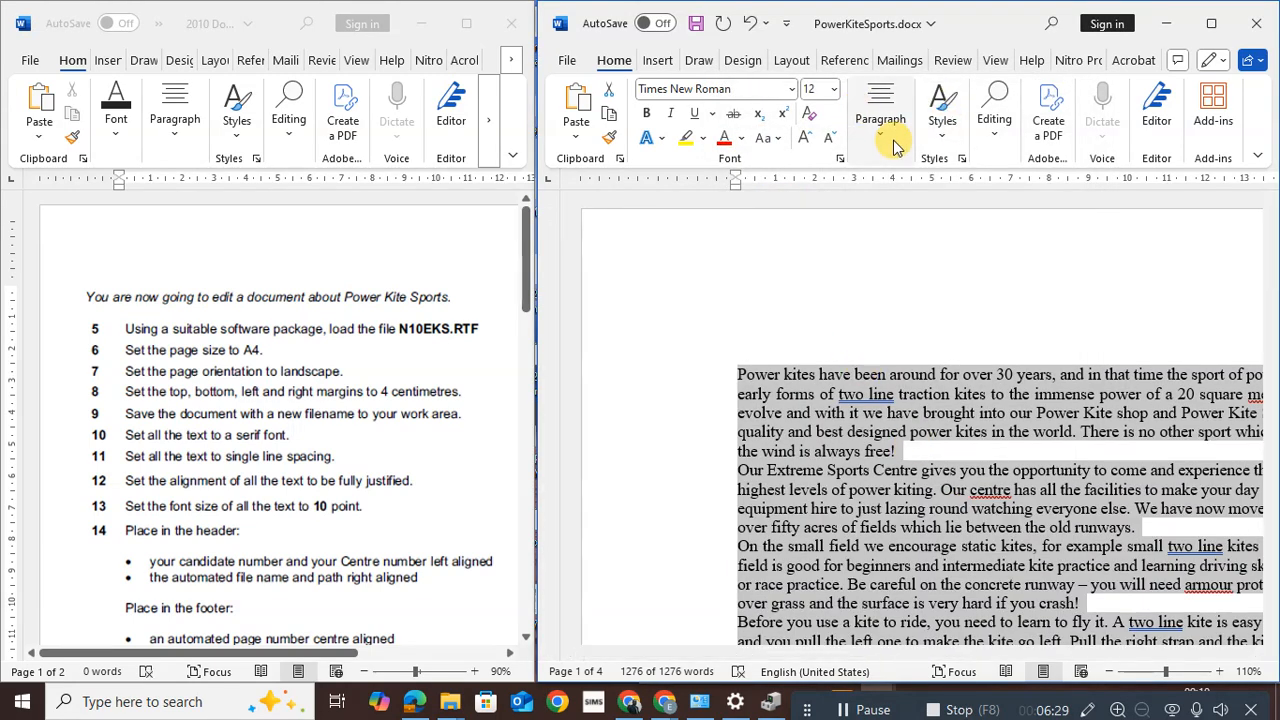
pyautogui.click(882, 134)
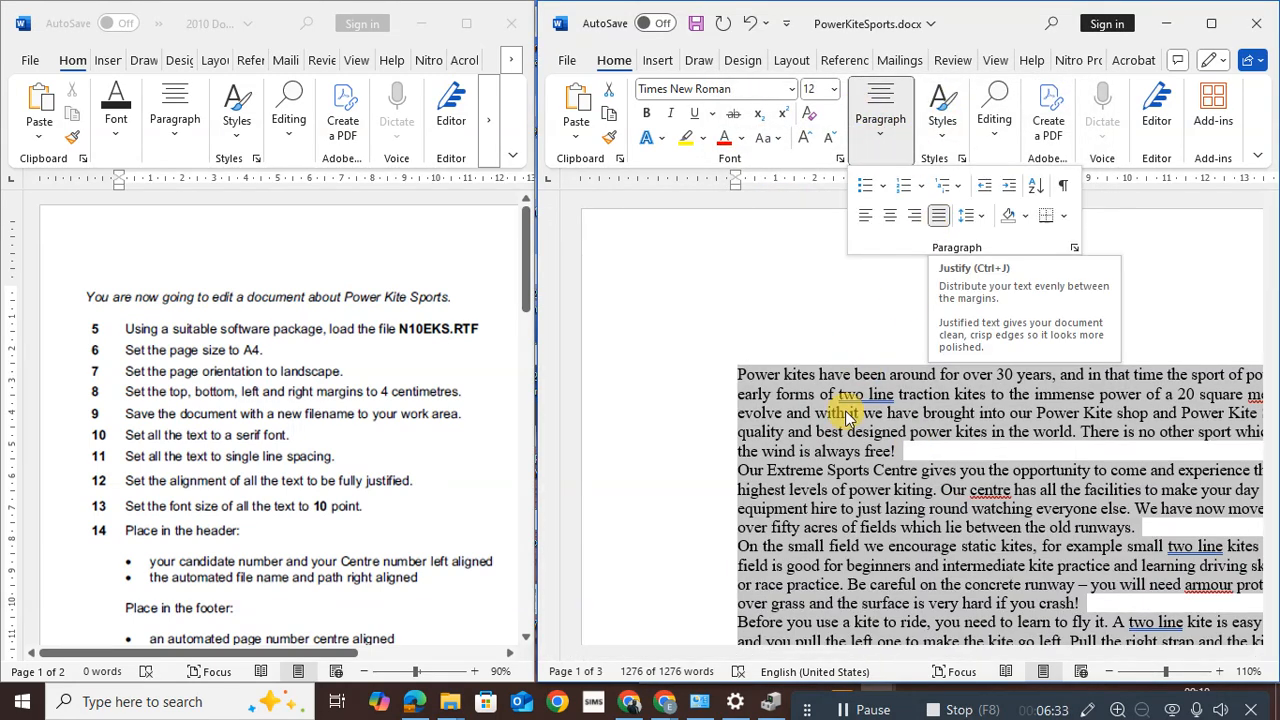
pyautogui.click(797, 397)
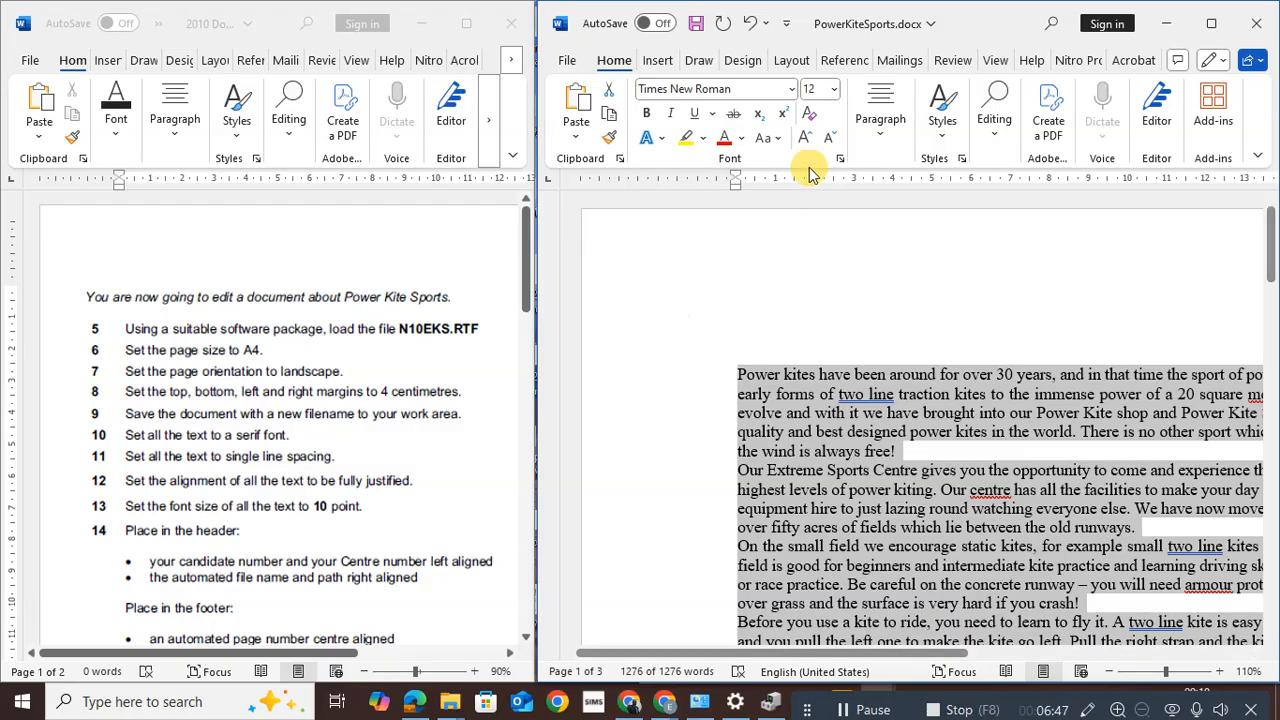
pyautogui.click(789, 62)
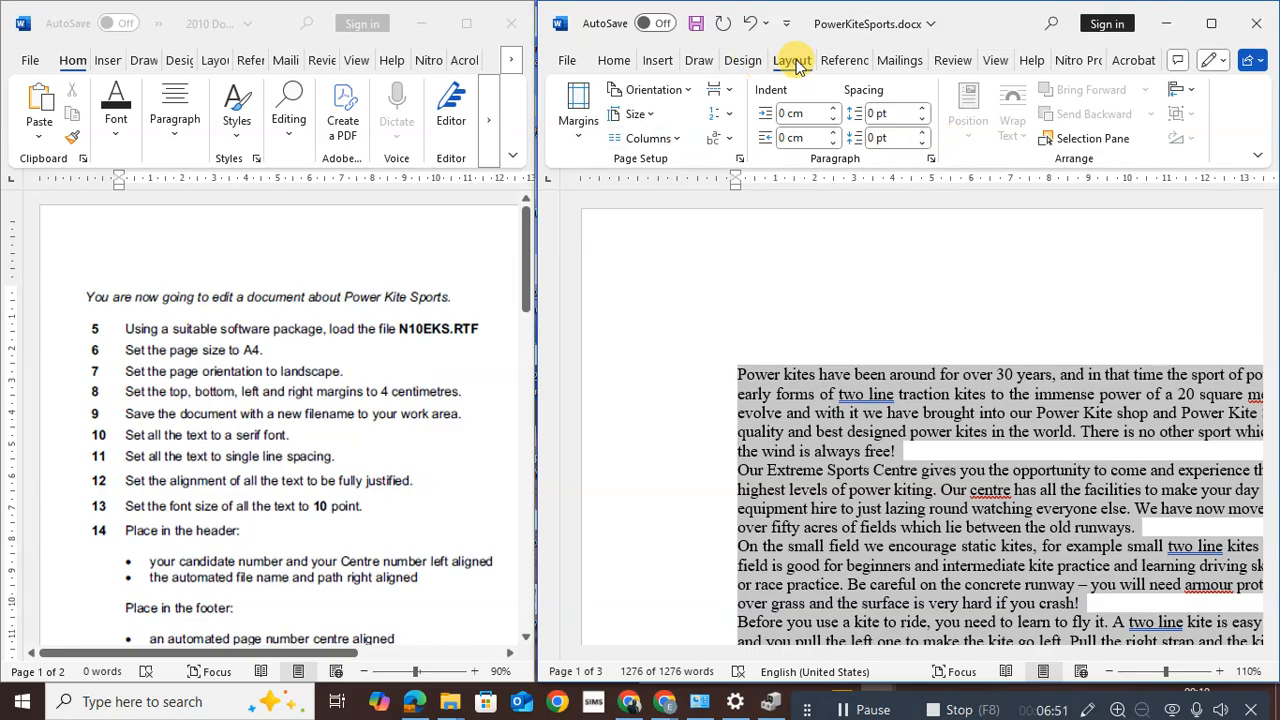
pyautogui.click(738, 160)
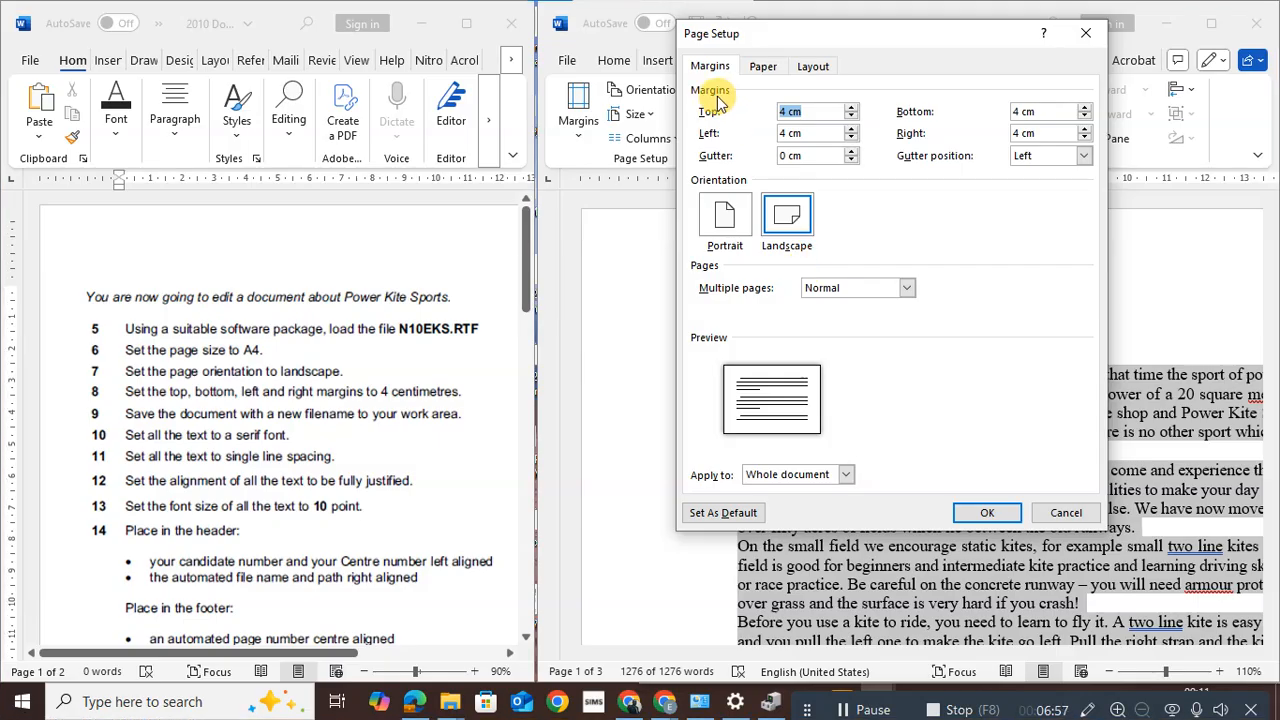
pyautogui.press('super+shift+s')
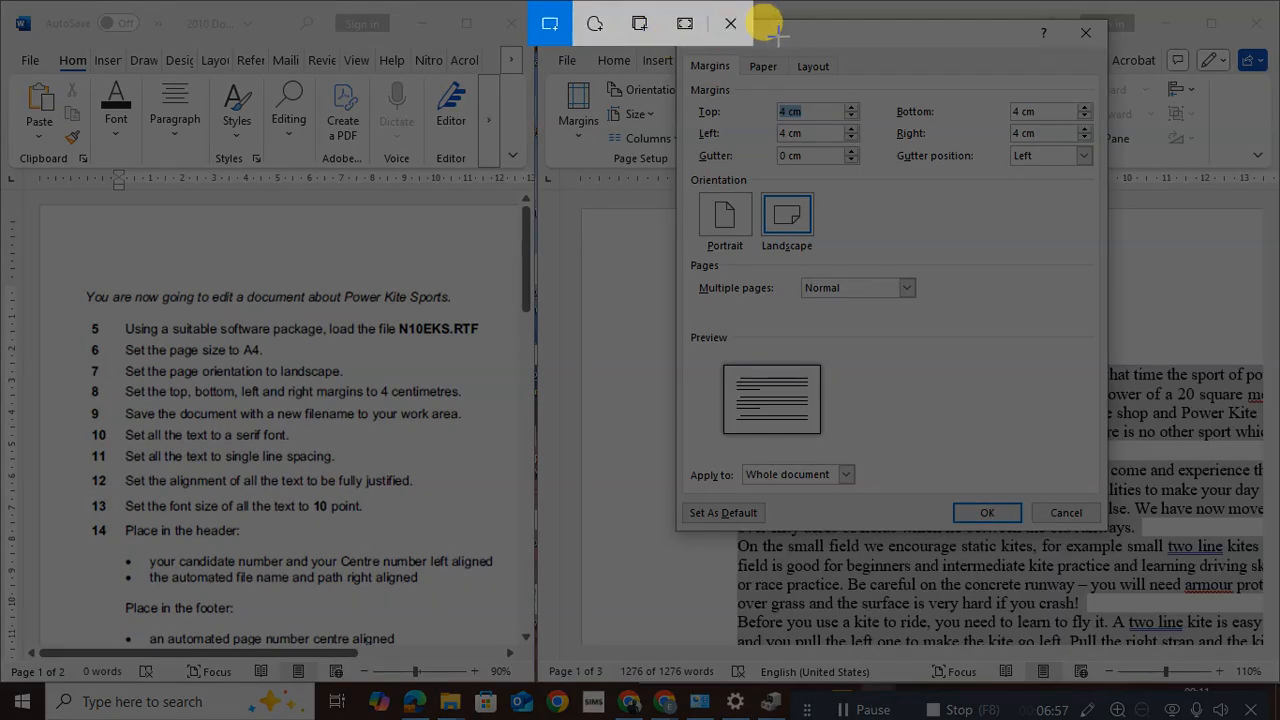
pyautogui.click(730, 23)
pyautogui.moveTo(808, 25); pyautogui.dragTo(790, 133)
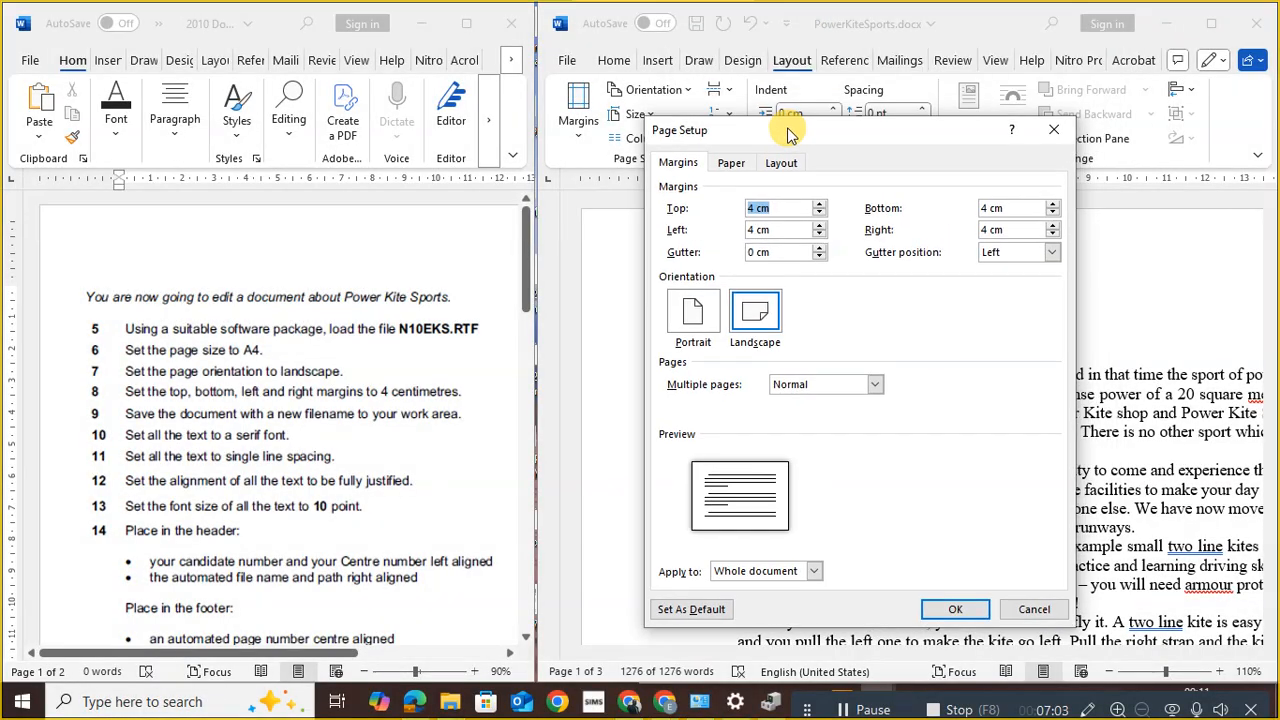
pyautogui.press('super+shift+s')
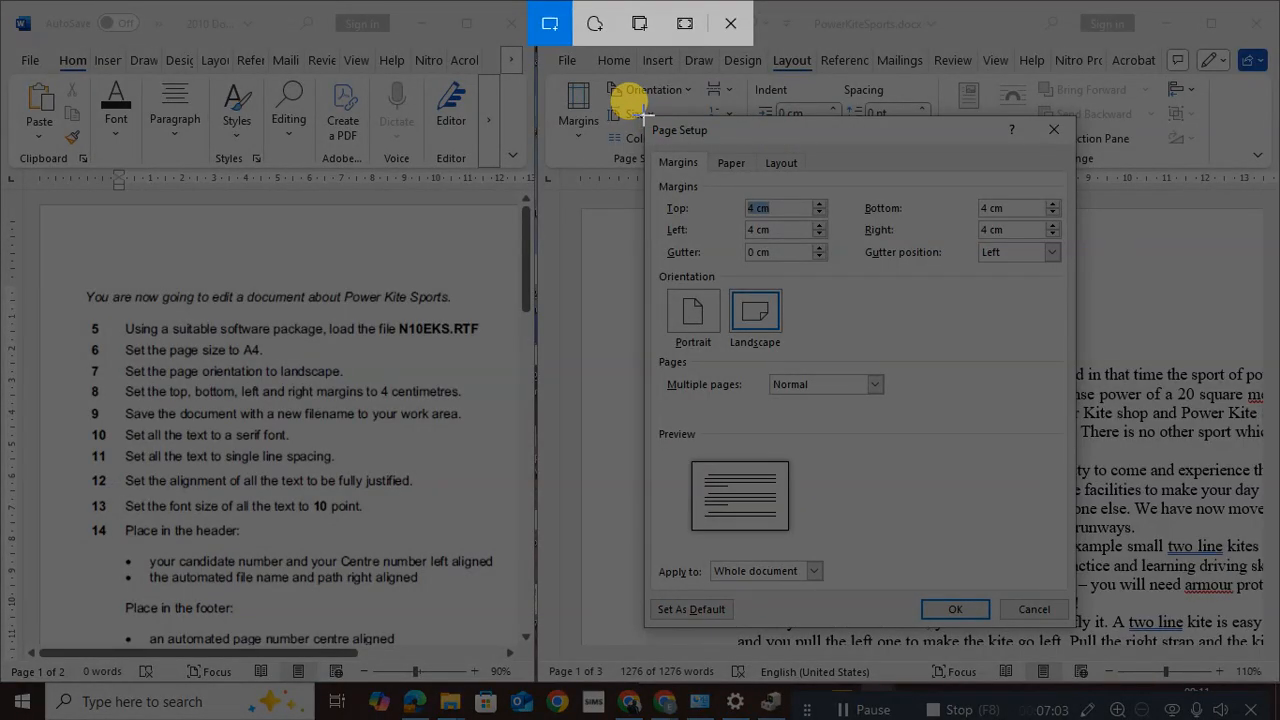
pyautogui.press('Escape')
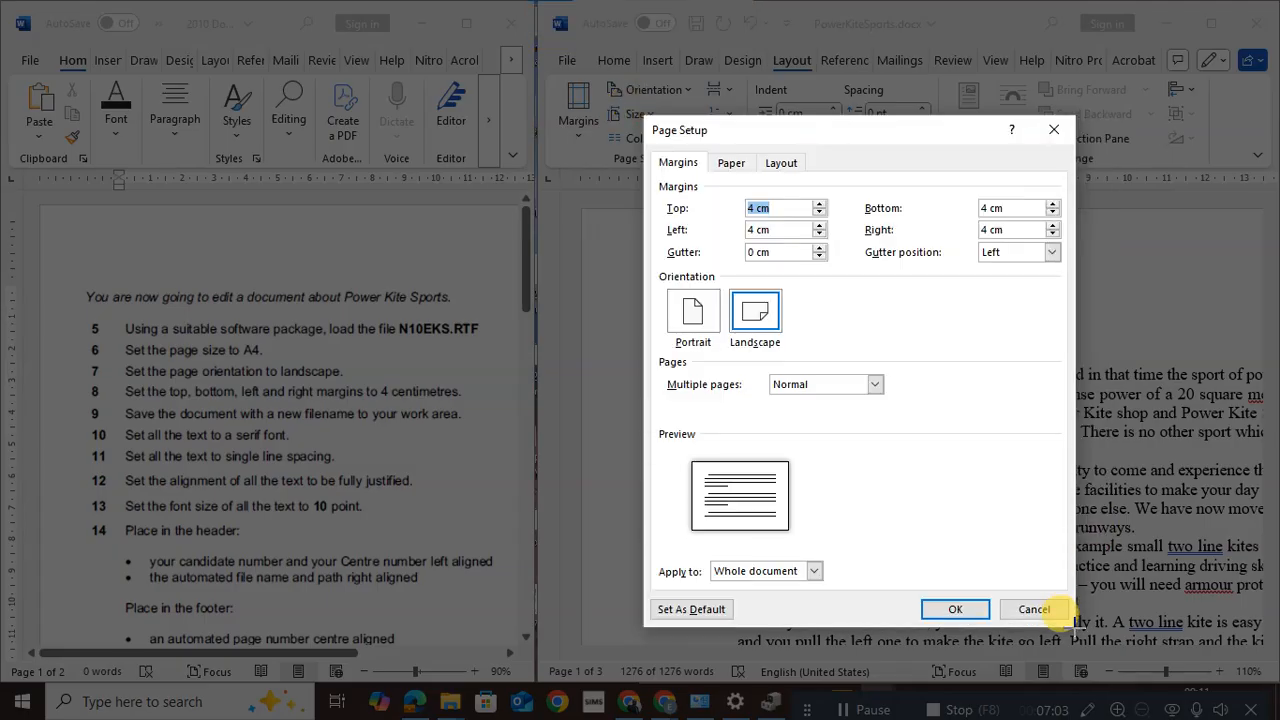
pyautogui.click(1062, 612)
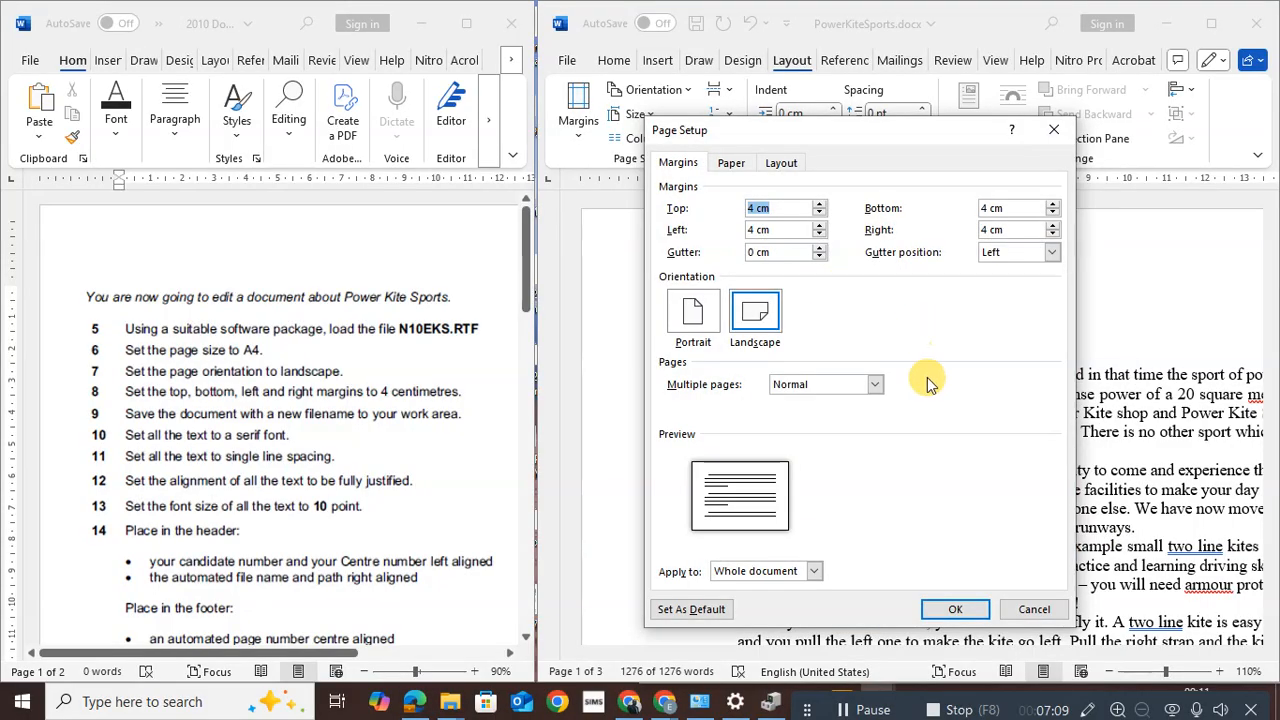
pyautogui.click(758, 208)
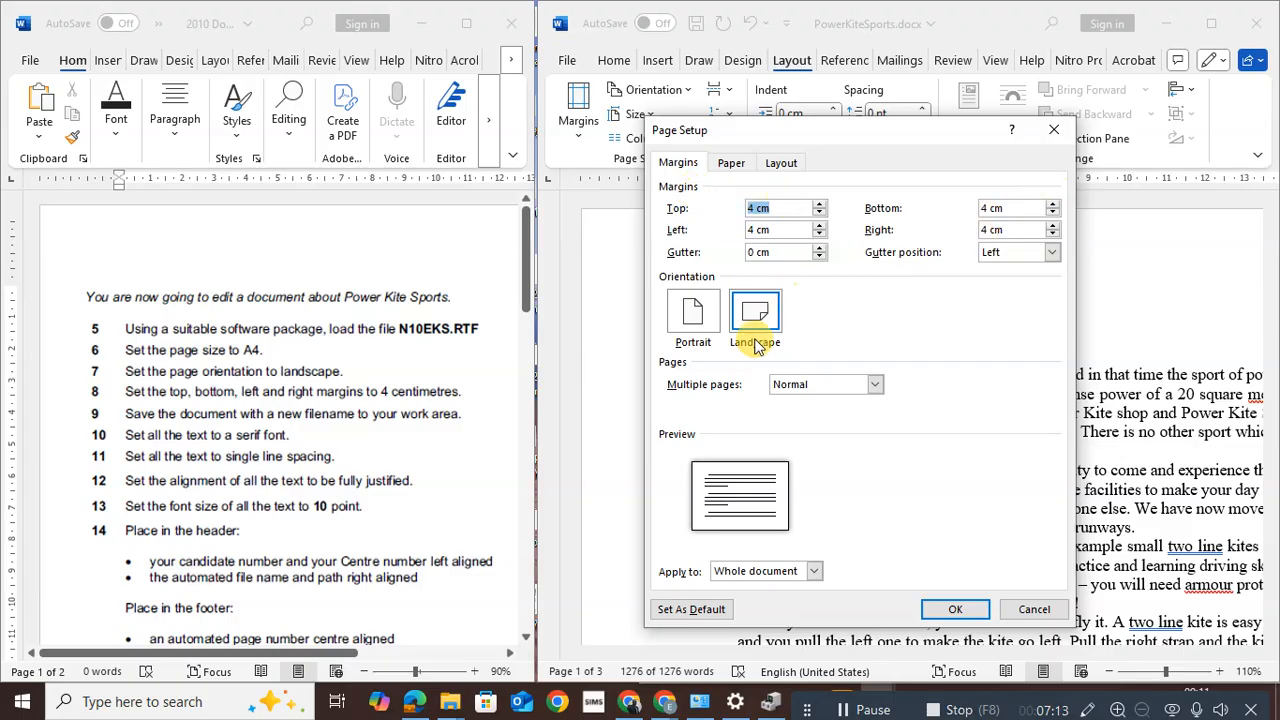
pyautogui.click(729, 165)
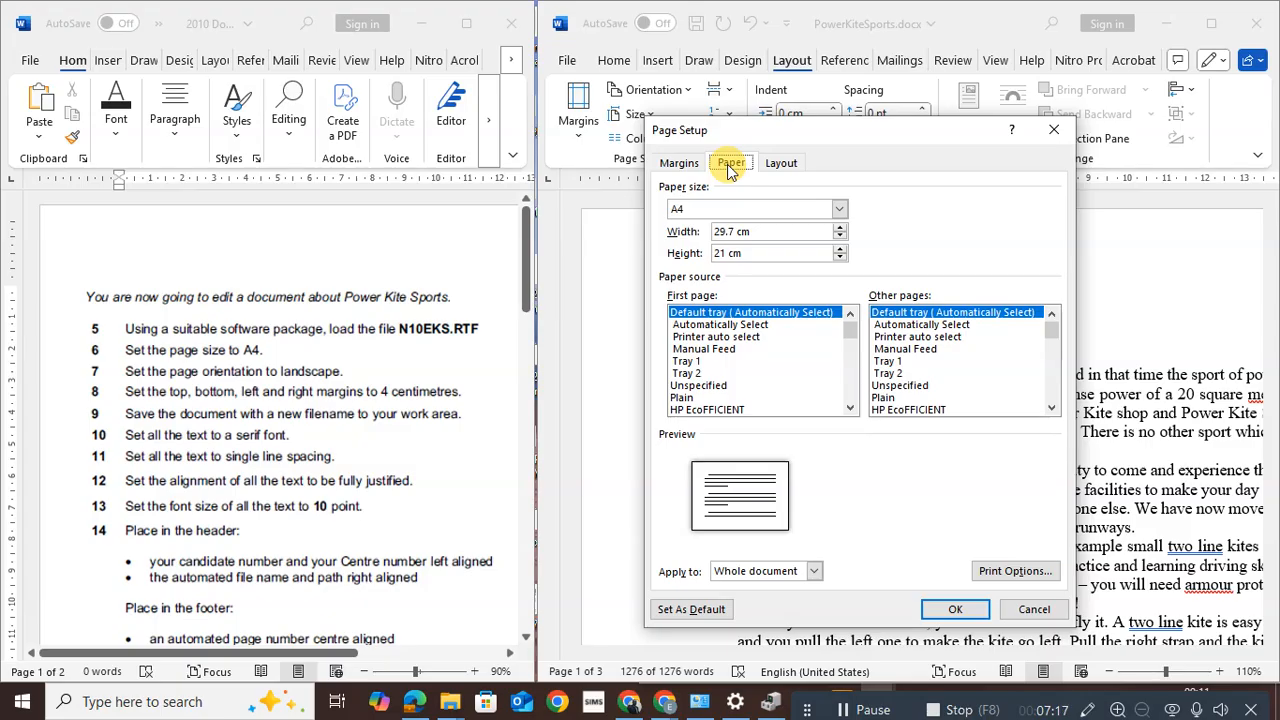
pyautogui.press('super+shift+s')
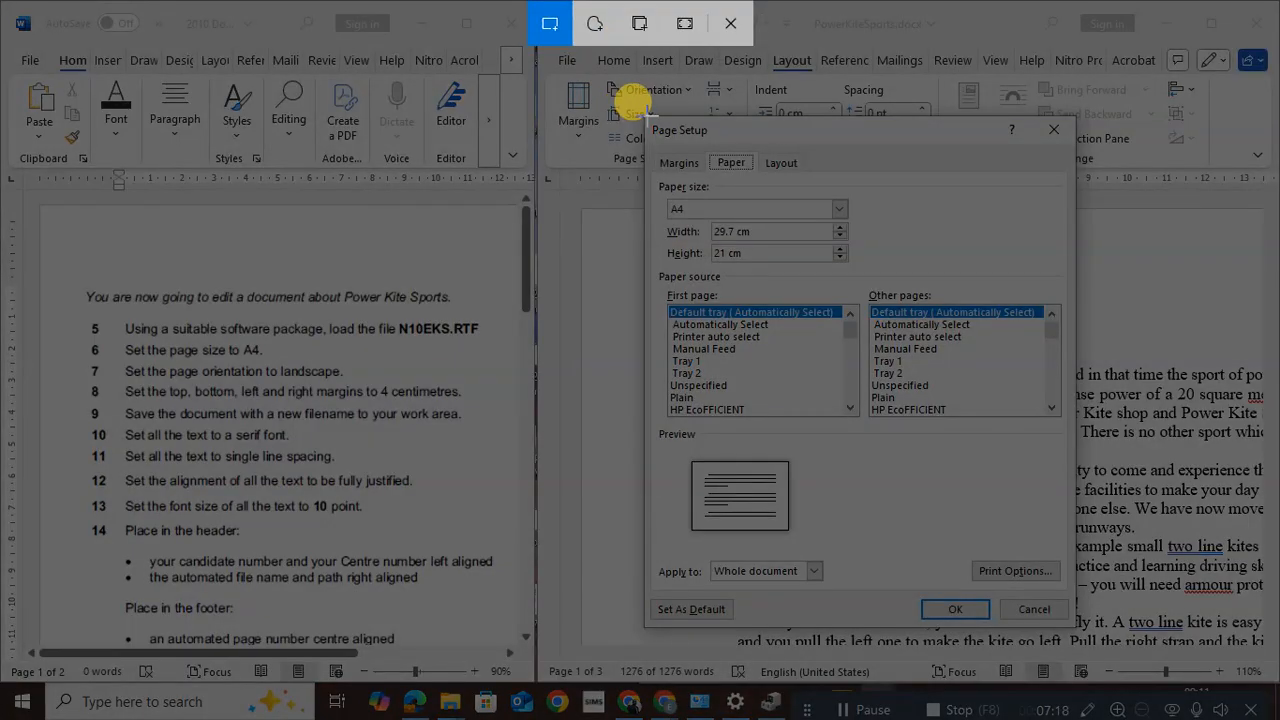
pyautogui.moveTo(645, 117); pyautogui.dragTo(1070, 622)
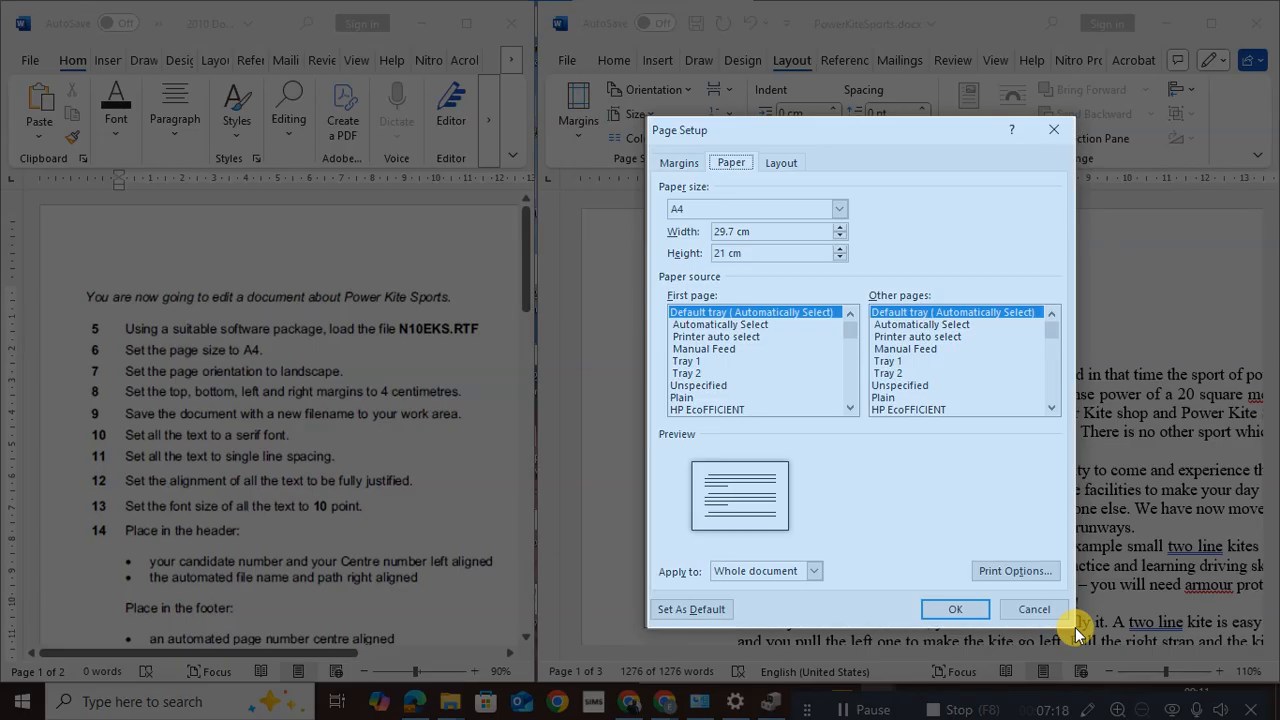
pyautogui.click(945, 609)
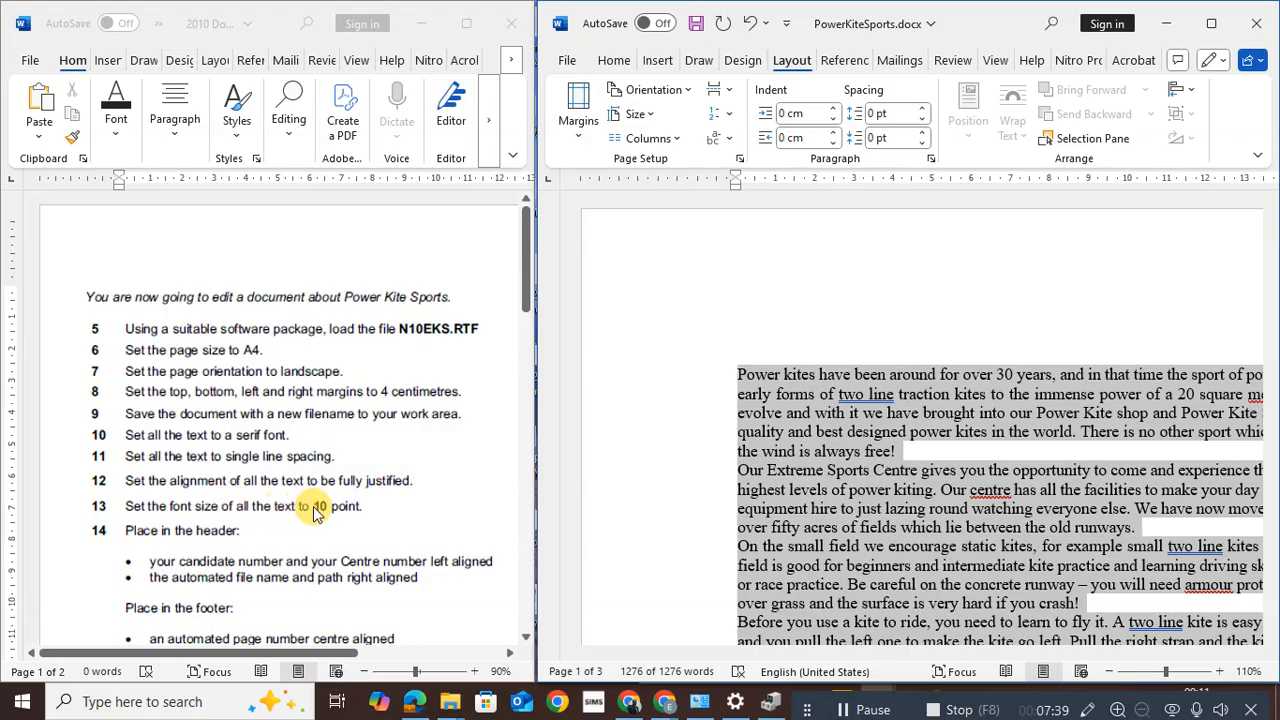
# Set the selected text's font size to 10 pt and deselect it
pyautogui.click(610, 58)
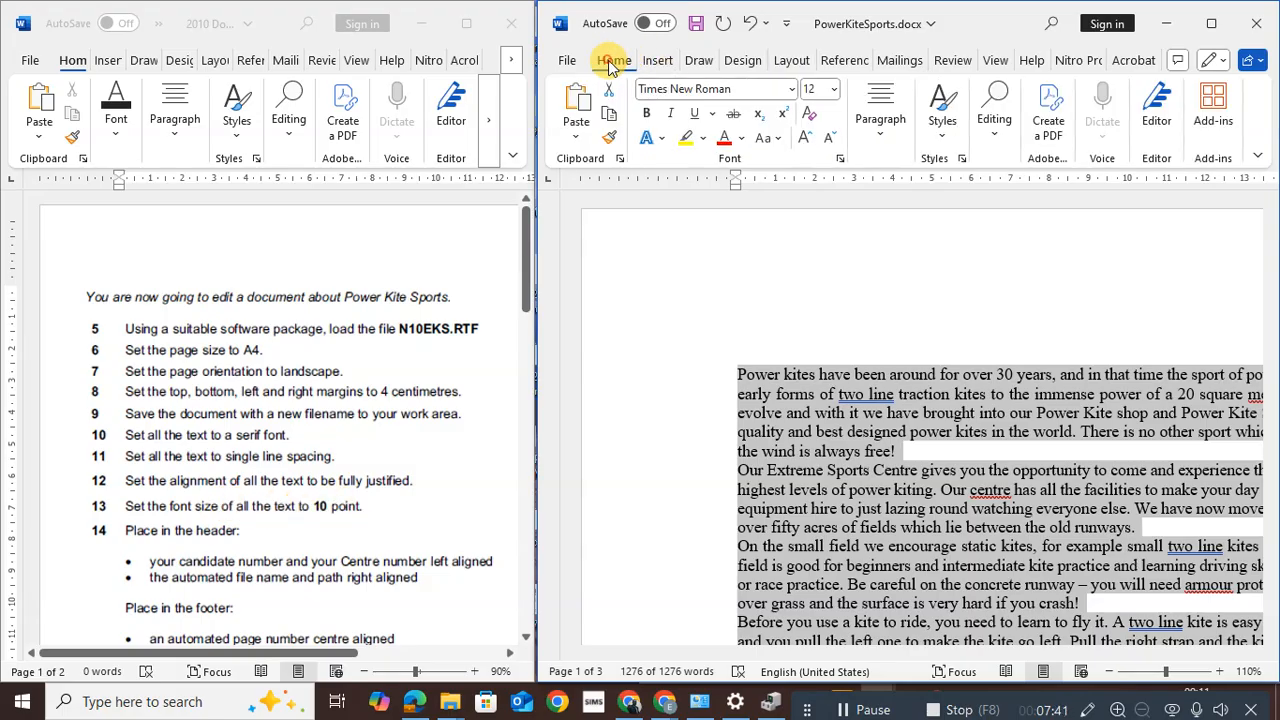
pyautogui.click(821, 89)
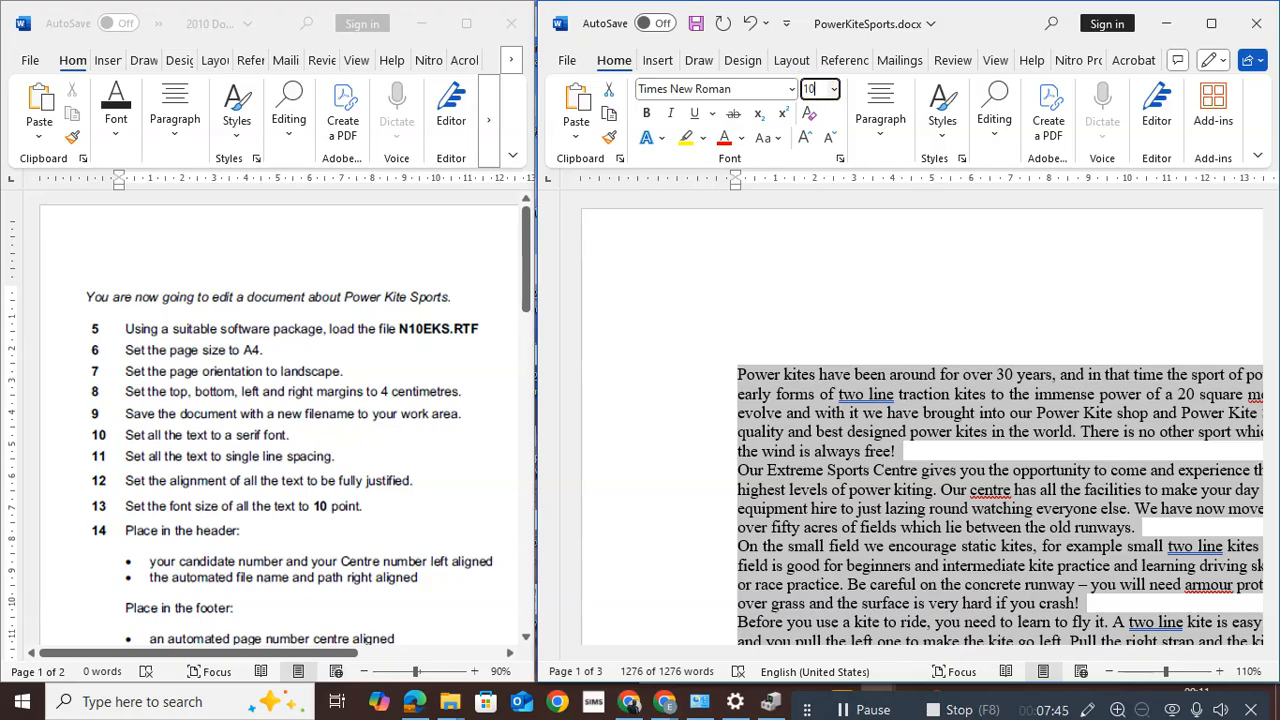
pyautogui.click(713, 279)
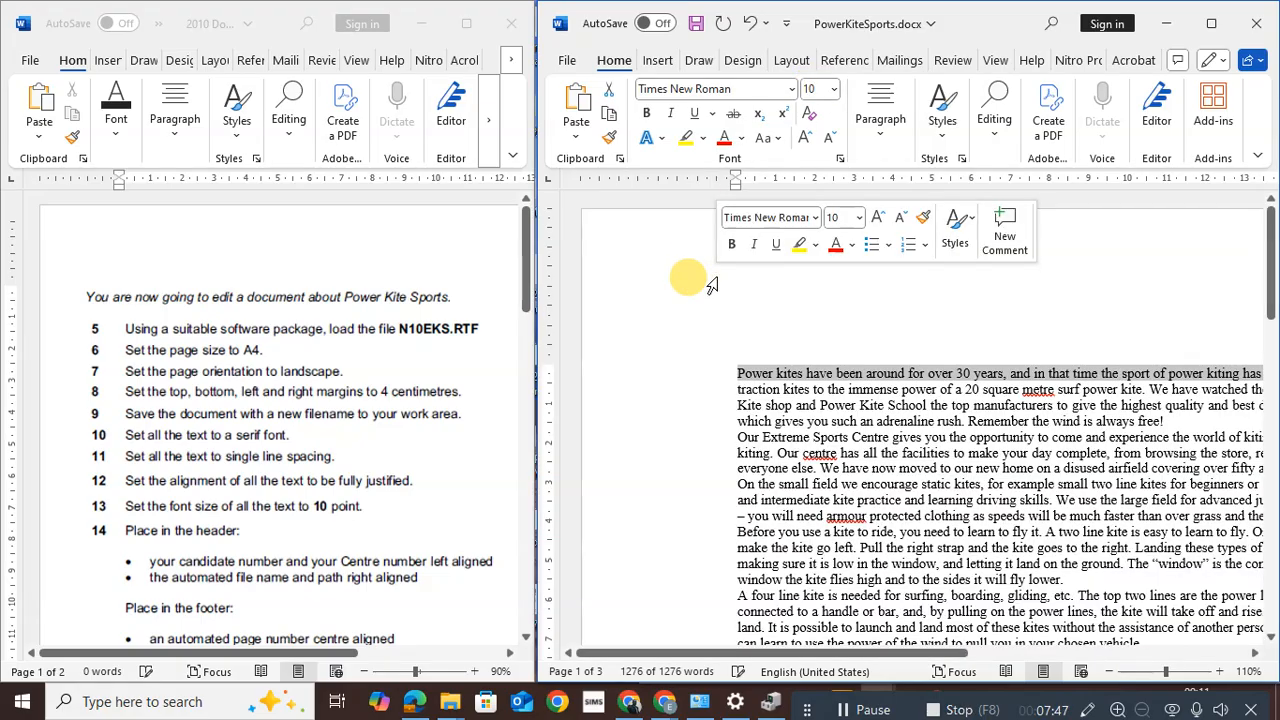
pyautogui.click(755, 380)
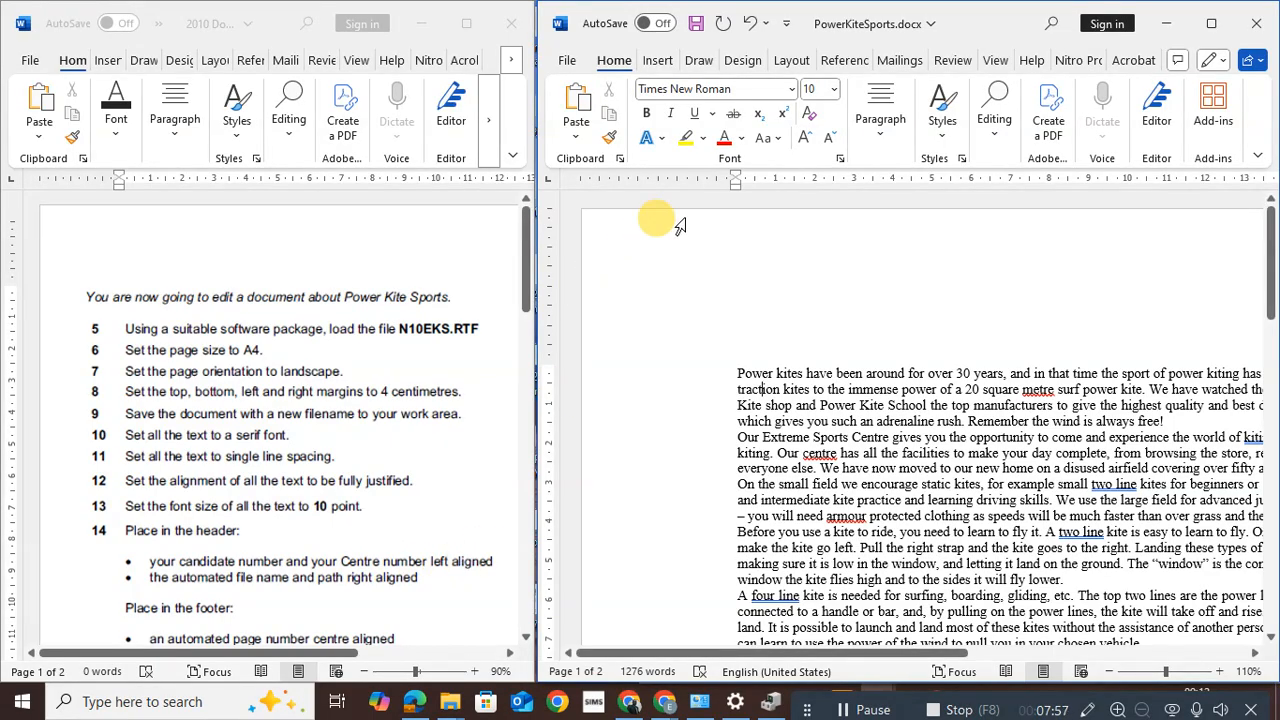
# Insert the built-in Blank (Three Columns) header with its [Type here] placeholders
pyautogui.doubleClick(692, 248)
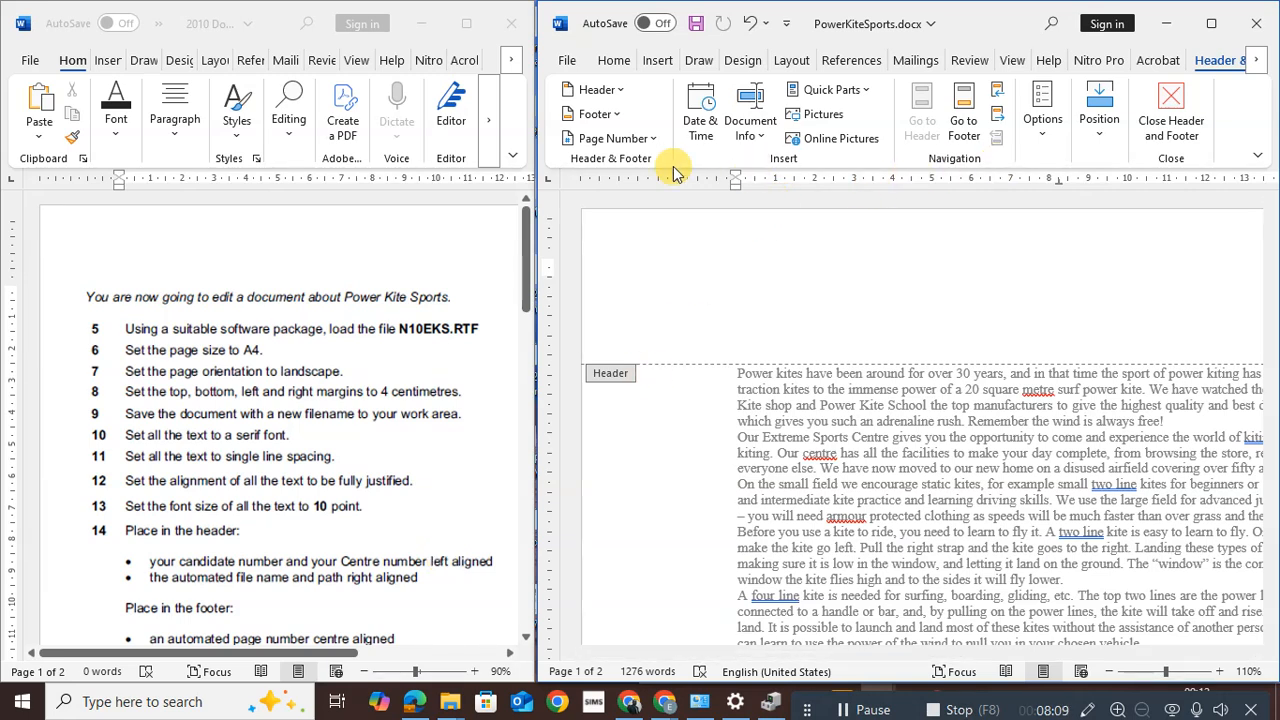
pyautogui.click(617, 89)
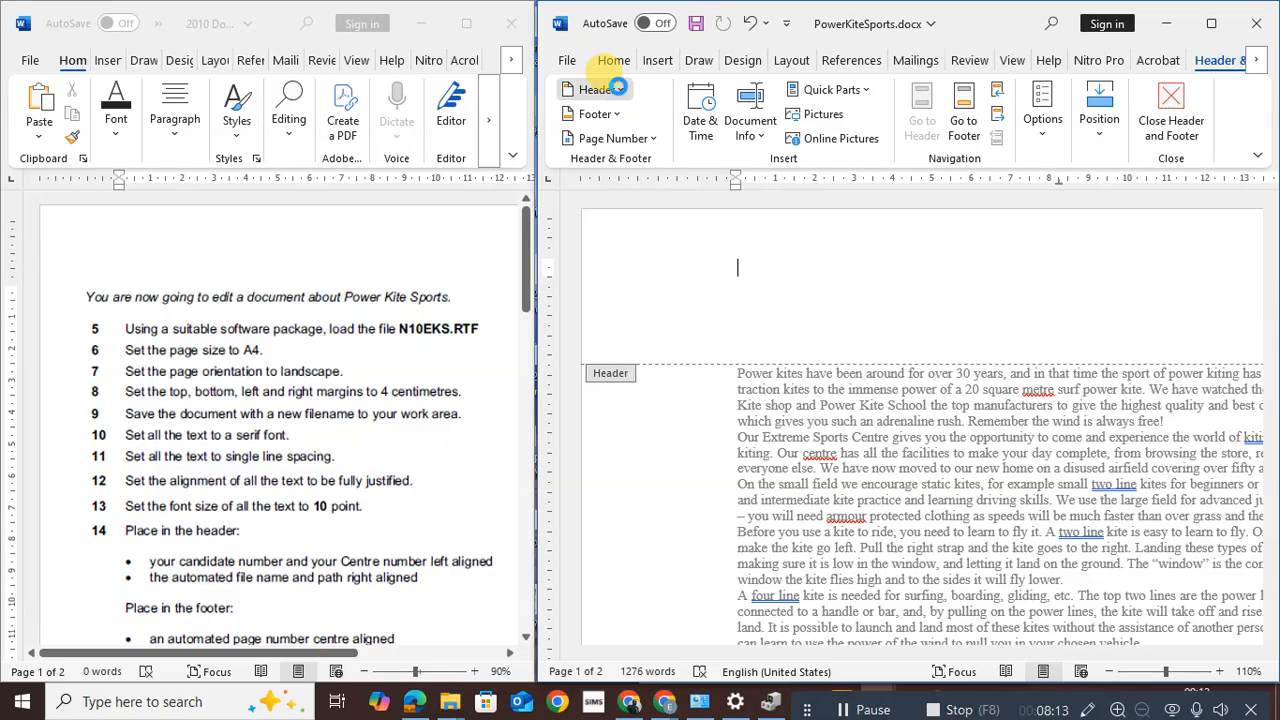
pyautogui.click(617, 89)
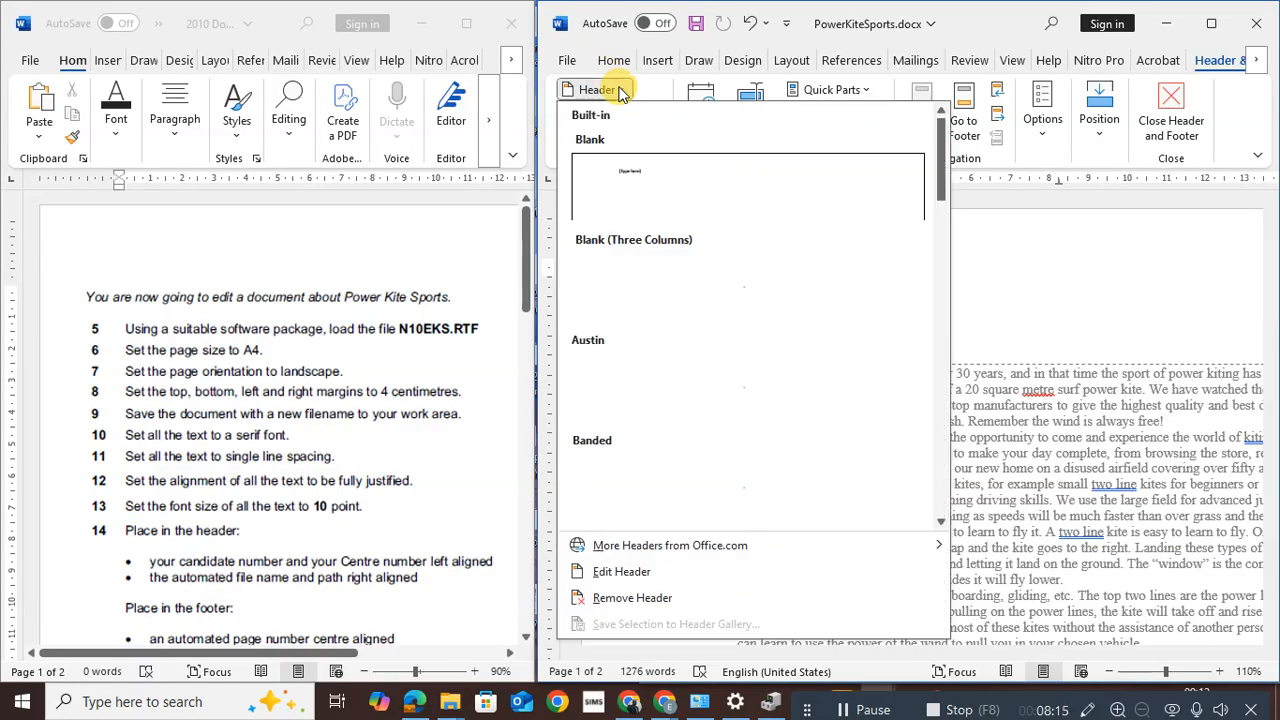
pyautogui.click(678, 284)
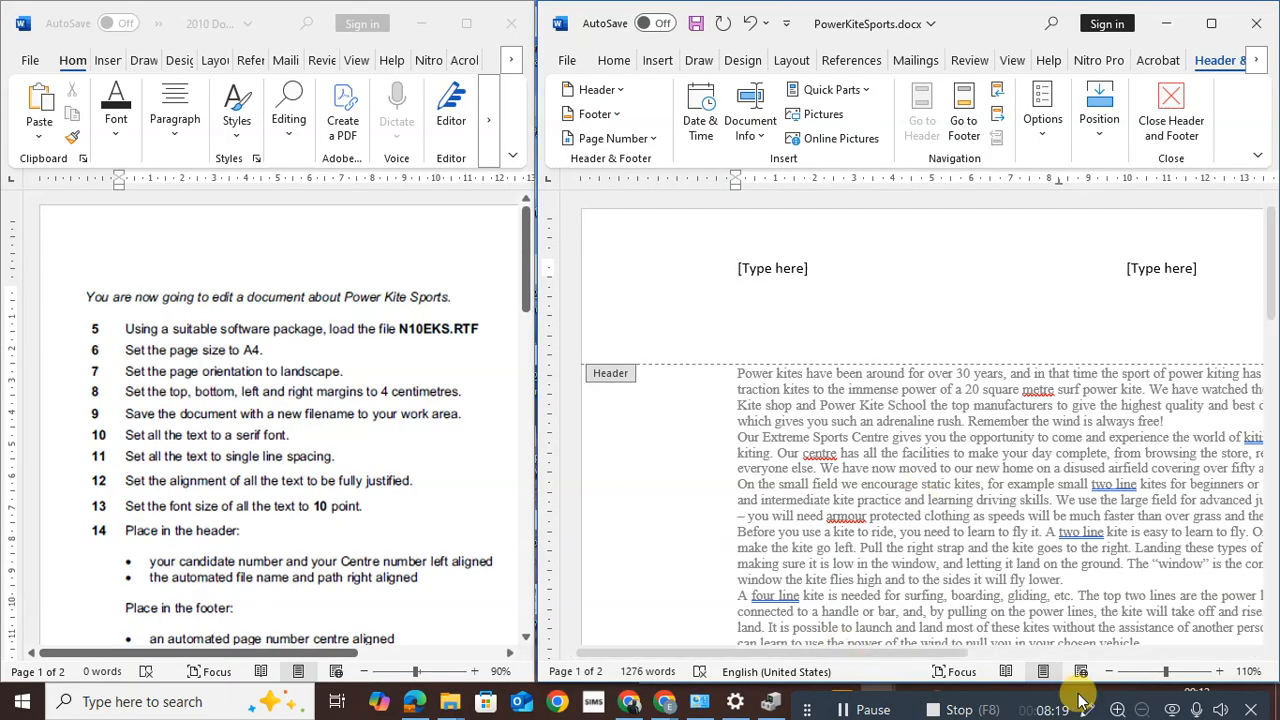
pyautogui.click(1109, 676)
# Zoom out to 70% and type the candidate and centre numbers into the left header placeholder
pyautogui.click(1108, 677)
pyautogui.click(1107, 678)
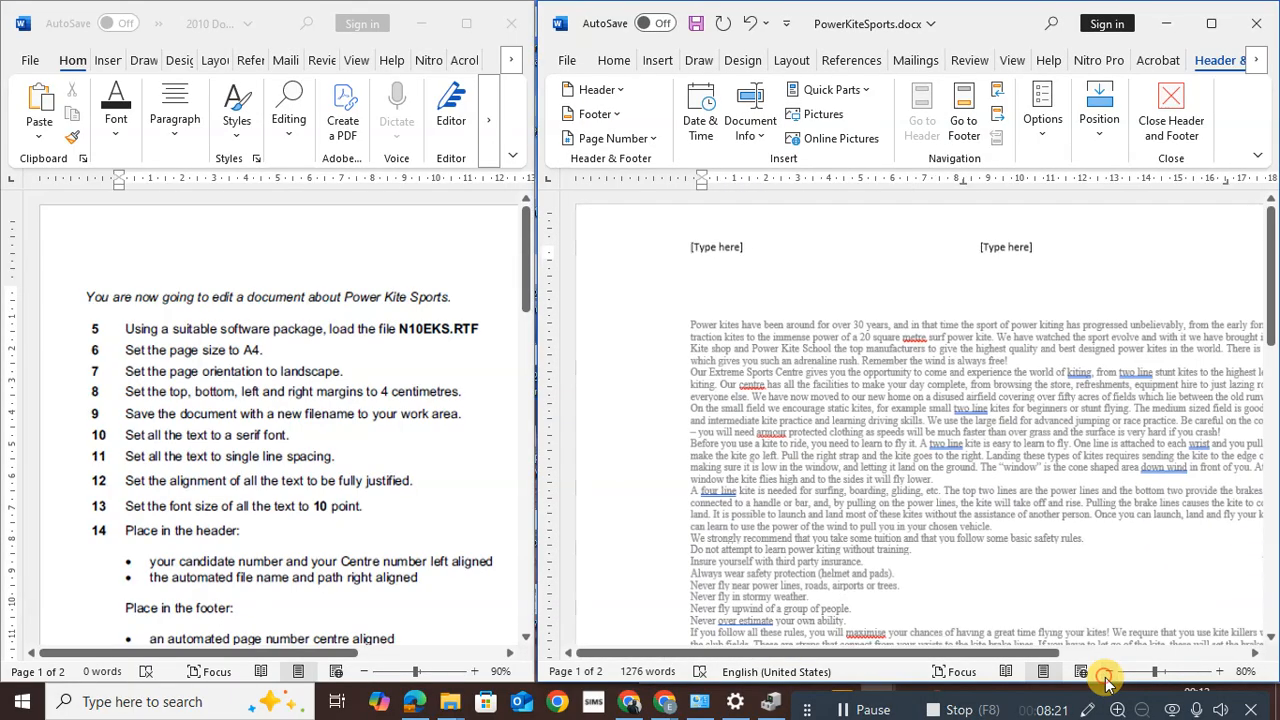
pyautogui.click(1106, 678)
pyautogui.moveTo(971, 651); pyautogui.dragTo(1048, 658)
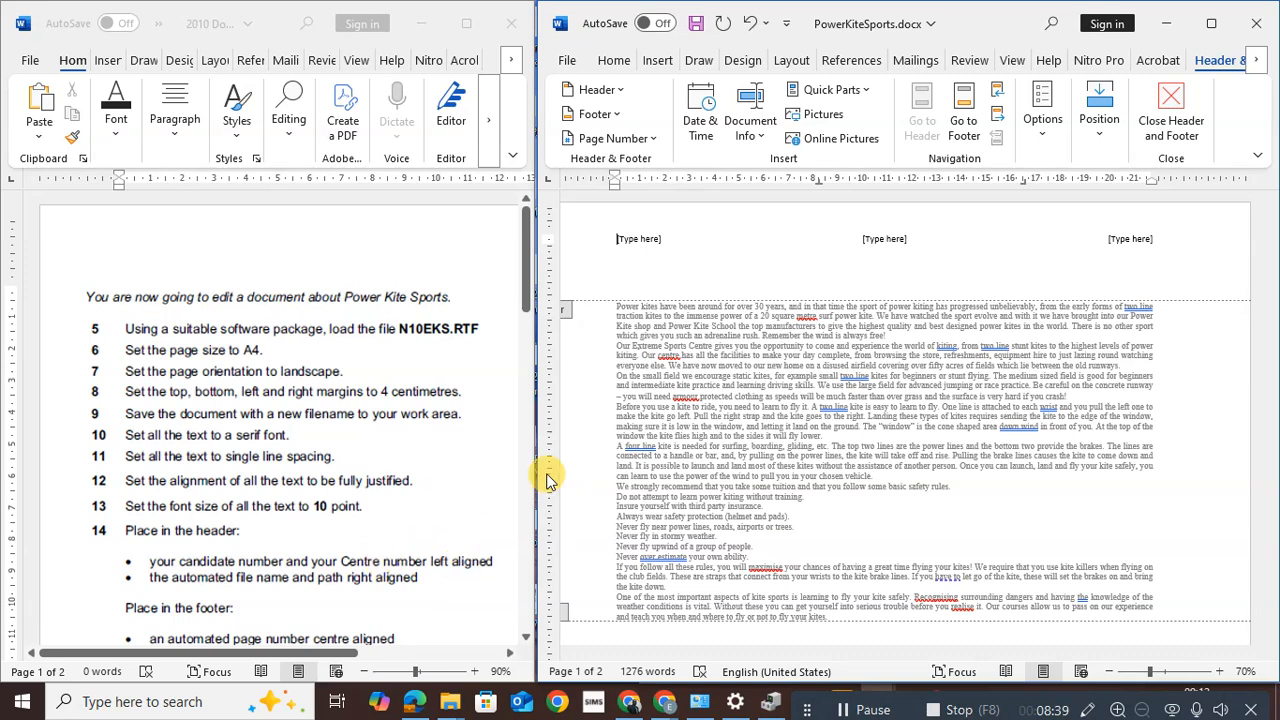
pyautogui.click(636, 241)
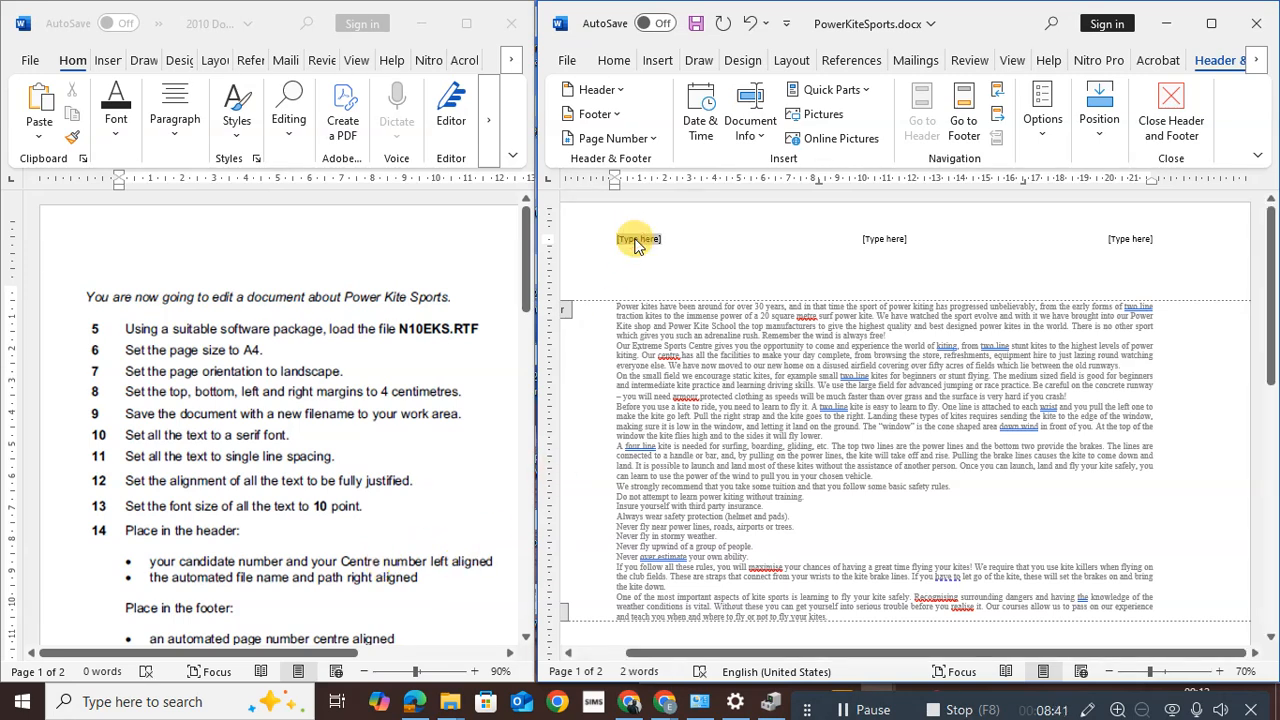
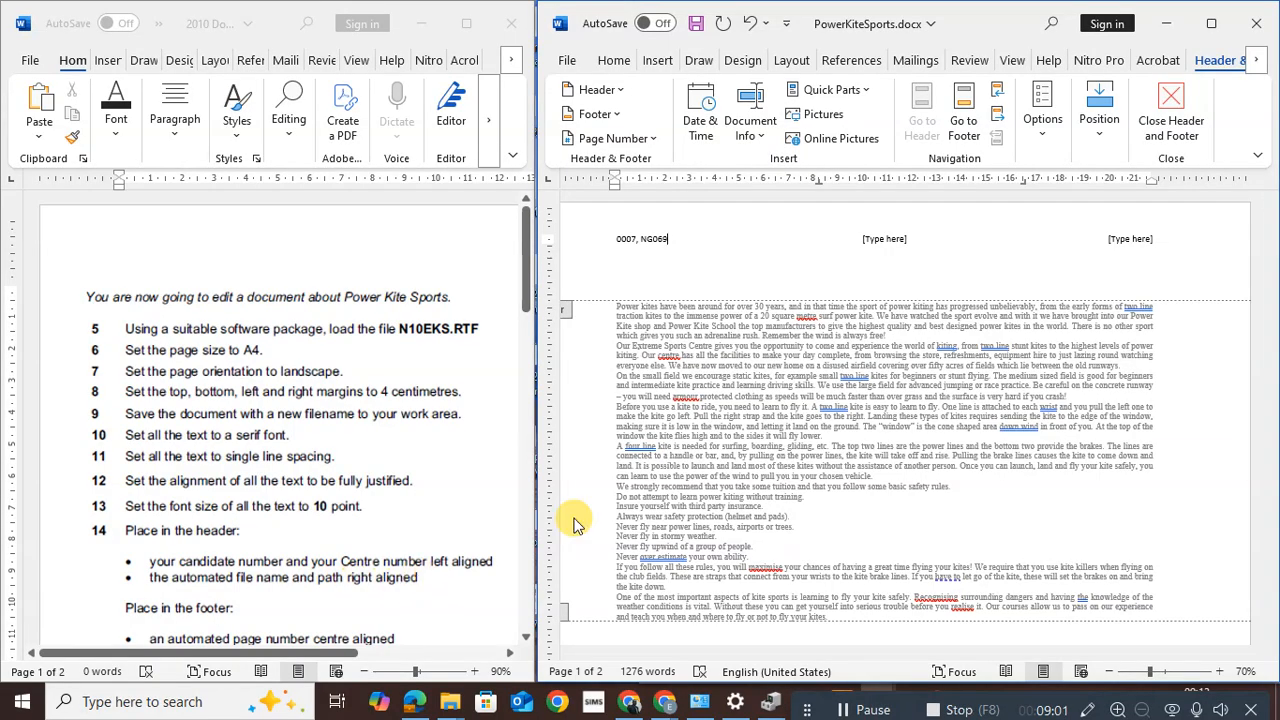
pyautogui.click(1125, 243)
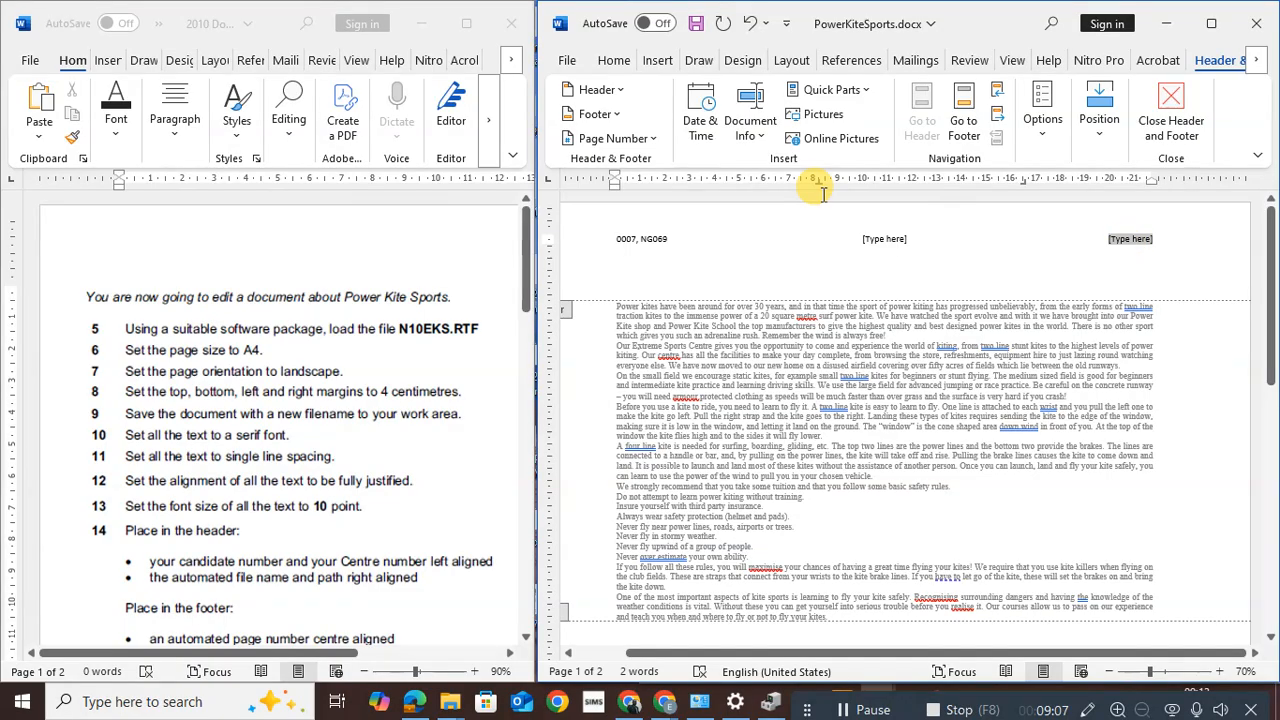
# Add the automatic file name and path field at the header's right, then delete the empty centre placeholder
pyautogui.click(761, 140)
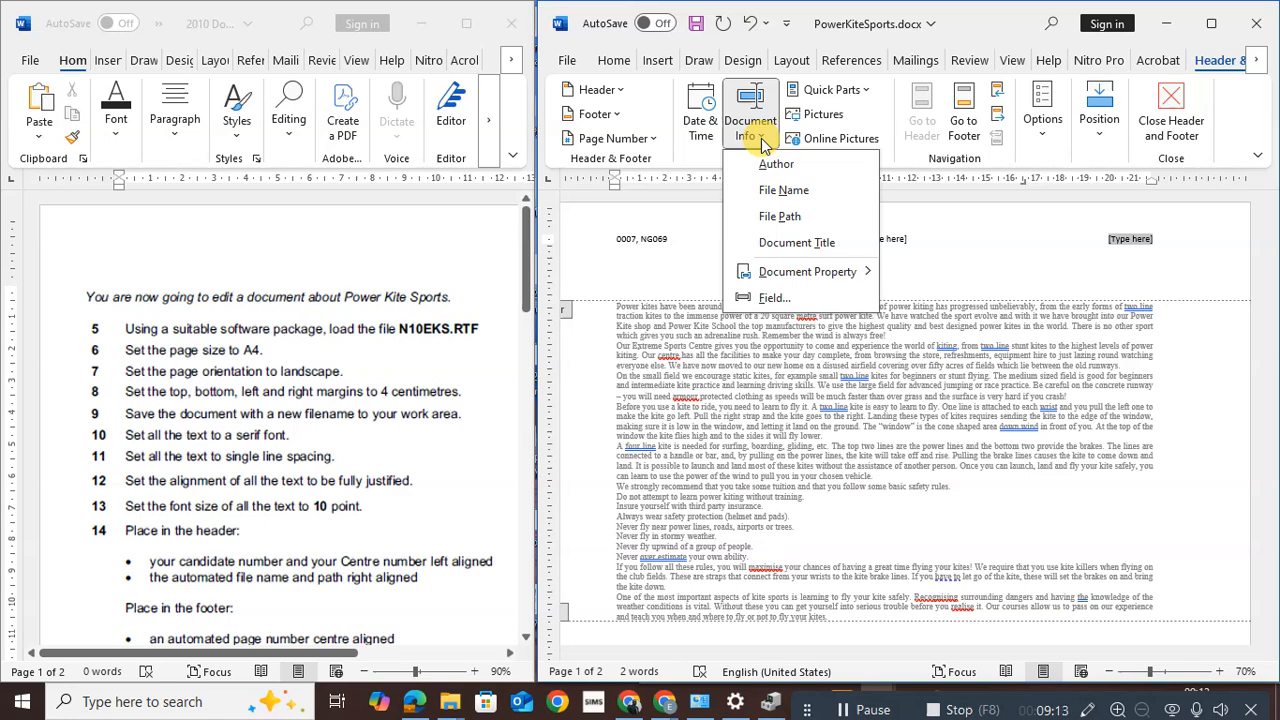
pyautogui.click(781, 216)
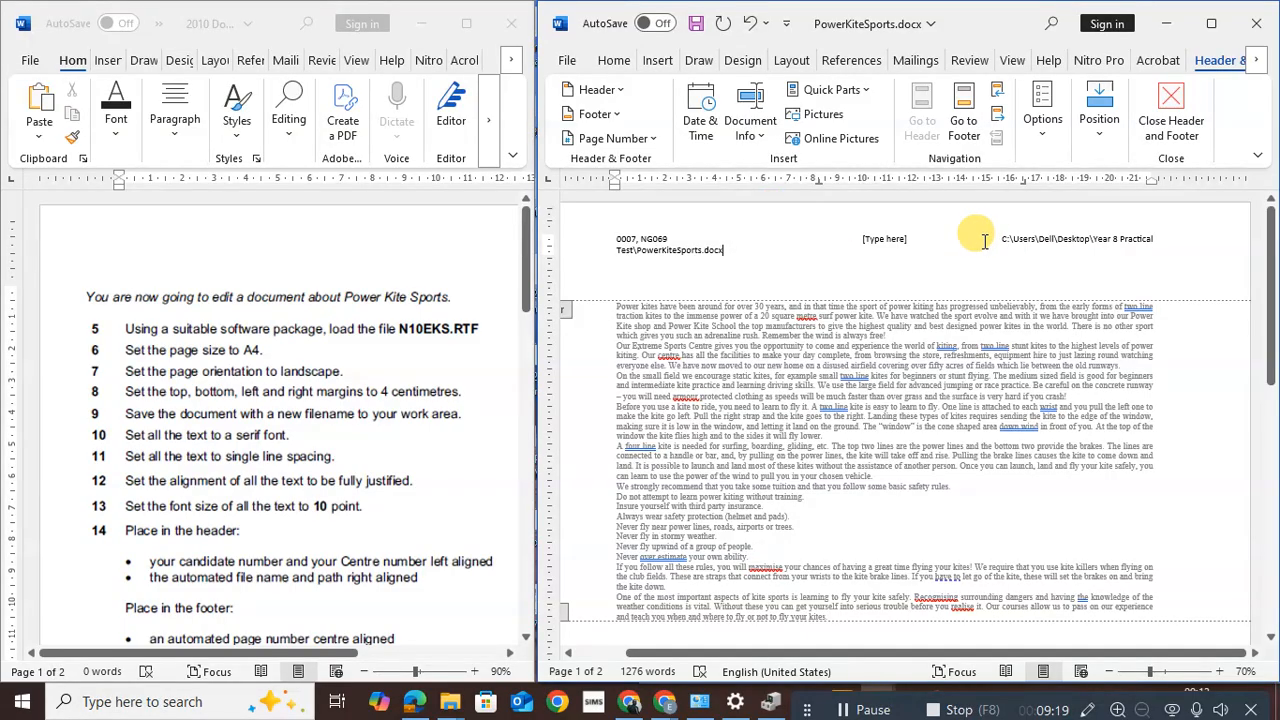
pyautogui.moveTo(1003, 240); pyautogui.dragTo(1148, 236)
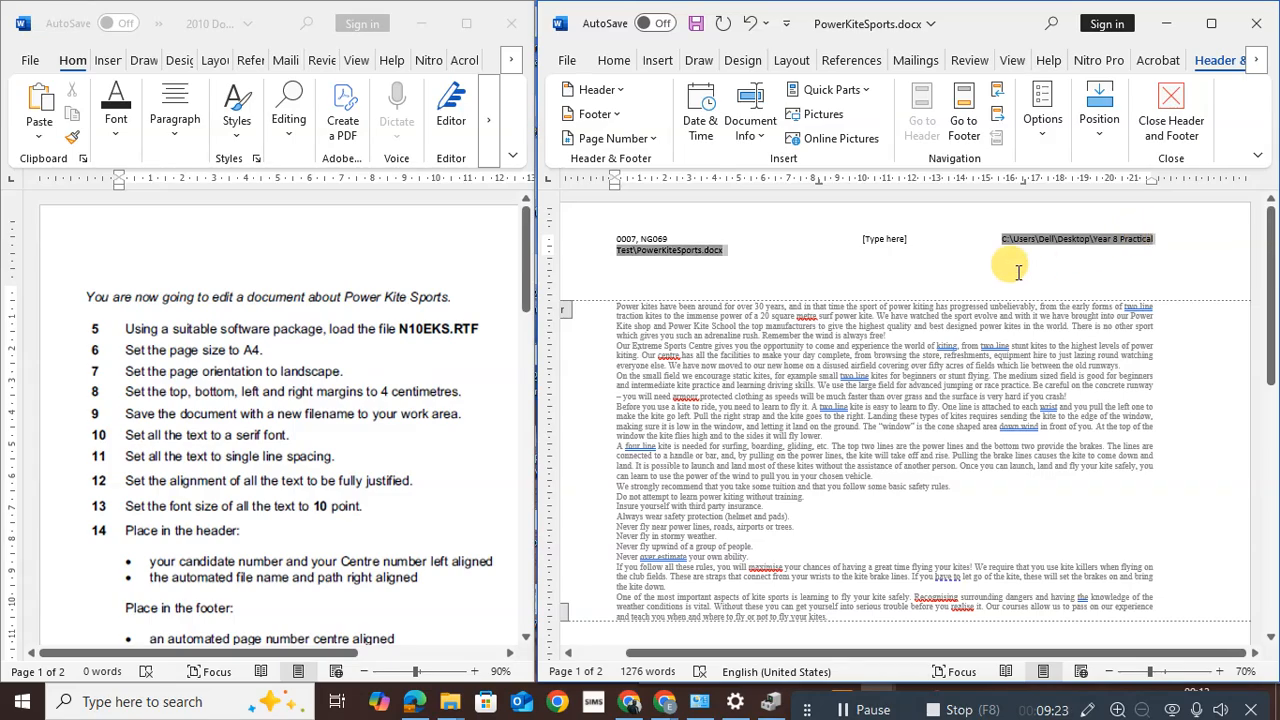
pyautogui.click(667, 266)
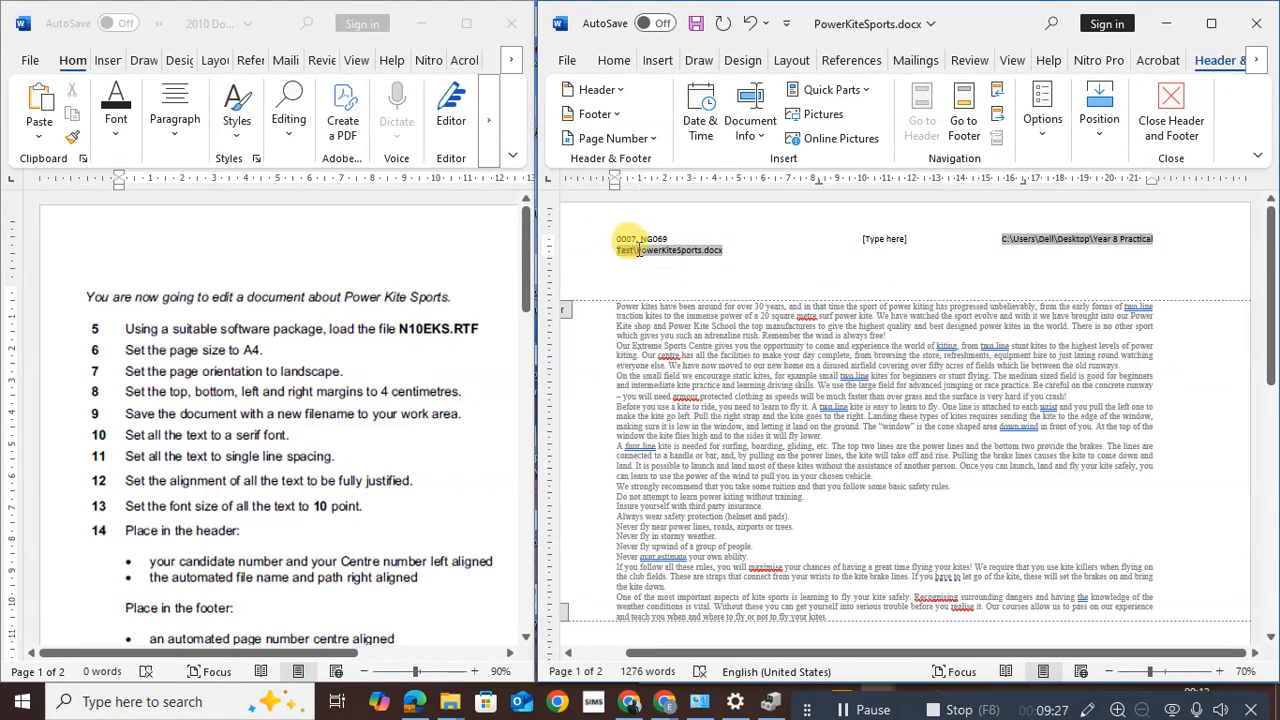
pyautogui.moveTo(639, 250); pyautogui.dragTo(730, 247)
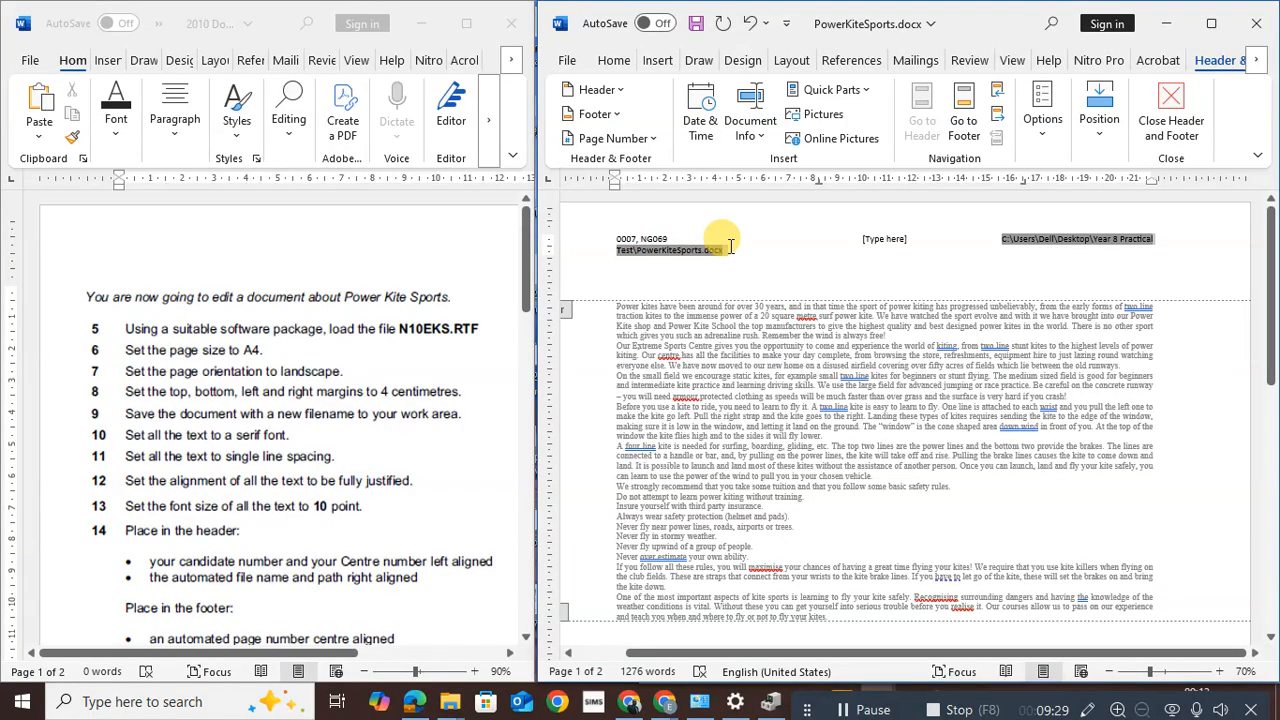
pyautogui.click(765, 251)
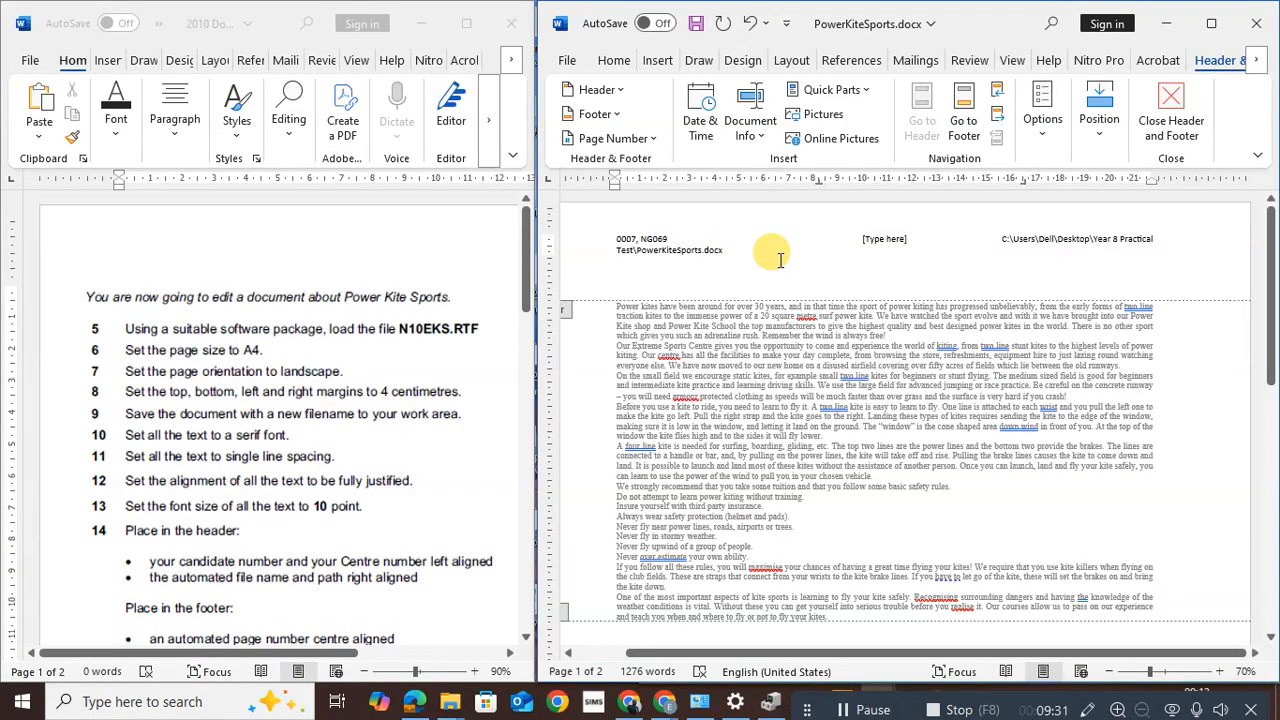
pyautogui.click(885, 238)
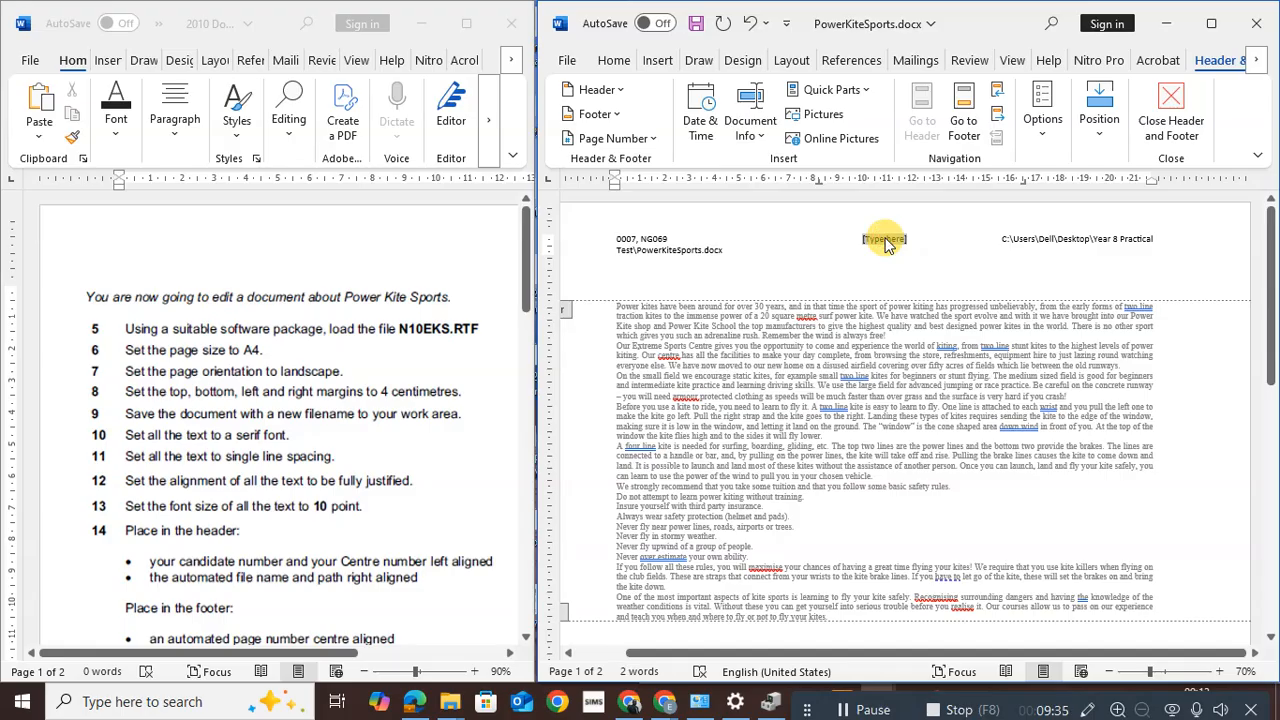
pyautogui.press('Delete')
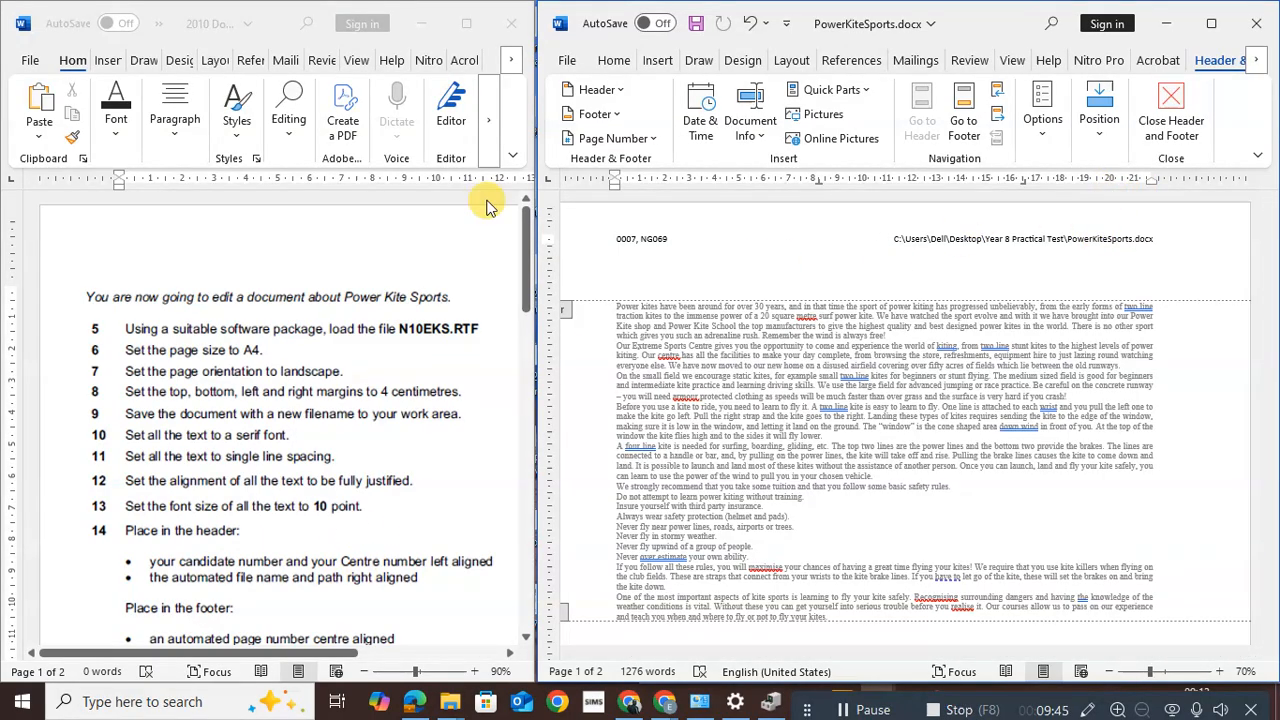
# Move down to the page footer and apply the Blank (Three Columns) footer layout
pyautogui.moveTo(525, 258); pyautogui.dragTo(525, 320)
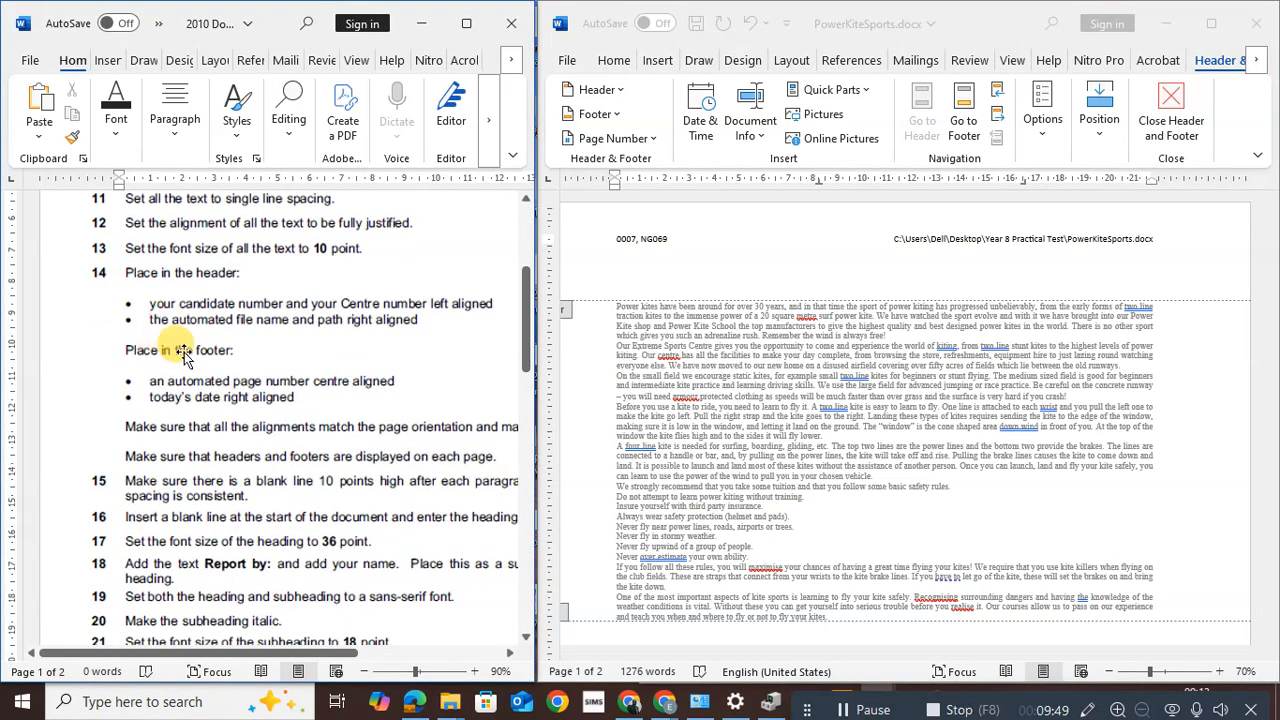
pyautogui.click(965, 115)
pyautogui.click(963, 110)
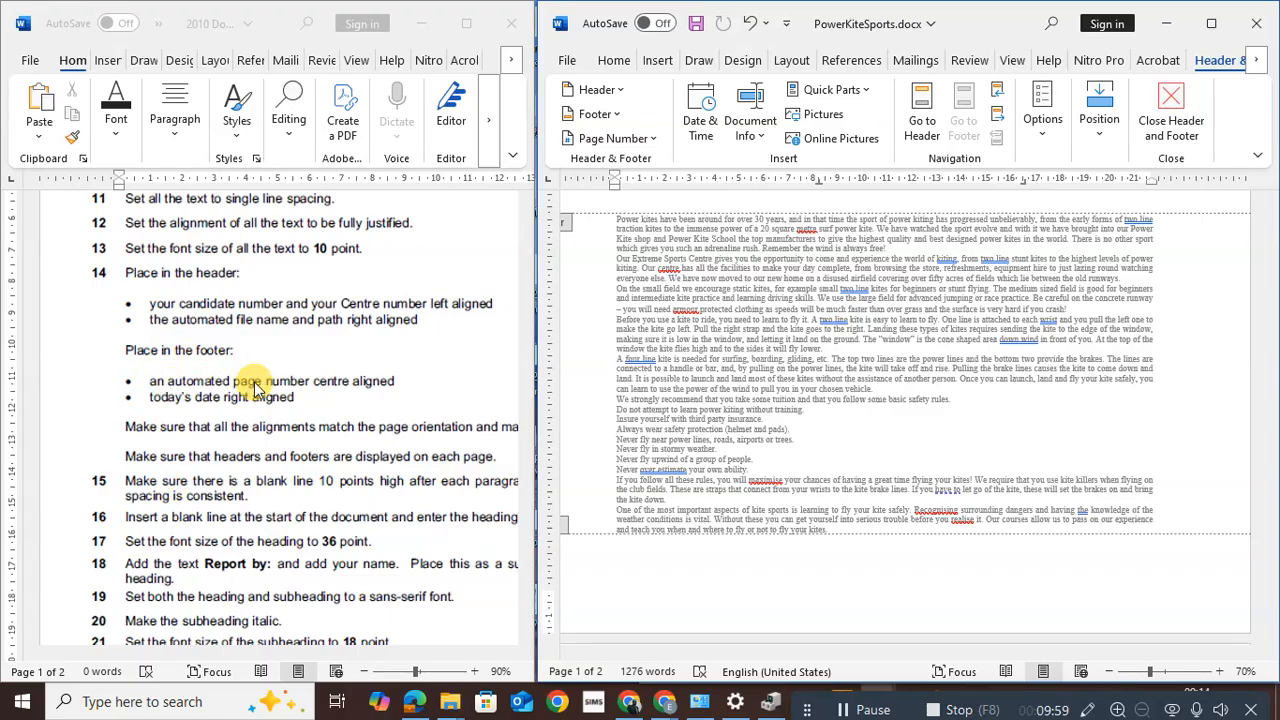
pyautogui.click(600, 113)
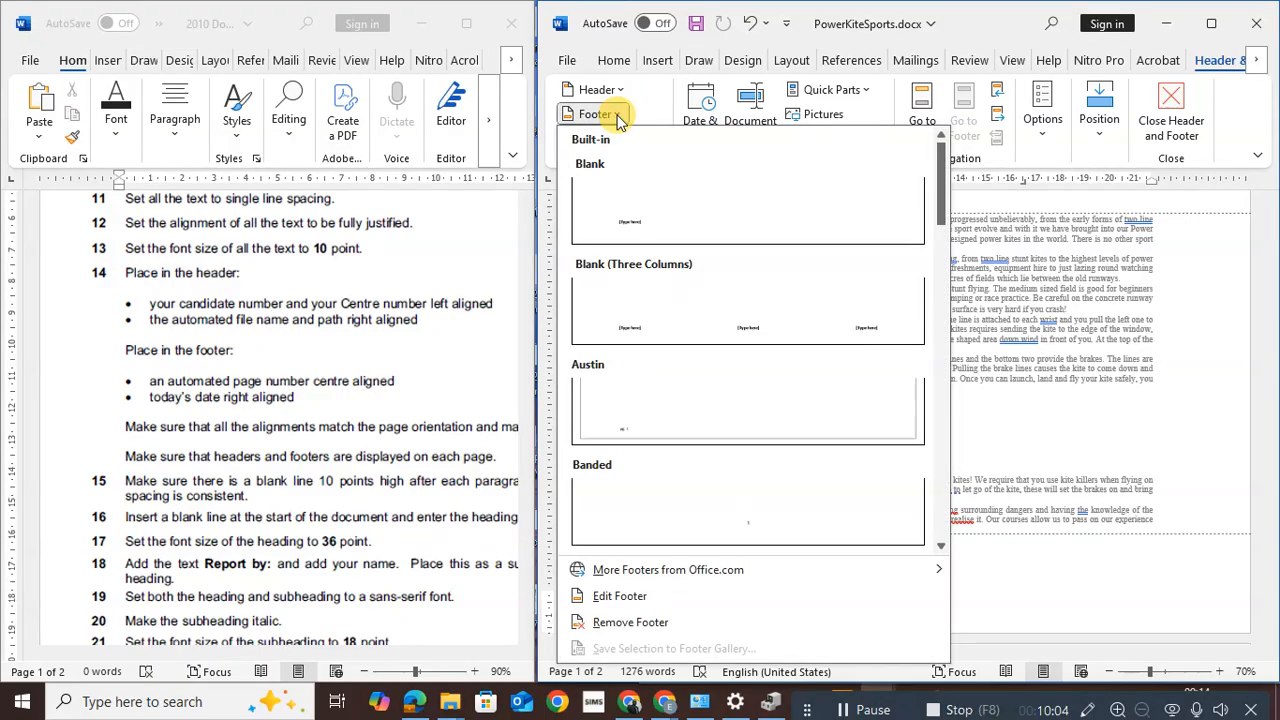
pyautogui.click(680, 316)
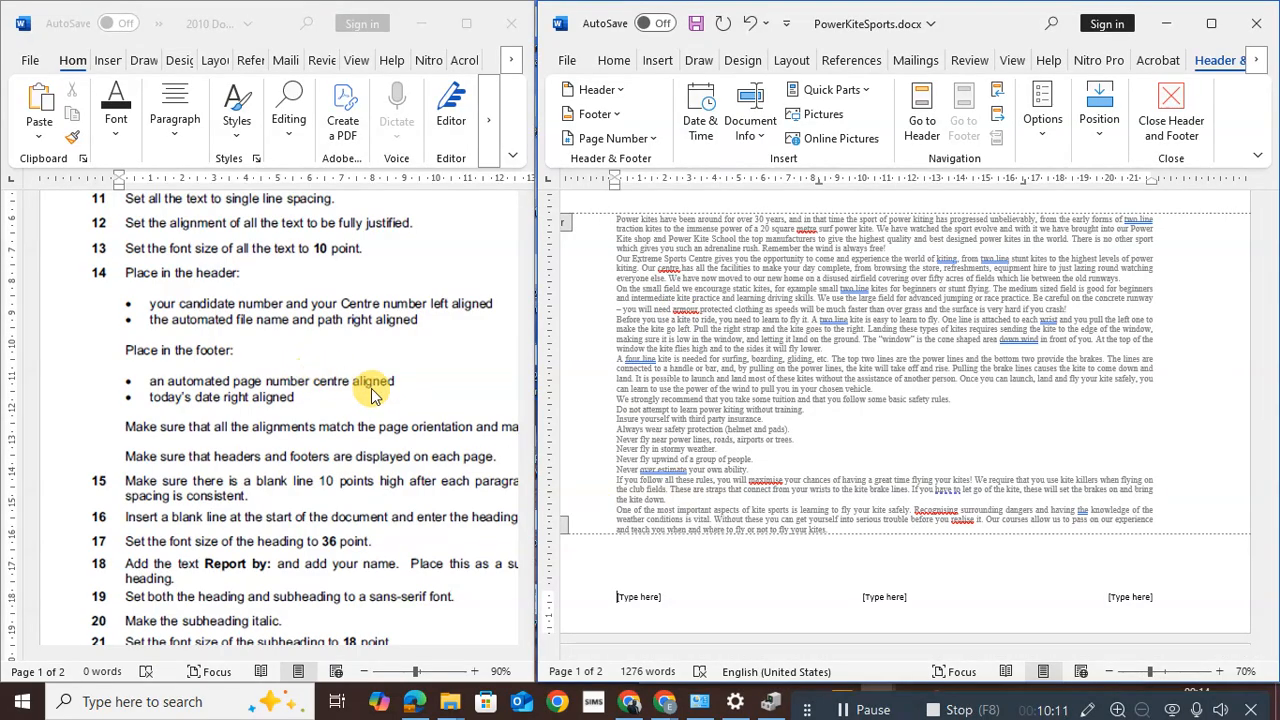
# Try plain page number placements in the centre footer, undoing the misplaced attempts
pyautogui.click(871, 597)
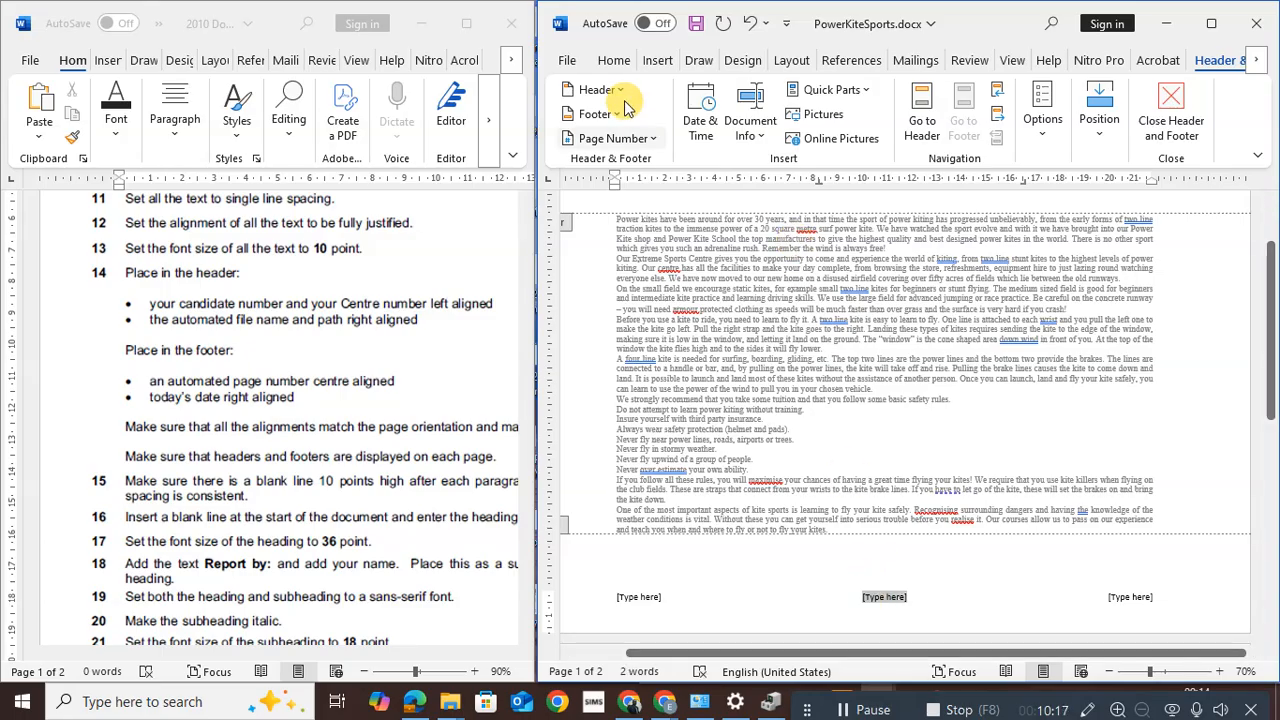
pyautogui.click(650, 141)
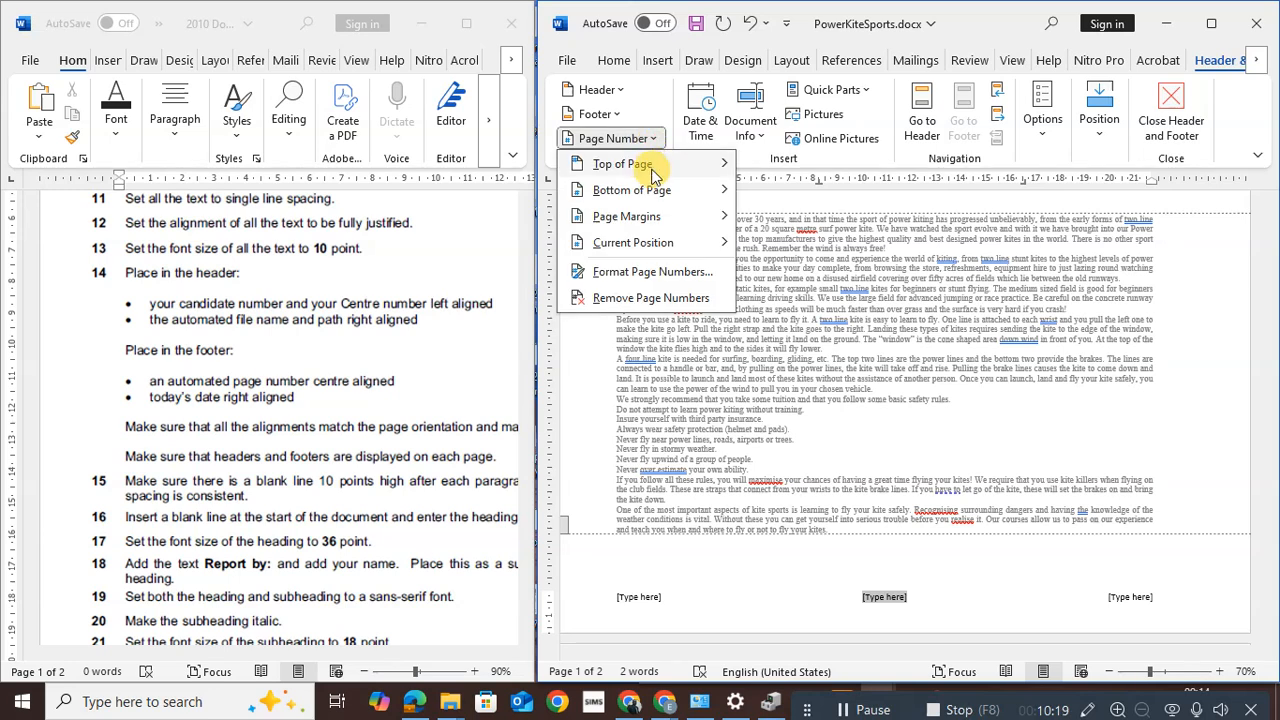
pyautogui.moveTo(651, 244)
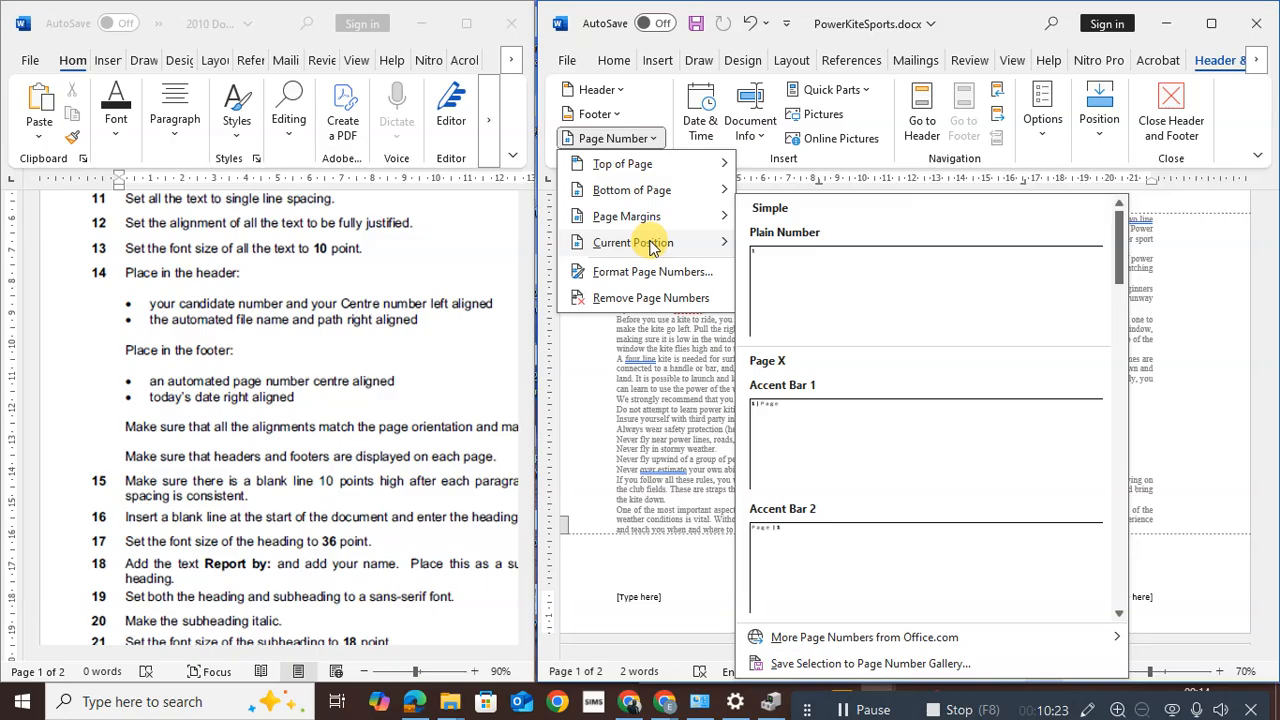
pyautogui.click(786, 292)
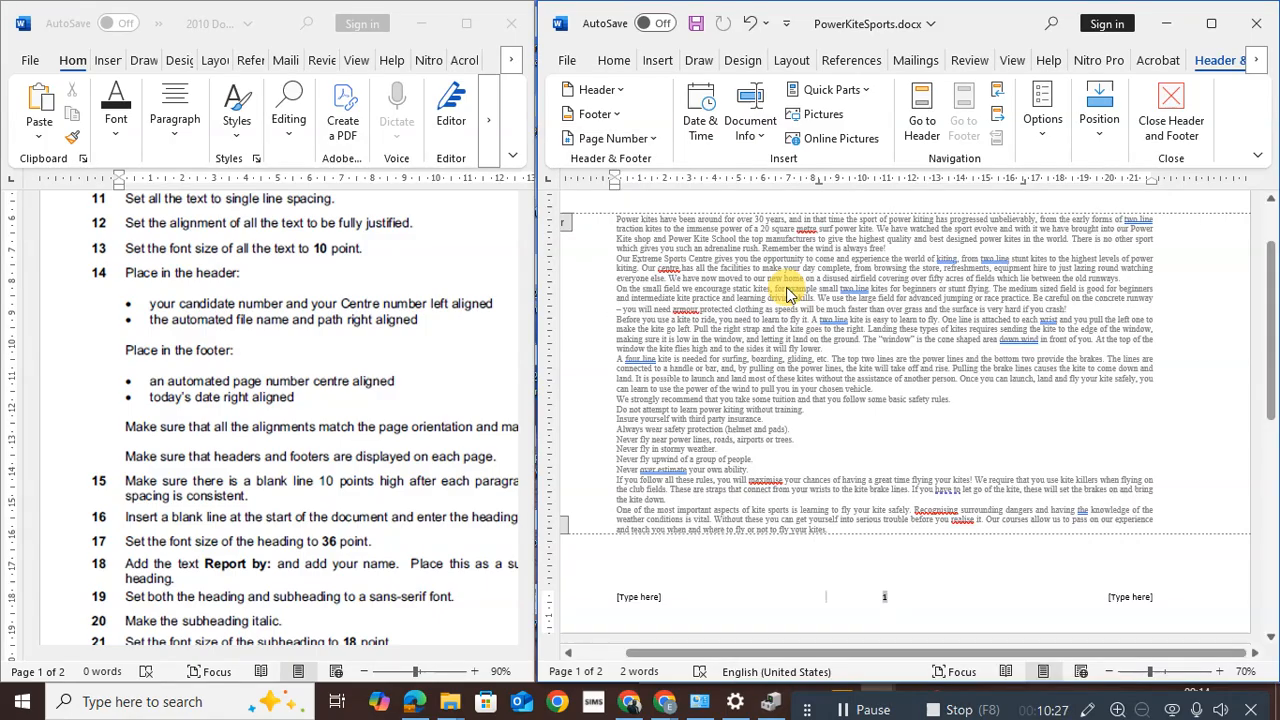
pyautogui.hotkey('ctrl', 'z')
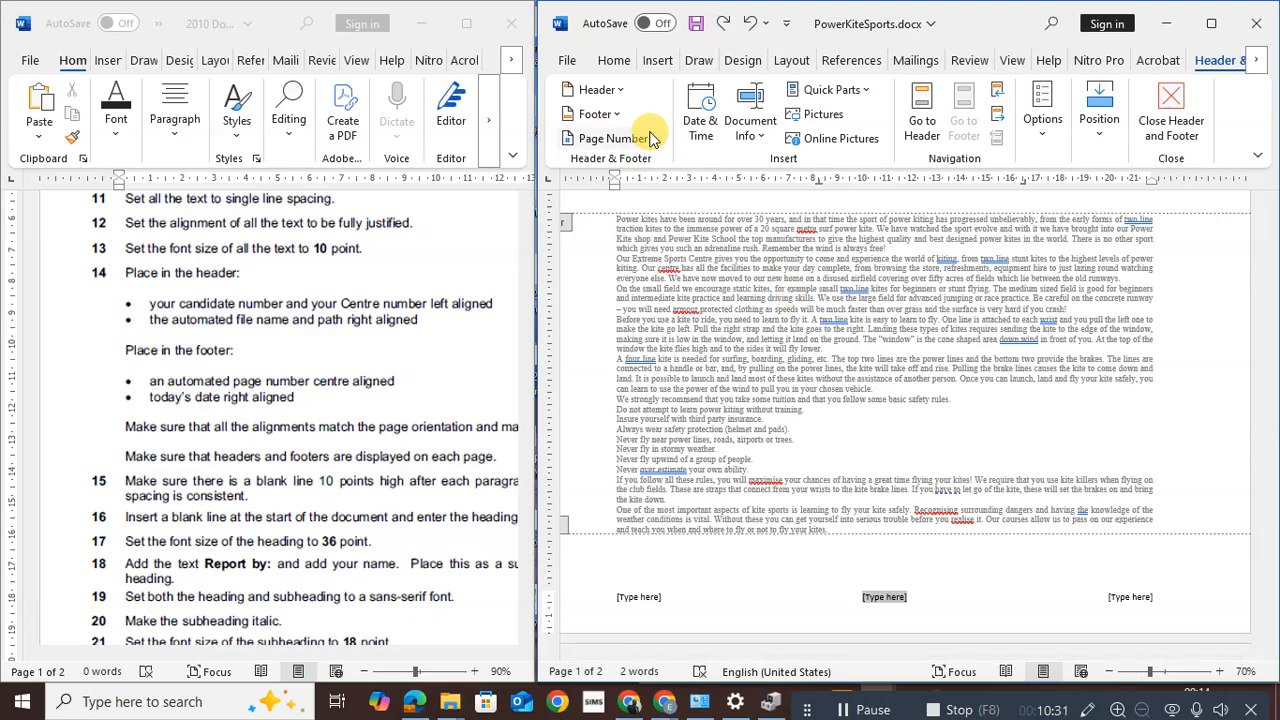
pyautogui.rightClick(651, 149)
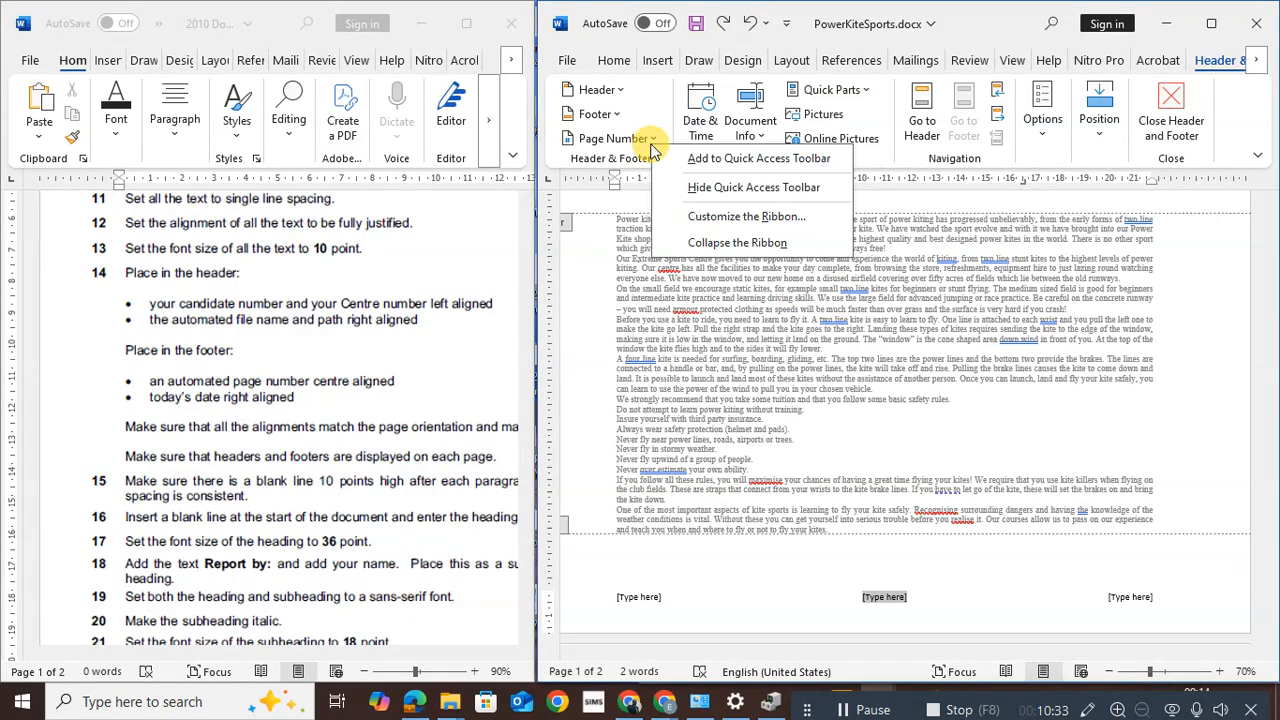
pyautogui.click(651, 149)
pyautogui.moveTo(659, 193)
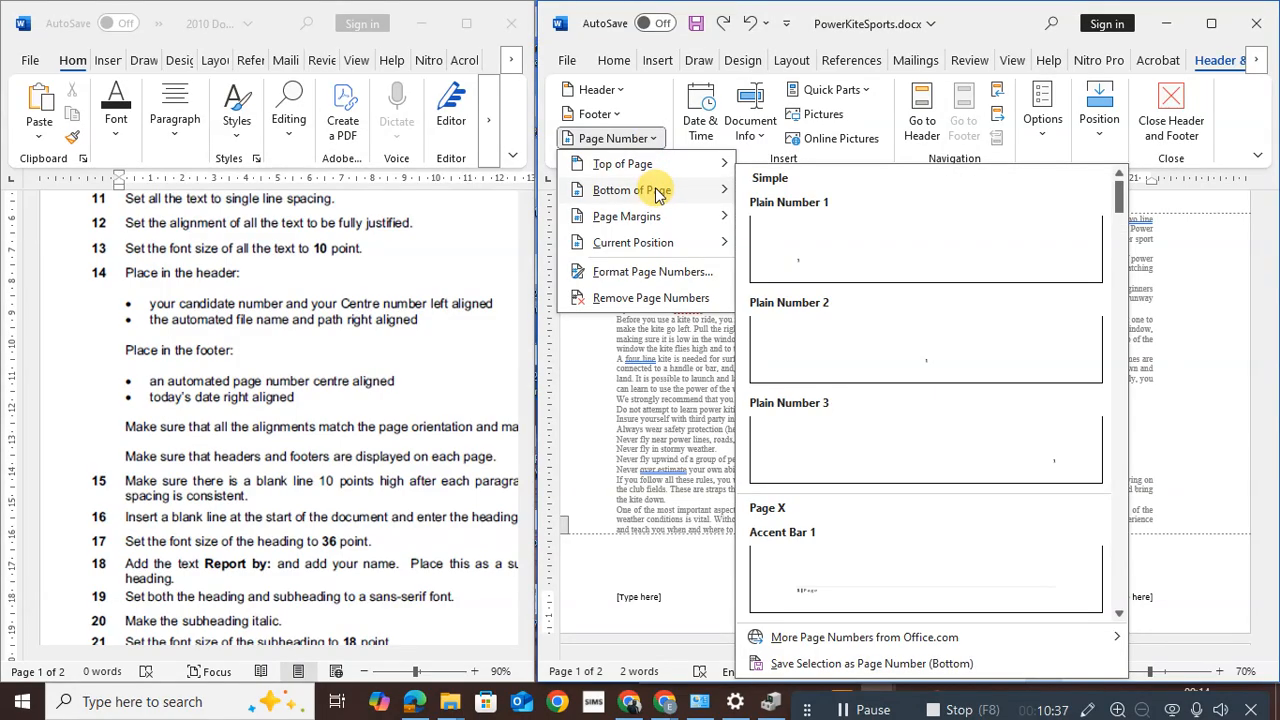
pyautogui.click(795, 255)
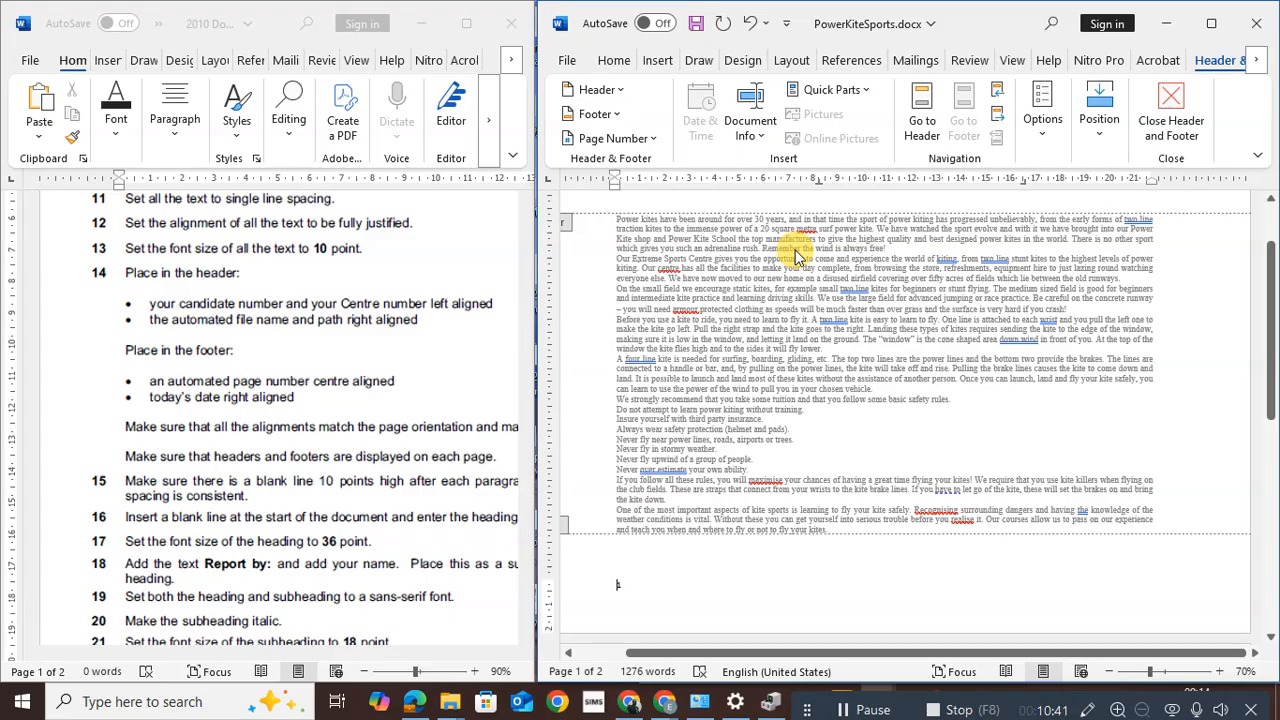
pyautogui.click(750, 33)
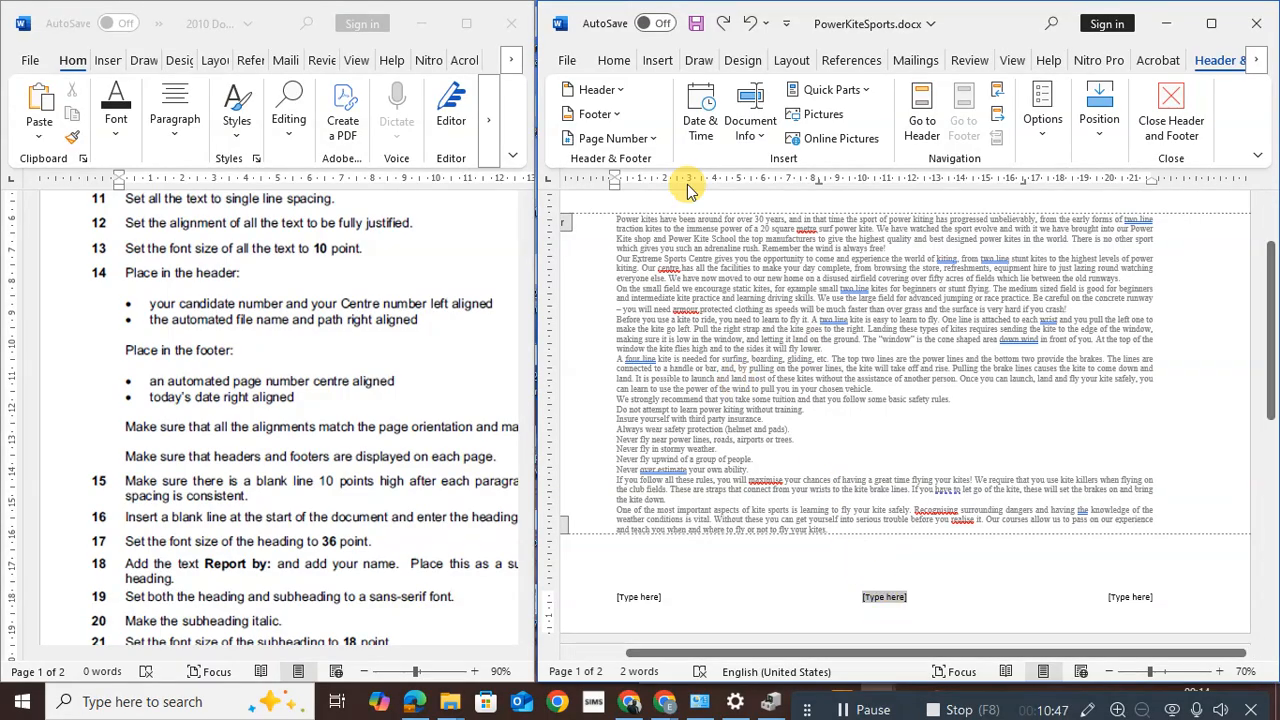
# Insert a plain page number at the centre footer position, showing 1
pyautogui.click(655, 140)
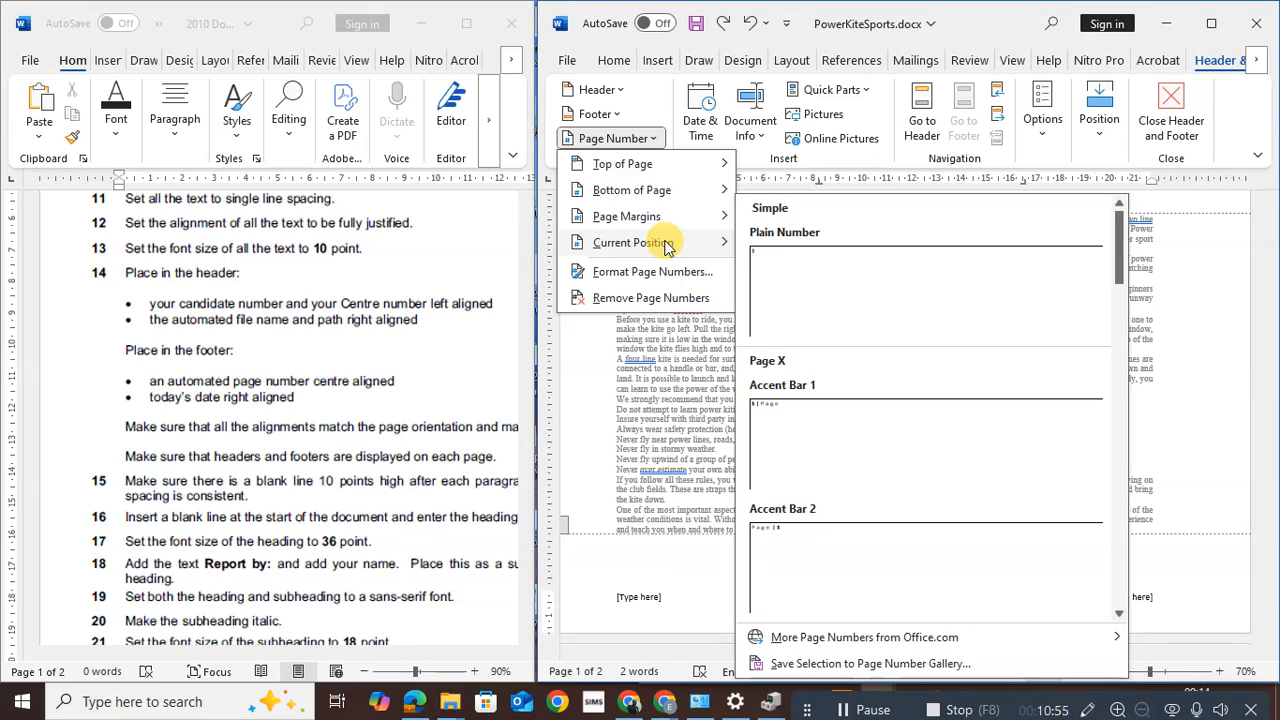
pyautogui.click(782, 287)
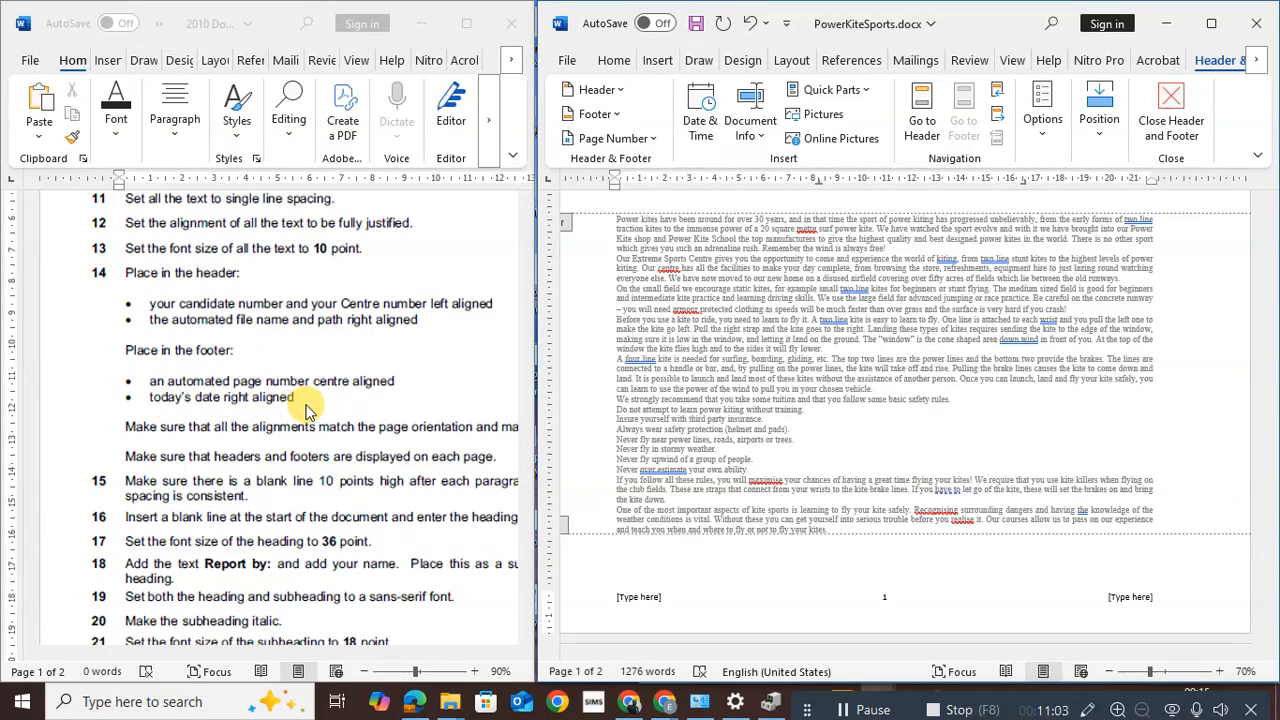
pyautogui.click(1110, 593)
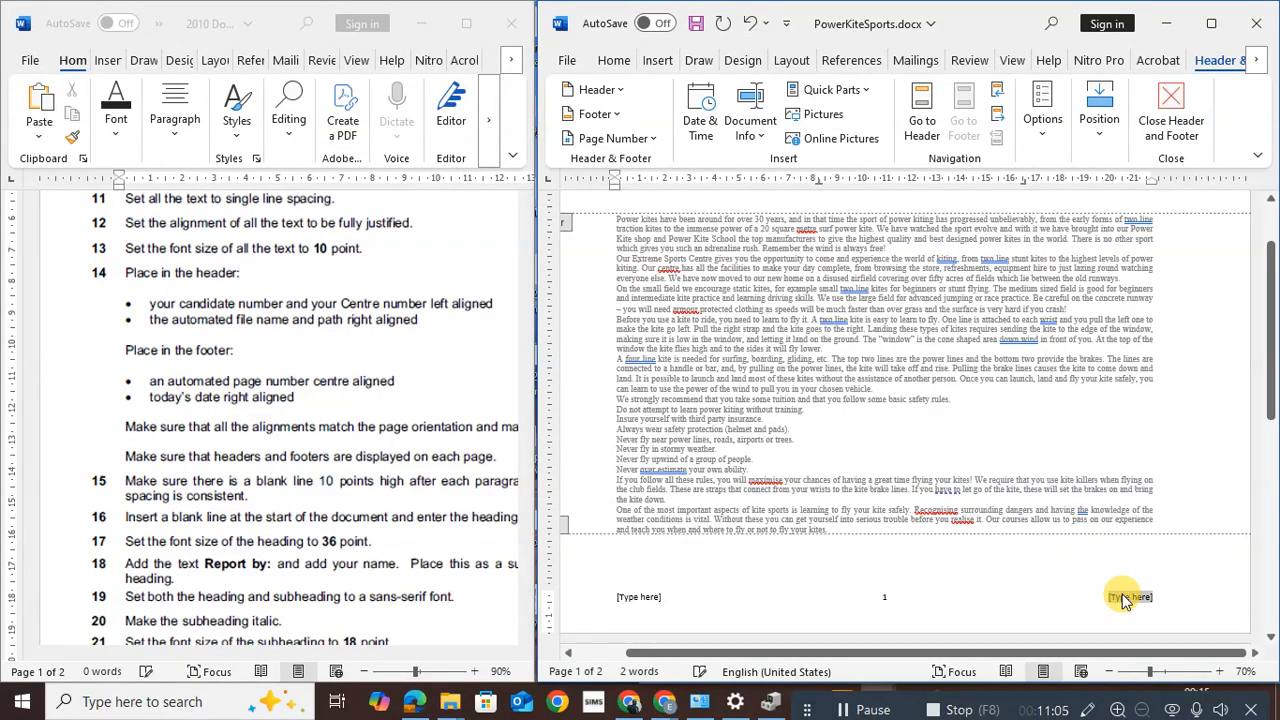
# Insert the auto-updating date 10/13/2025 at the footer's right and delete the empty left placeholder
pyautogui.click(700, 128)
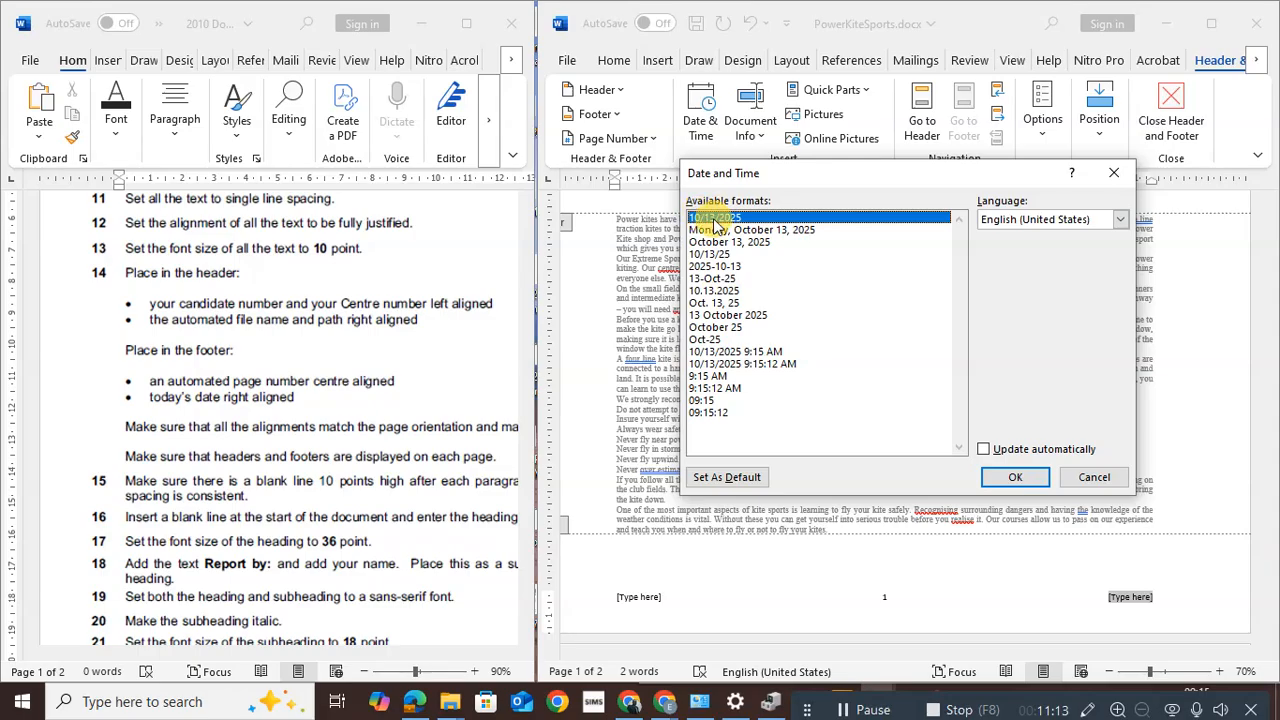
pyautogui.click(984, 450)
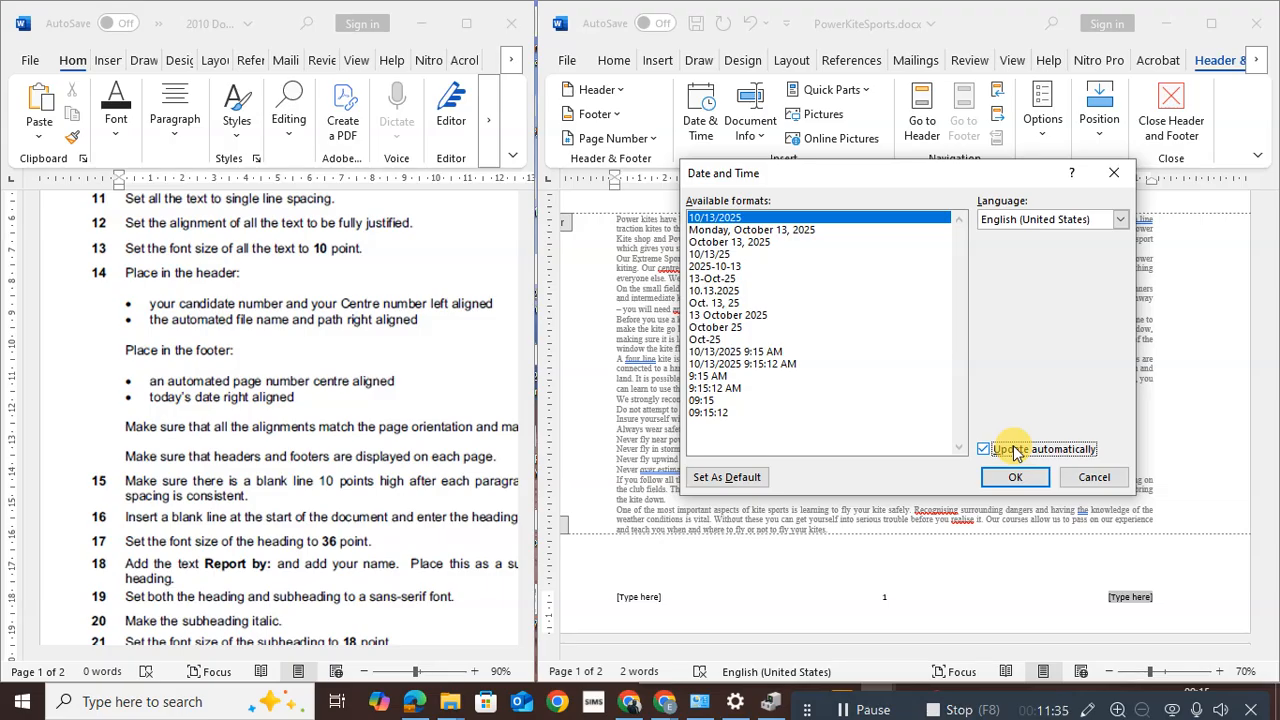
pyautogui.click(1018, 479)
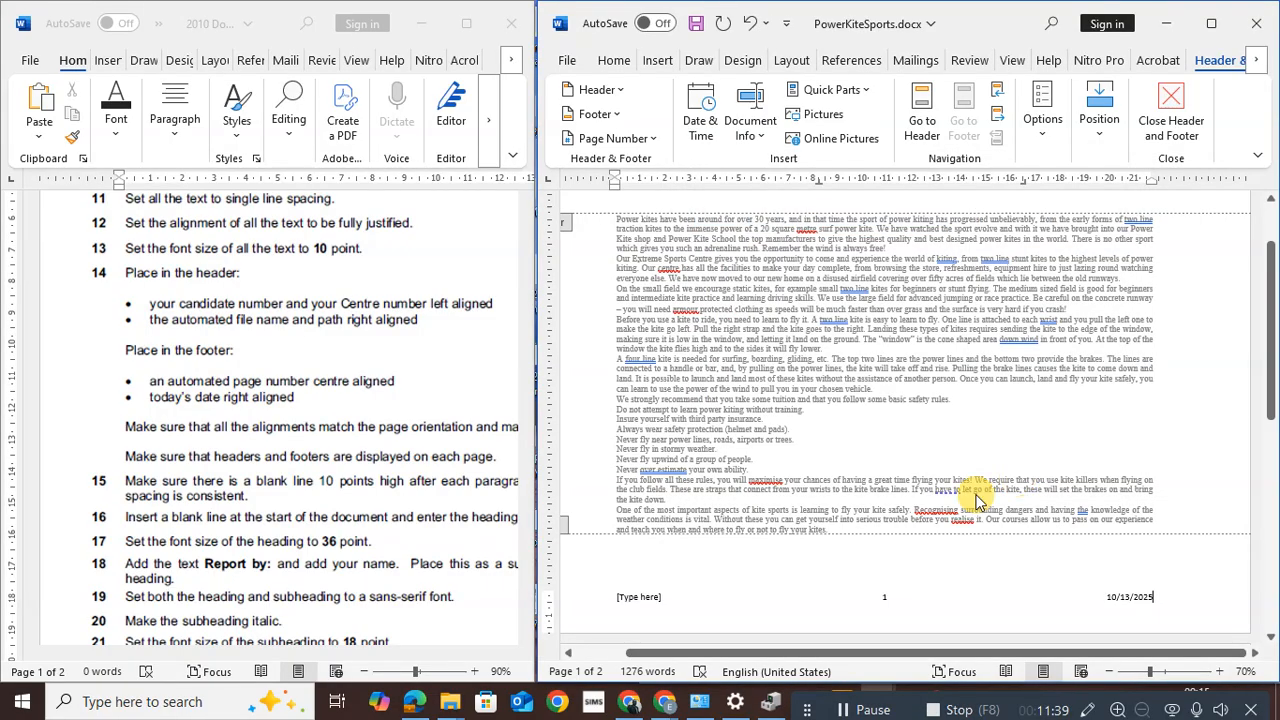
pyautogui.click(638, 602)
pyautogui.press('Delete')
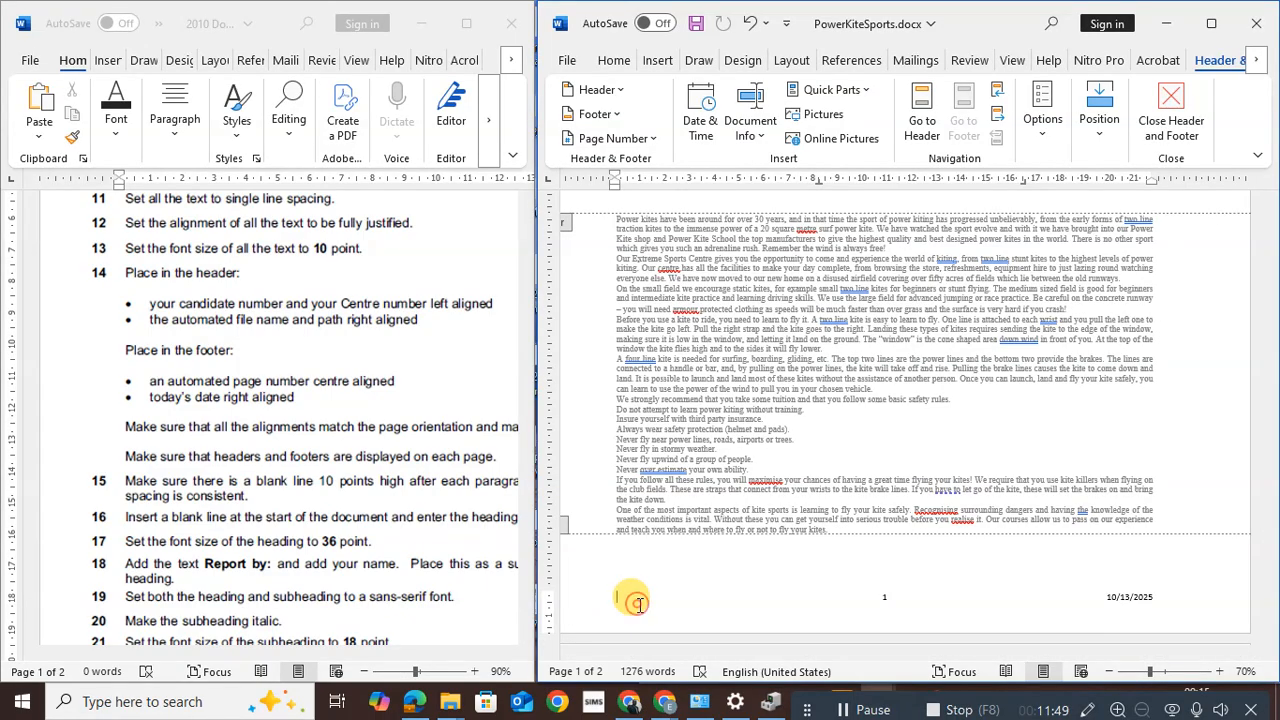
# Close header and footer editing and zoom the instruction document to 80%
pyautogui.click(1168, 107)
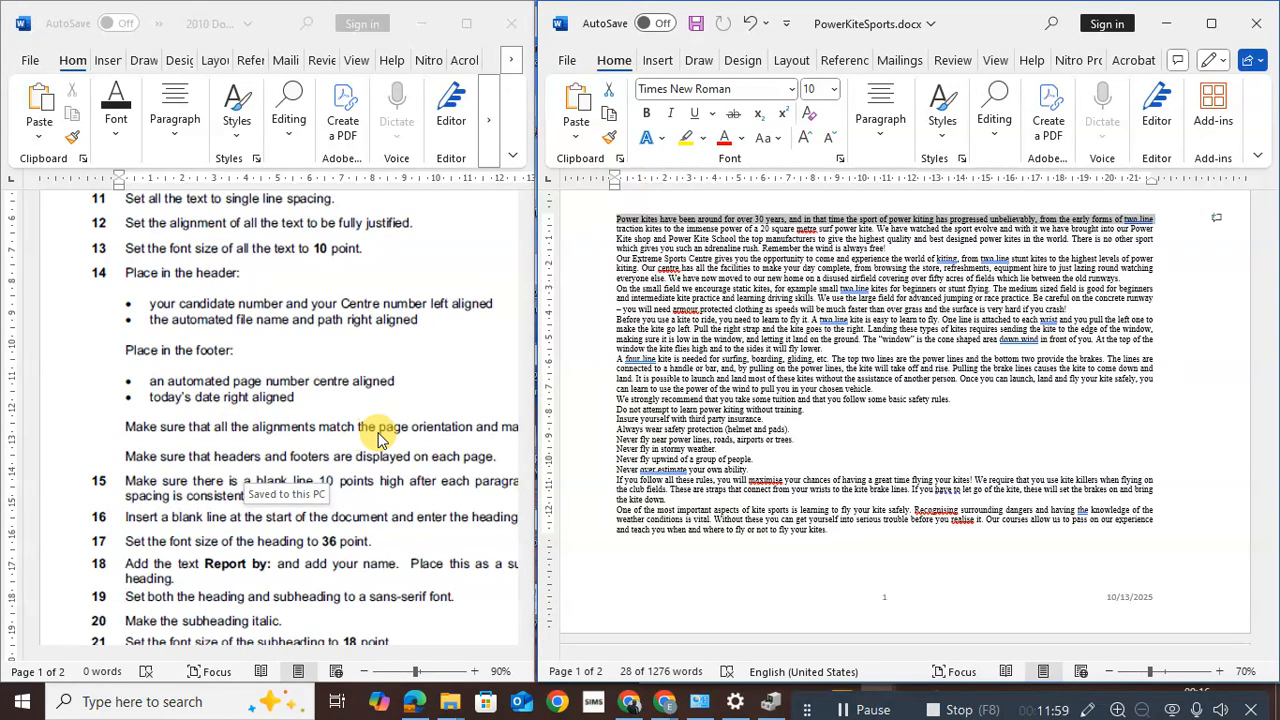
pyautogui.click(366, 672)
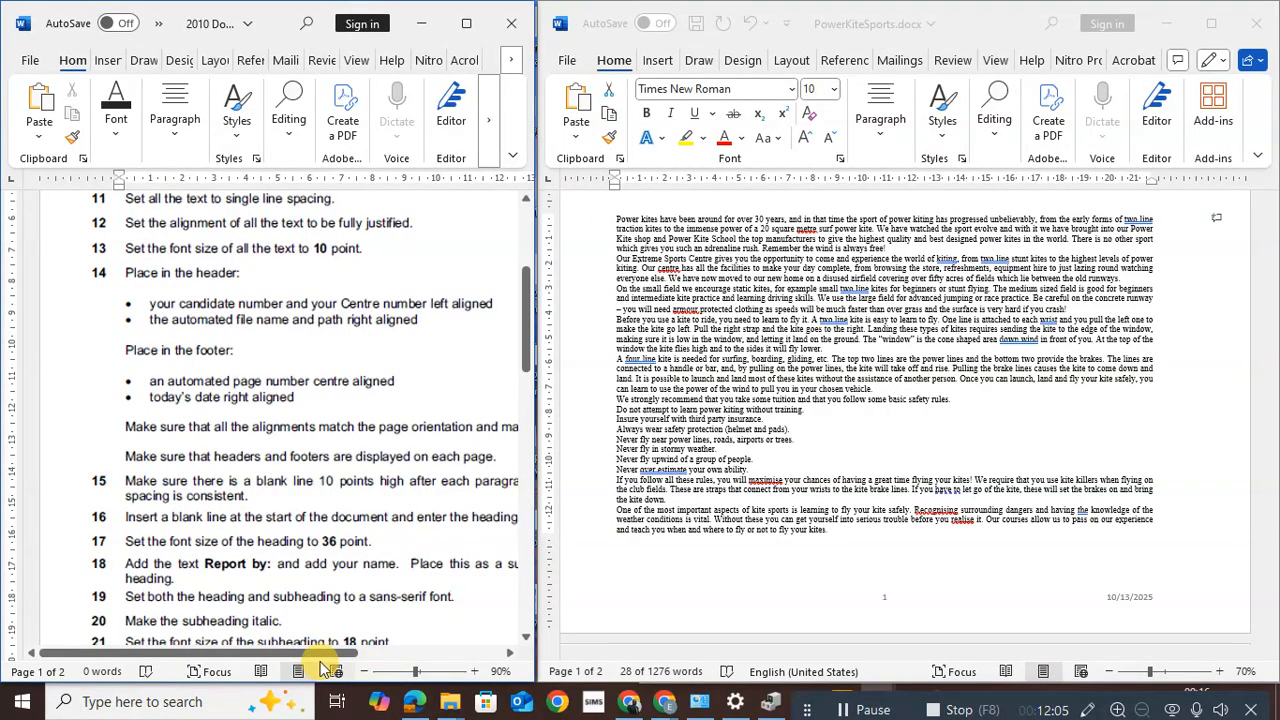
pyautogui.moveTo(330, 656); pyautogui.dragTo(386, 662)
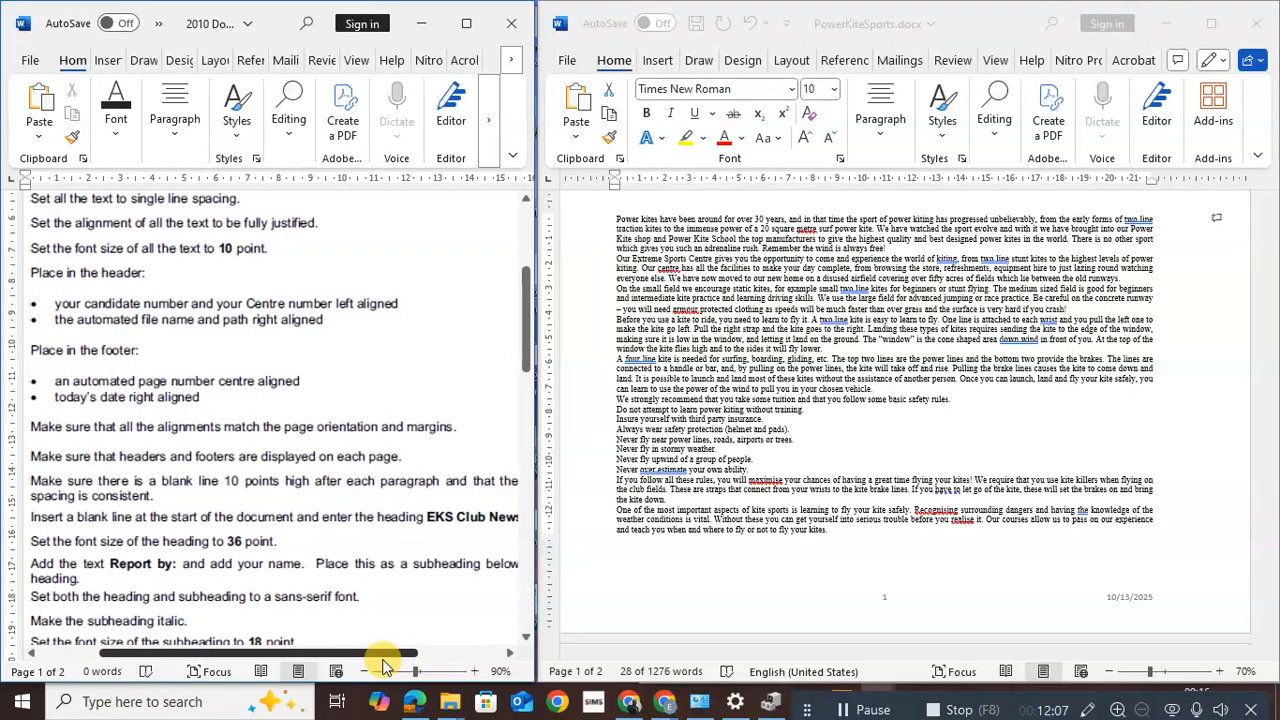
pyautogui.click(366, 673)
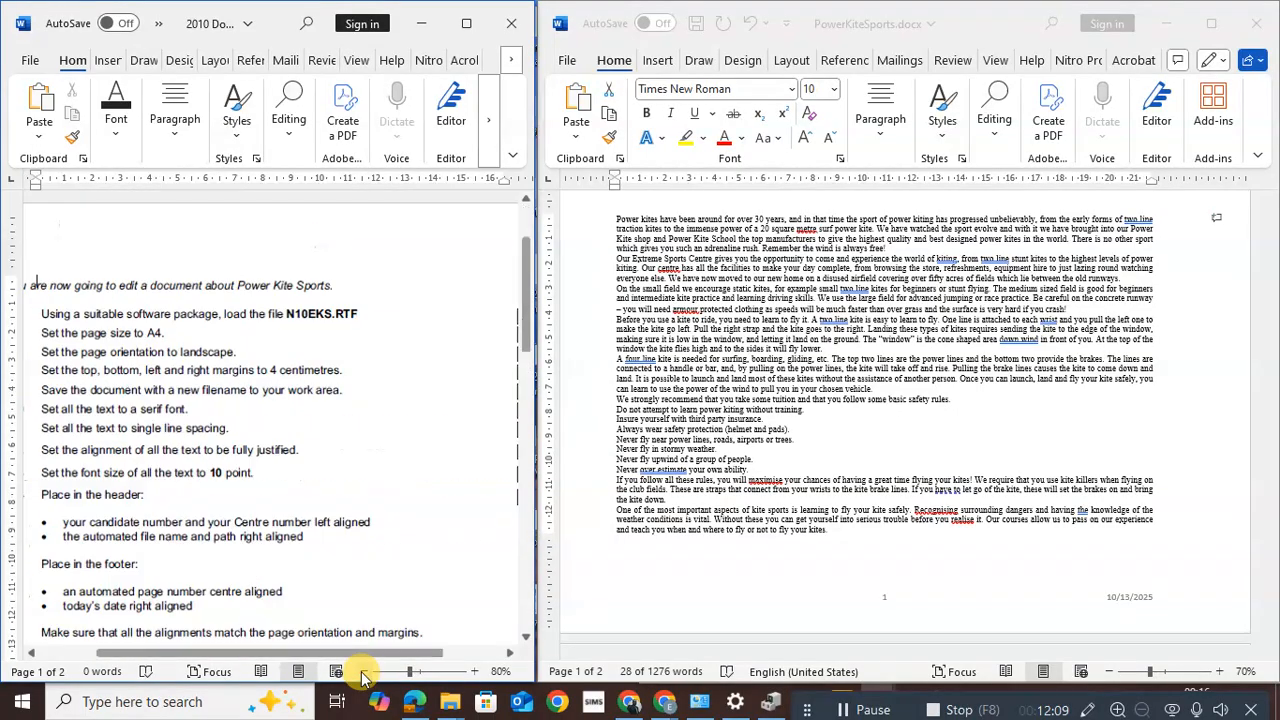
# Scroll the report to page 2 to check its footer shows page 2 and 10/13/2025
pyautogui.moveTo(522, 268); pyautogui.dragTo(522, 332)
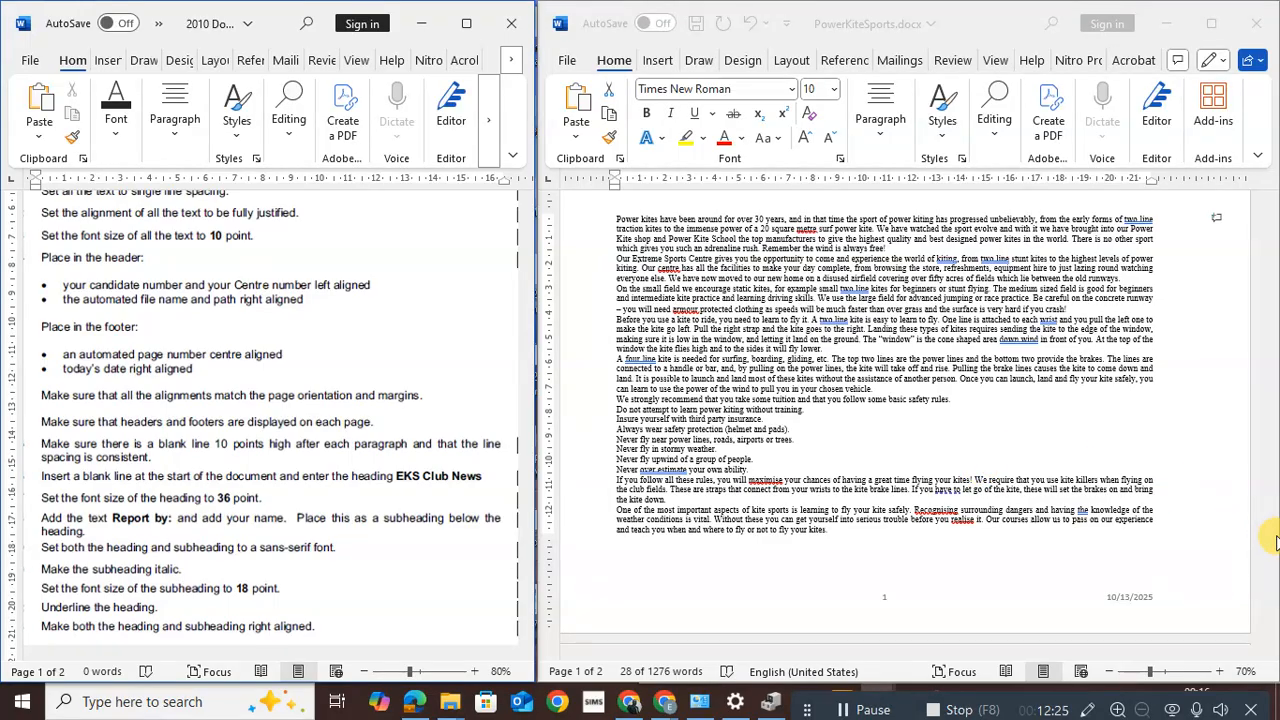
pyautogui.scroll(3, 1143, 410)
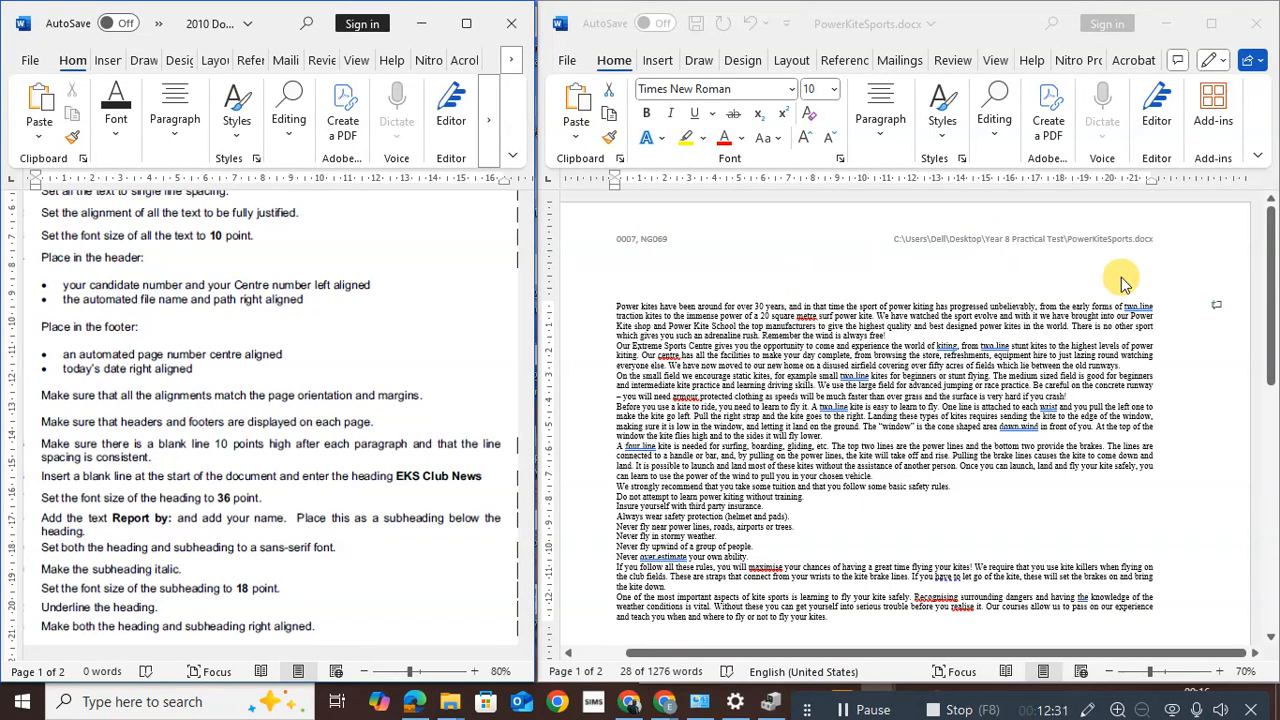
pyautogui.click(1272, 310)
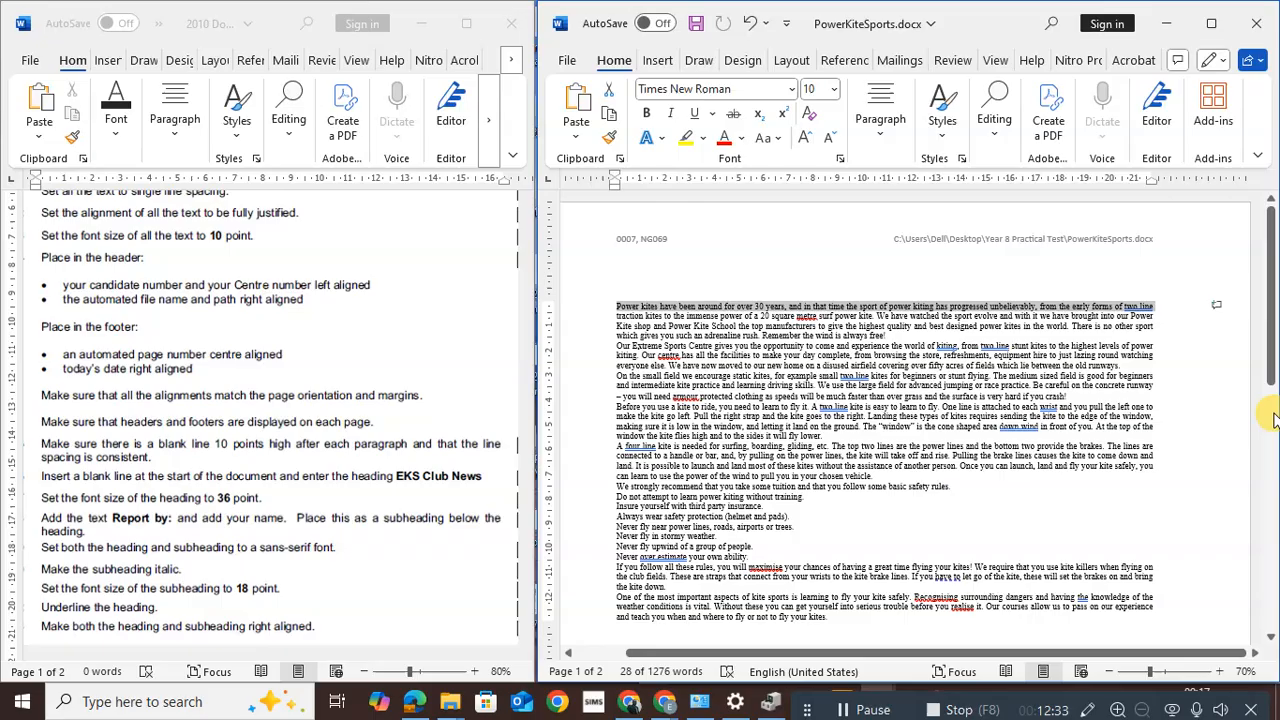
pyautogui.moveTo(1274, 404); pyautogui.dragTo(1273, 647)
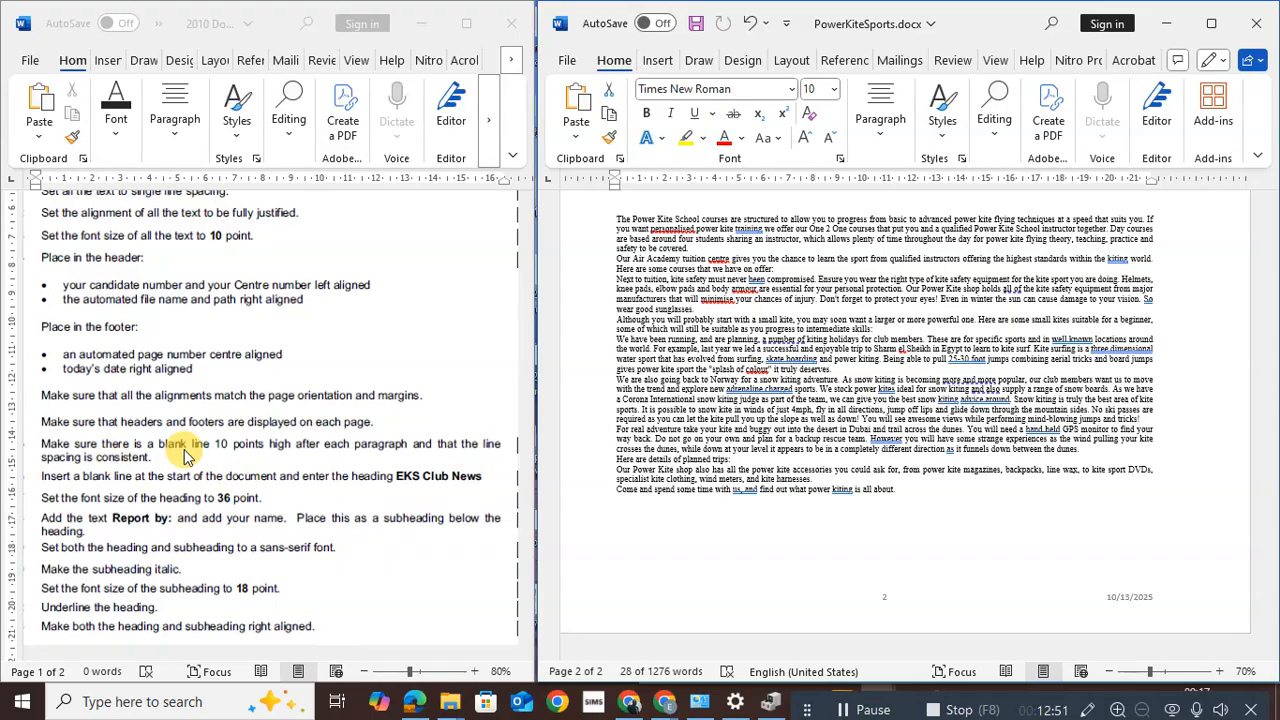
# Select all text and set 10 pt spacing after every paragraph in the Paragraph dialog
pyautogui.click(880, 378)
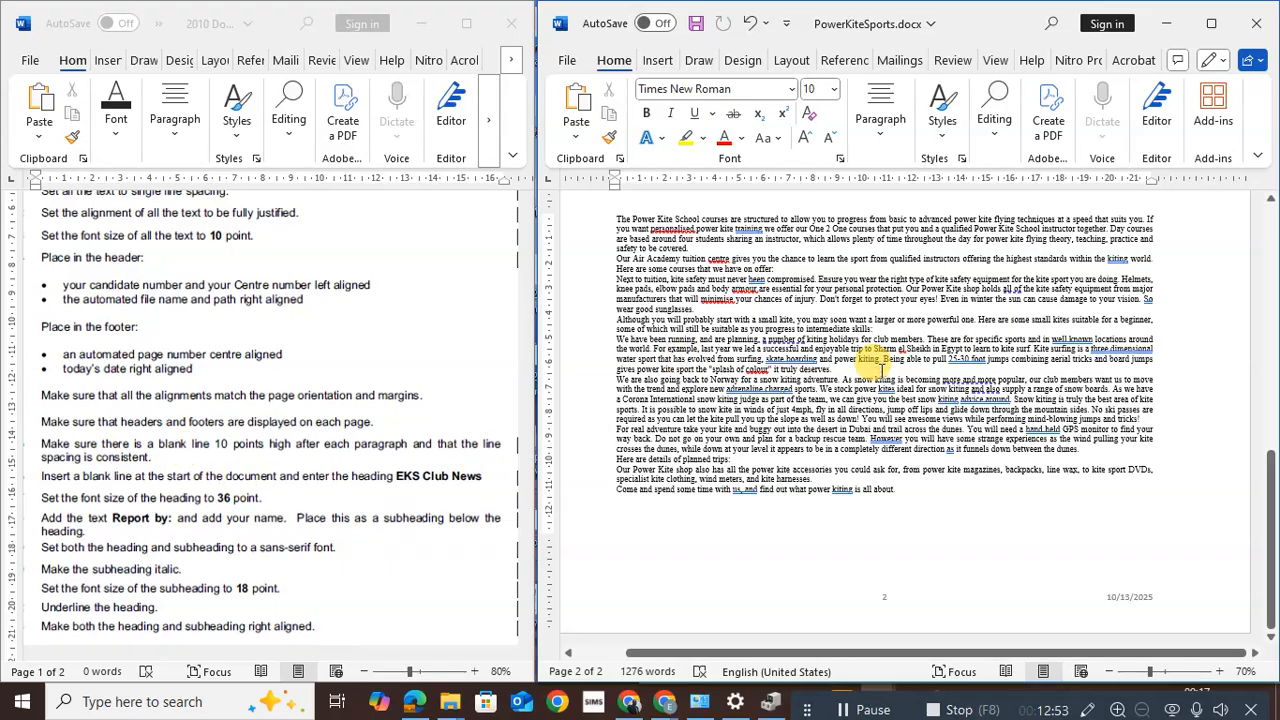
pyautogui.hotkey('ctrl', 'a')
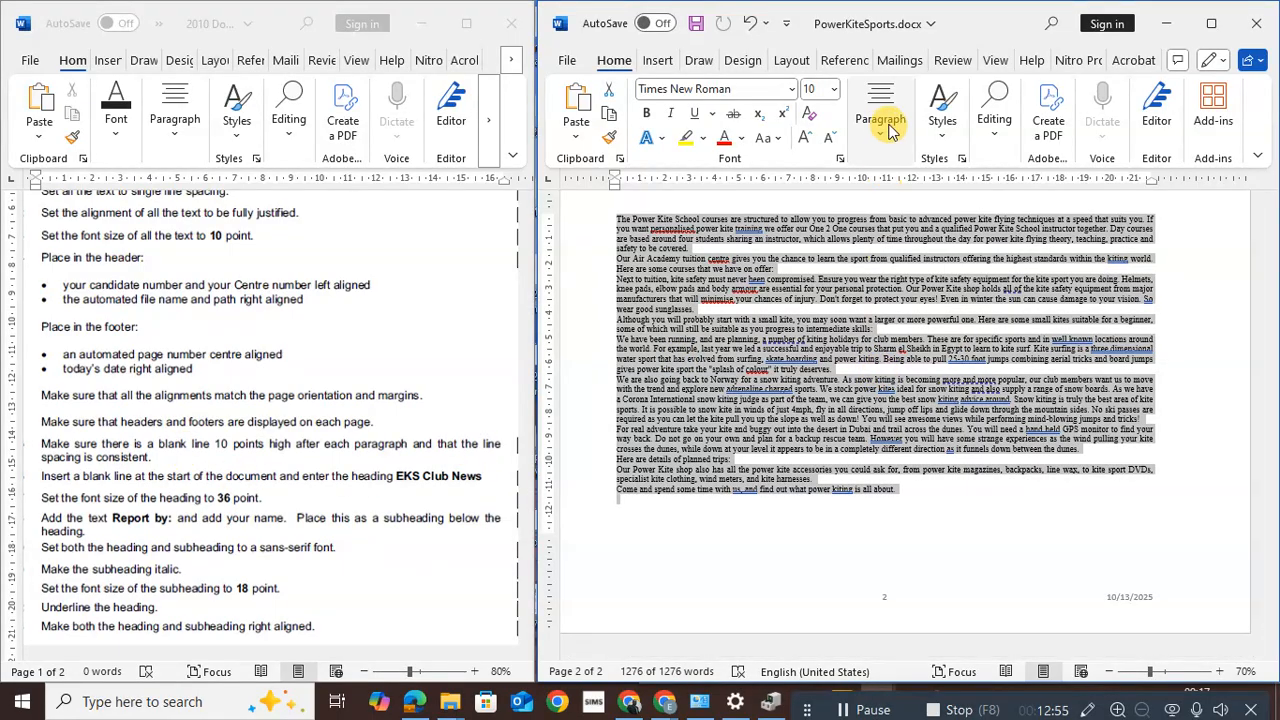
pyautogui.click(880, 136)
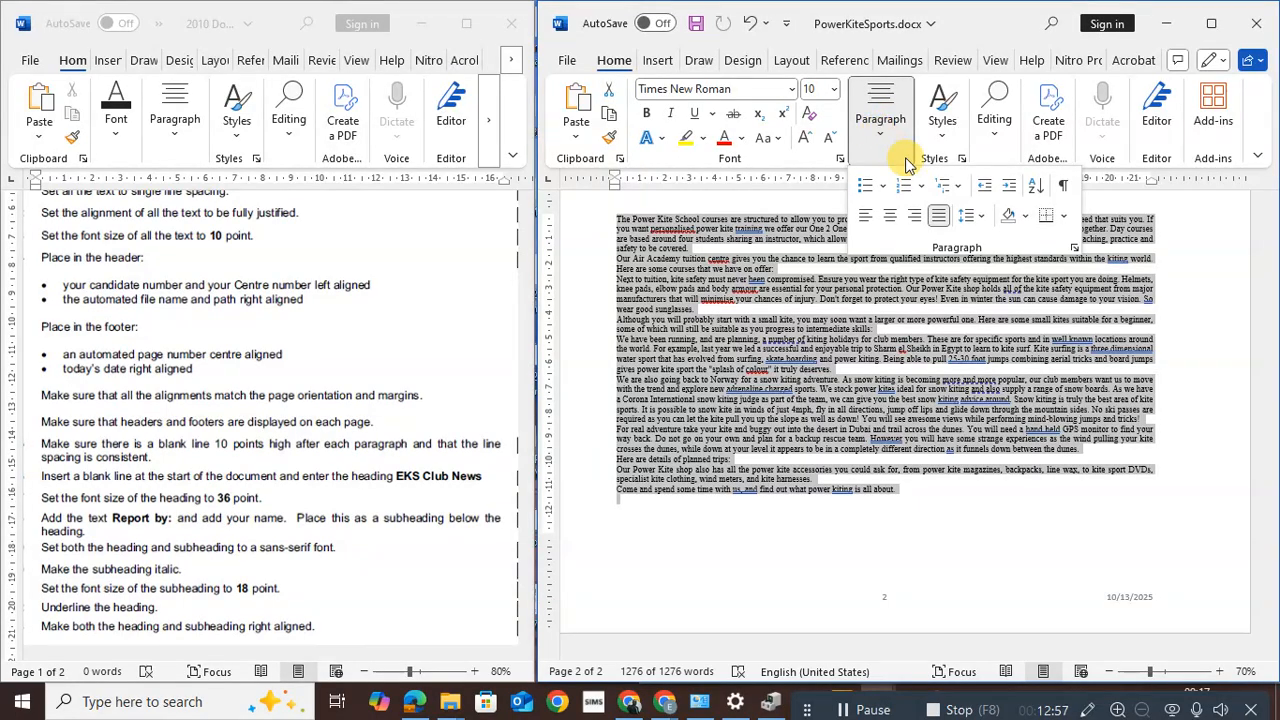
pyautogui.click(1074, 250)
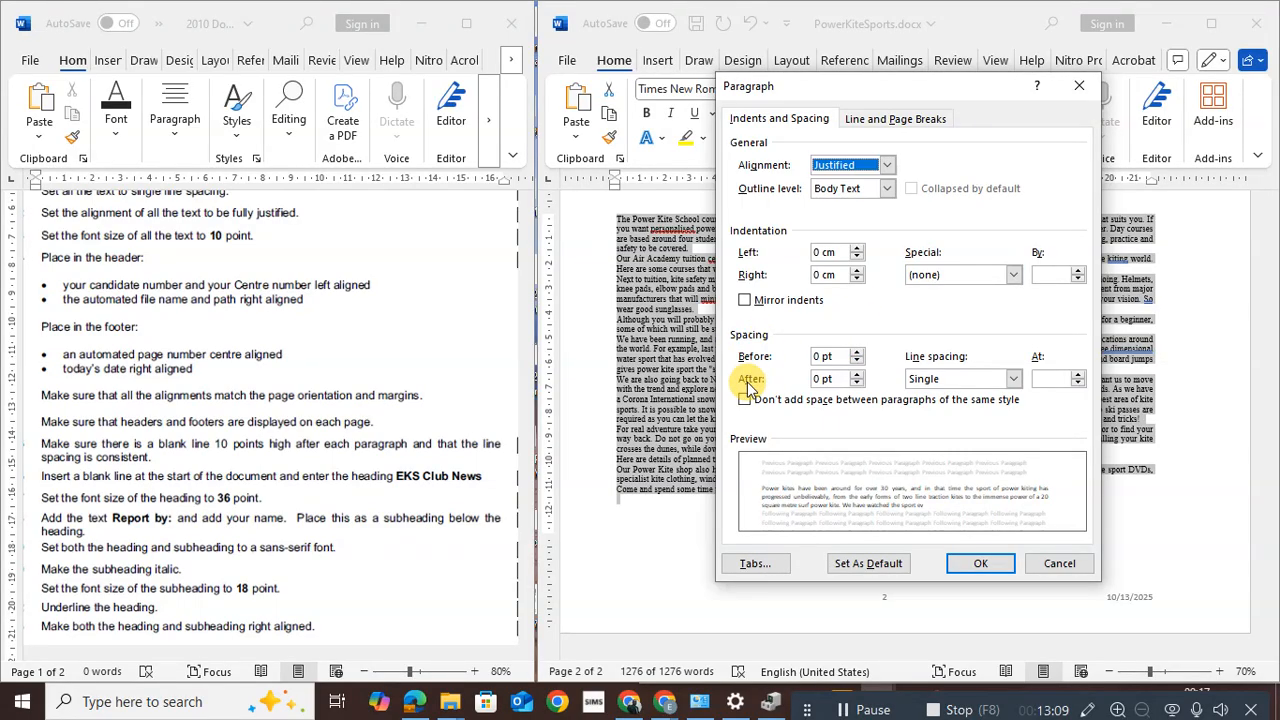
pyautogui.click(818, 378)
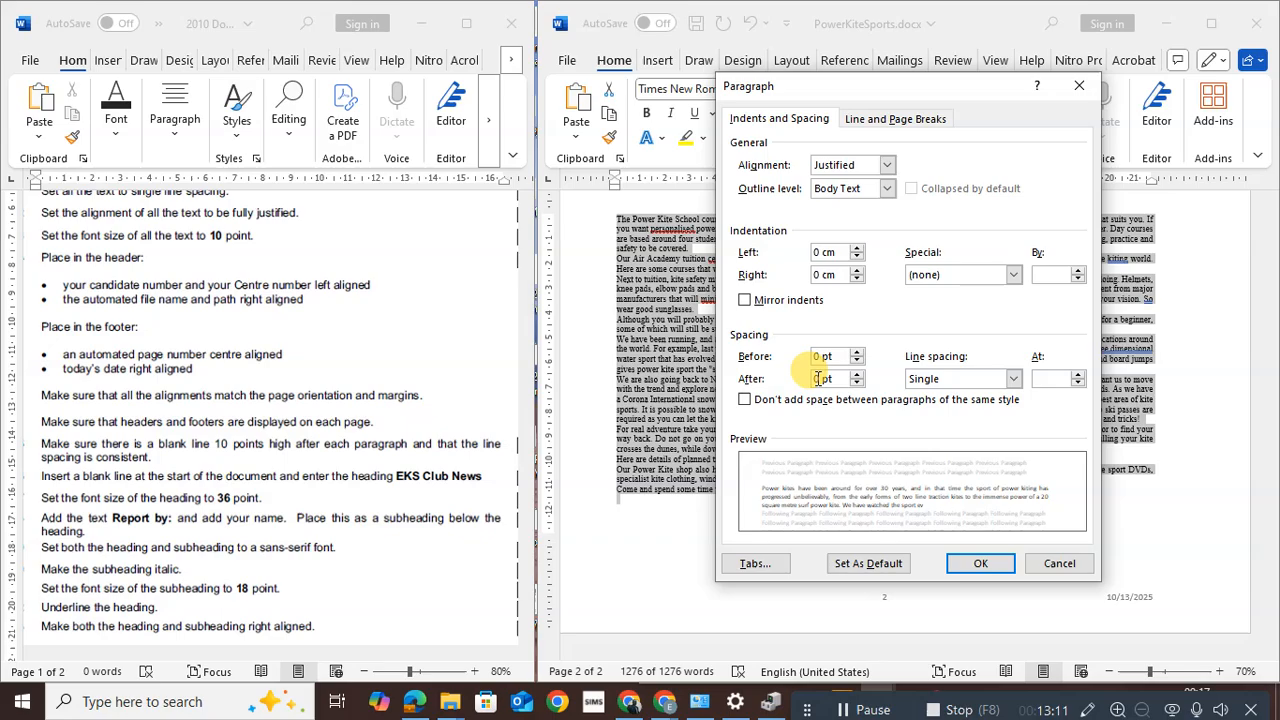
pyautogui.write('1')
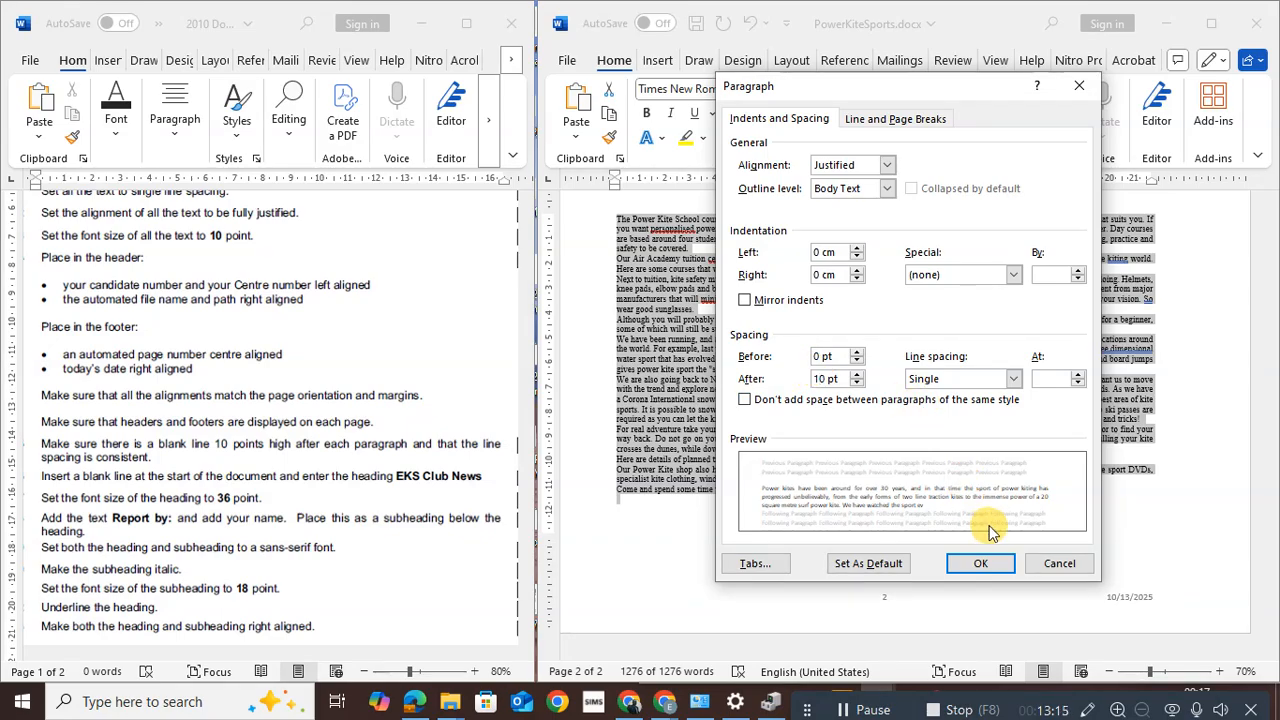
pyautogui.click(984, 565)
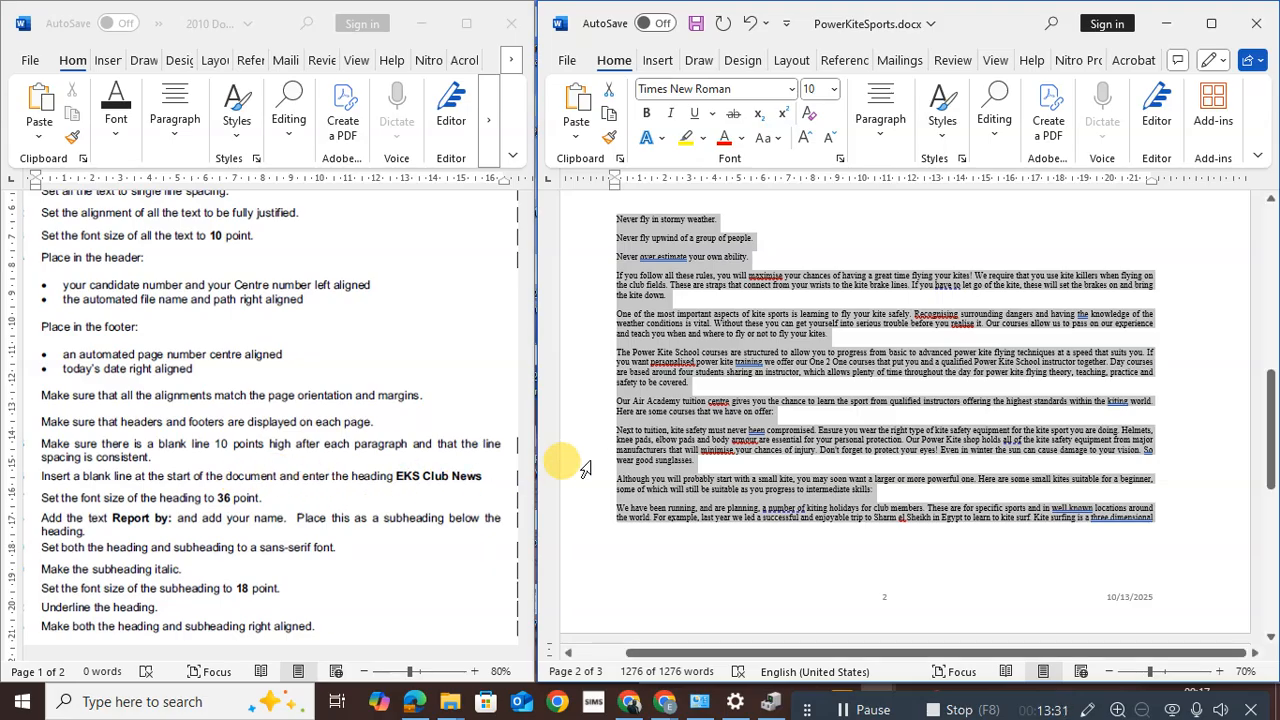
# Insert a new first line before 'Power kites' and type the heading EKS Club News
pyautogui.scroll(5, 728, 430)
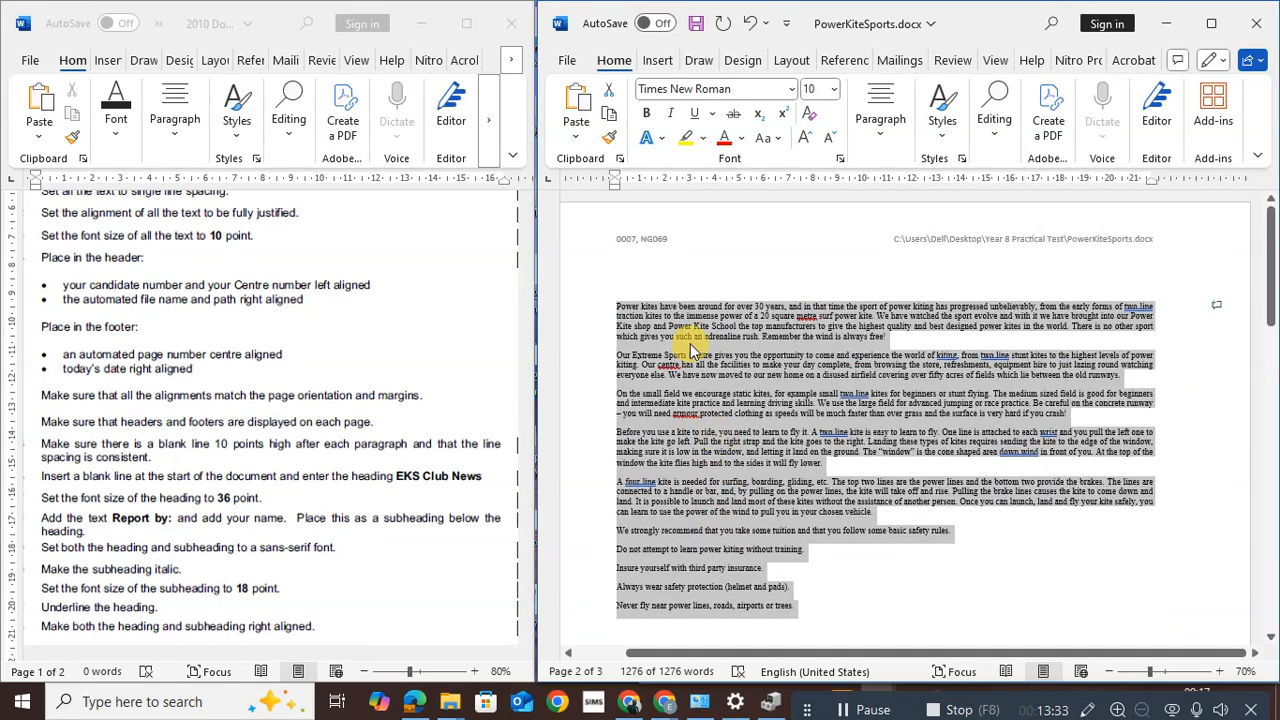
pyautogui.click(614, 310)
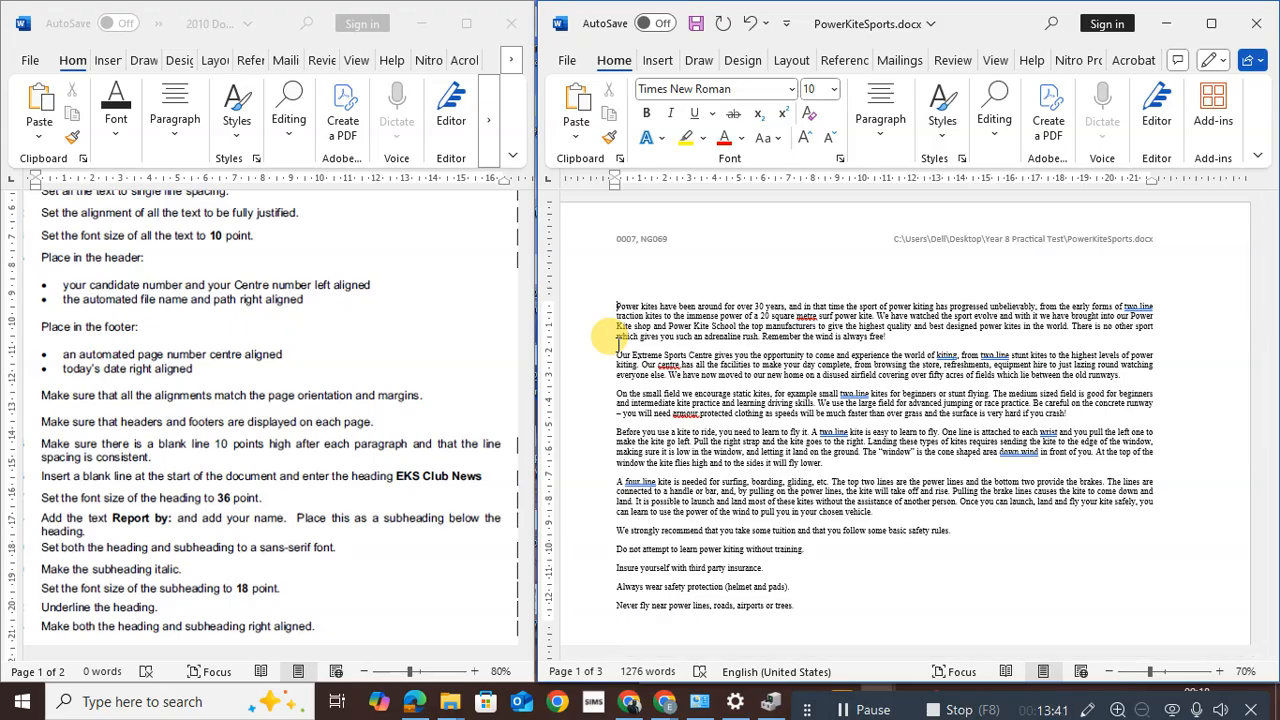
pyautogui.press('Return')
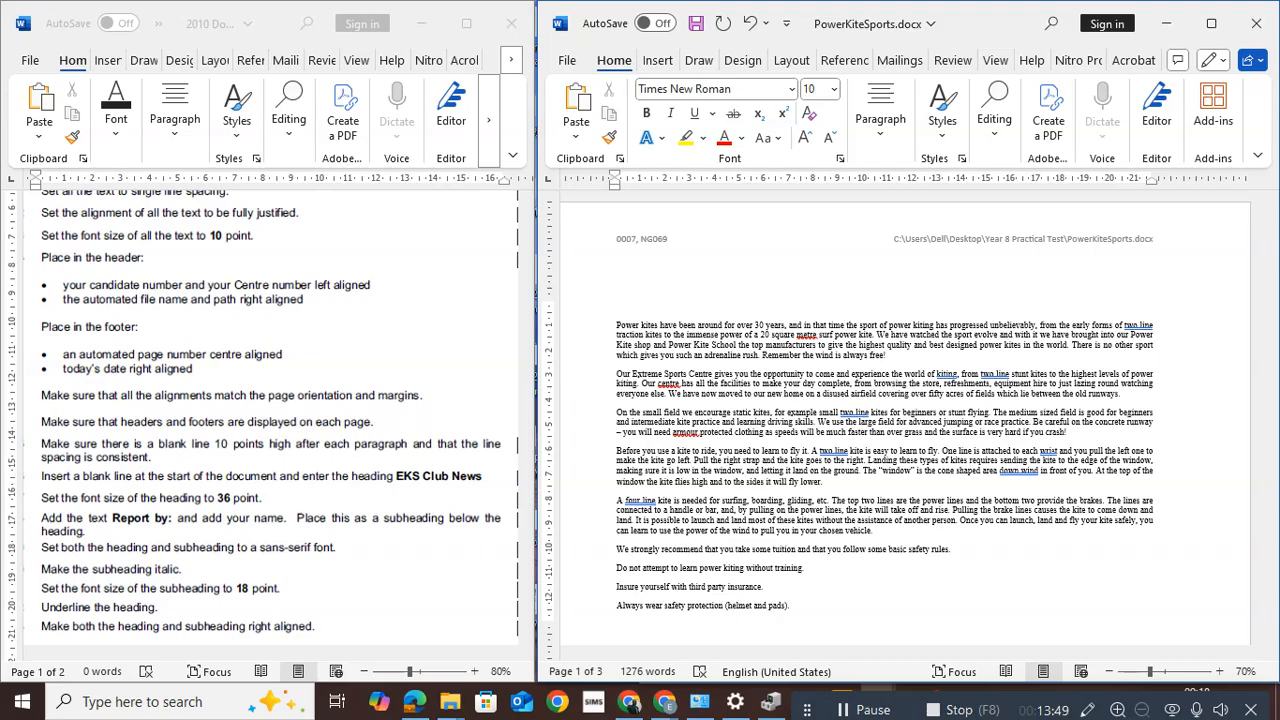
pyautogui.write('EKS')
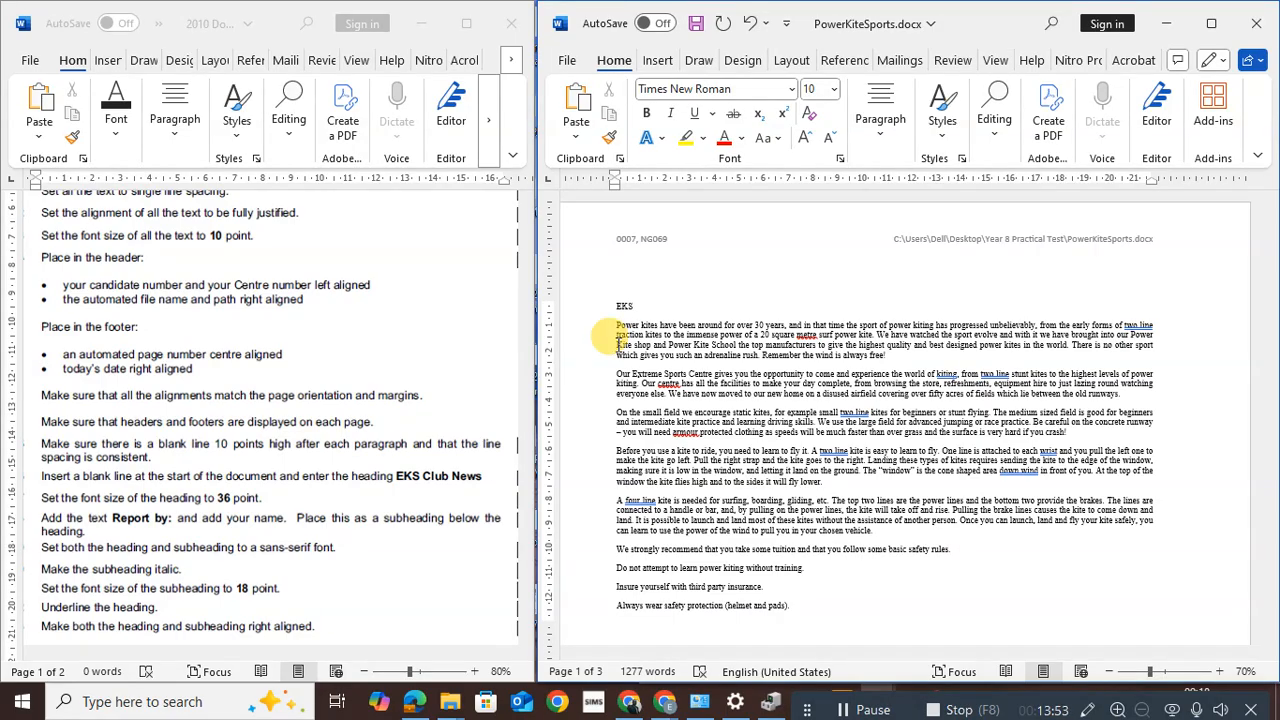
pyautogui.write(' Clu')
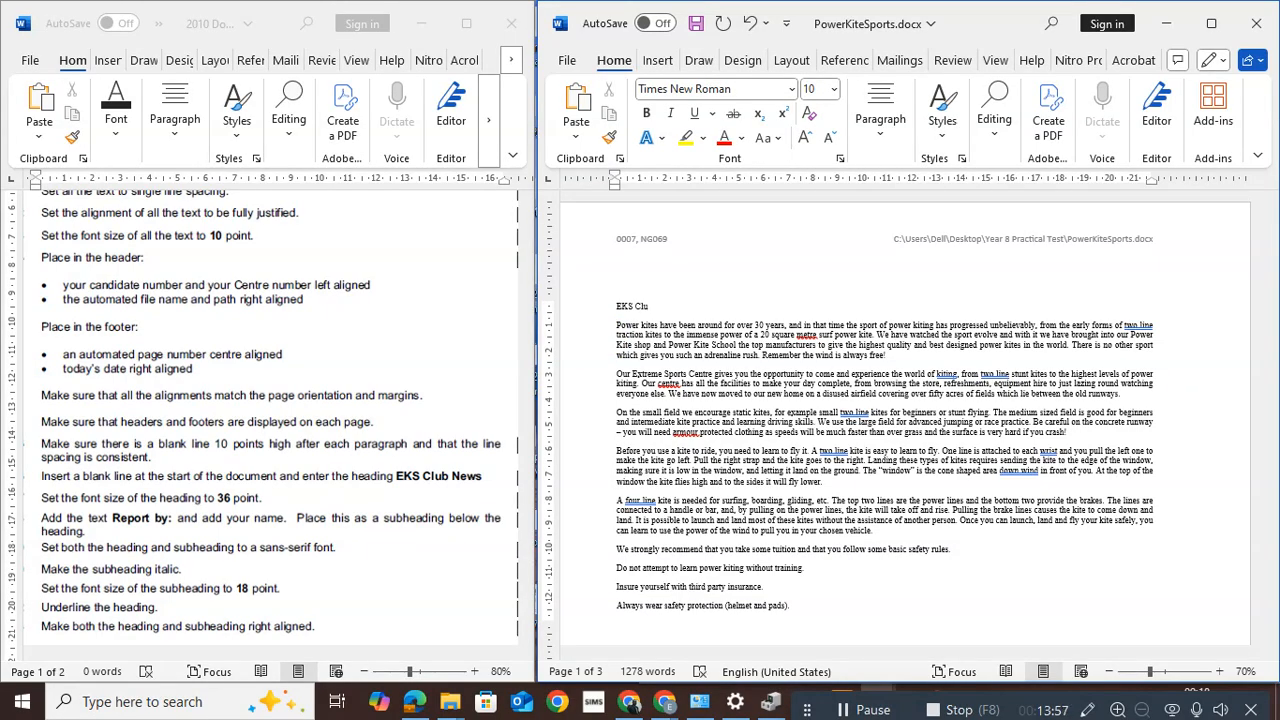
pyautogui.write('b ')
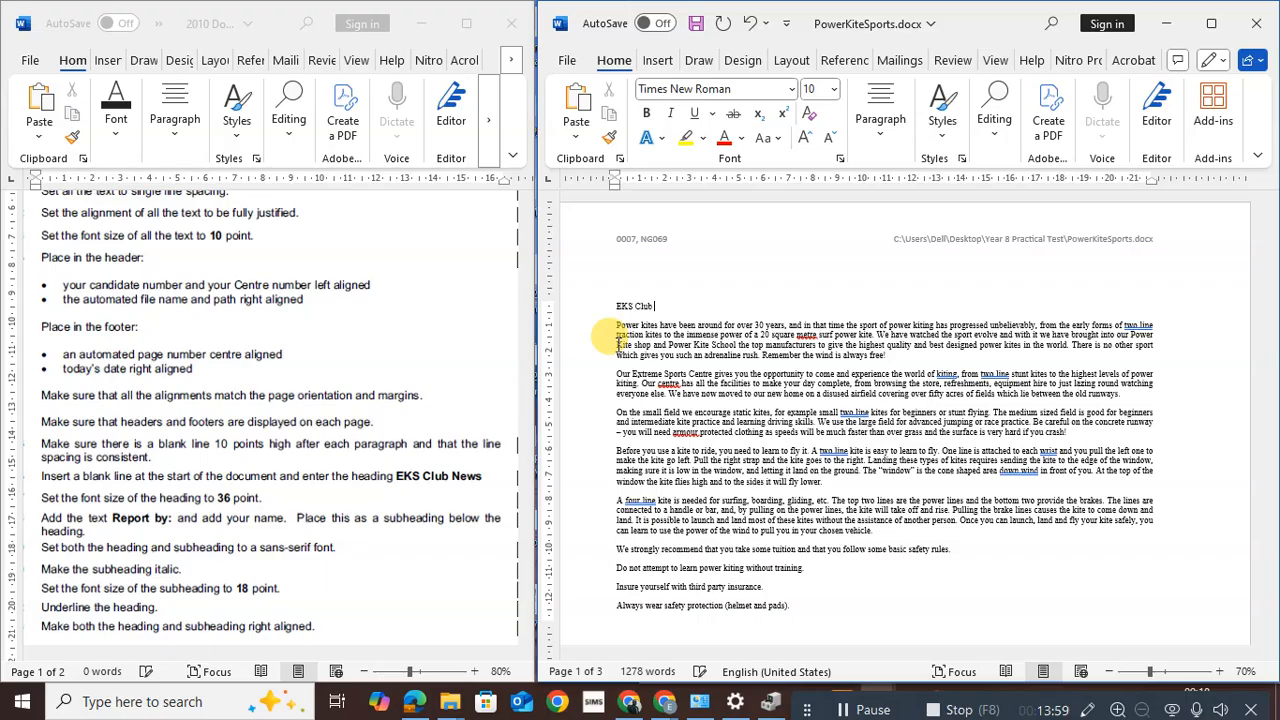
pyautogui.write('News')
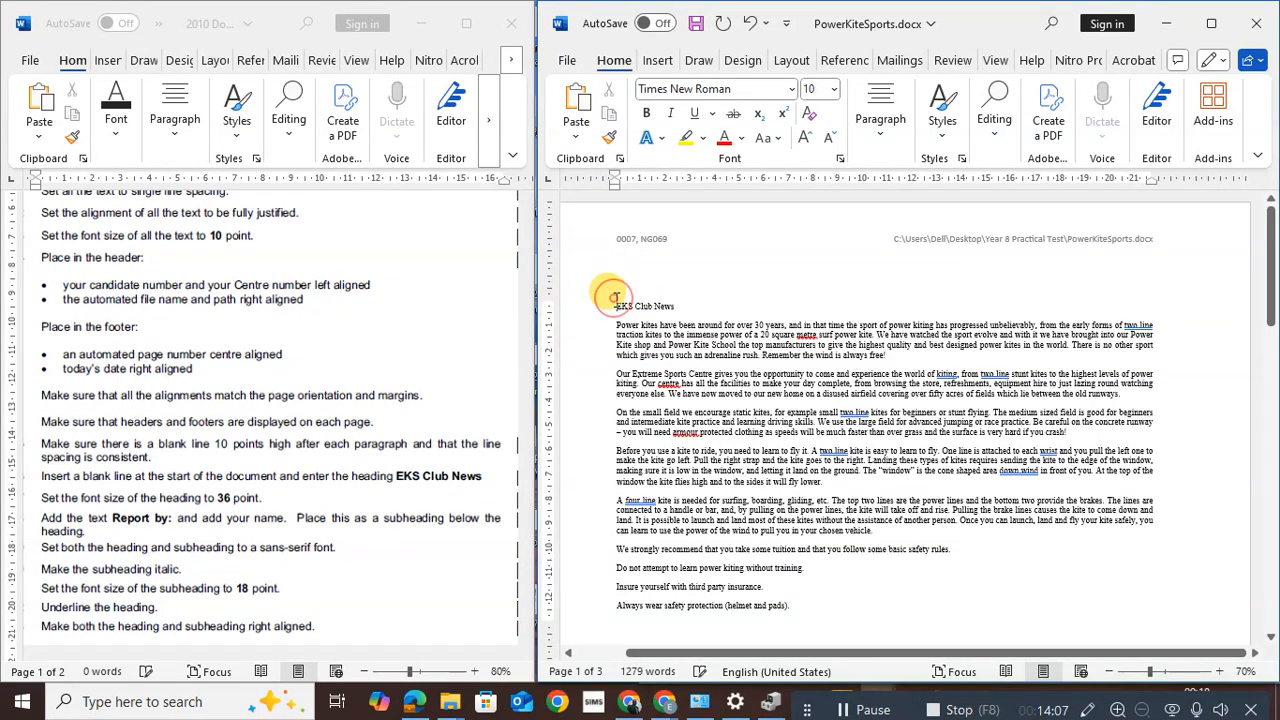
# Select the EKS Club News heading and set its font size to 36 pt
pyautogui.click(818, 88)
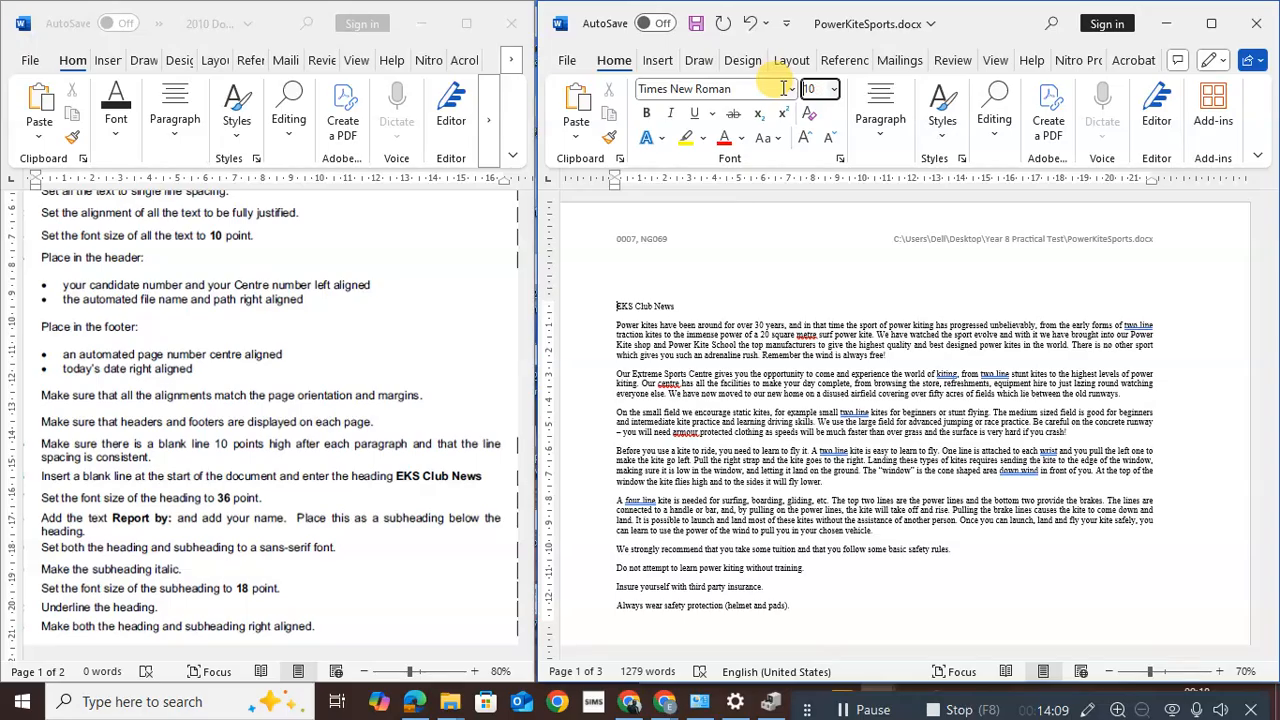
pyautogui.write('3')
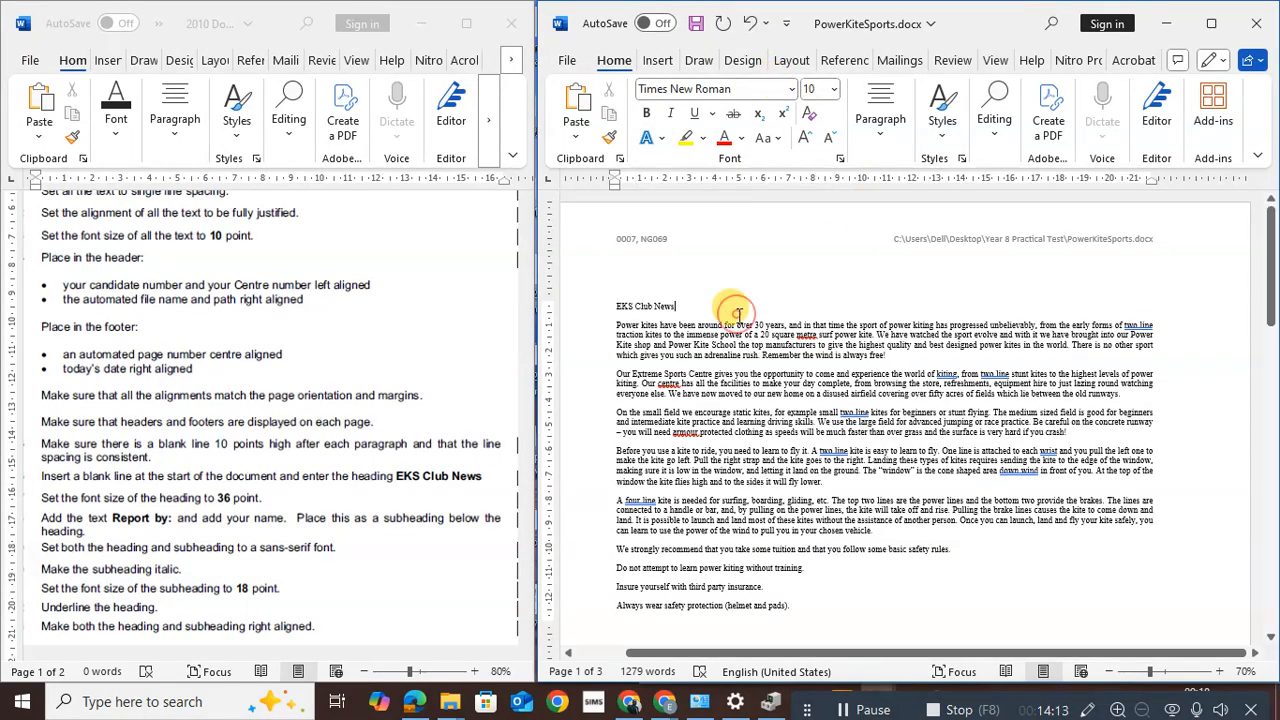
pyautogui.moveTo(612, 305); pyautogui.dragTo(676, 306)
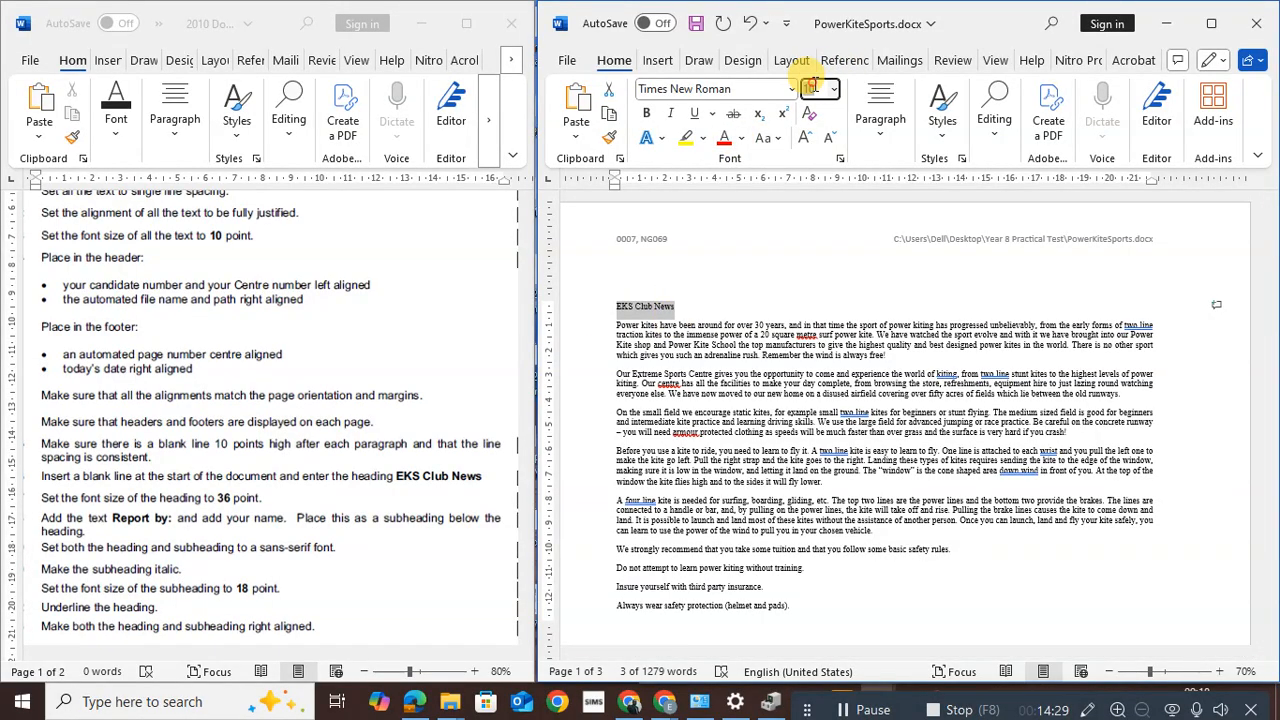
pyautogui.write('36')
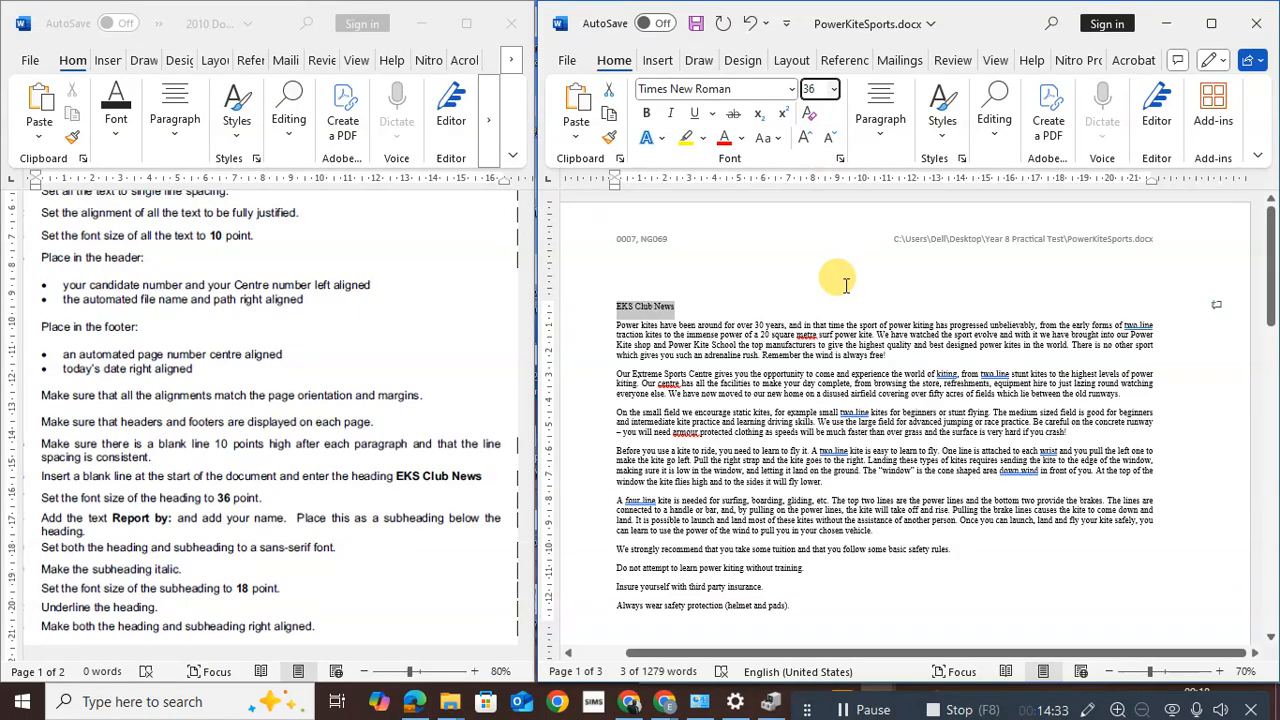
pyautogui.click(753, 357)
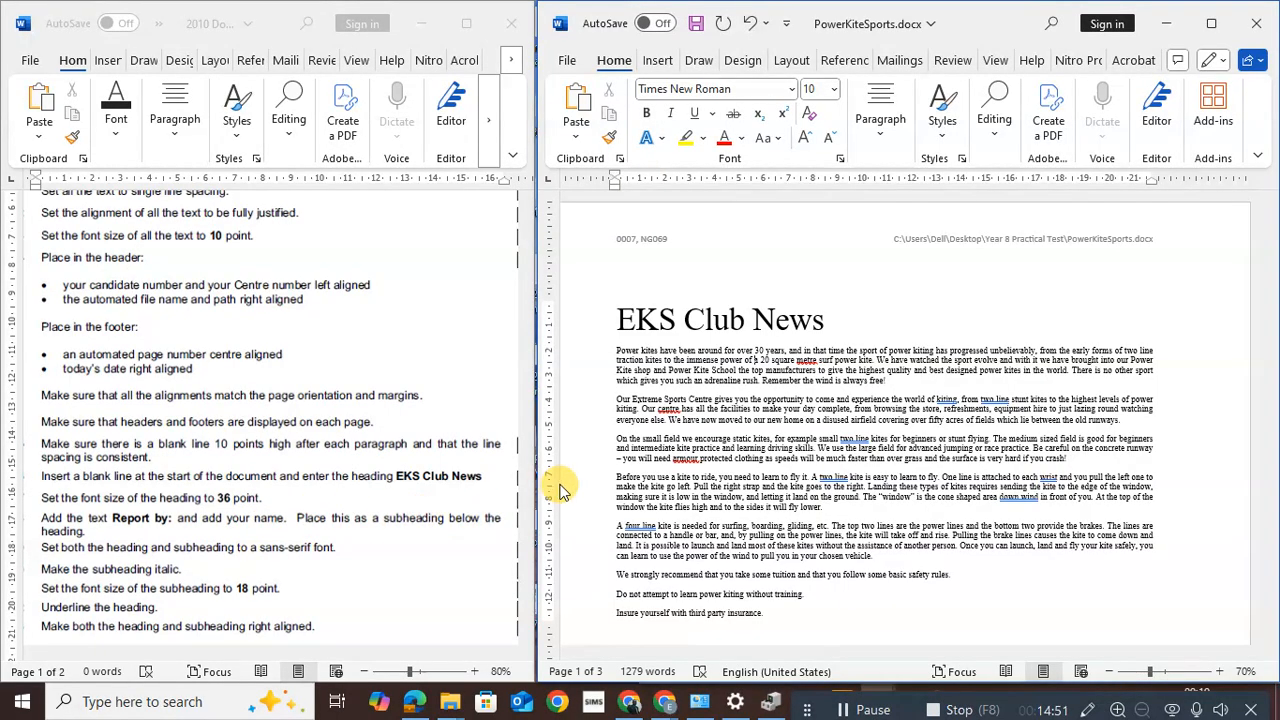
# Start a new line under the EKS Club News heading reading 'Report by:' followed by the author's name
pyautogui.click(845, 315)
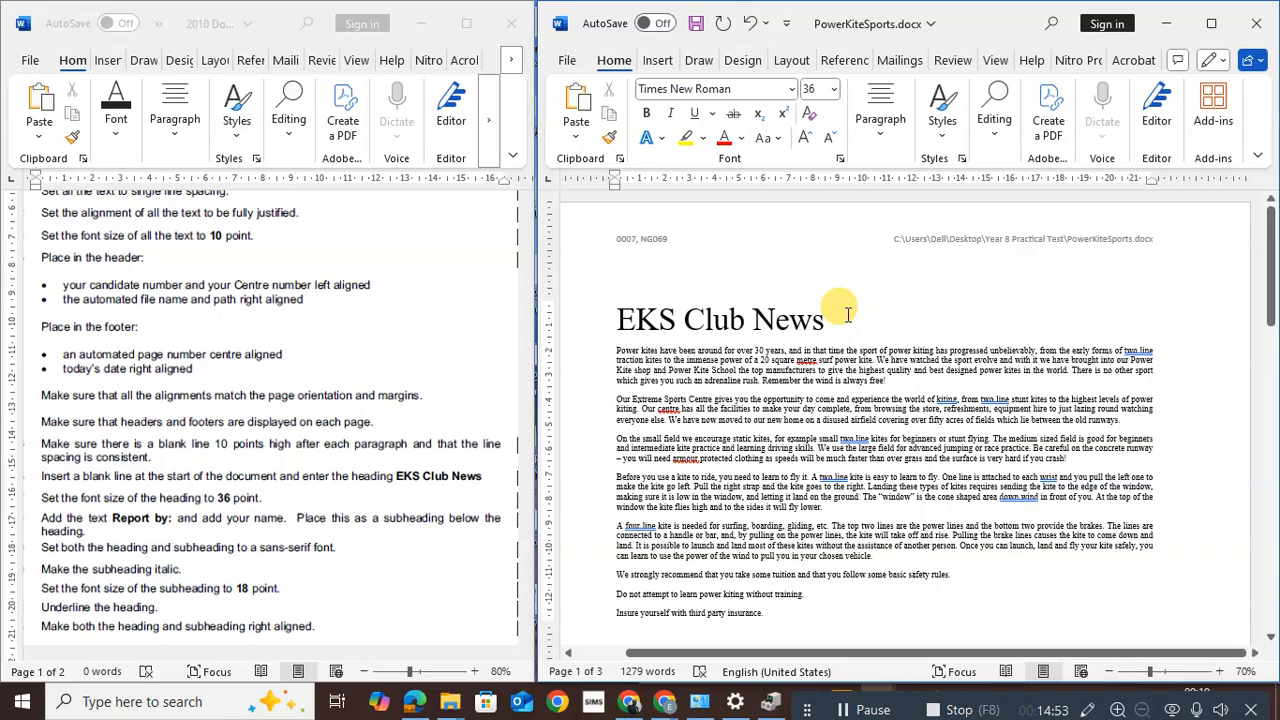
pyautogui.press('Return')
pyautogui.write('Report by: ')
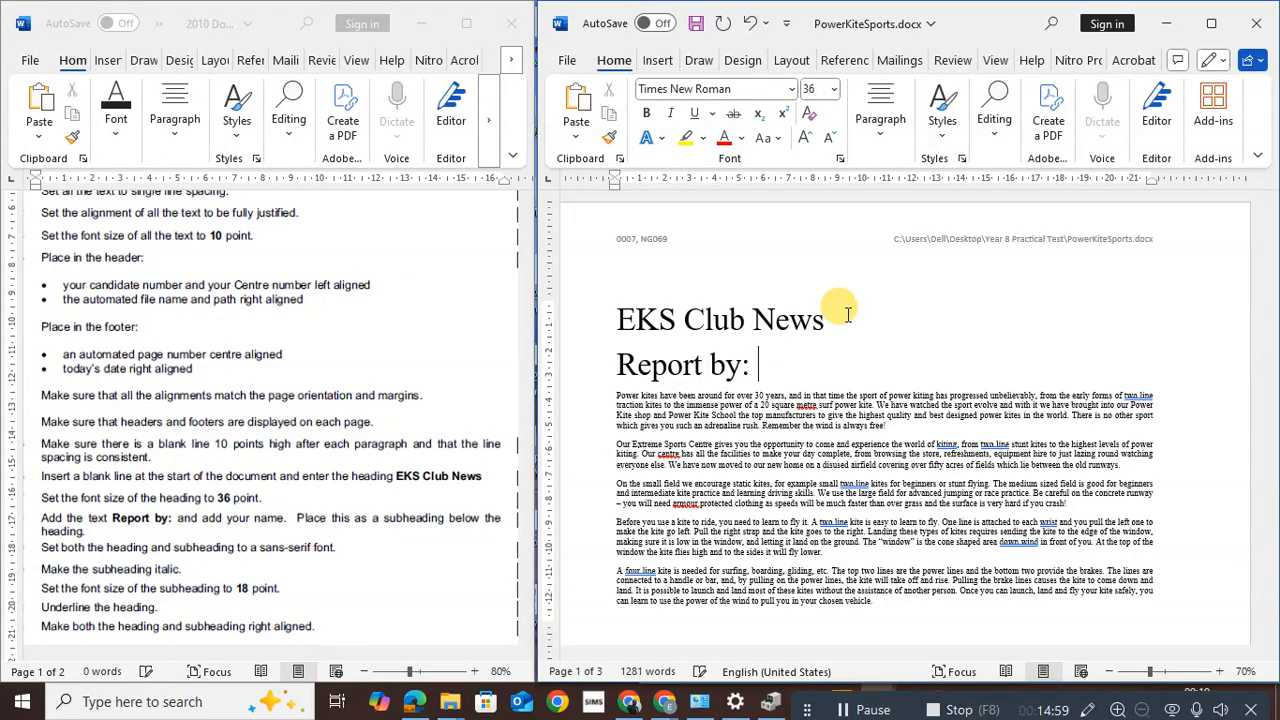
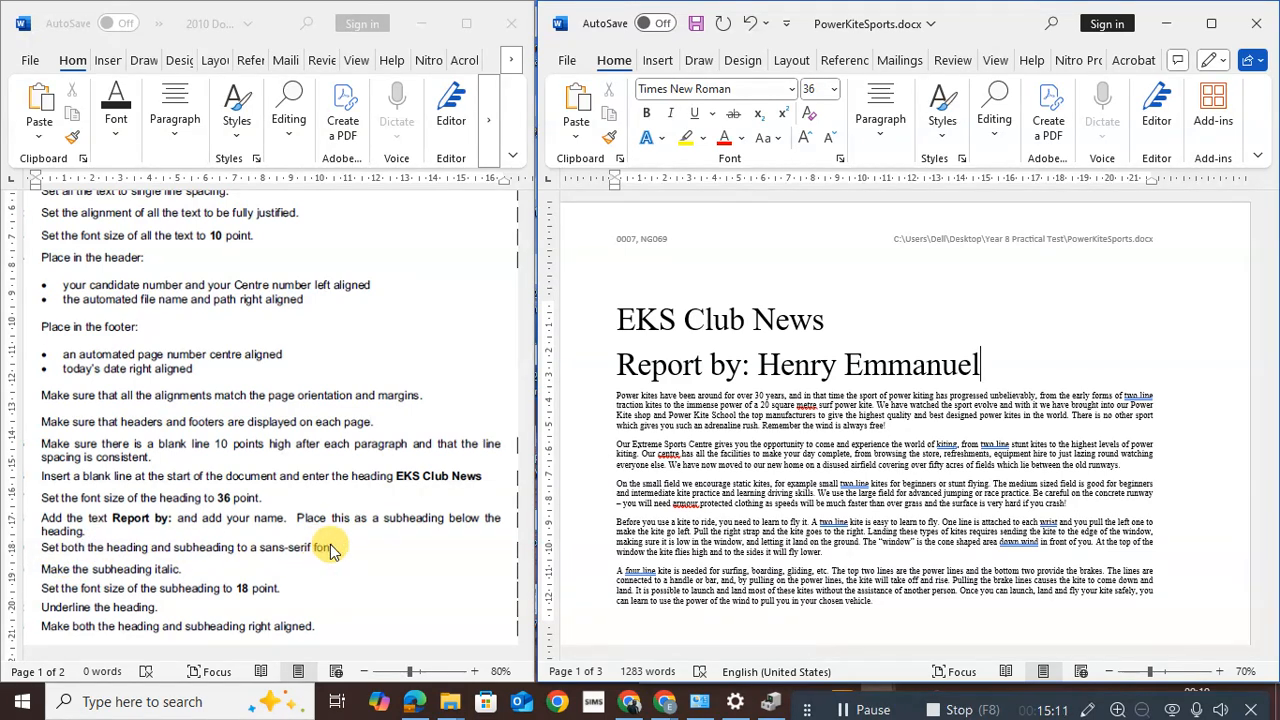
# Set both heading lines in the Arial font
pyautogui.moveTo(617, 319); pyautogui.dragTo(957, 364)
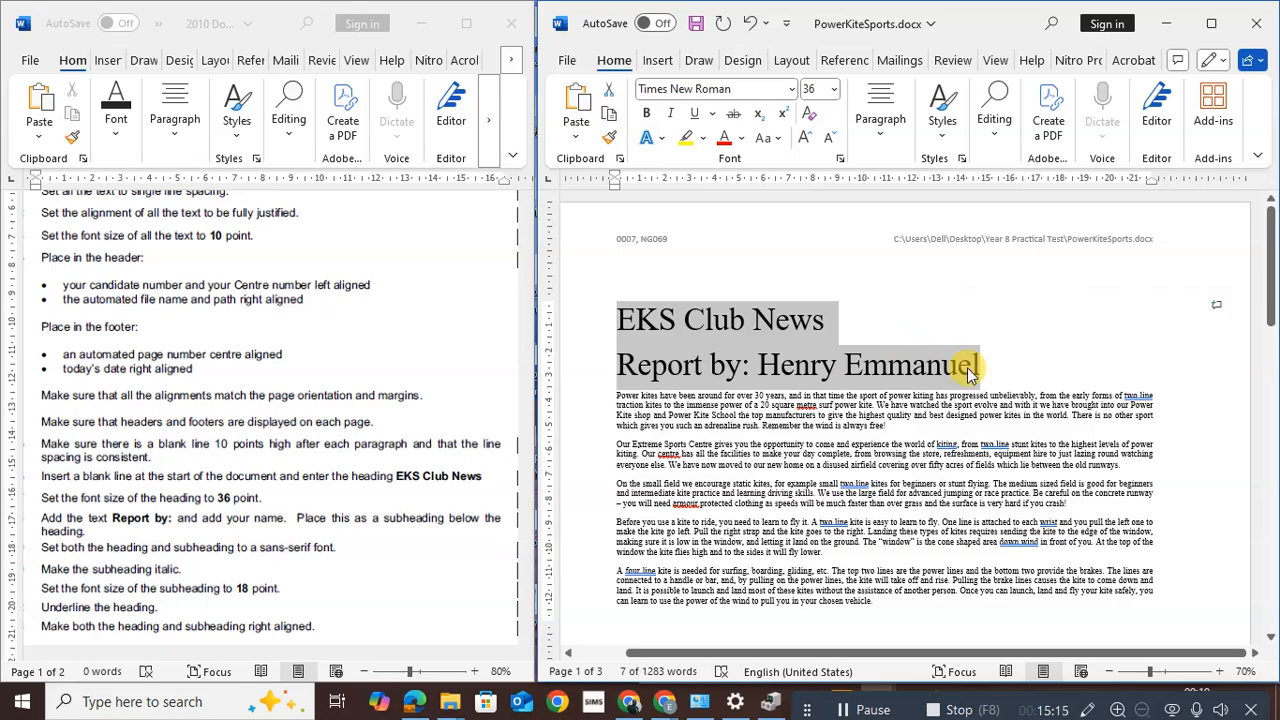
pyautogui.click(793, 91)
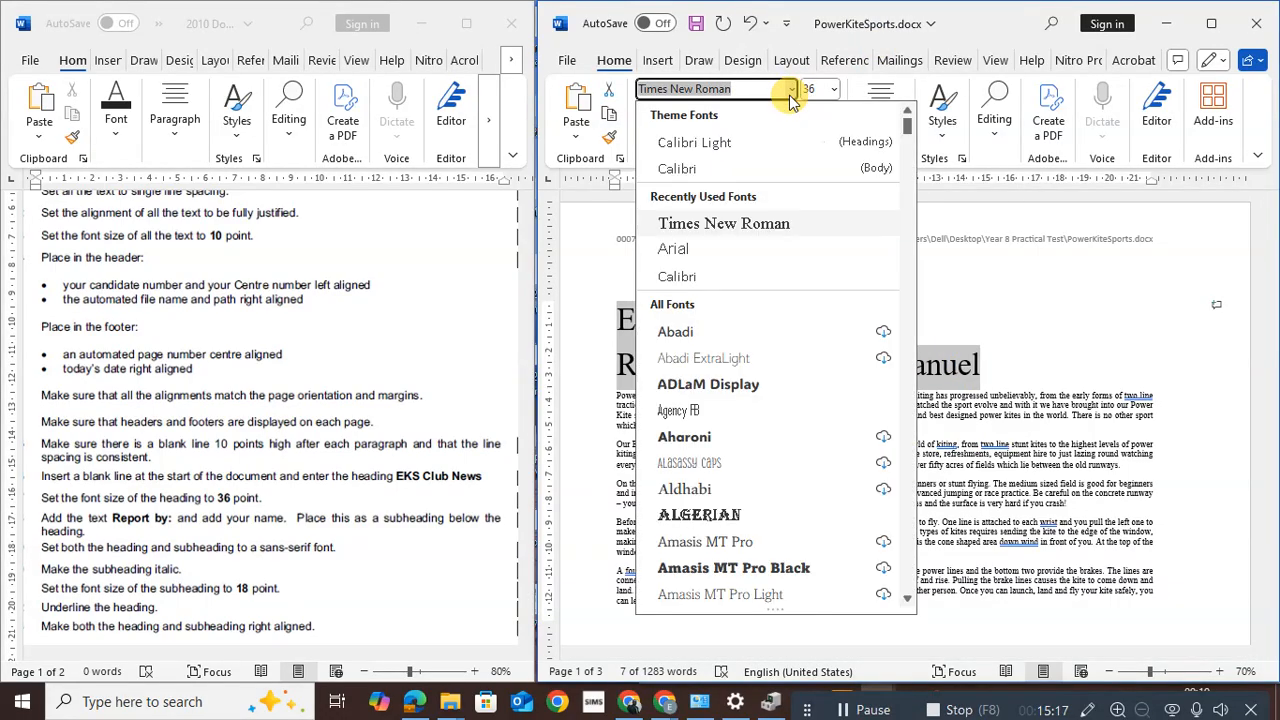
pyautogui.click(682, 249)
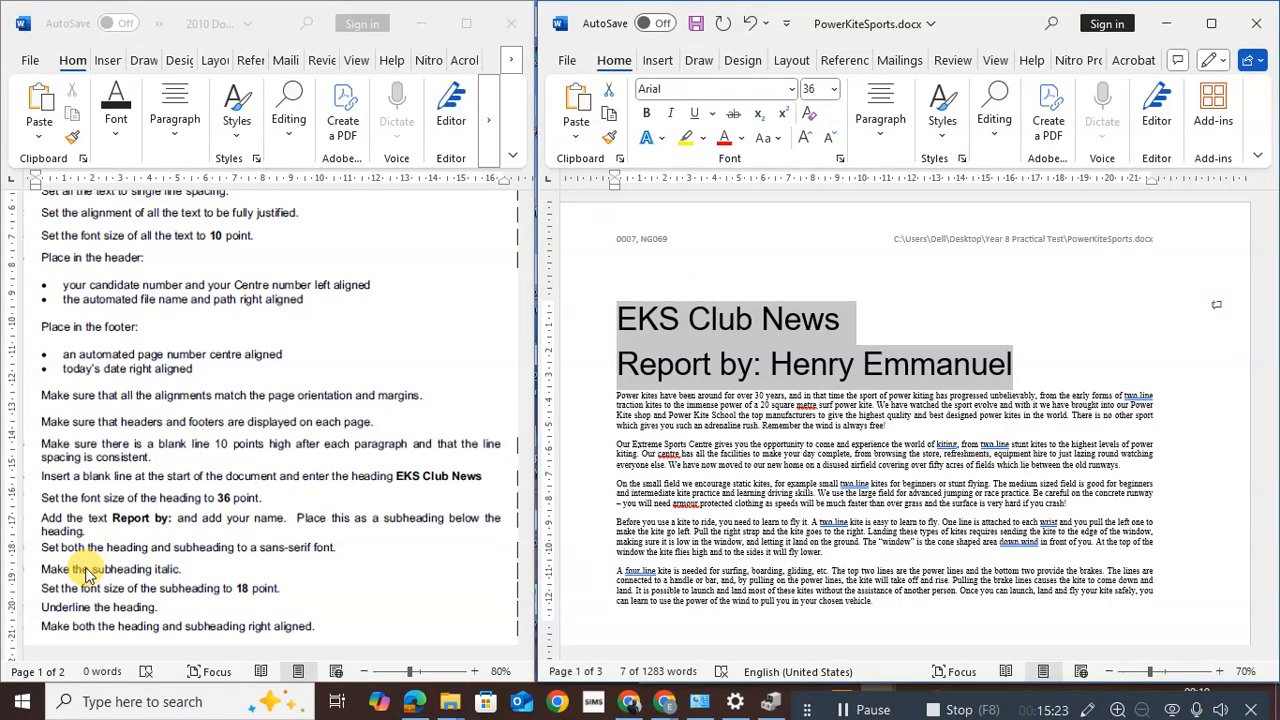
# Make the 'Report by:' subheading italic at 18 point
pyautogui.click(612, 354)
pyautogui.moveTo(612, 354); pyautogui.dragTo(985, 372)
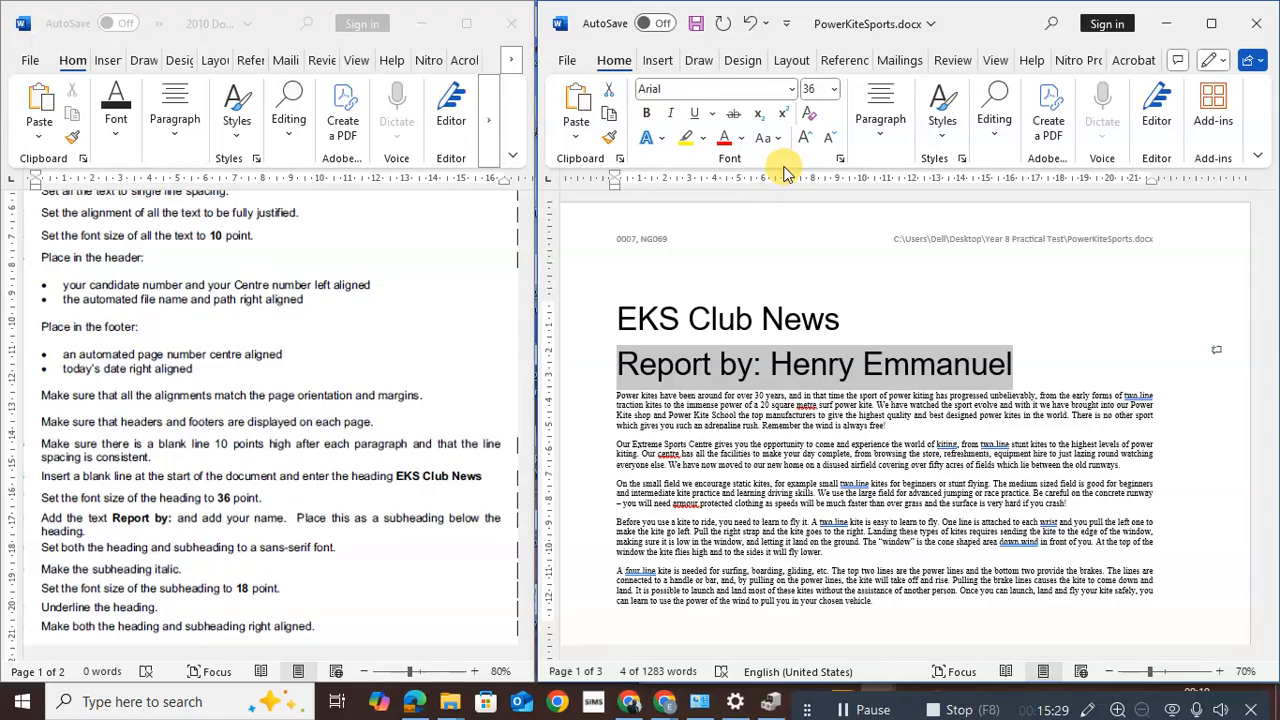
pyautogui.click(671, 114)
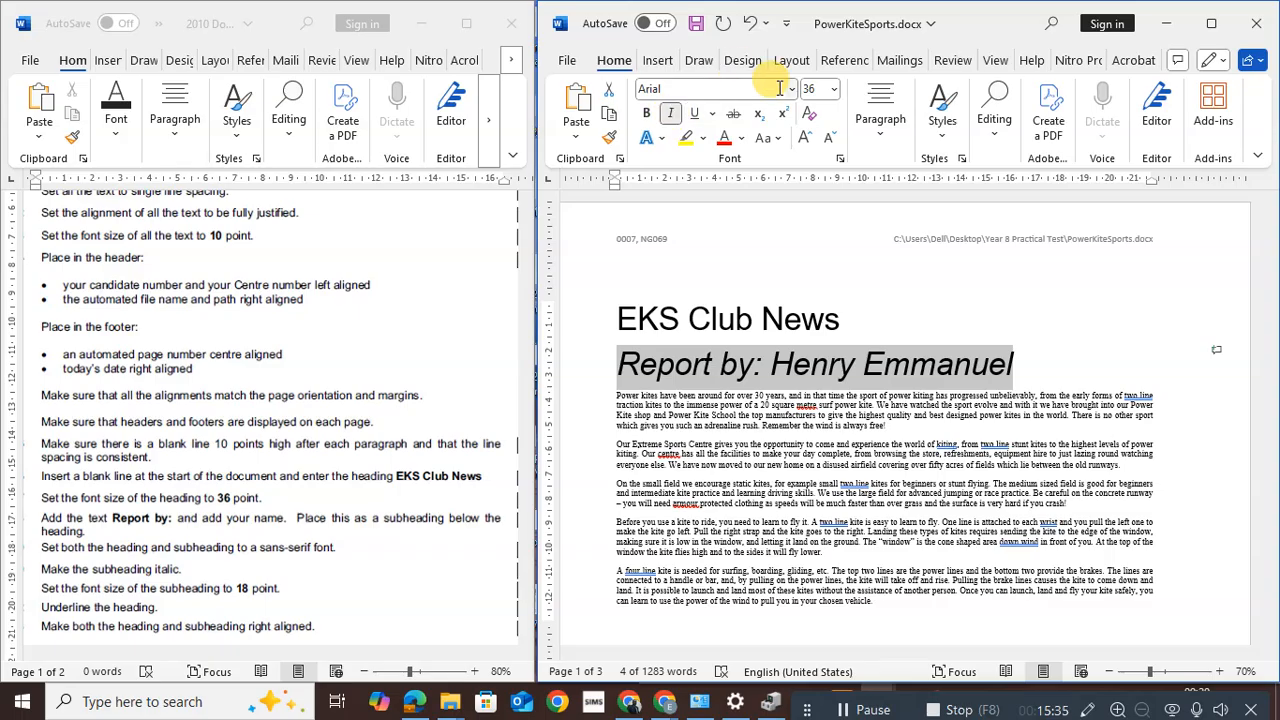
pyautogui.click(810, 90)
pyautogui.write('18')
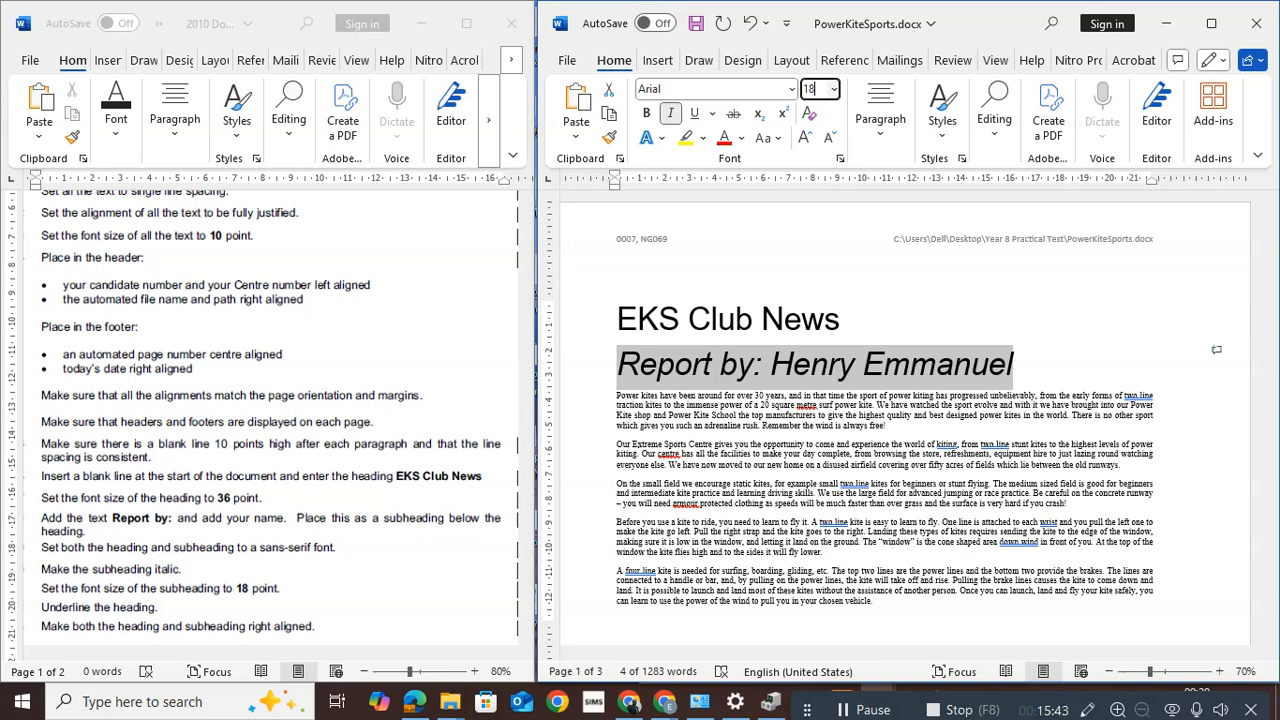
pyautogui.press('Return')
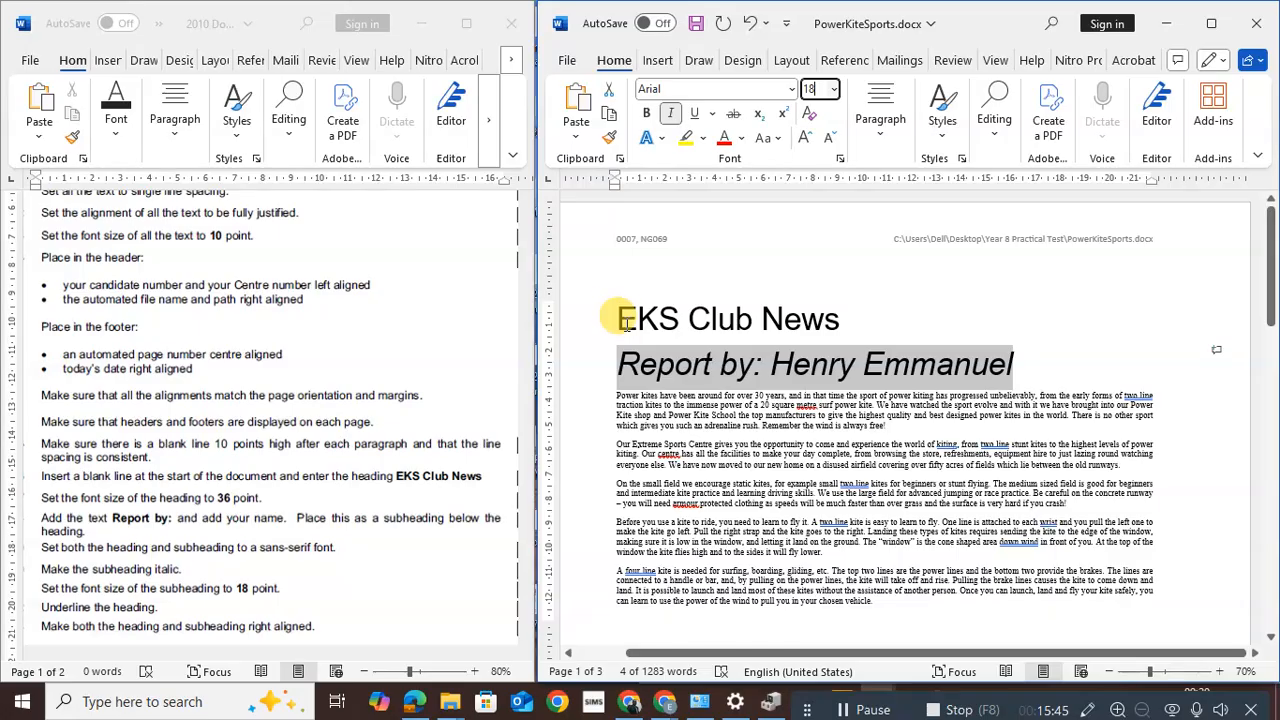
# Underline the EKS Club News heading, then right-align it together with the Report by subheading
pyautogui.moveTo(616, 318); pyautogui.dragTo(795, 318)
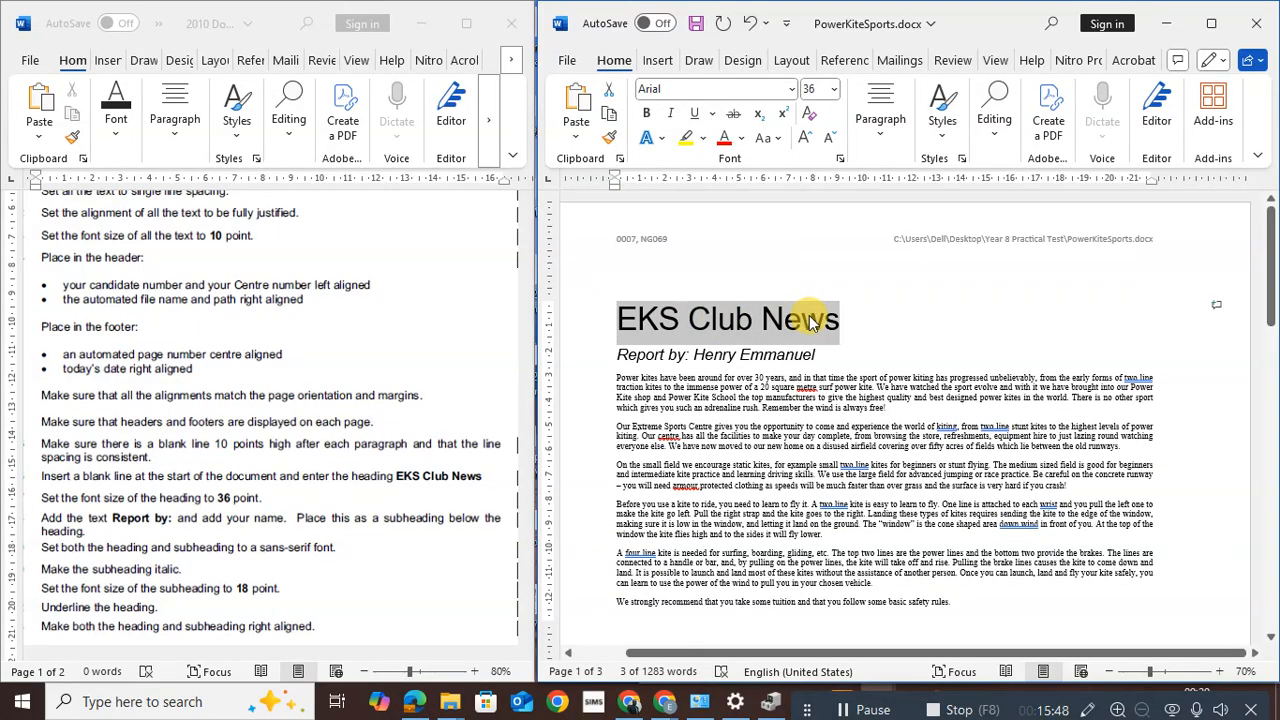
pyautogui.click(697, 115)
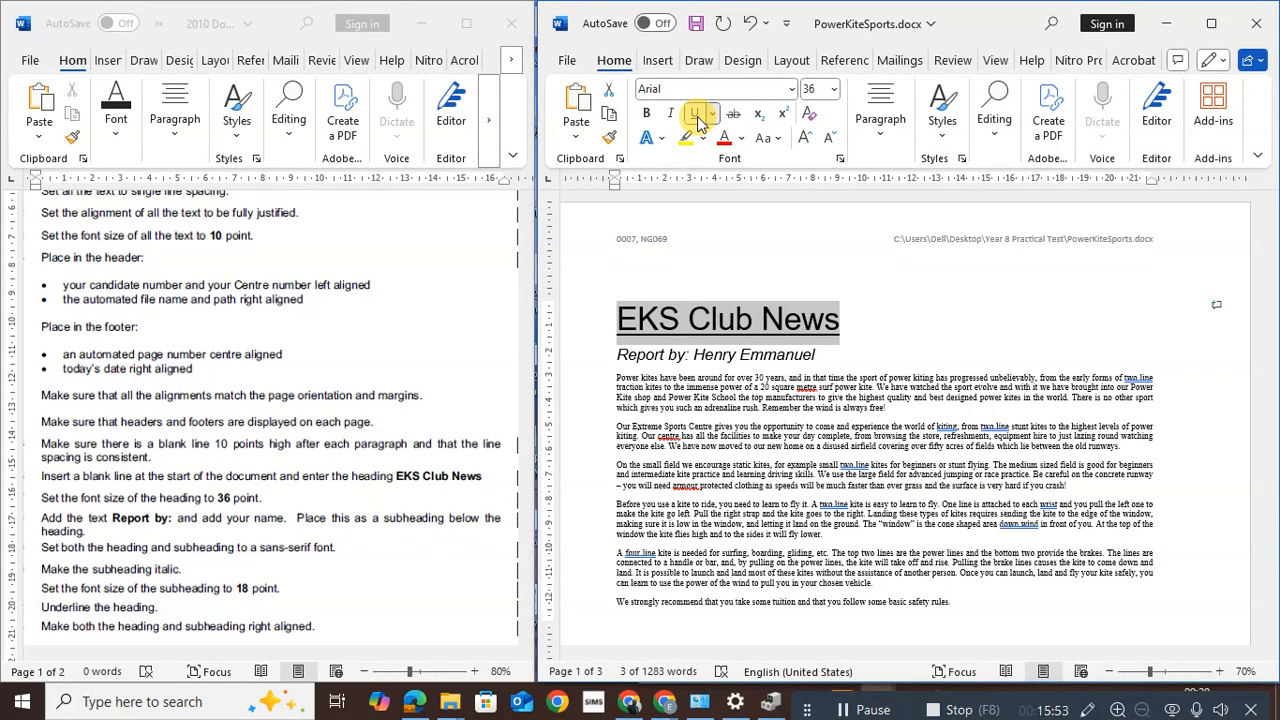
pyautogui.click(622, 318)
pyautogui.moveTo(622, 318); pyautogui.dragTo(806, 347)
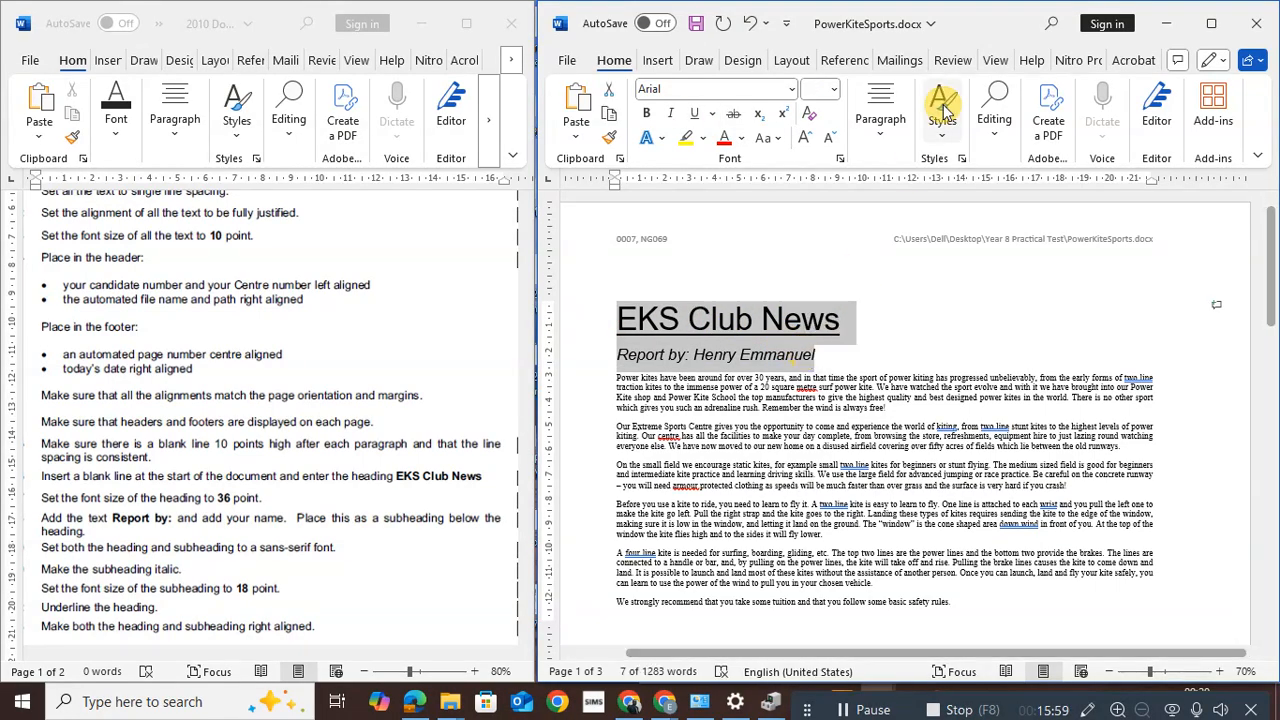
pyautogui.click(880, 122)
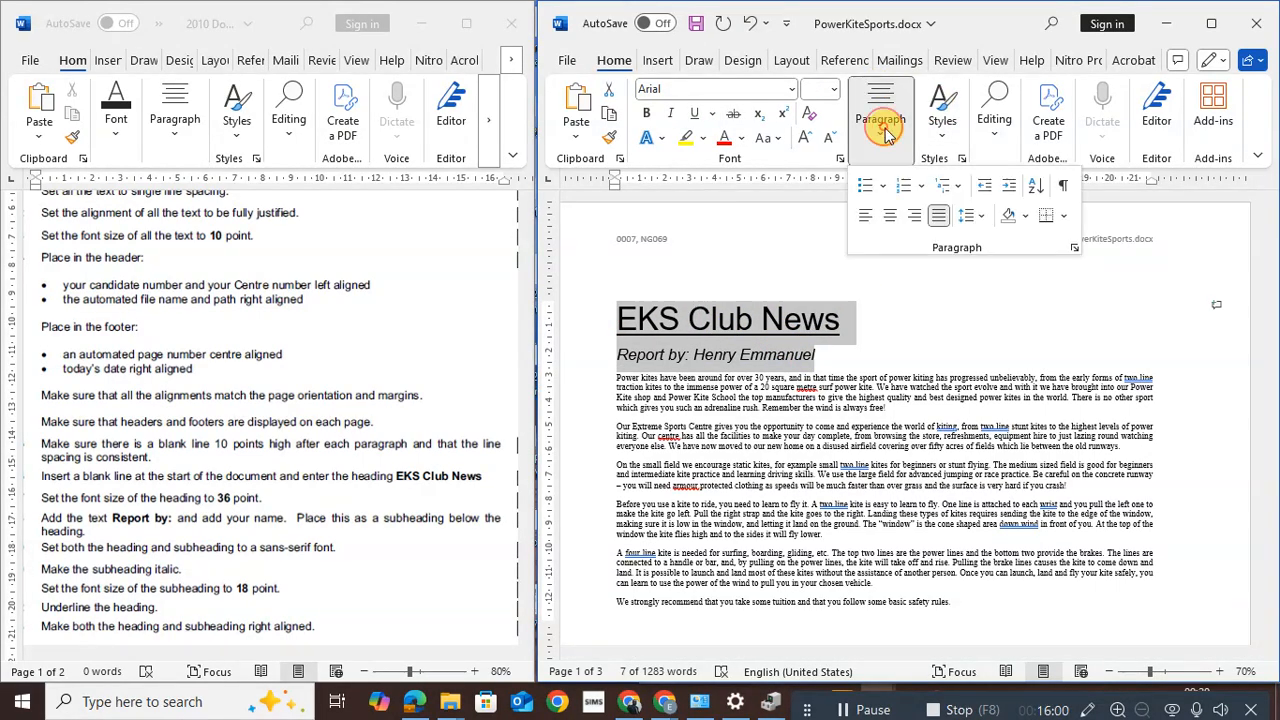
pyautogui.click(913, 217)
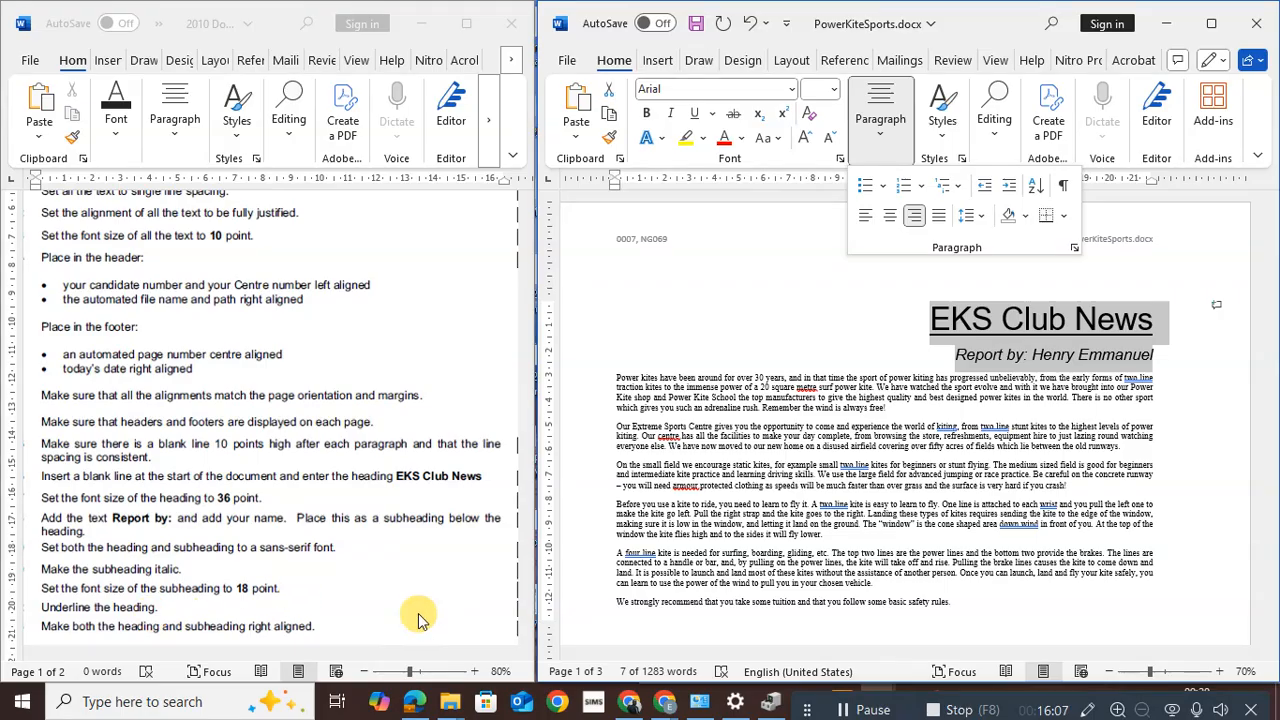
# Select the PowerKiteSports body text from the first paragraph below the subheading to the document end
pyautogui.scroll(-1, 376, 566)
pyautogui.scroll(-3, 376, 566)
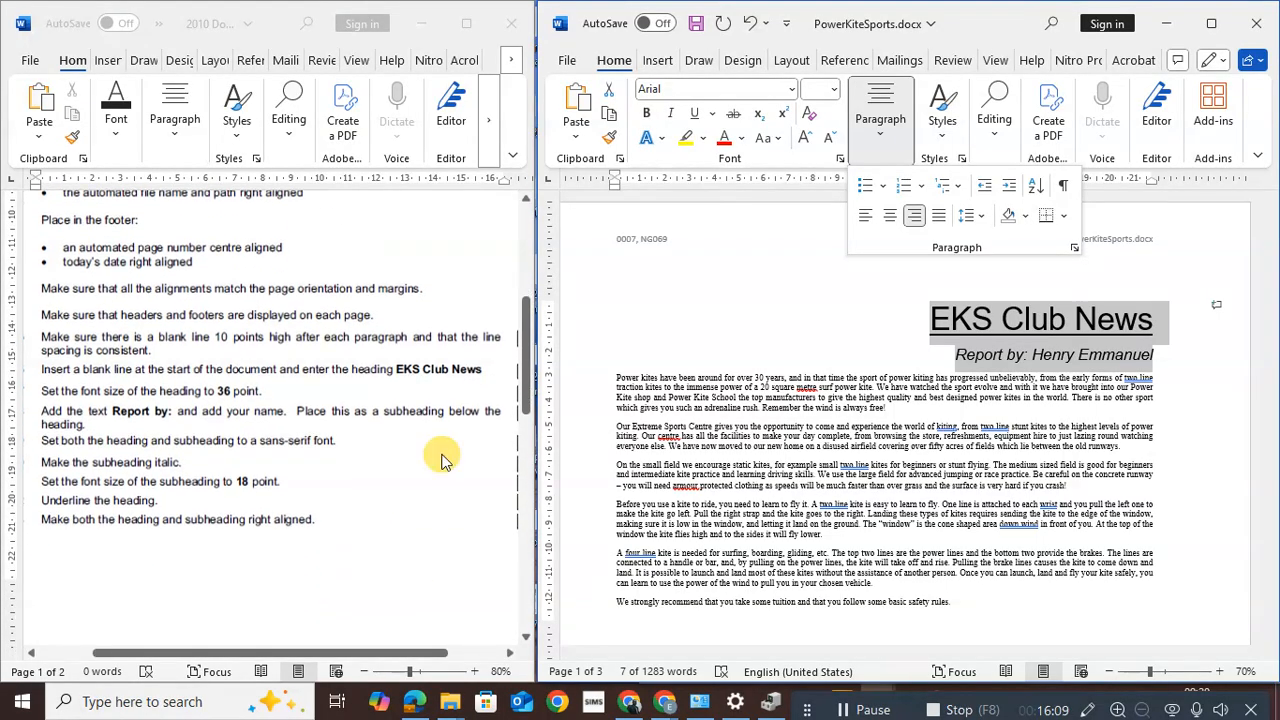
pyautogui.moveTo(527, 372); pyautogui.dragTo(524, 490)
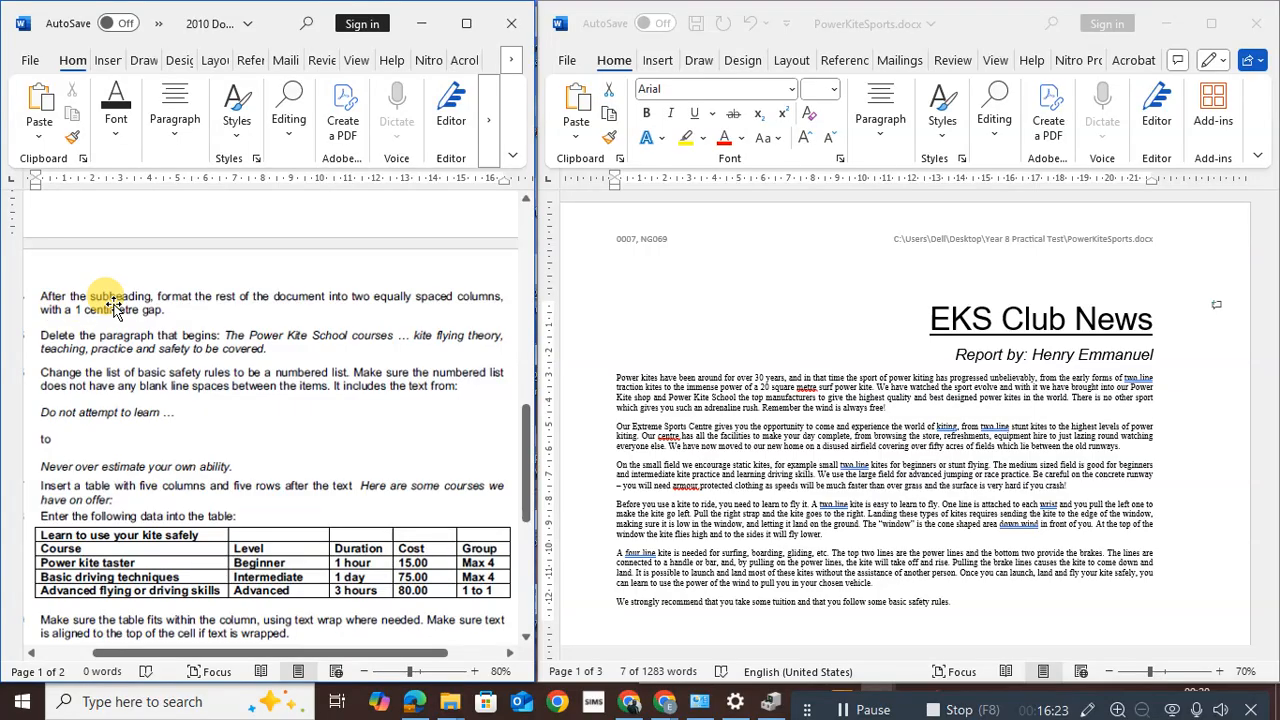
pyautogui.click(709, 397)
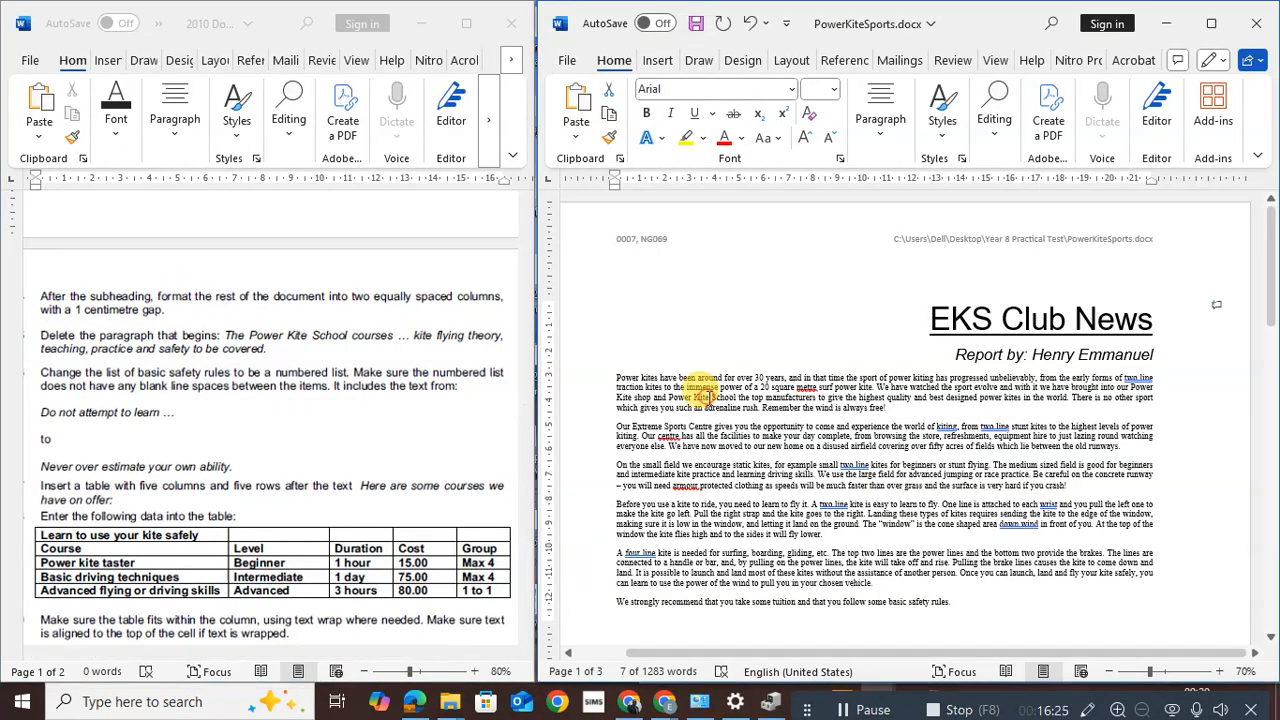
pyautogui.moveTo(613, 376); pyautogui.dragTo(1020, 683)
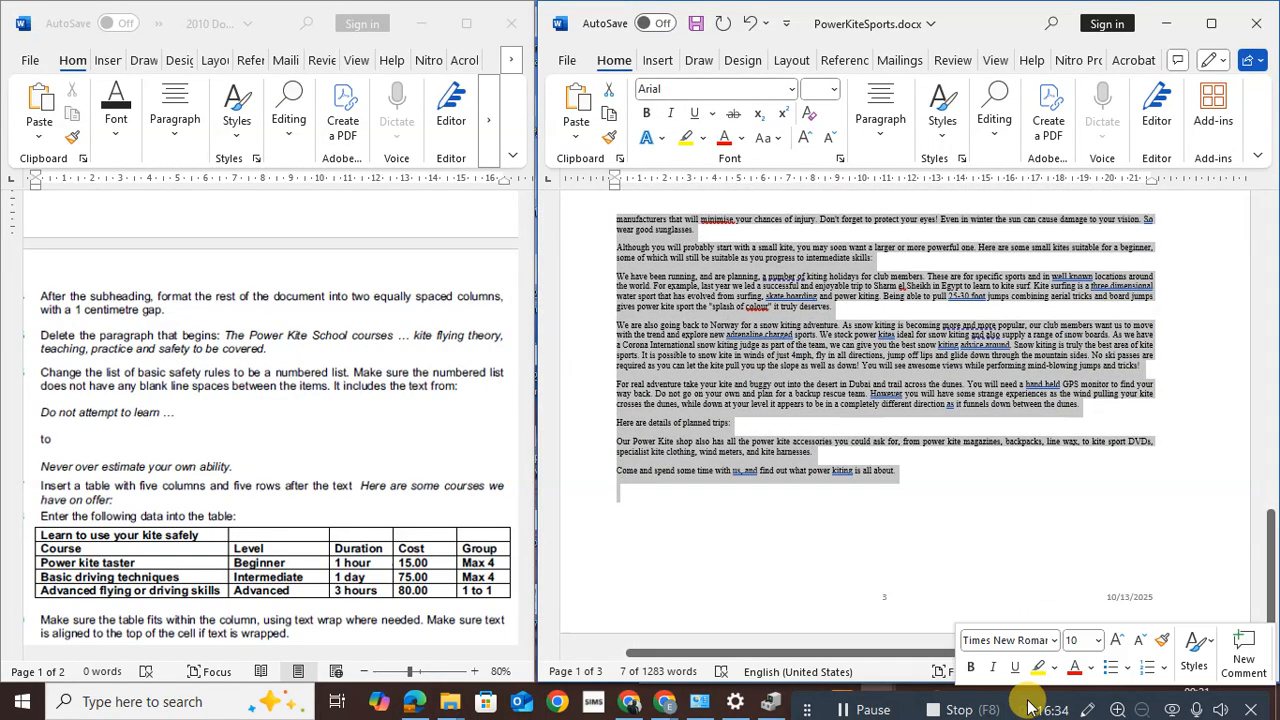
# Format the selected body text as two equal columns with 1 cm spacing between them
pyautogui.click(785, 61)
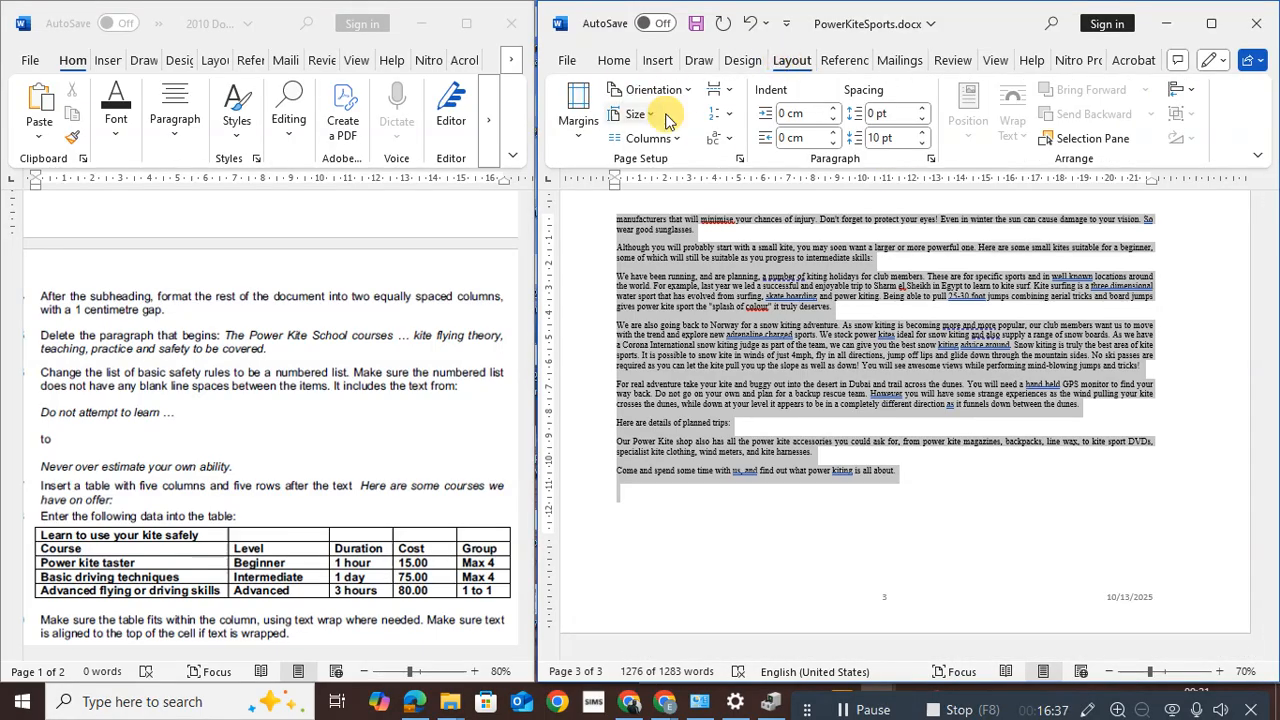
pyautogui.click(677, 139)
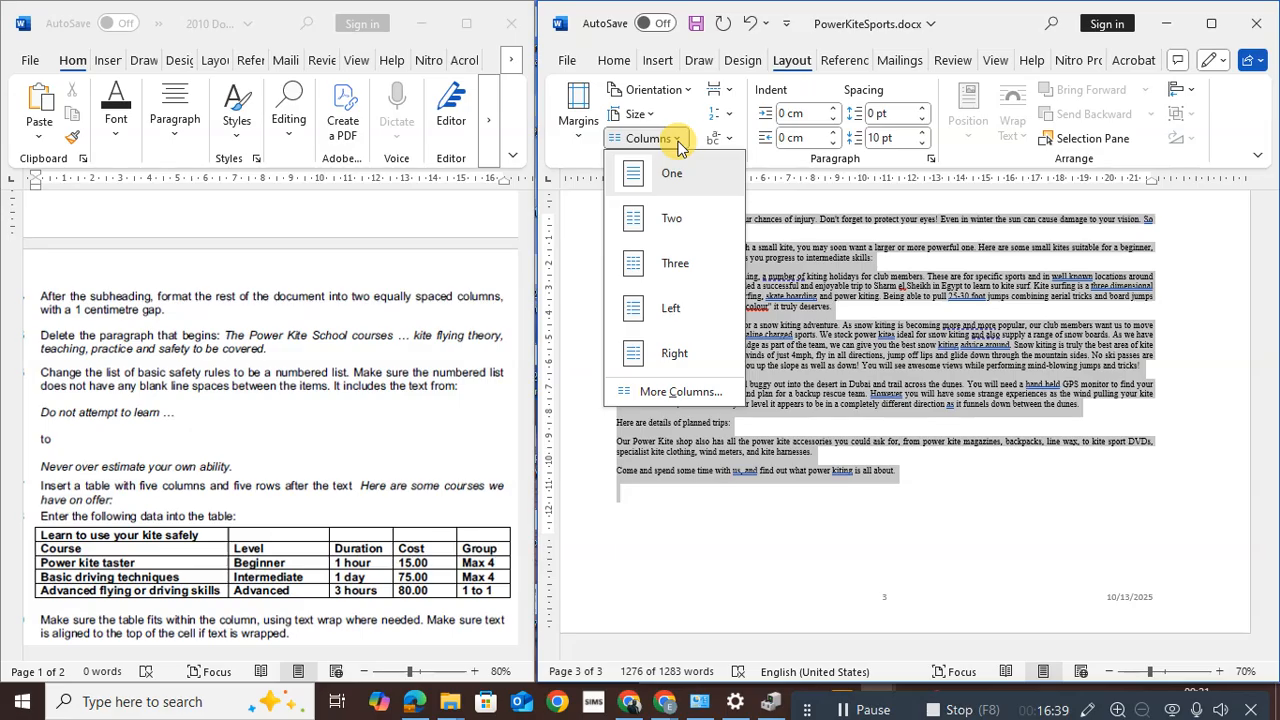
pyautogui.click(678, 400)
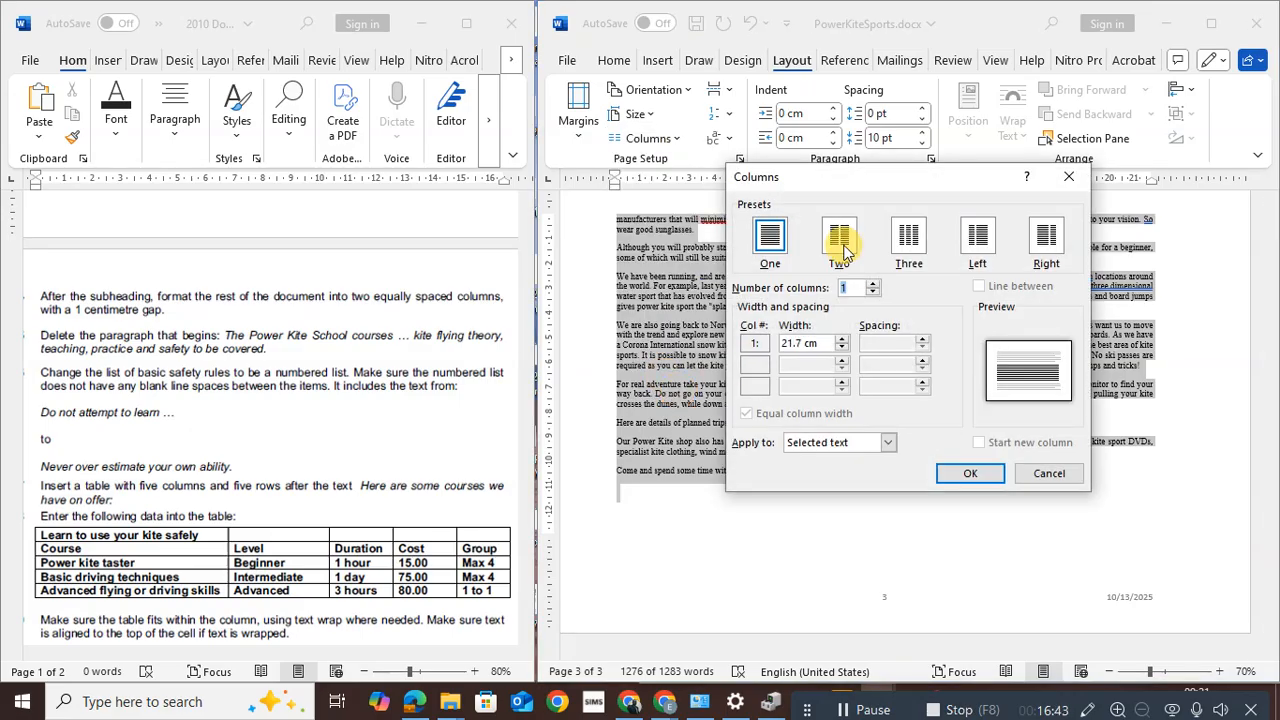
pyautogui.click(840, 240)
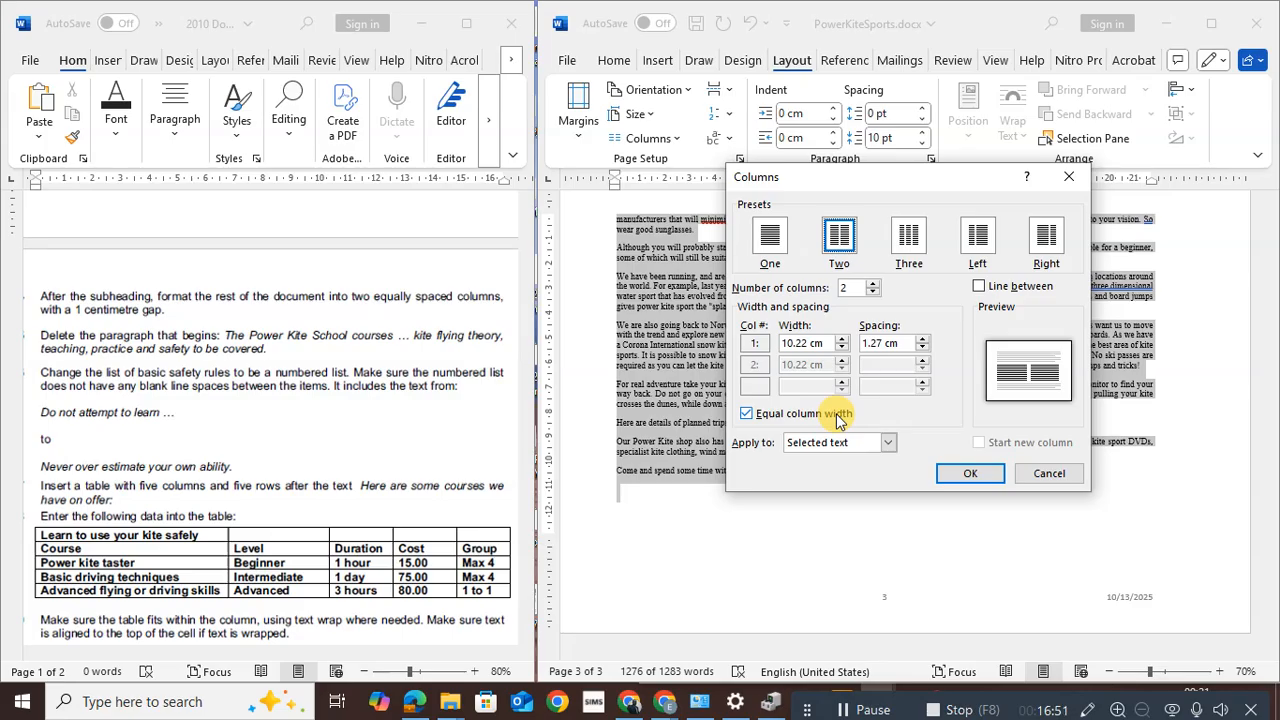
pyautogui.click(923, 349)
pyautogui.click(923, 349)
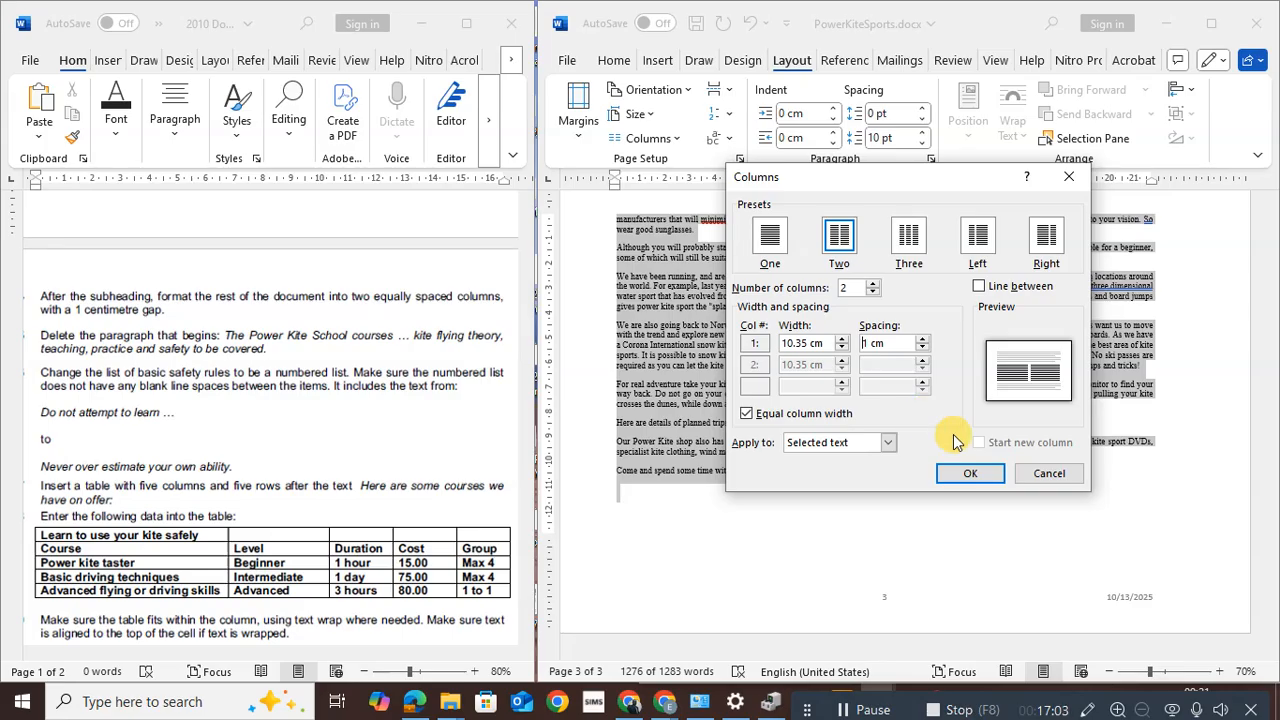
pyautogui.click(966, 474)
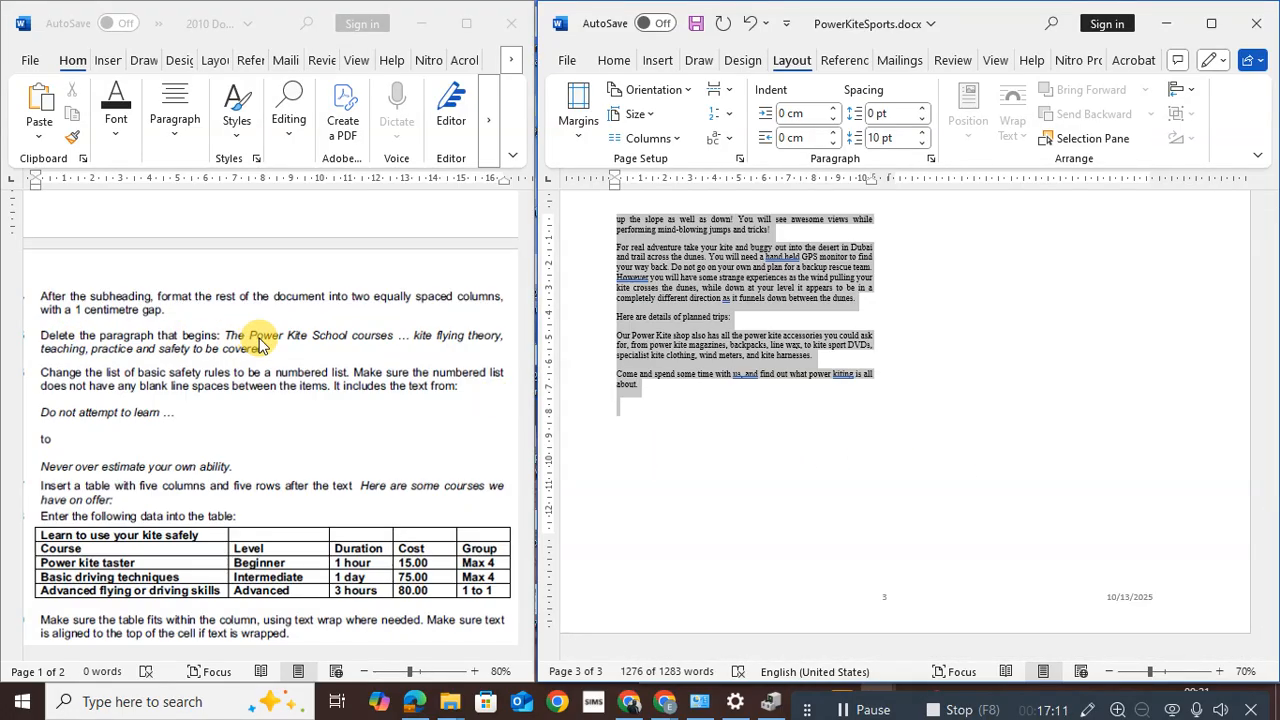
pyautogui.click(958, 325)
pyautogui.moveTo(1272, 555); pyautogui.dragTo(1250, 424)
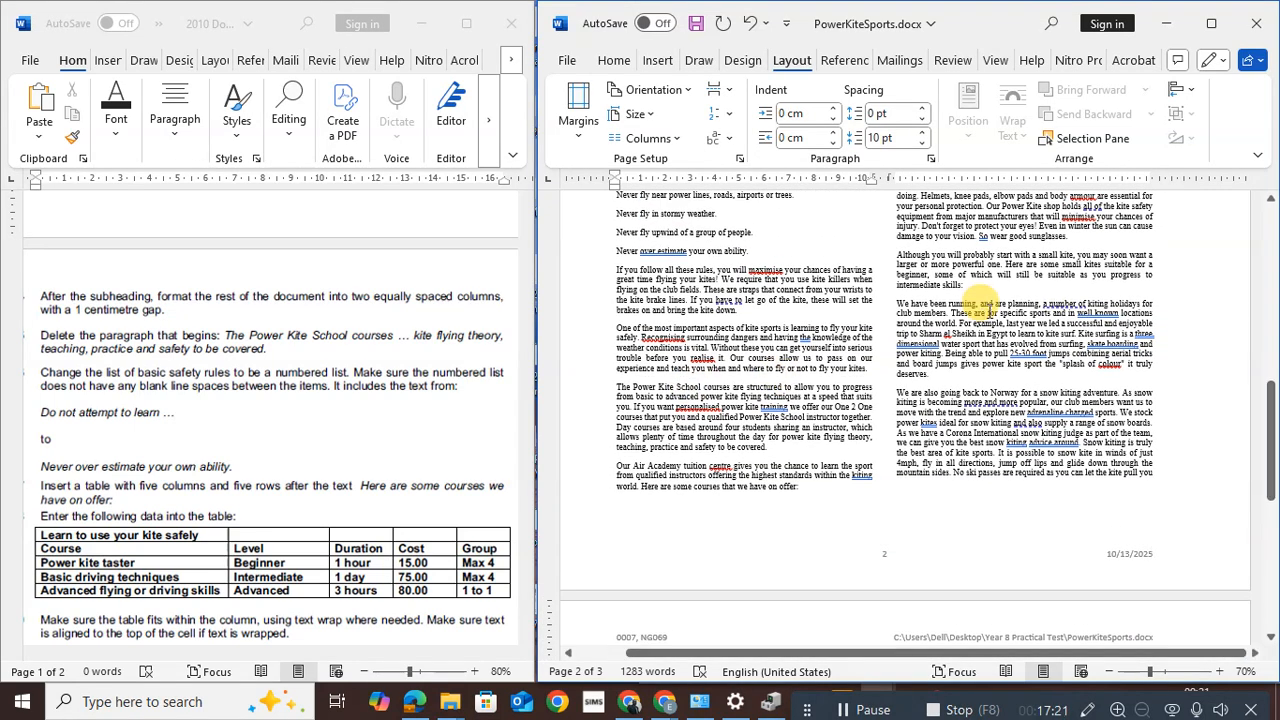
# Search the document for 'The power kite school'
pyautogui.click(612, 60)
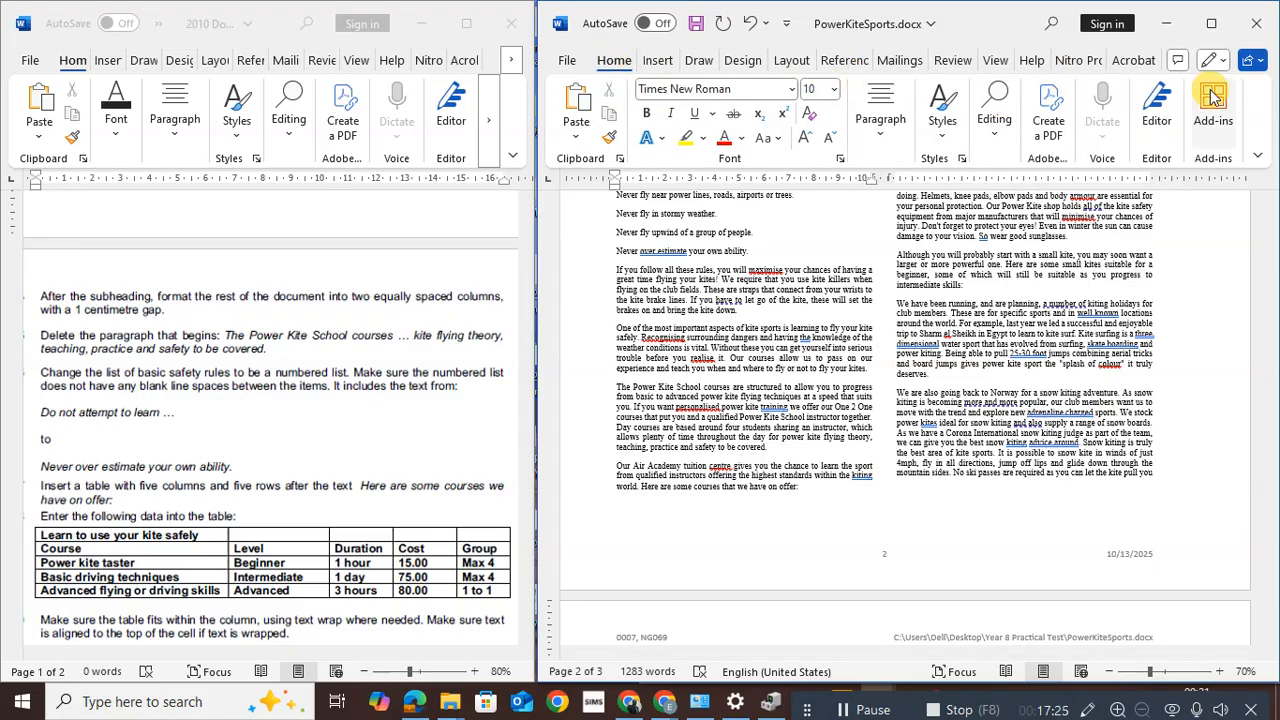
pyautogui.click(983, 134)
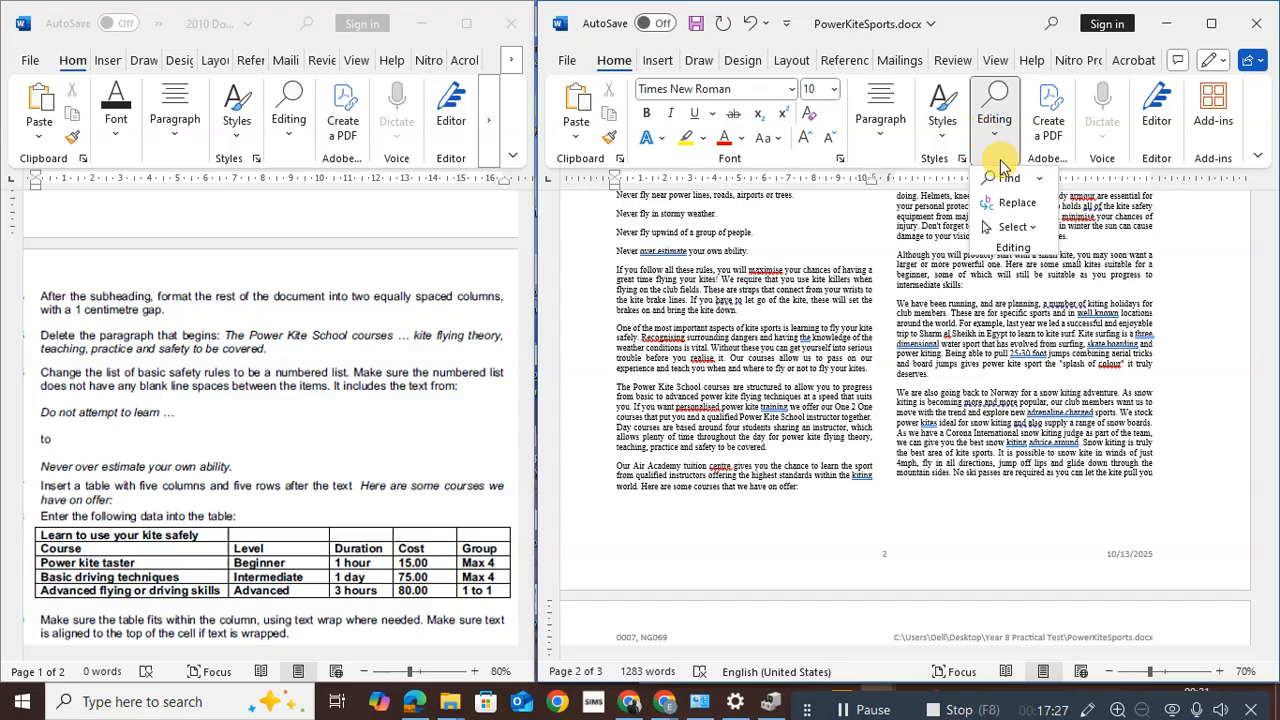
pyautogui.click(1009, 178)
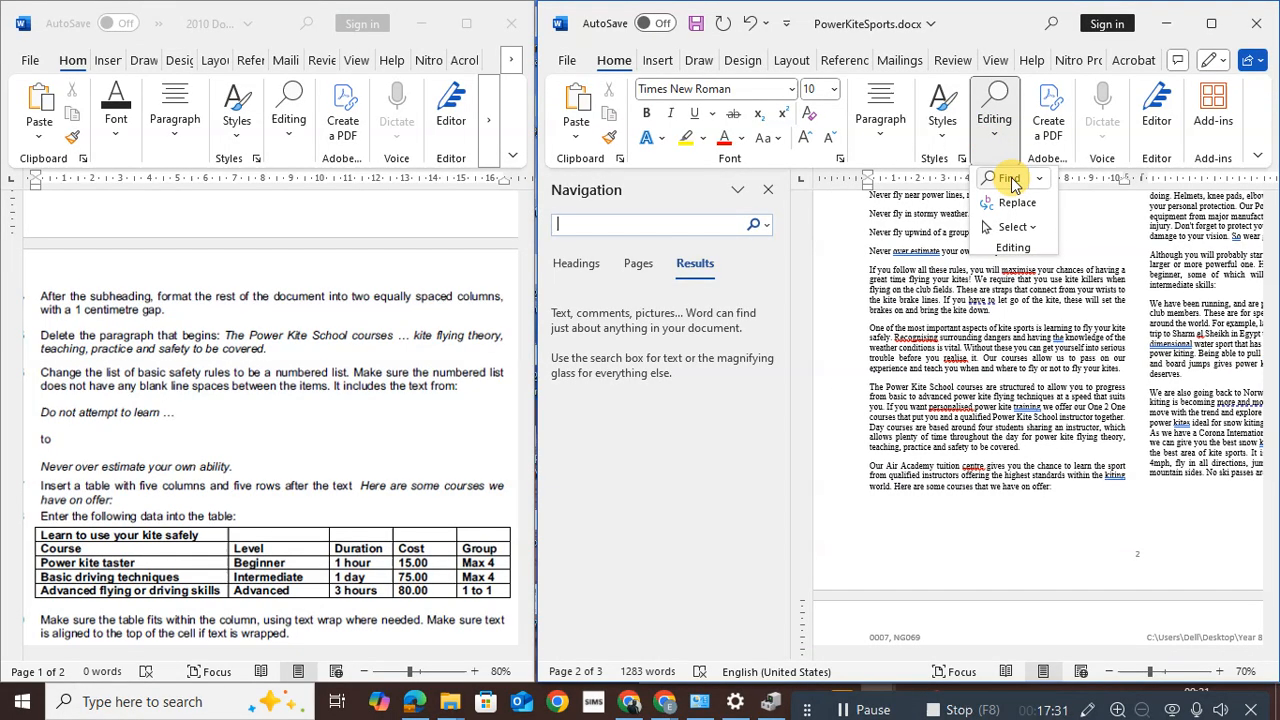
pyautogui.write('The pow')
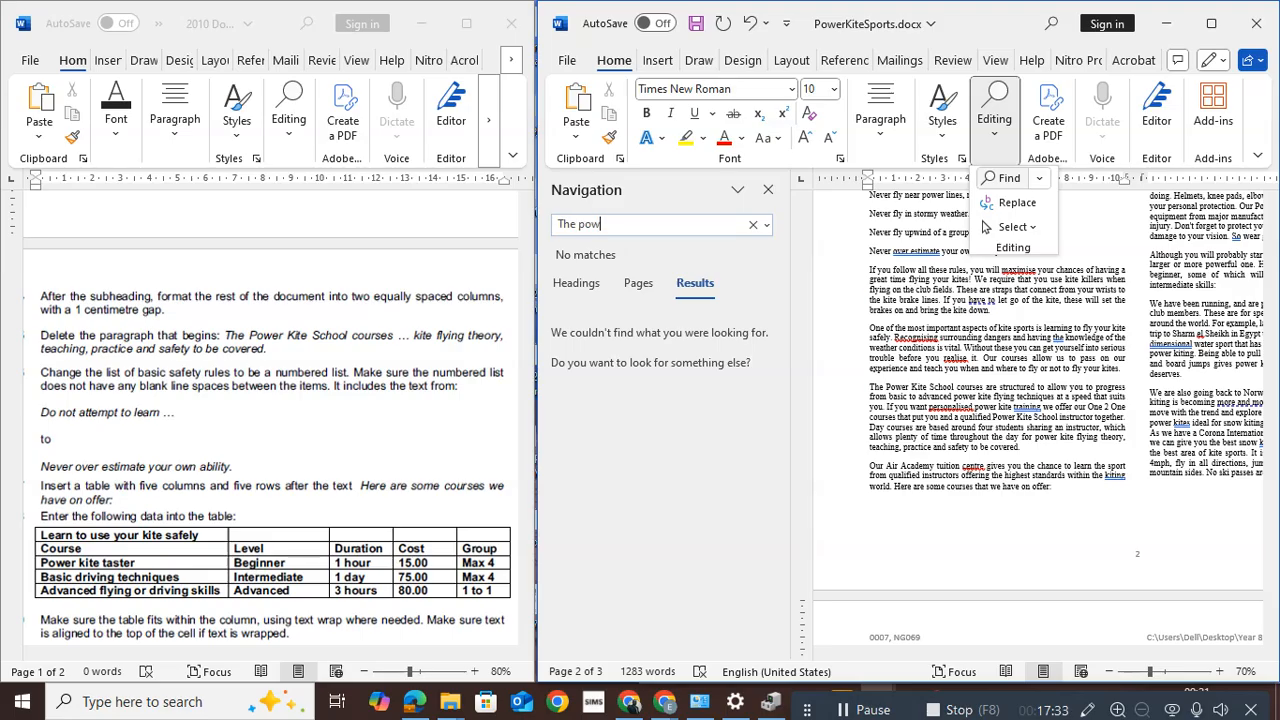
pyautogui.write('er kite')
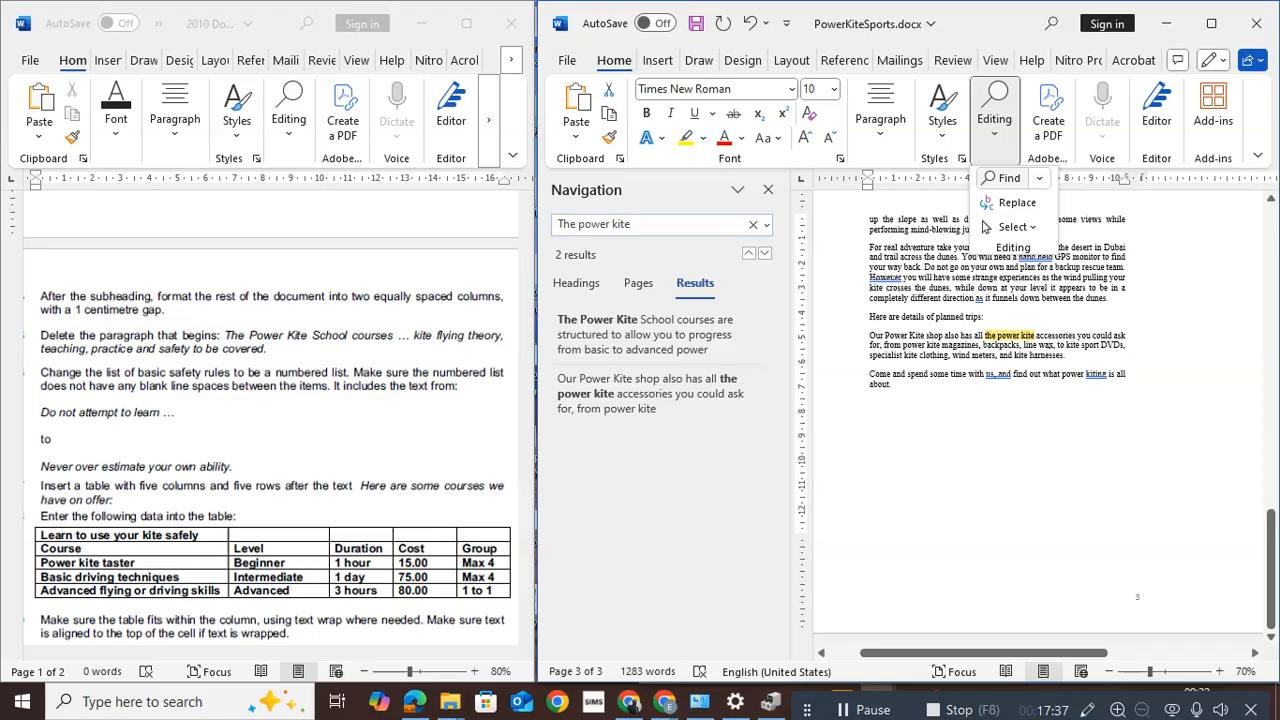
pyautogui.write(' schoo')
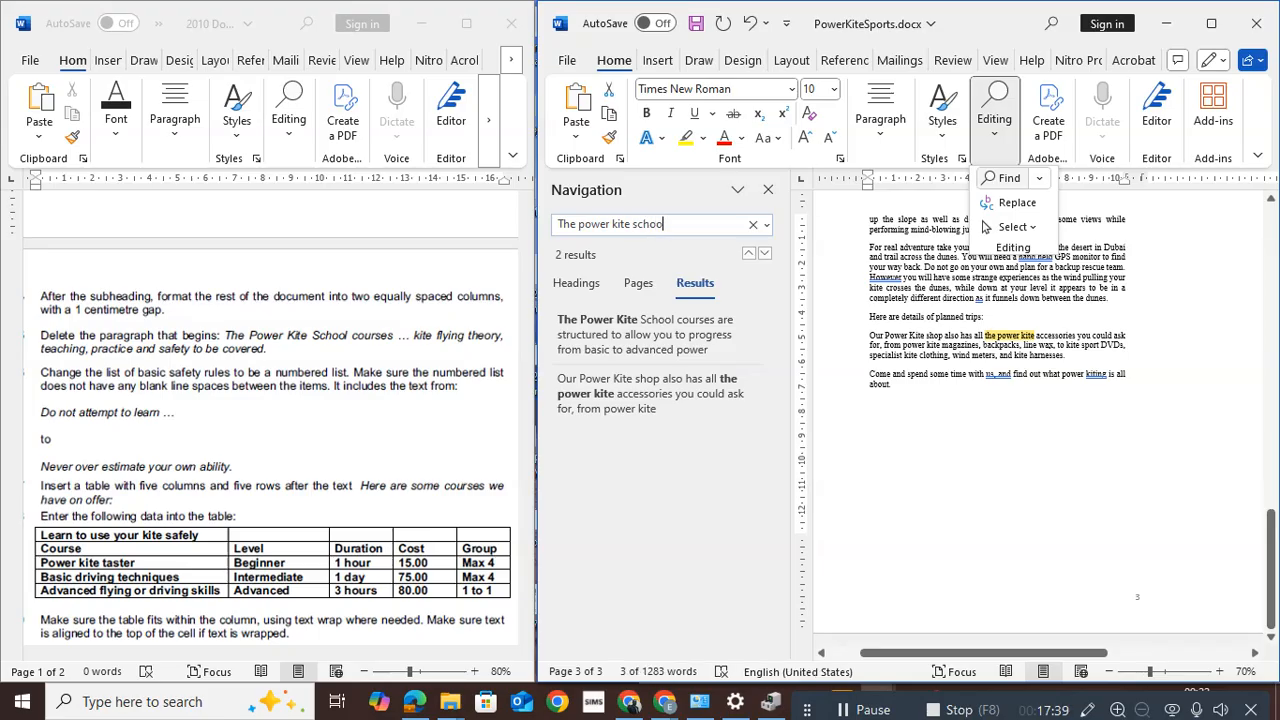
pyautogui.write('l courses')
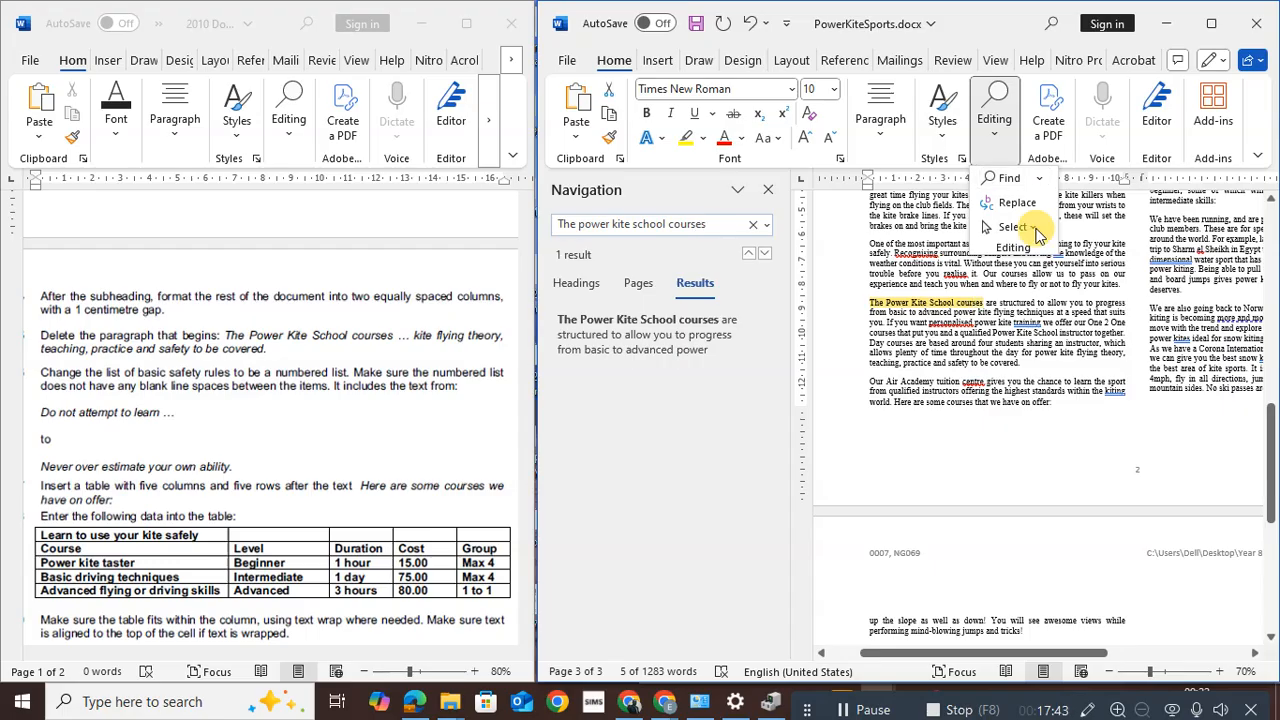
pyautogui.click(886, 311)
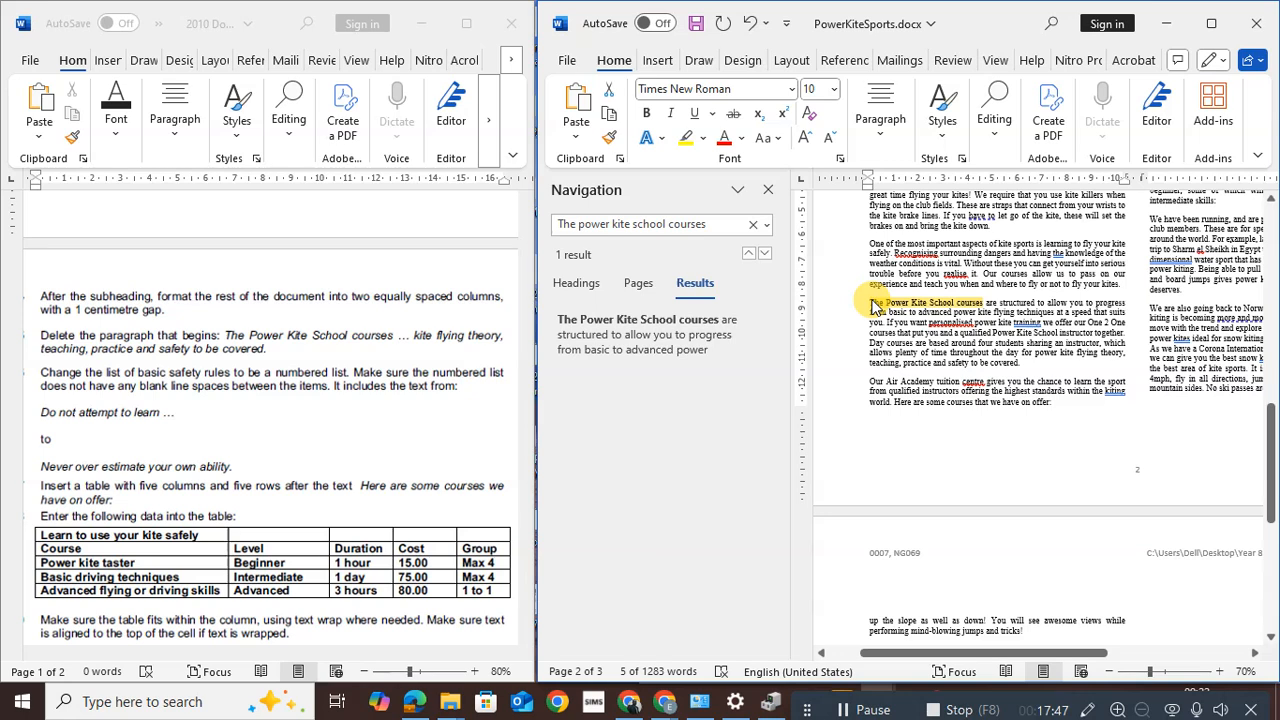
# Delete the found 'The Power Kite School courses' paragraph and the empty line it leaves
pyautogui.click(871, 302)
pyautogui.moveTo(869, 301); pyautogui.dragTo(1024, 367)
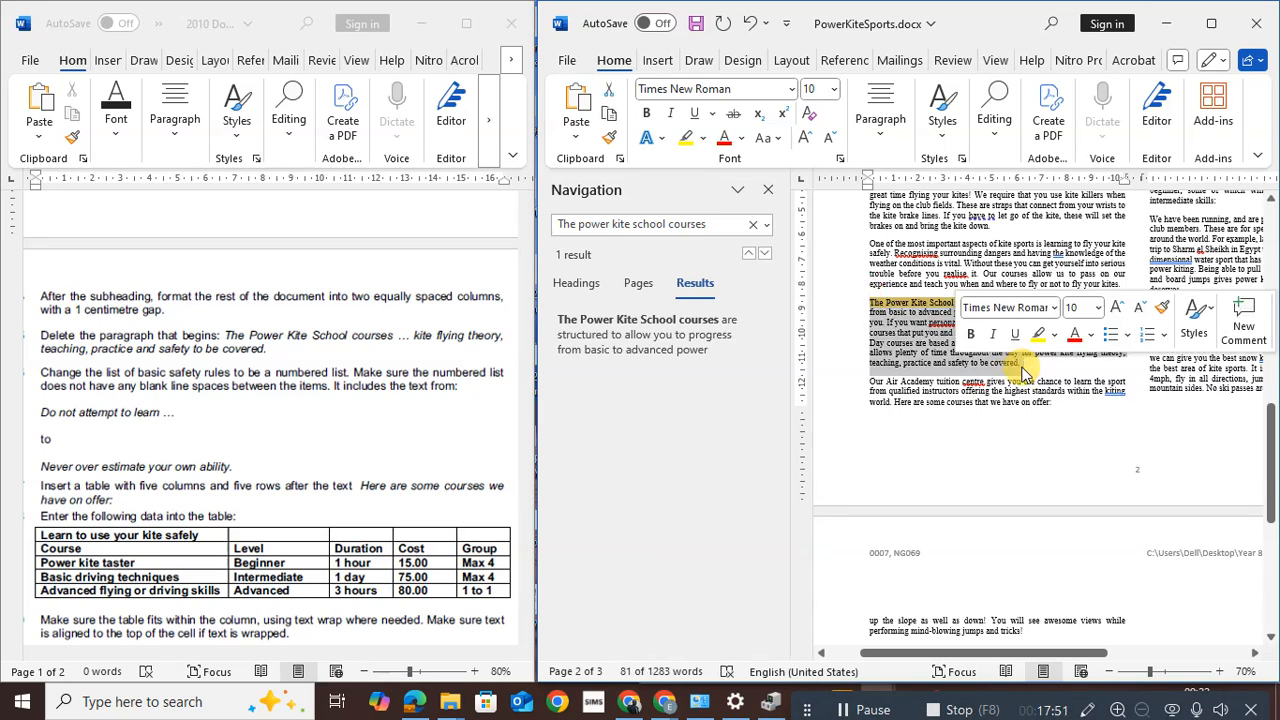
pyautogui.press('Delete')
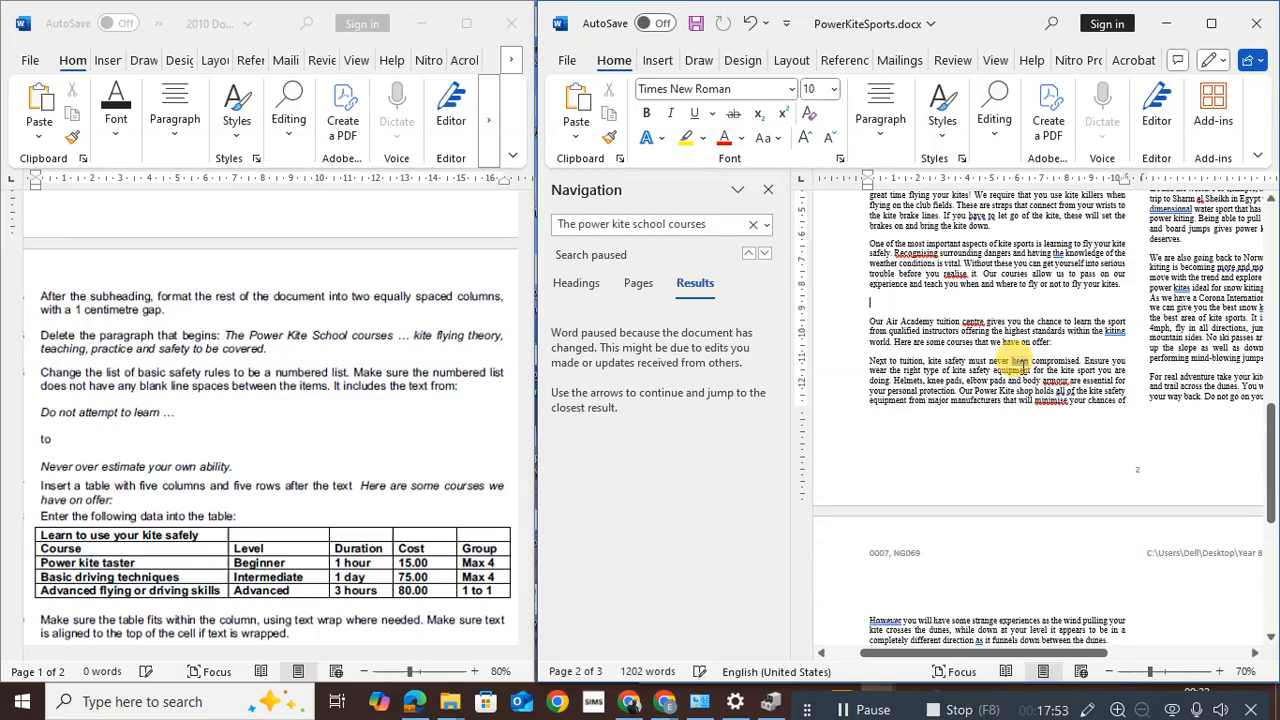
pyautogui.press('Delete')
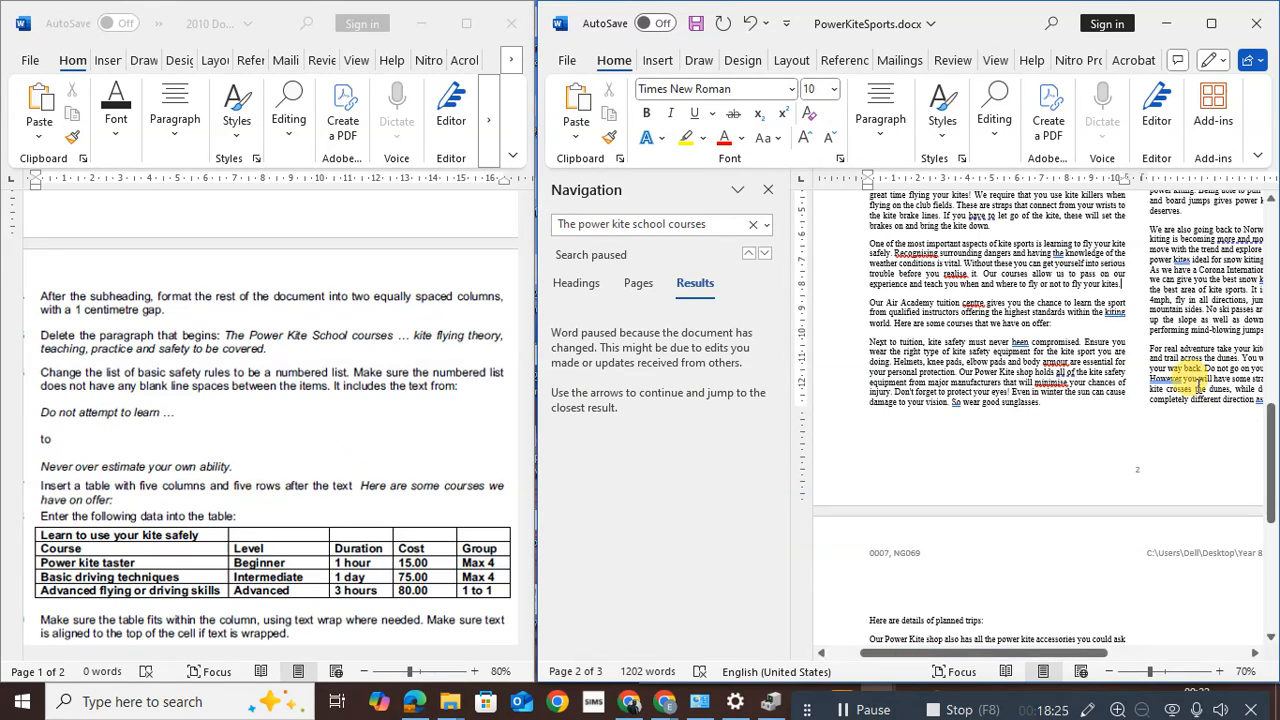
# Number the safety rules from 'Do not attempt' to 'Never over estimate' in 1. 2. 3. format
pyautogui.moveTo(1270, 455); pyautogui.dragTo(1262, 311)
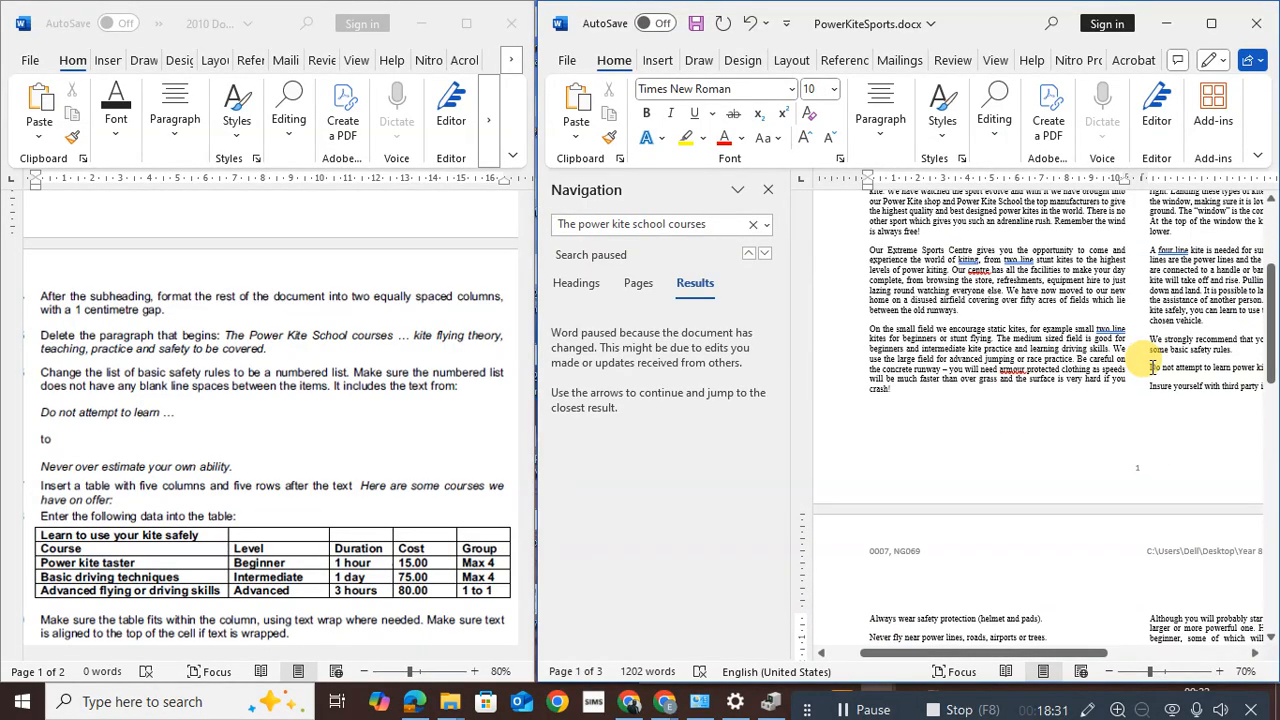
pyautogui.moveTo(1155, 367); pyautogui.dragTo(1000, 558)
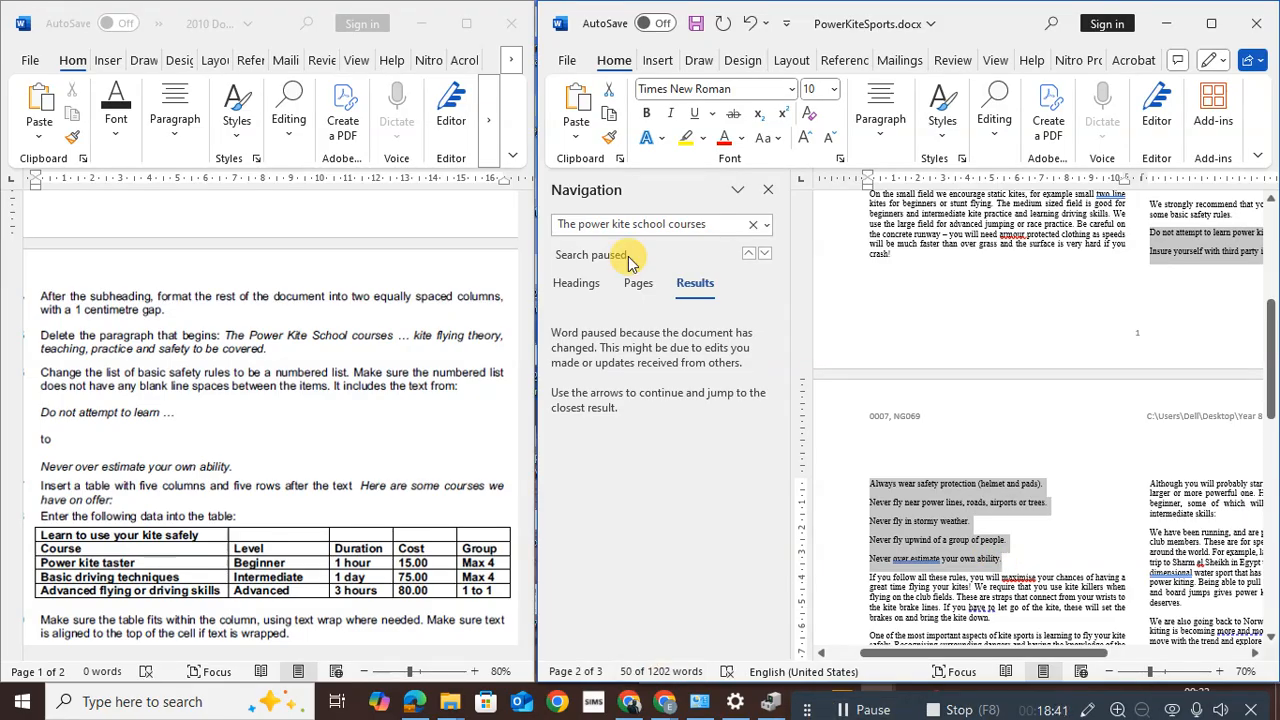
pyautogui.click(881, 135)
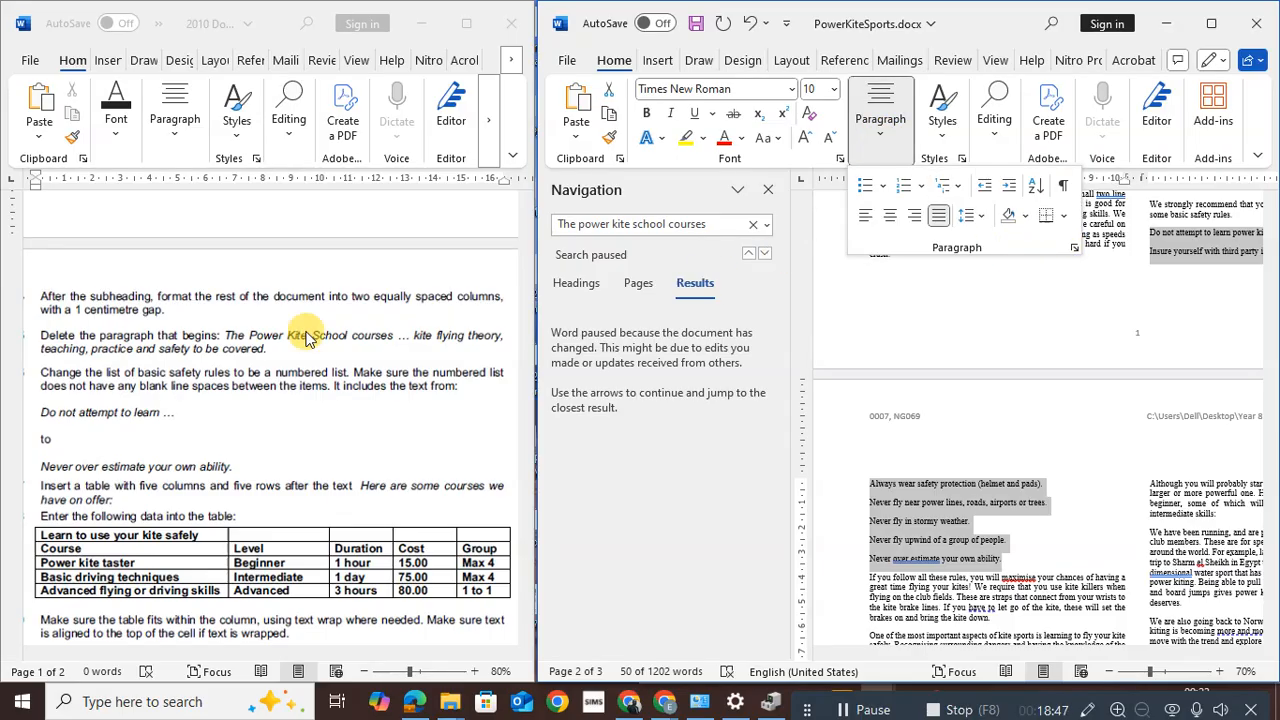
pyautogui.click(919, 187)
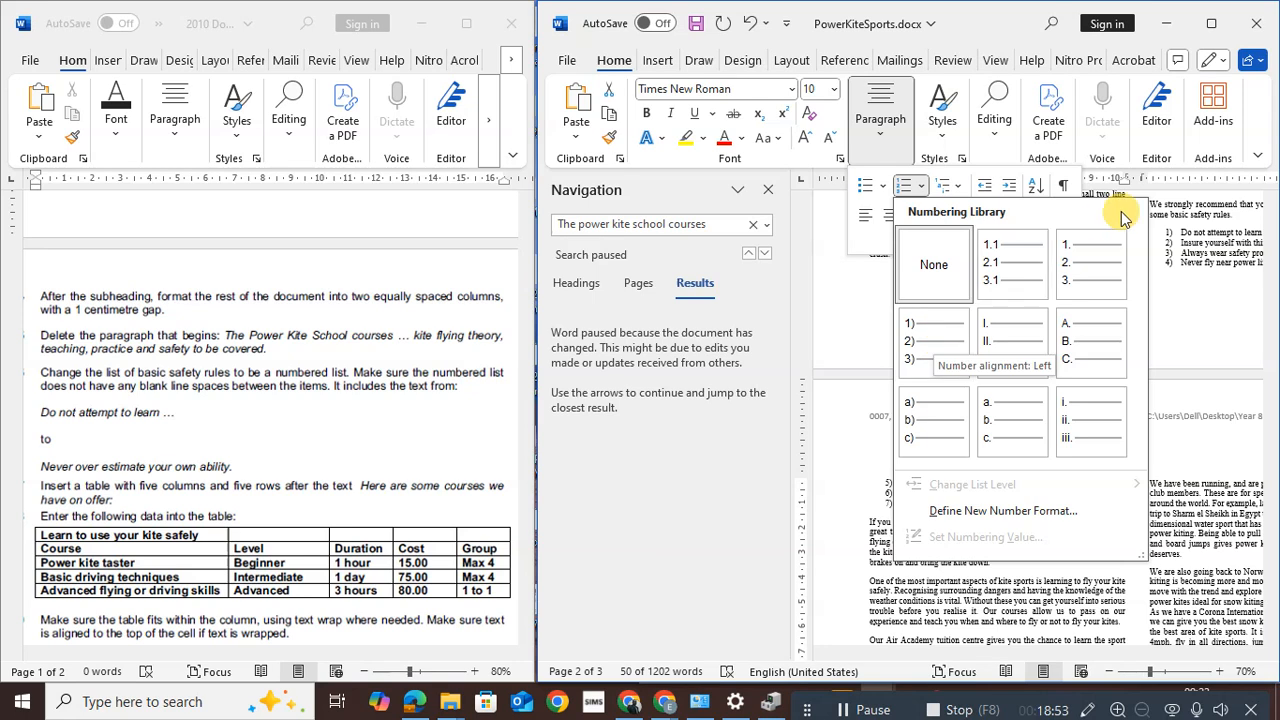
pyautogui.click(1095, 260)
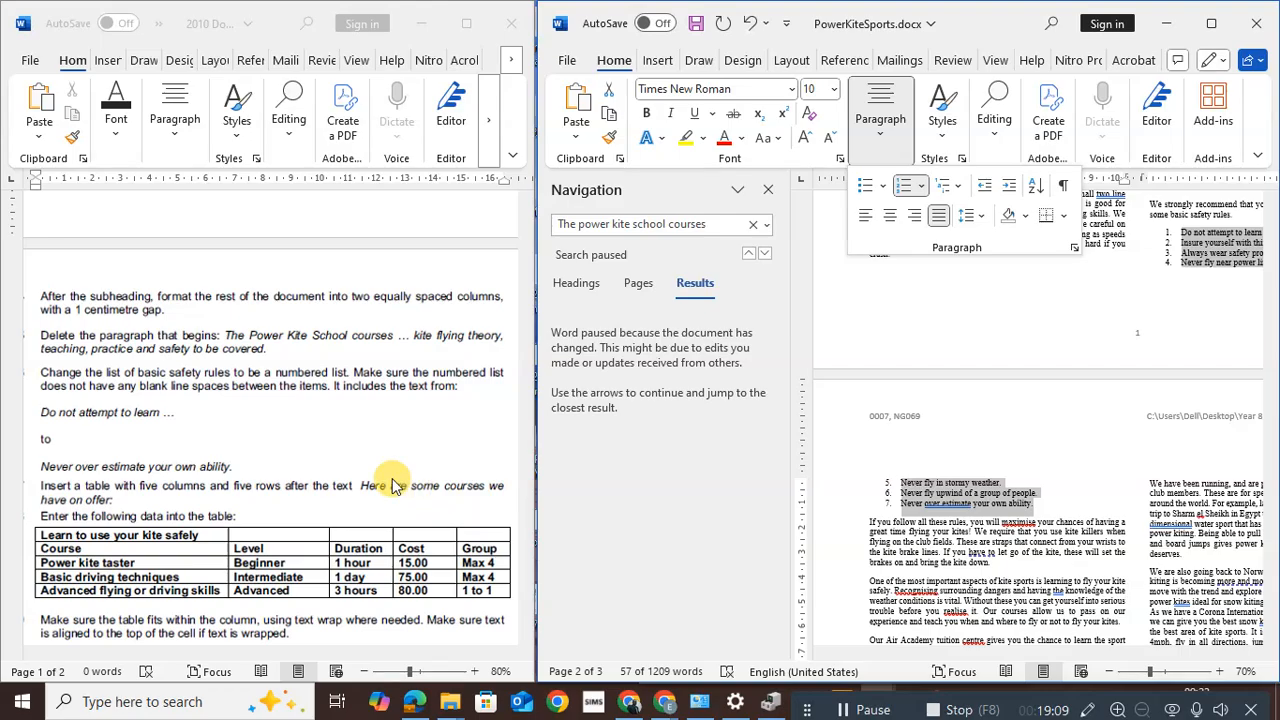
# Replace the old search with 'here are some courses we hav', which finds no match
pyautogui.click(706, 225)
pyautogui.click(755, 225)
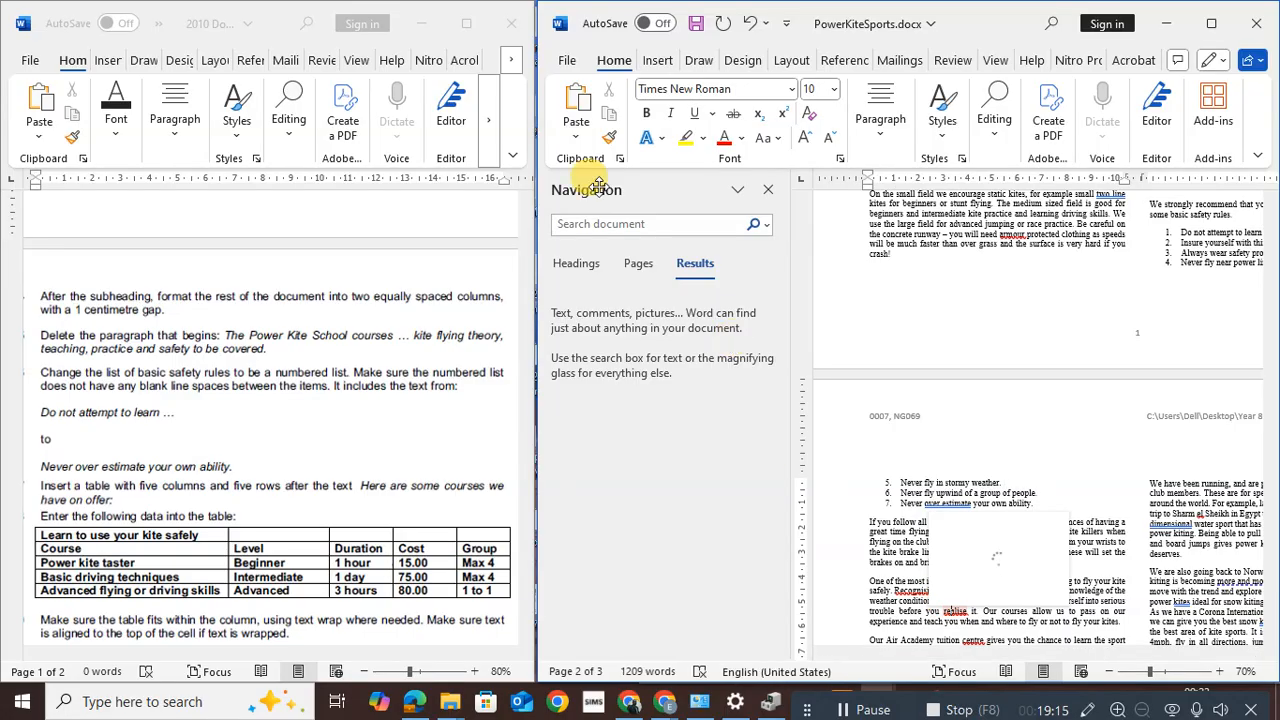
pyautogui.click(600, 222)
pyautogui.write('here are some')
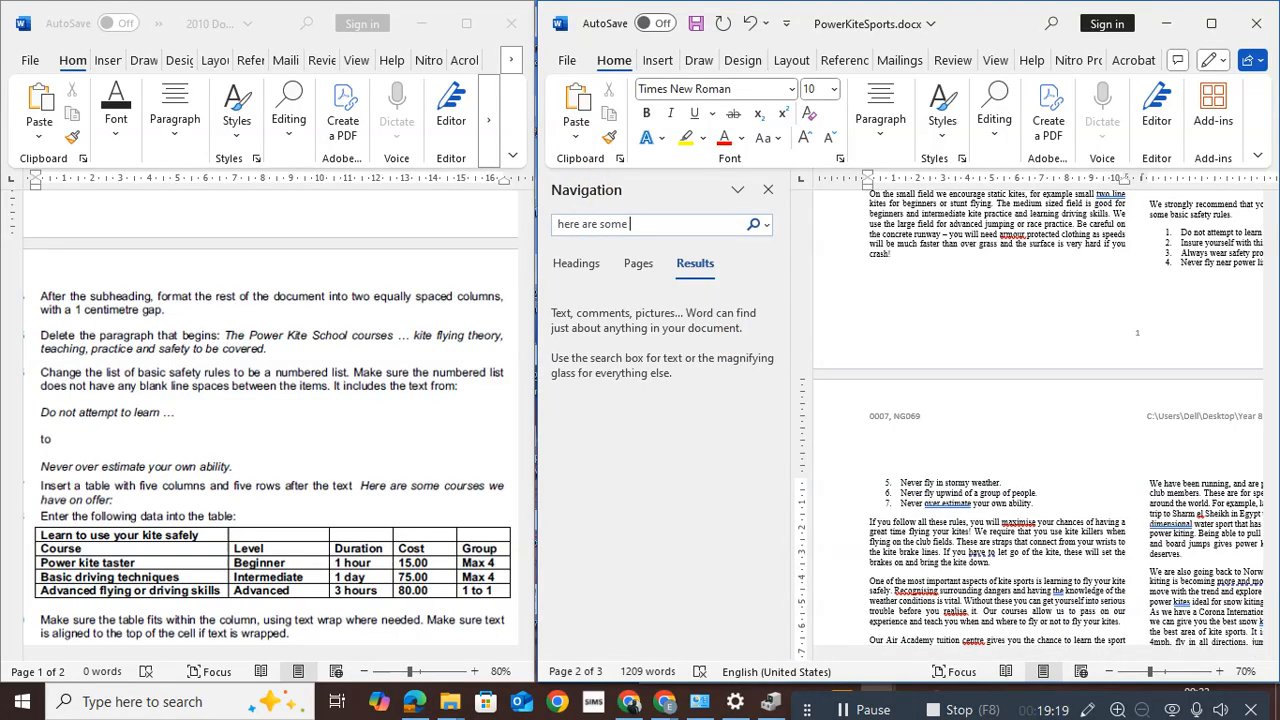
pyautogui.write(' courses we have on offer')
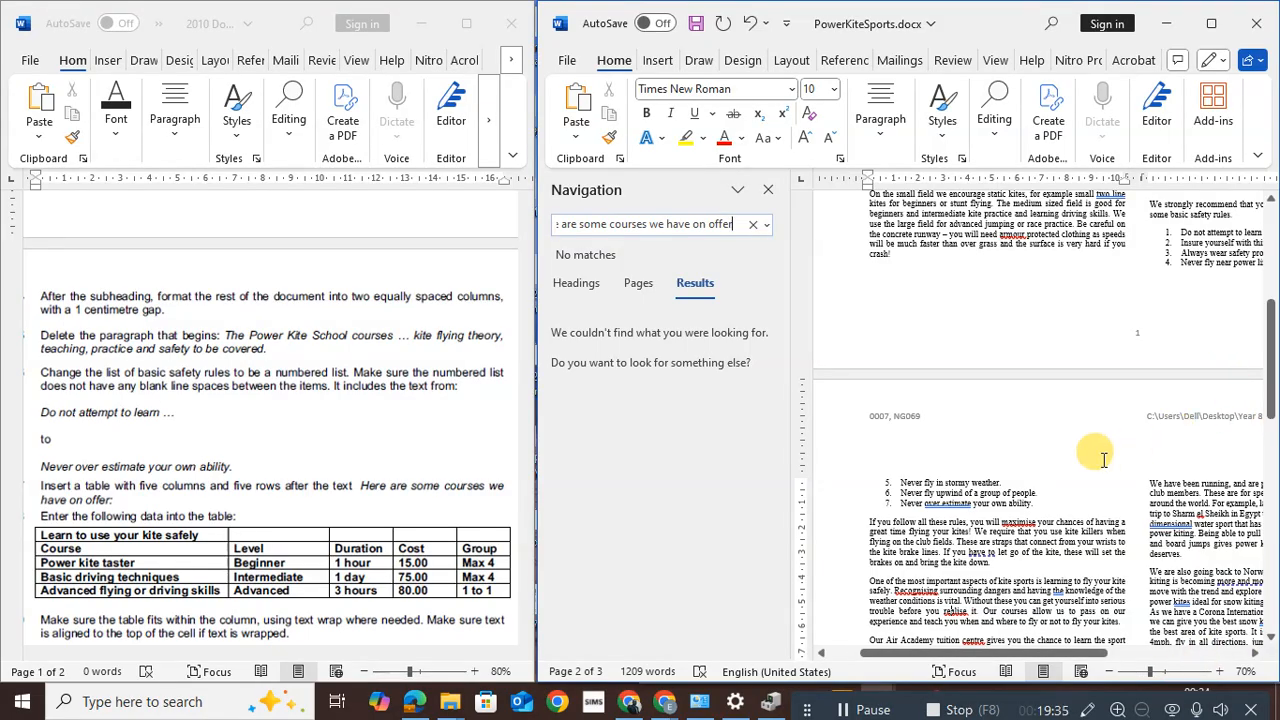
pyautogui.moveTo(1272, 392); pyautogui.dragTo(1263, 538)
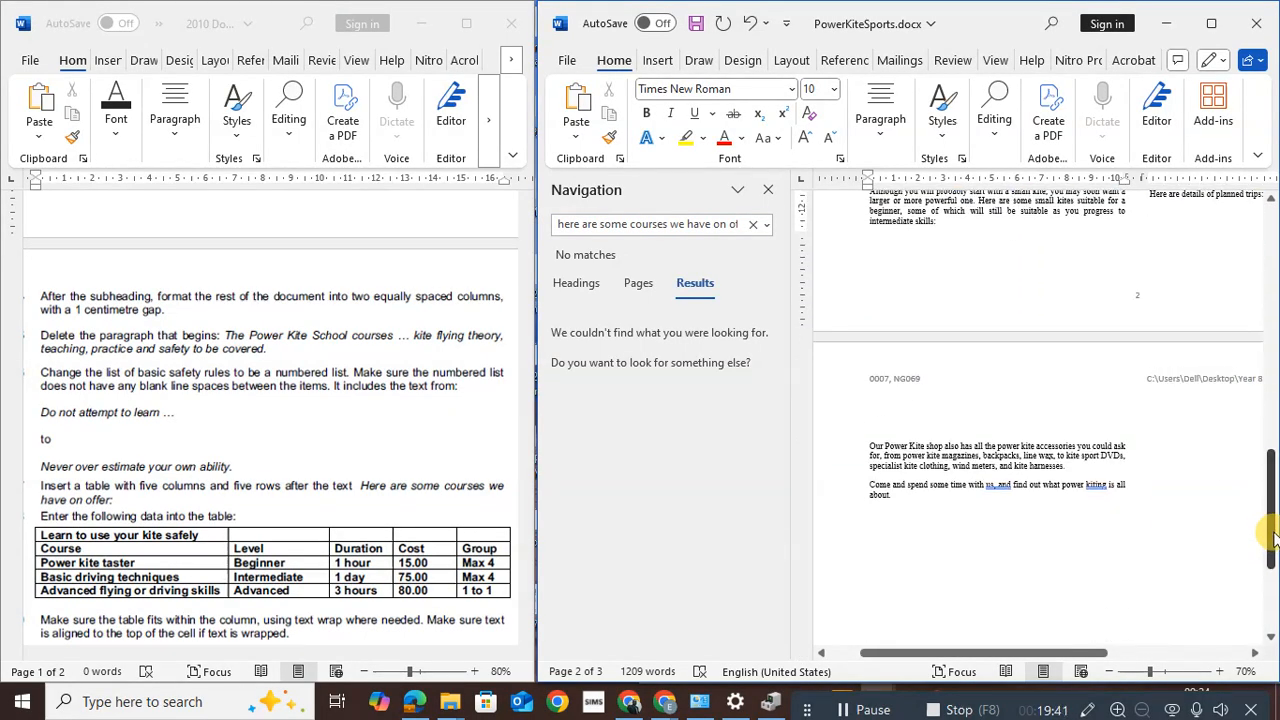
pyautogui.click(563, 222)
pyautogui.click(562, 223)
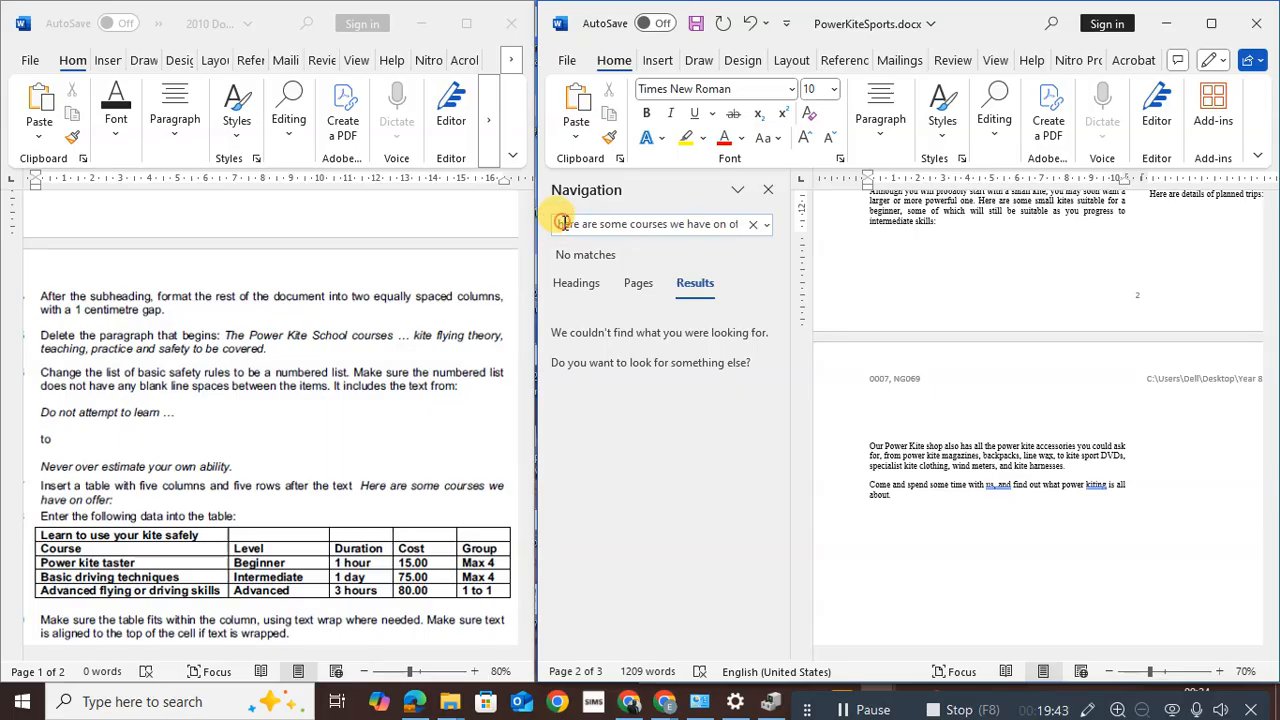
pyautogui.scroll(3, 1038, 415)
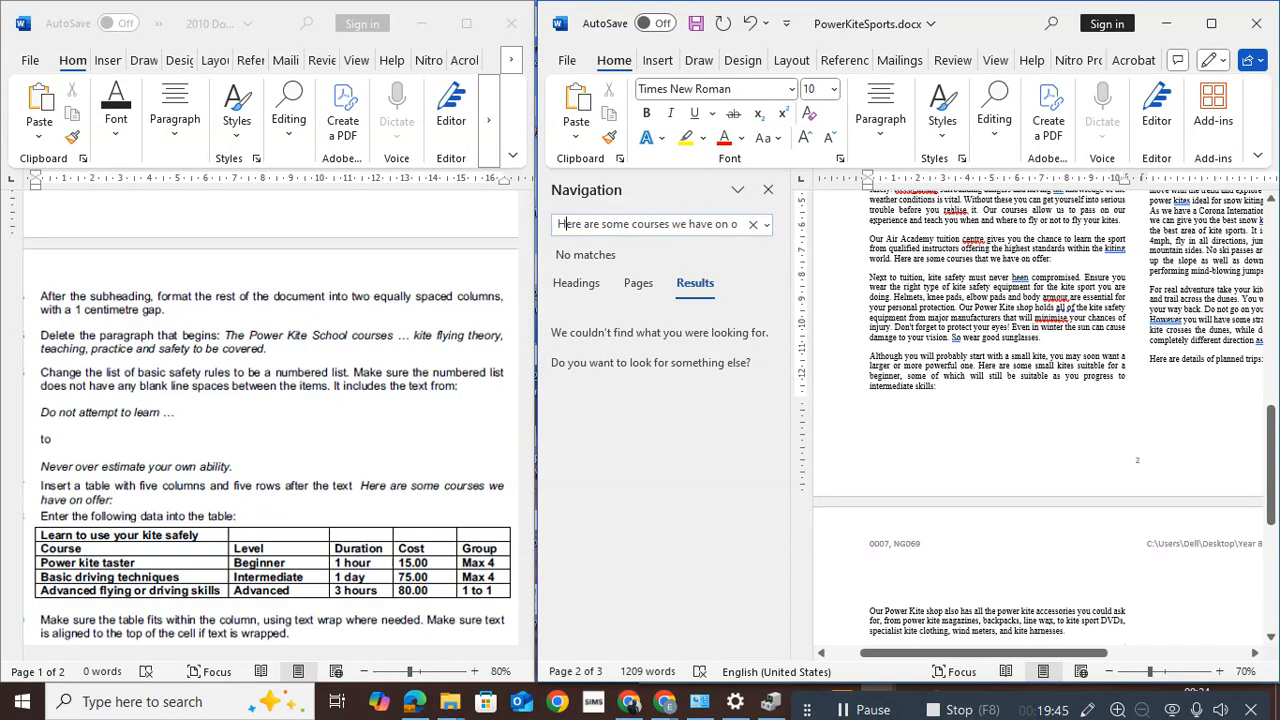
pyautogui.moveTo(1270, 440); pyautogui.dragTo(1229, 362)
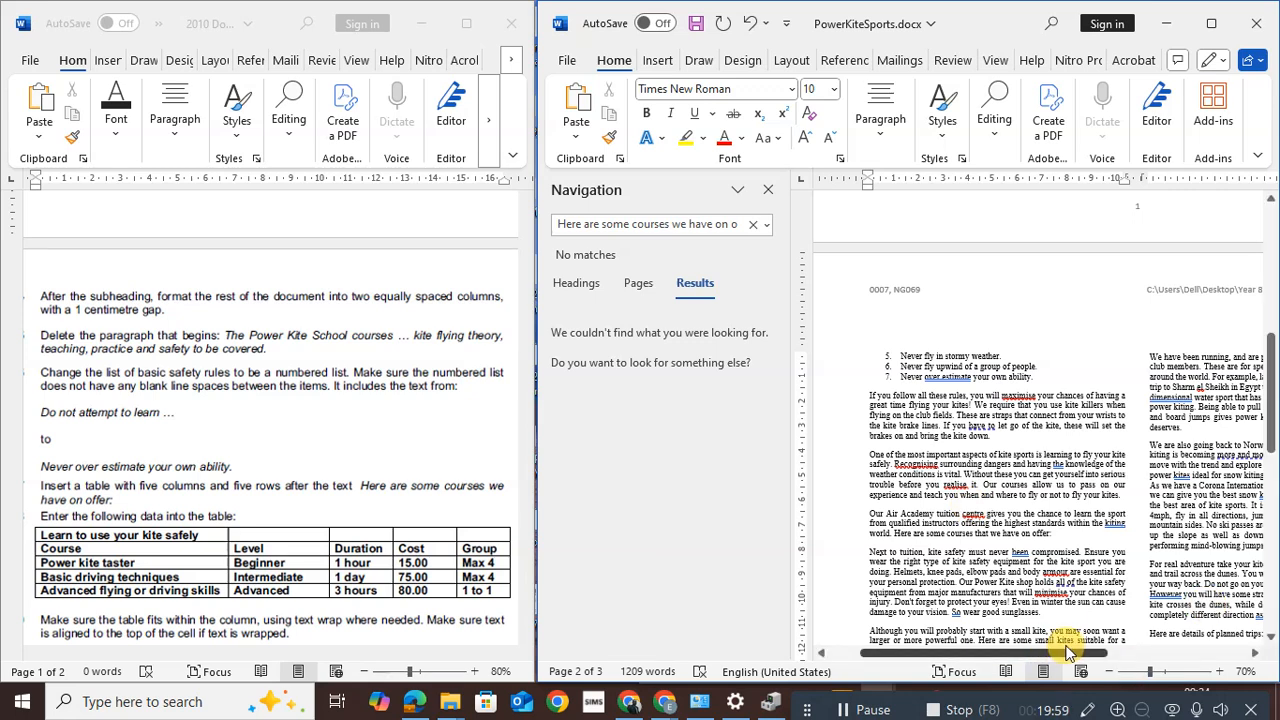
pyautogui.moveTo(1068, 652); pyautogui.dragTo(1153, 662)
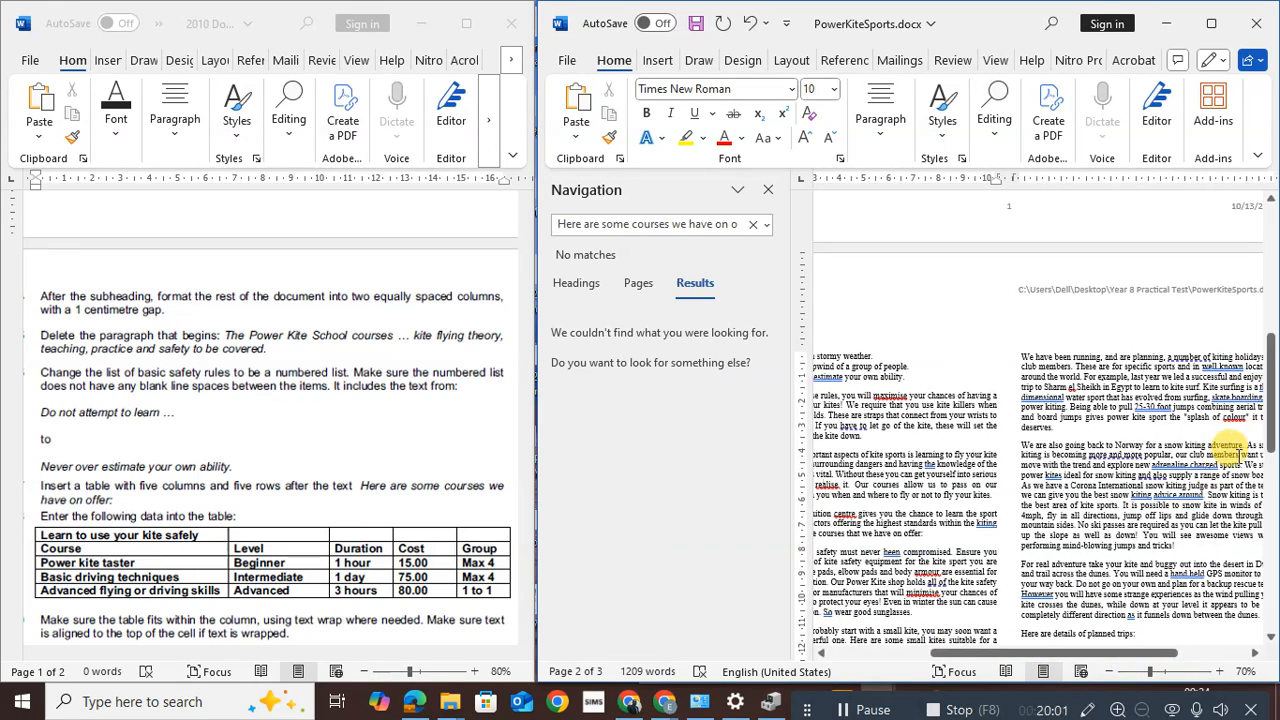
pyautogui.moveTo(1272, 425); pyautogui.dragTo(1270, 549)
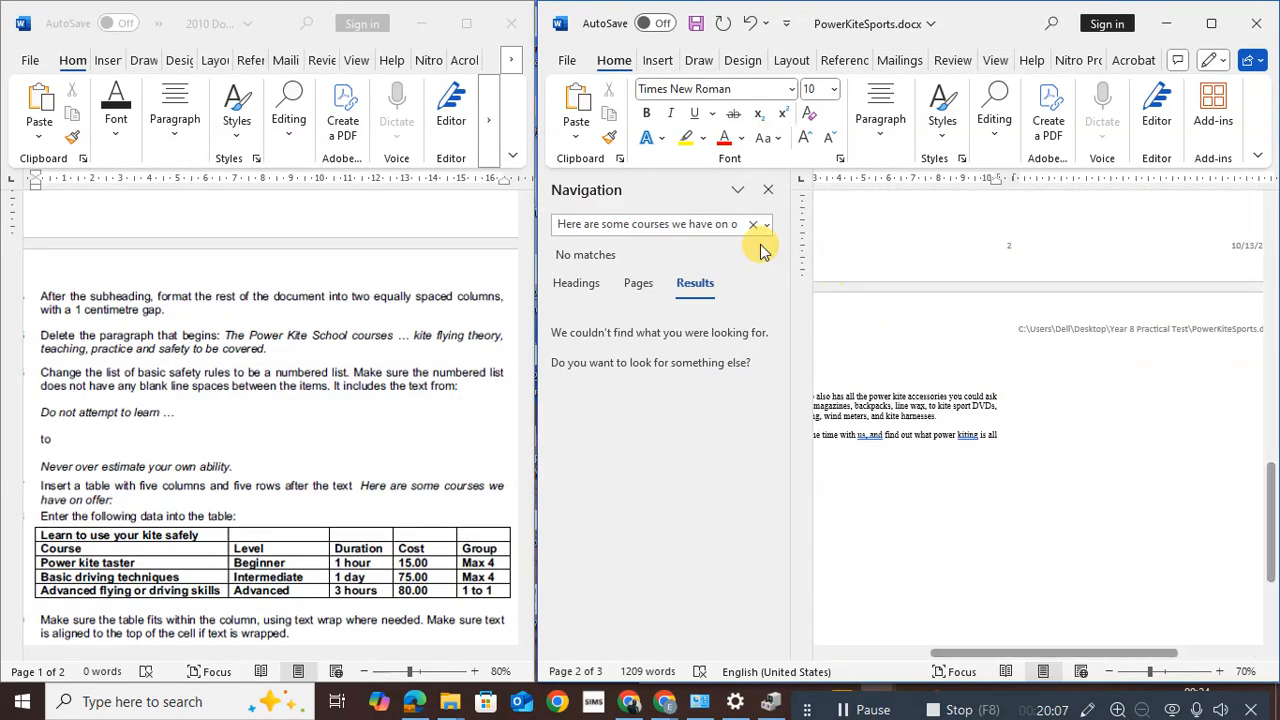
# Close the Navigation pane and zoom the page view to 80%
pyautogui.click(620, 282)
pyautogui.click(583, 285)
pyautogui.click(690, 284)
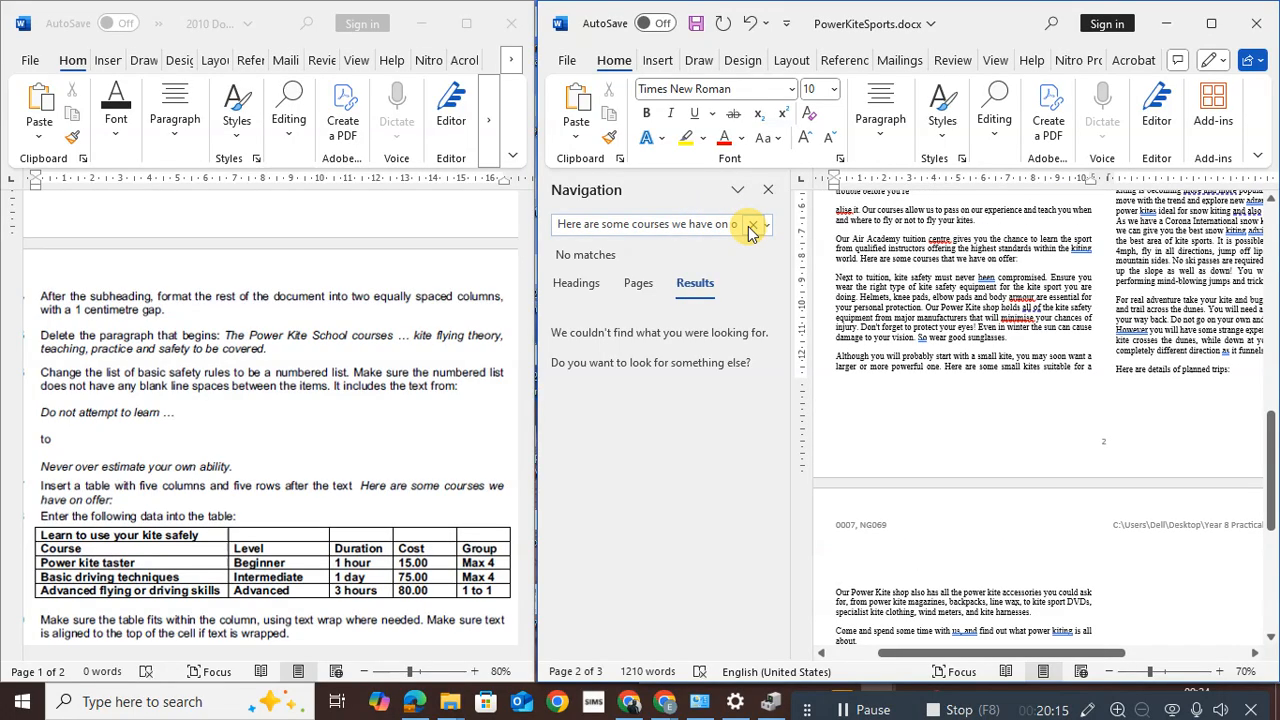
pyautogui.click(768, 189)
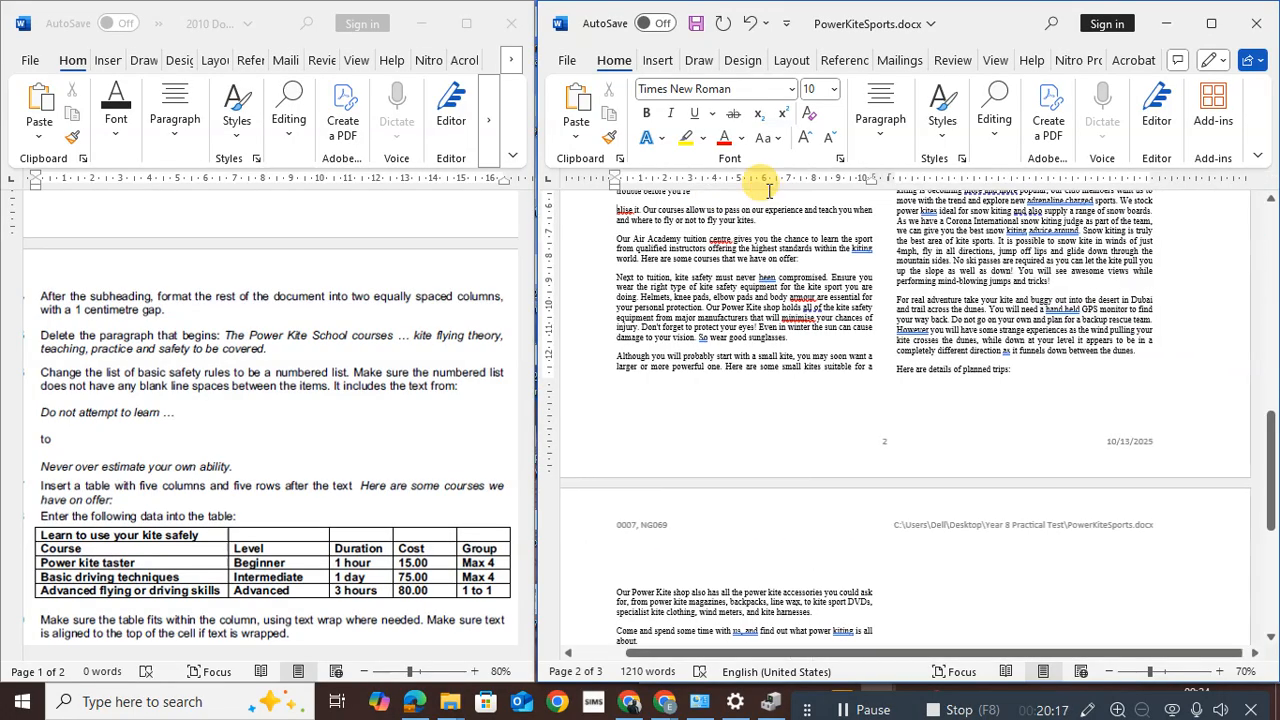
pyautogui.moveTo(1270, 456); pyautogui.dragTo(1263, 393)
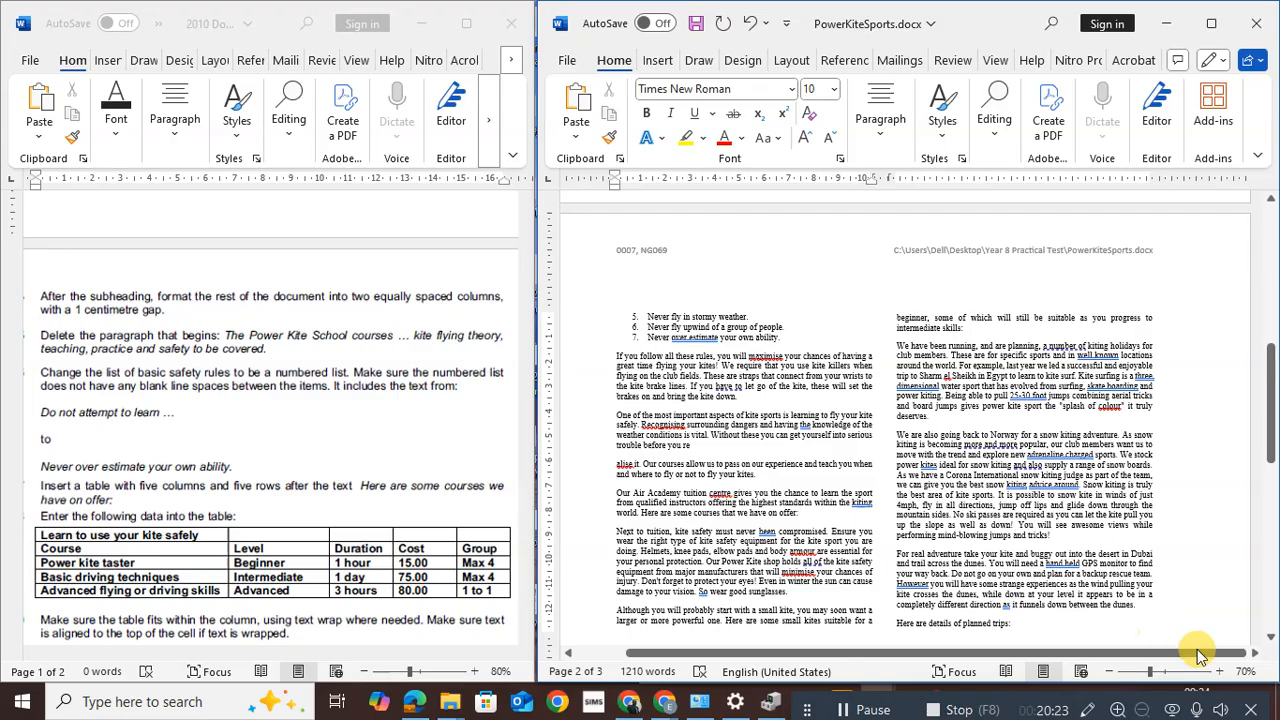
pyautogui.click(1219, 672)
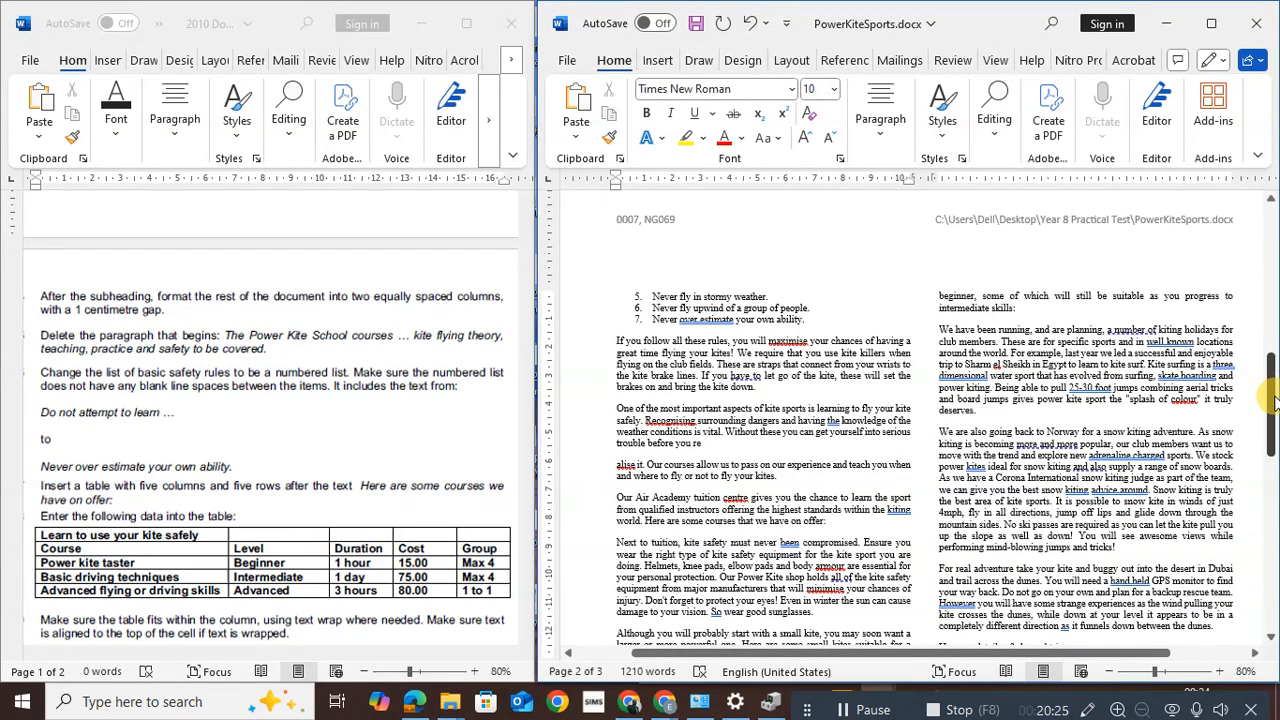
# Insert an empty paragraph after page 2's 'Here are some courses that we have on offer:' line
pyautogui.moveTo(1273, 405); pyautogui.dragTo(1272, 300)
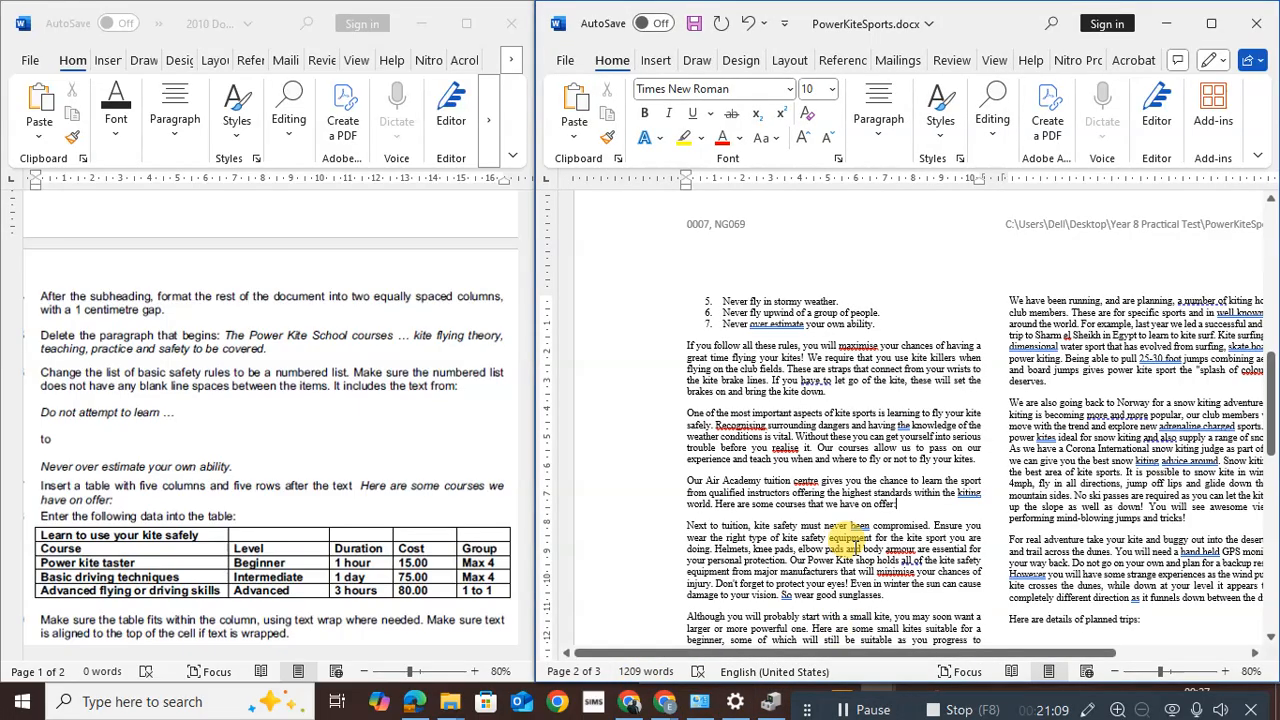
pyautogui.click(902, 504)
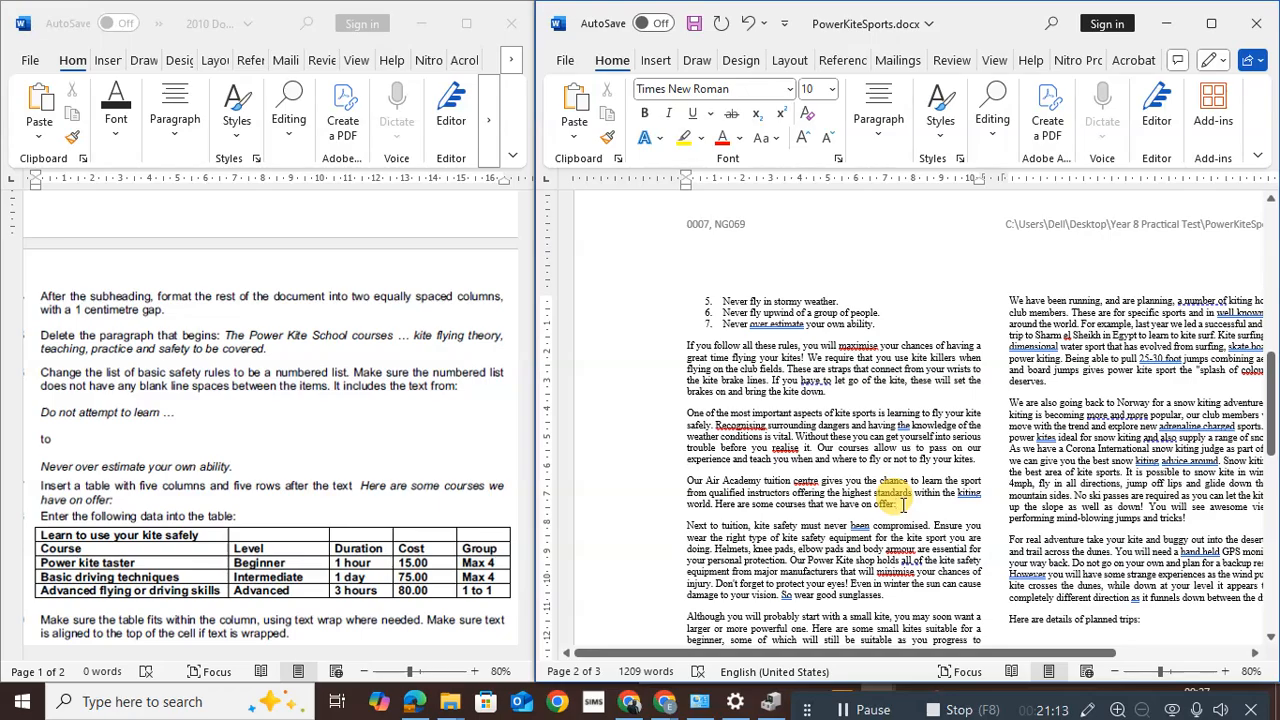
pyautogui.press('Return')
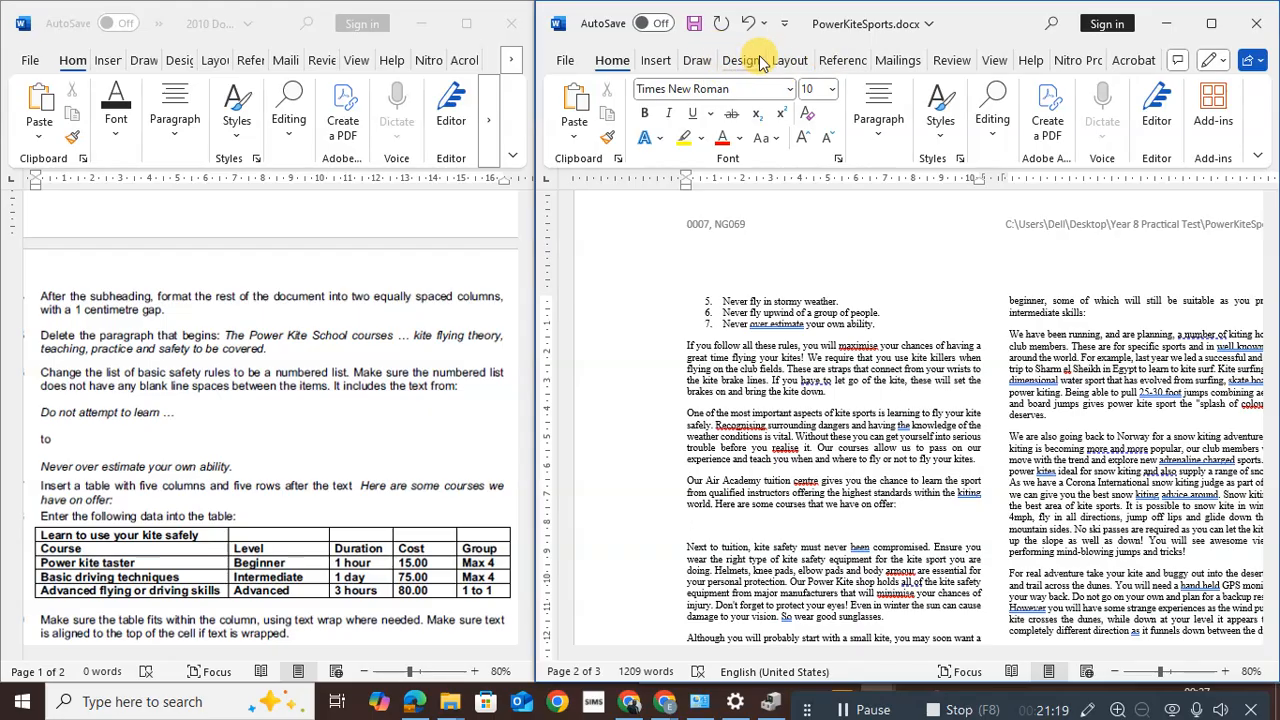
# Insert a 5 x 5 table in the empty paragraph below the courses sentence
pyautogui.click(656, 60)
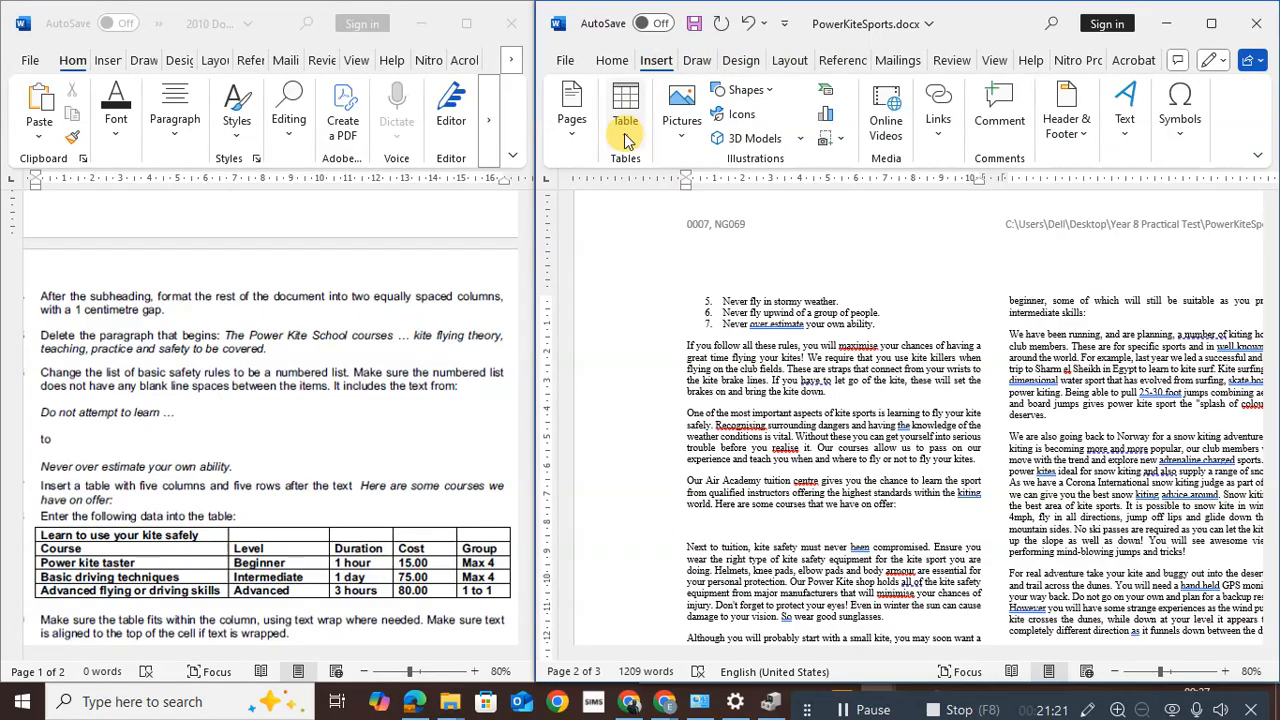
pyautogui.click(624, 122)
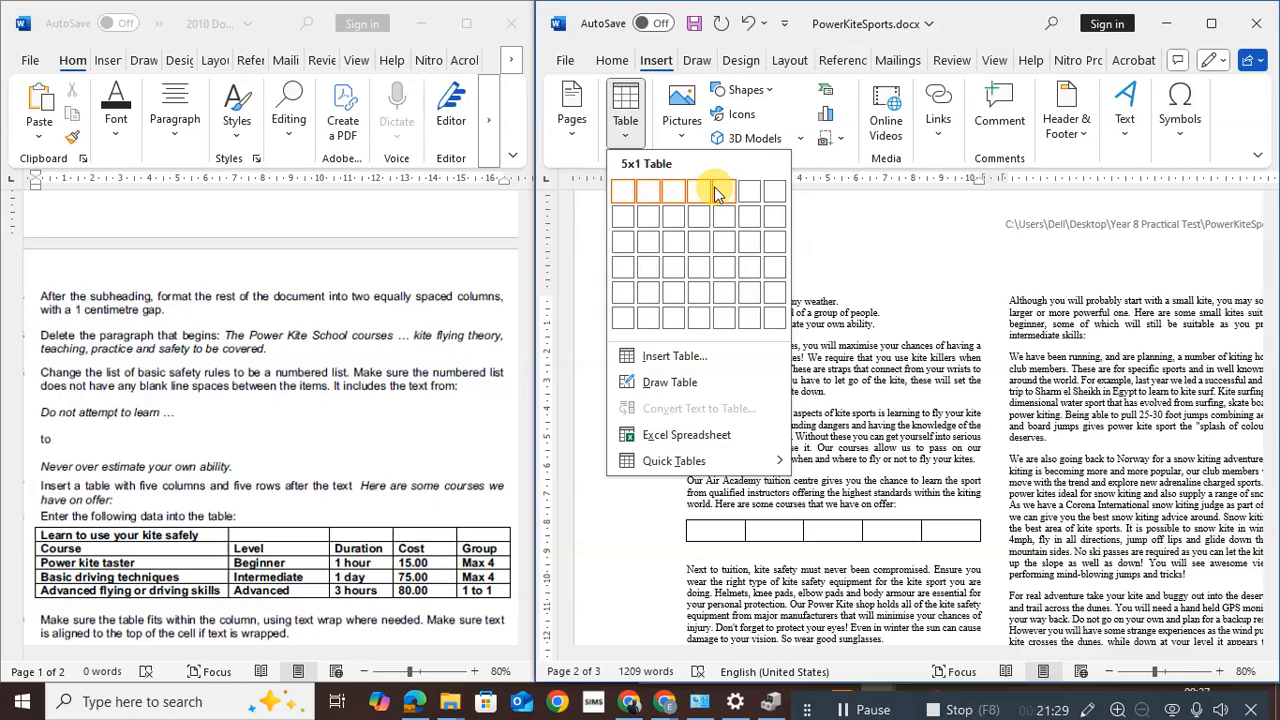
pyautogui.click(727, 283)
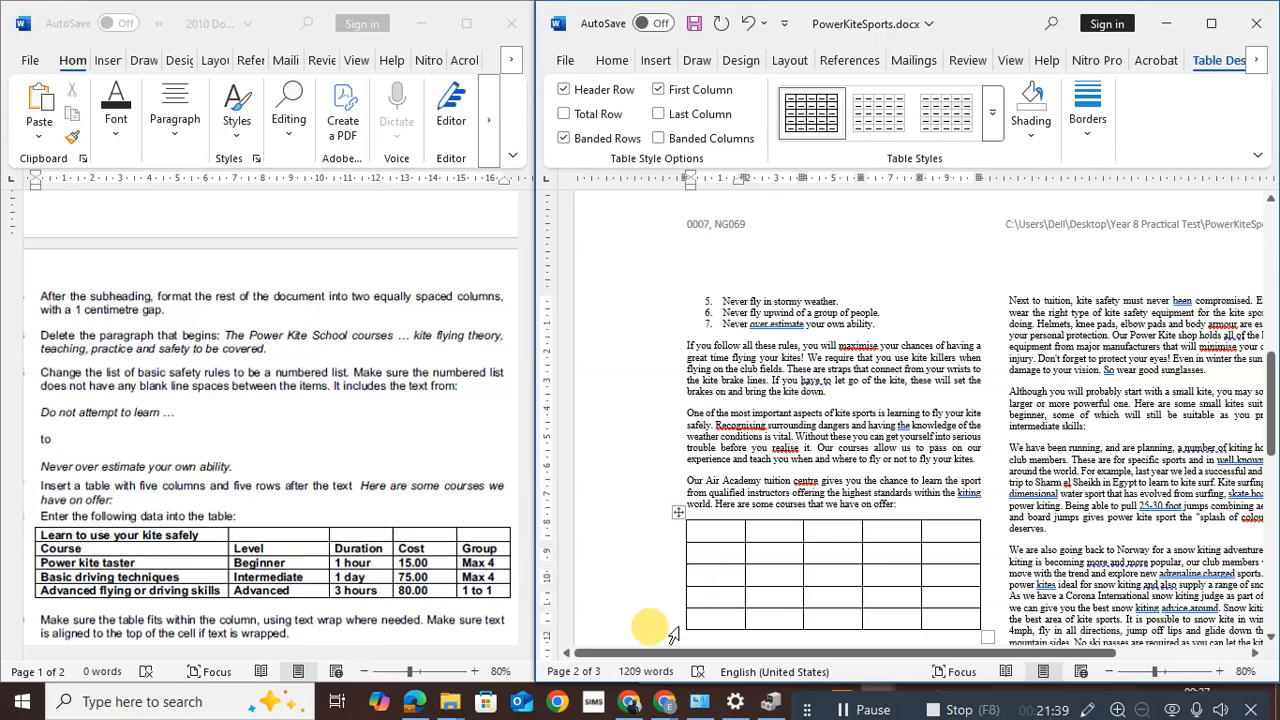
# Type 'Lear to use your kite safely' in the first cell, then headings Course, Level, Duration, Cost, Group below
pyautogui.click(715, 533)
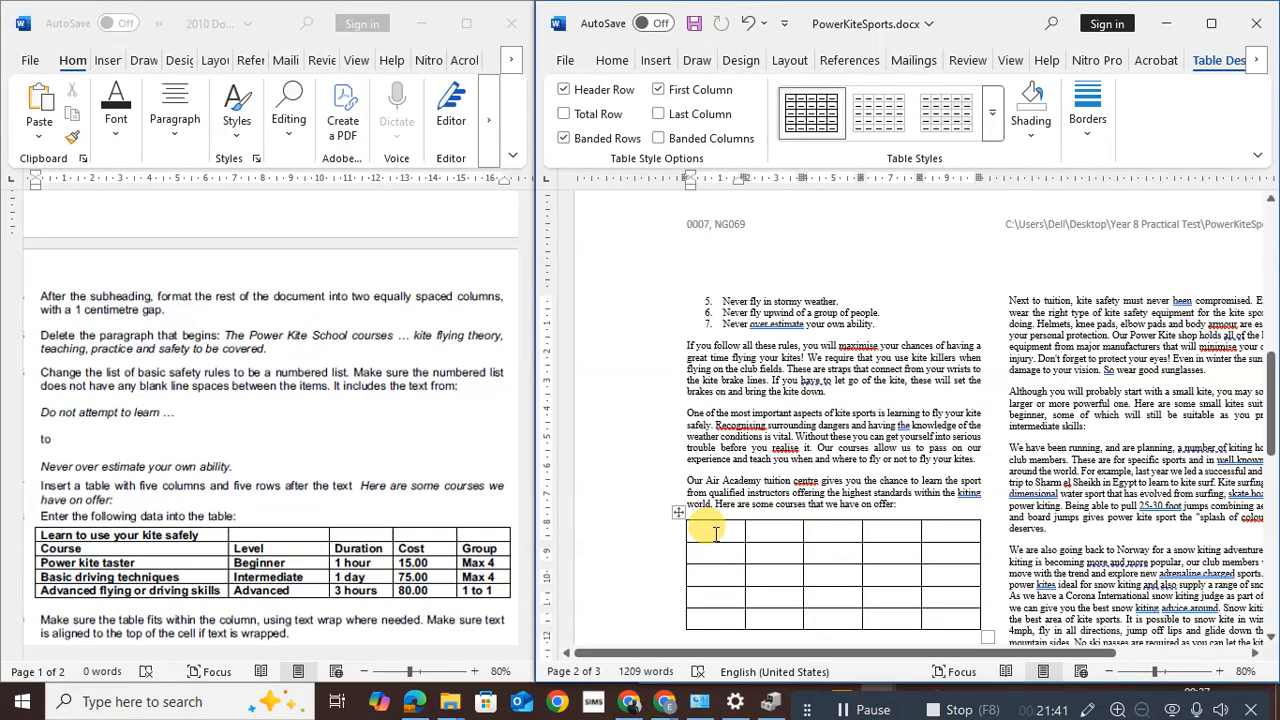
pyautogui.write('Lear')
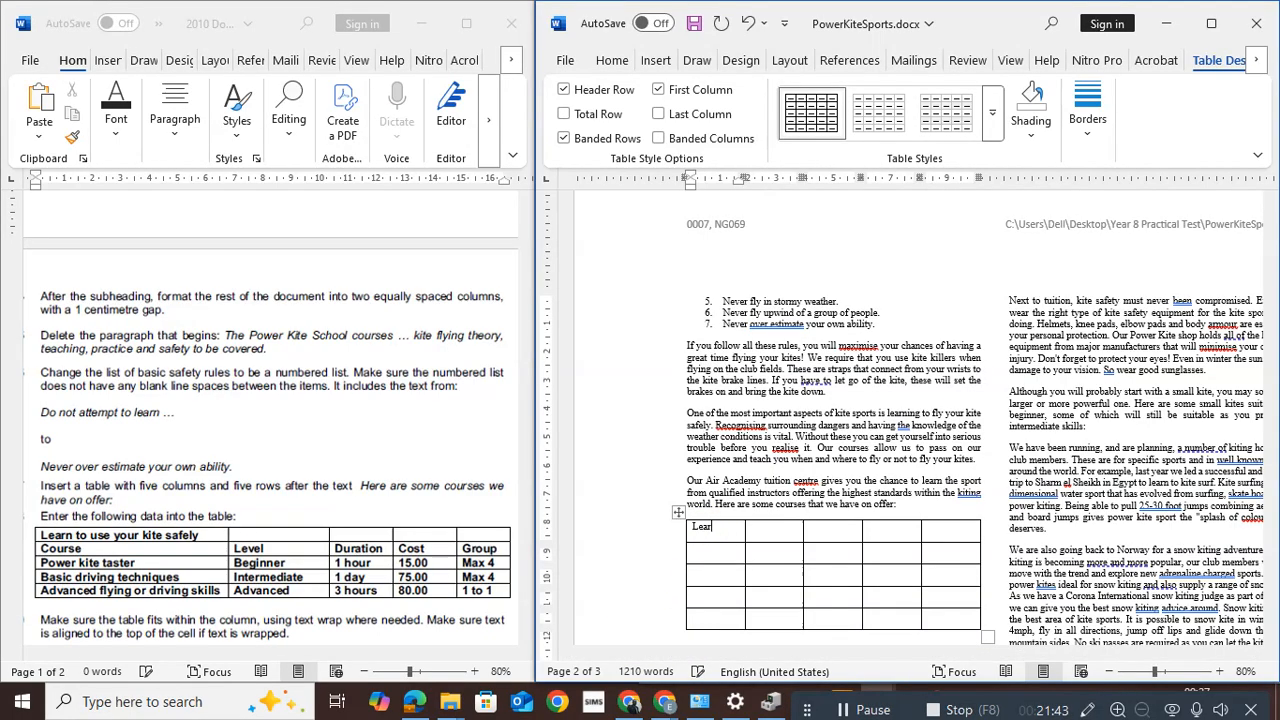
pyautogui.write(' to use your kite s')
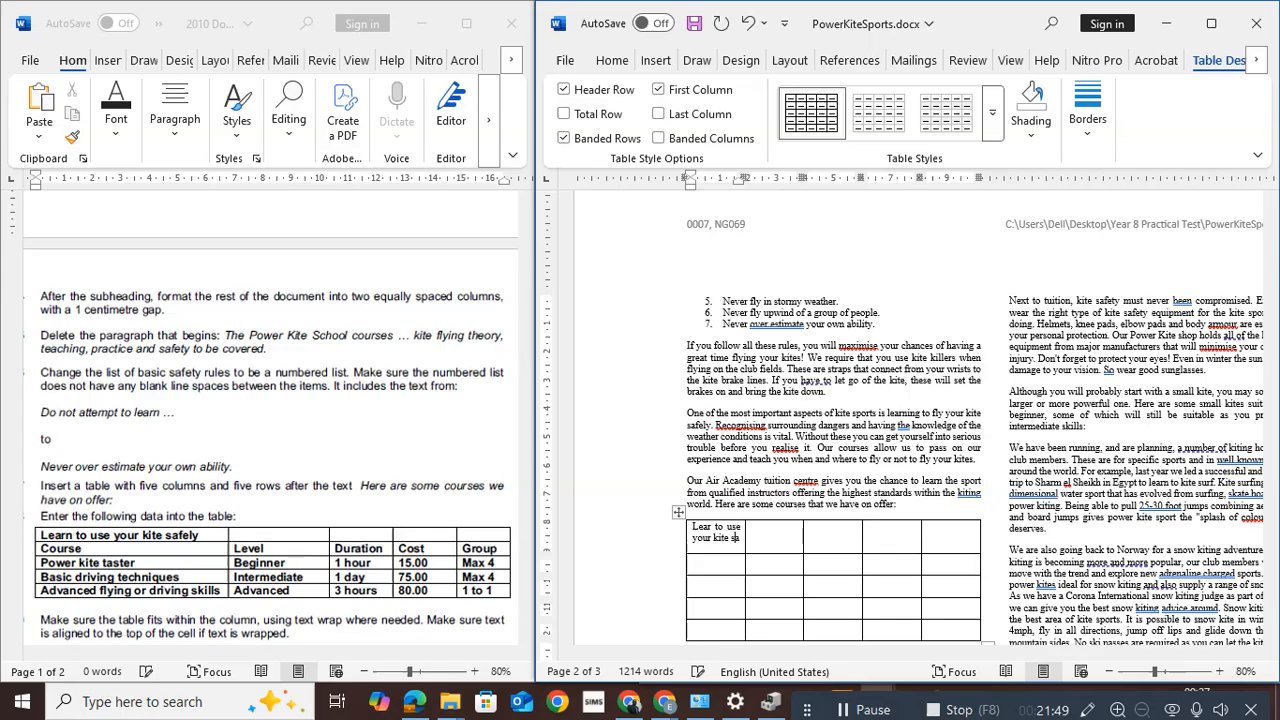
pyautogui.write('afe')
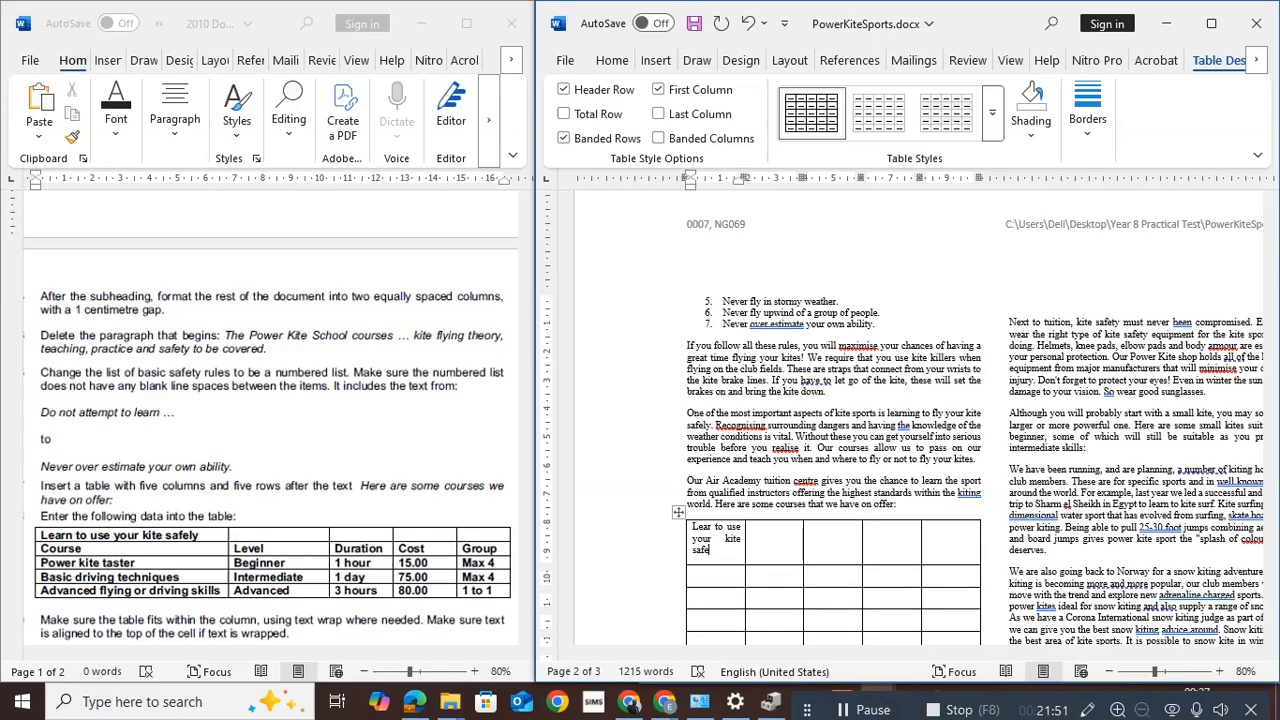
pyautogui.write('ly')
pyautogui.click(710, 575)
pyautogui.write('Course')
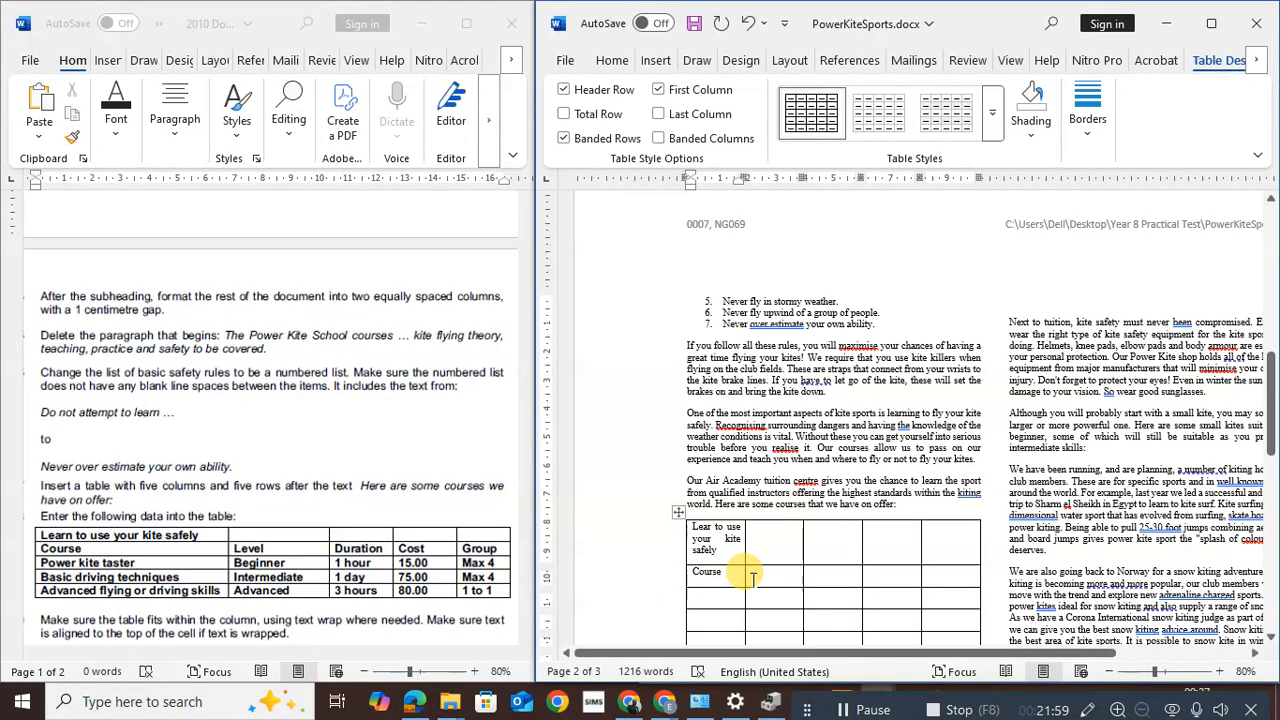
pyautogui.click(762, 572)
pyautogui.write('Level')
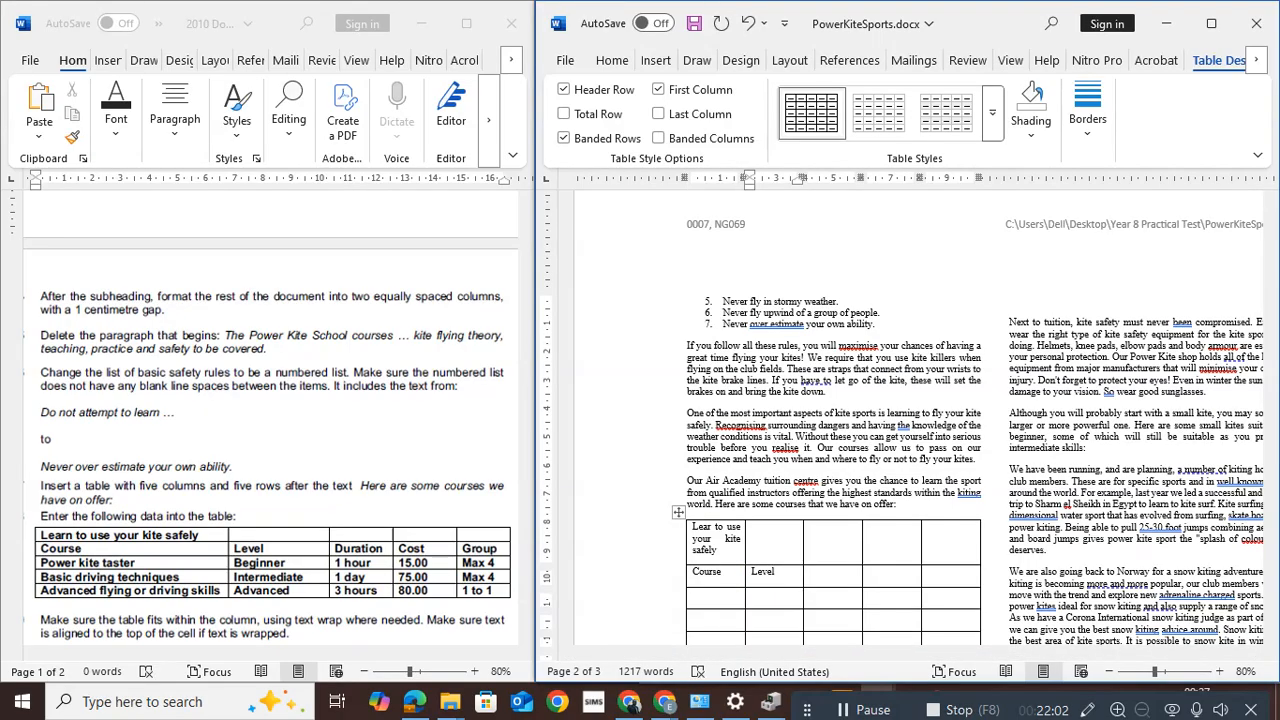
pyautogui.press('Tab')
pyautogui.write('D')
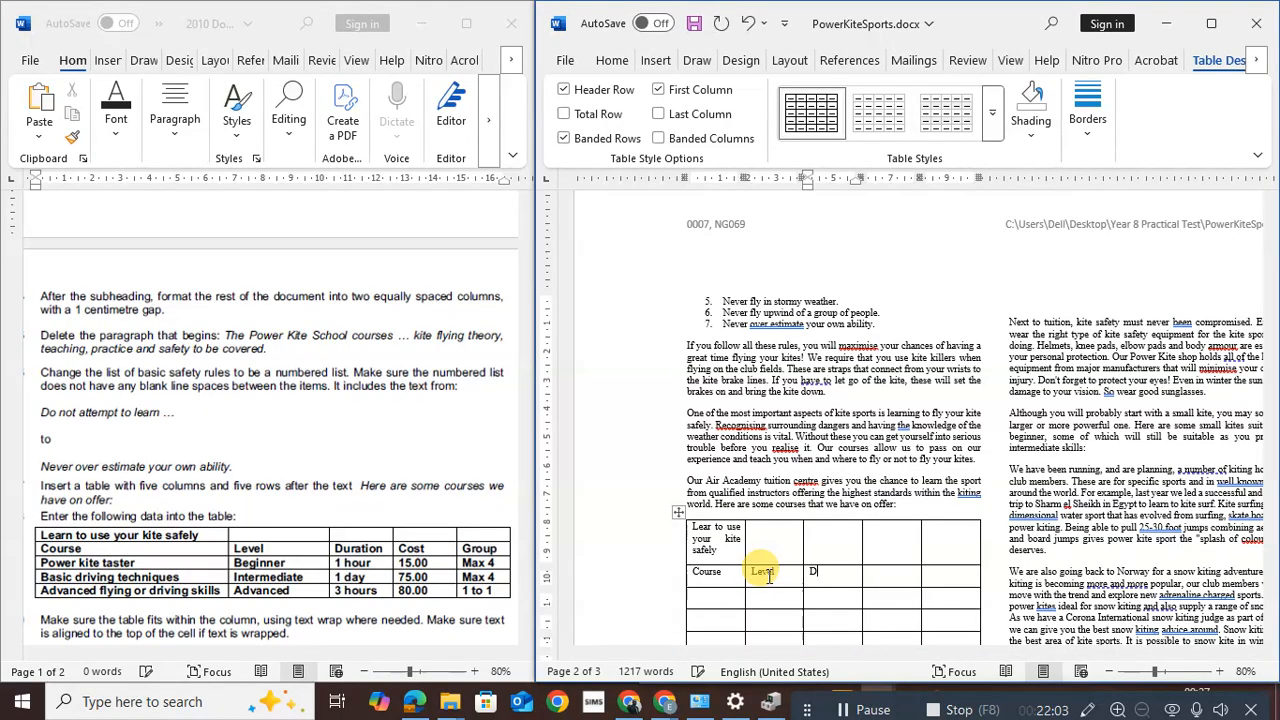
pyautogui.write('uration')
pyautogui.press('Tab')
pyautogui.write('Cos')
pyautogui.click(768, 575)
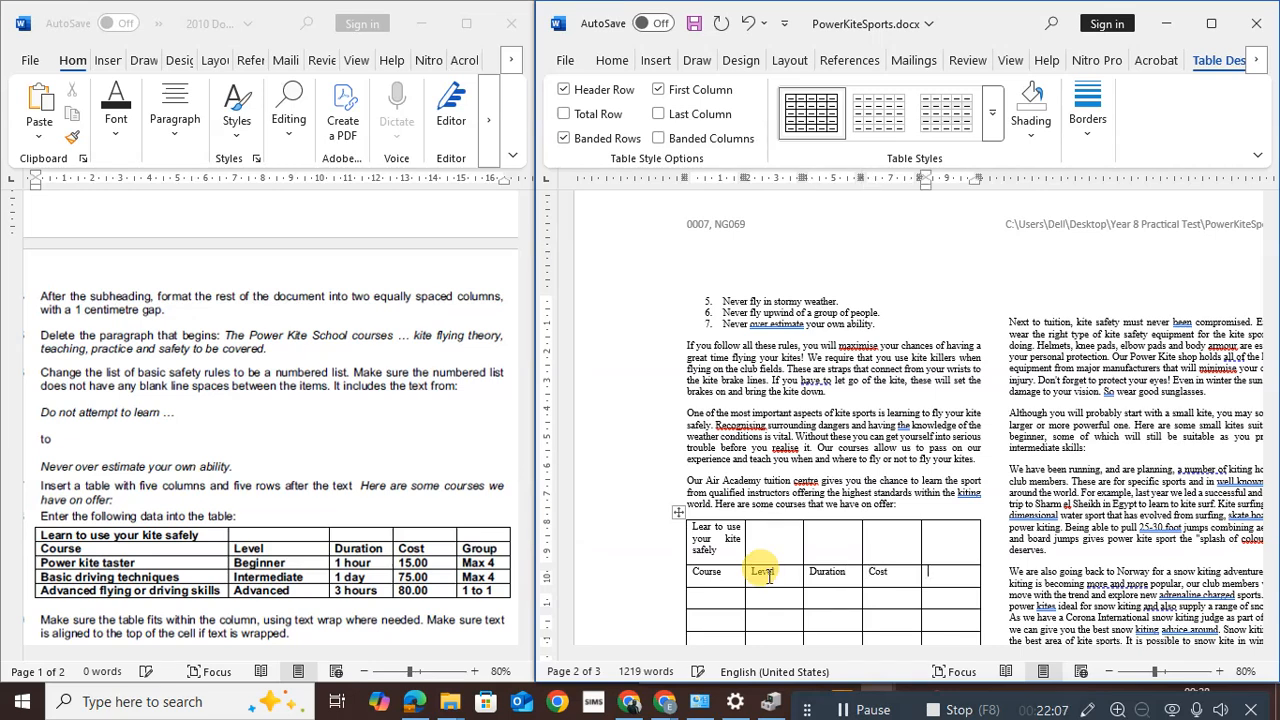
pyautogui.write('Group')
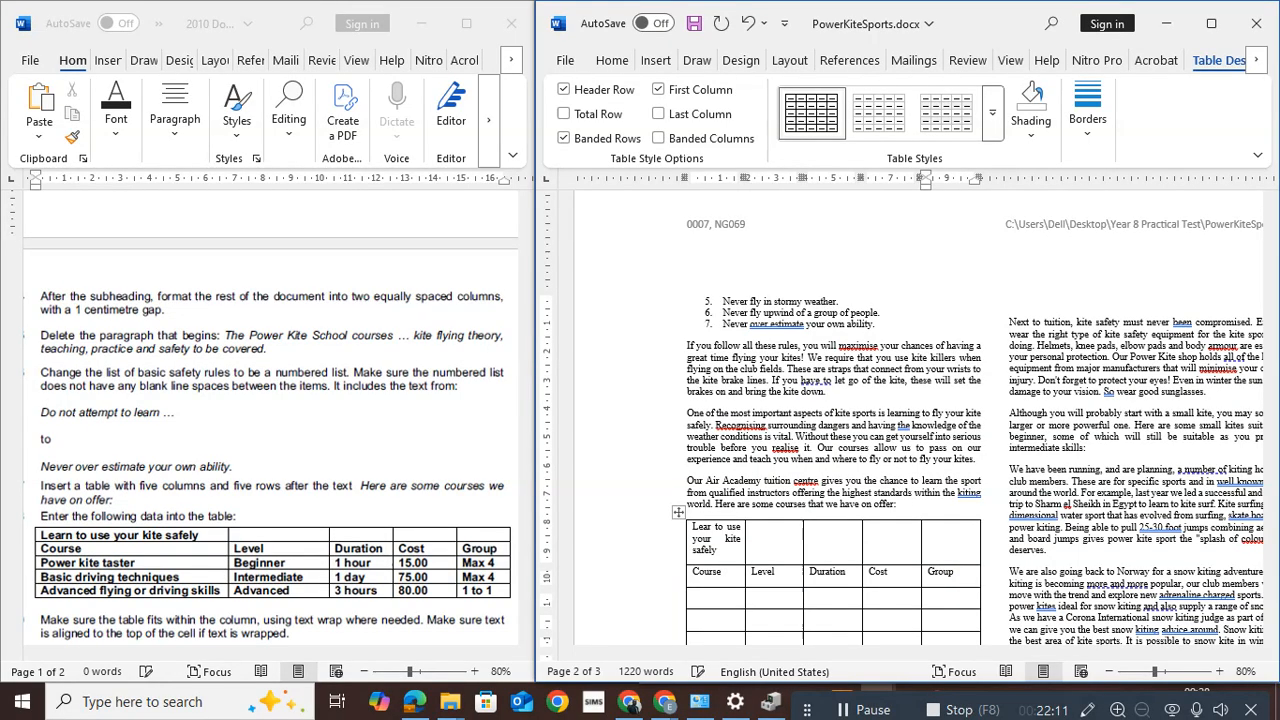
# List the courses Power kite taster, Basic driving techniques and Advanced flying or driving skills in the first column
pyautogui.press('Tab')
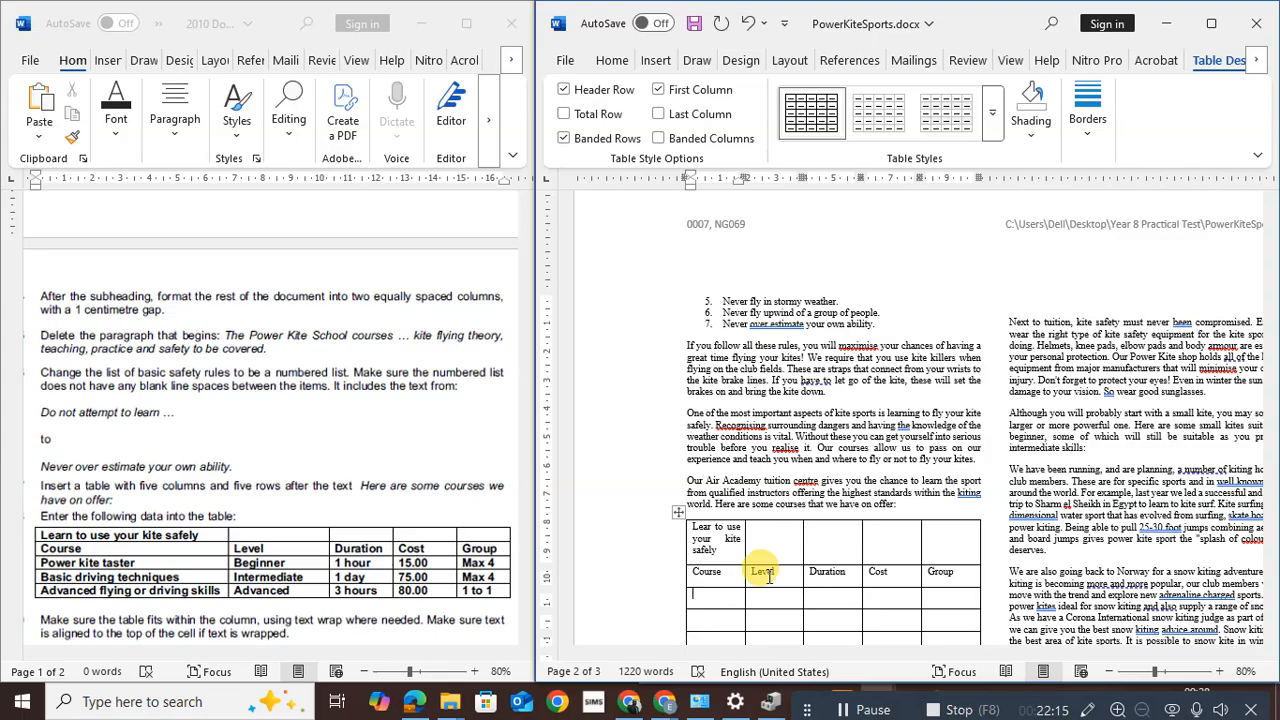
pyautogui.write('Power kite t')
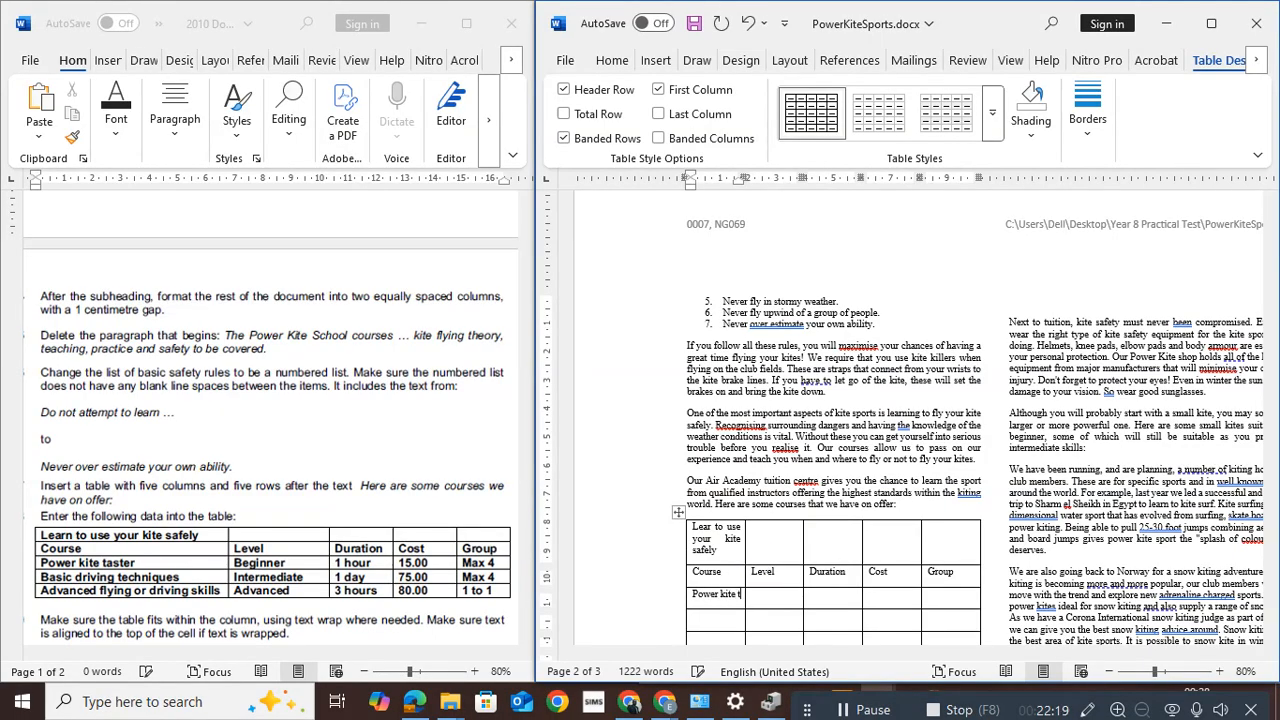
pyautogui.write('aster')
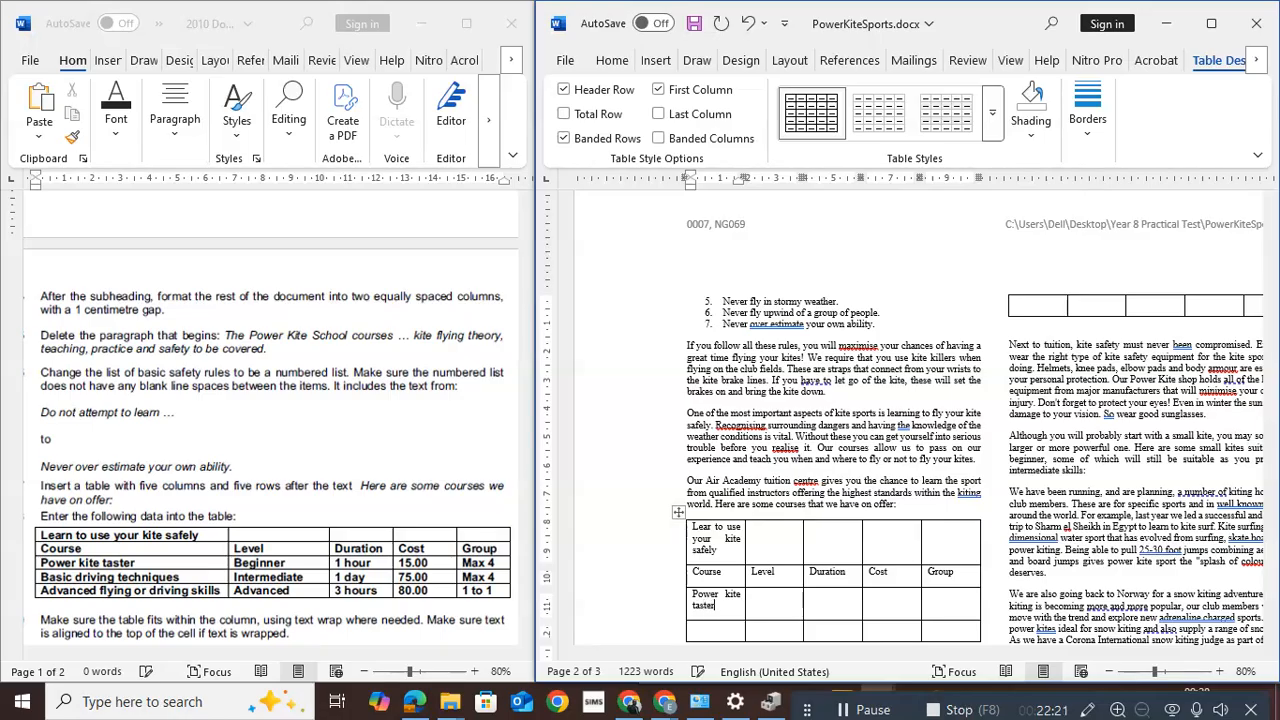
pyautogui.press('Down')
pyautogui.write('Basic driving techni')
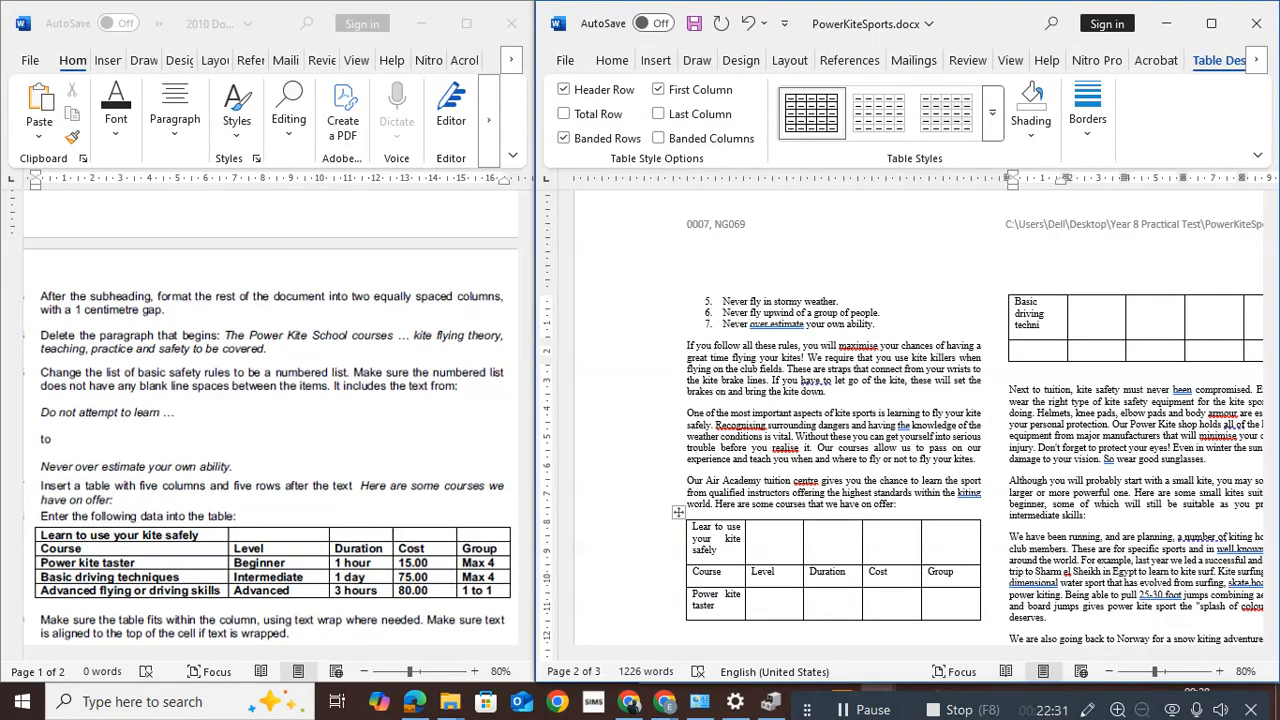
pyautogui.write('ques')
pyautogui.press('Down')
pyautogui.write('Advanced fyling')
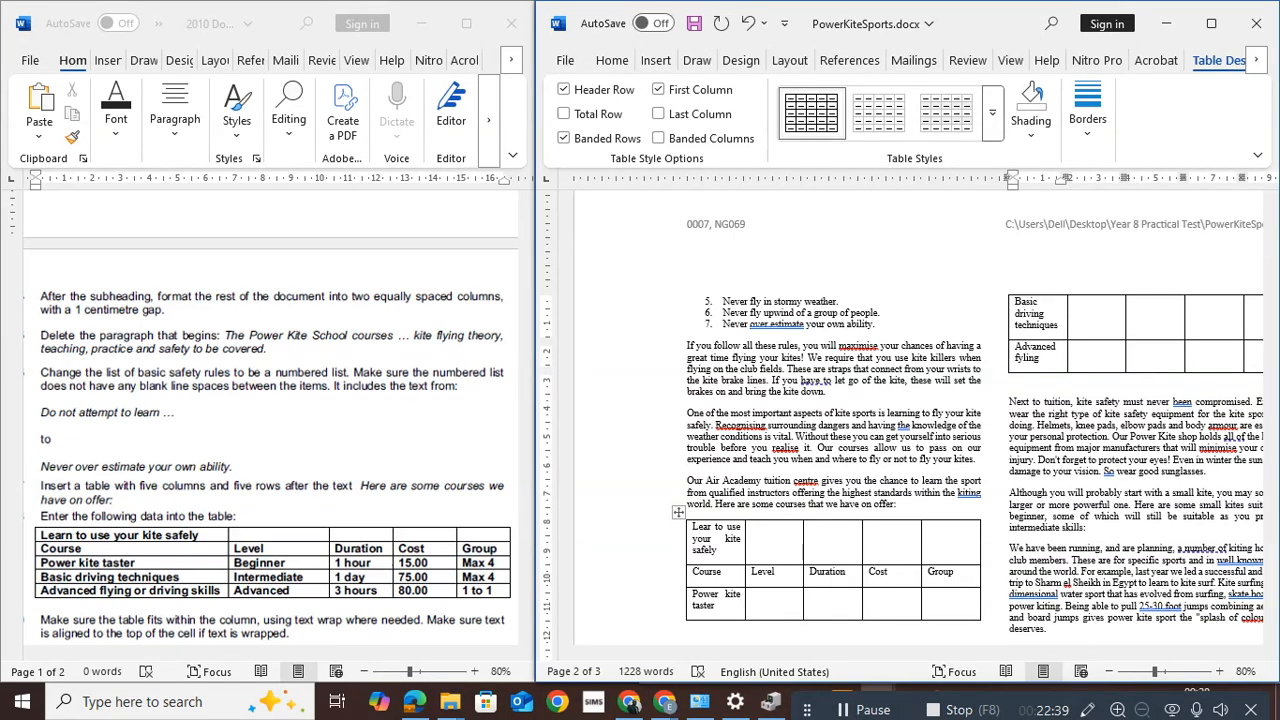
pyautogui.write(' or driv')
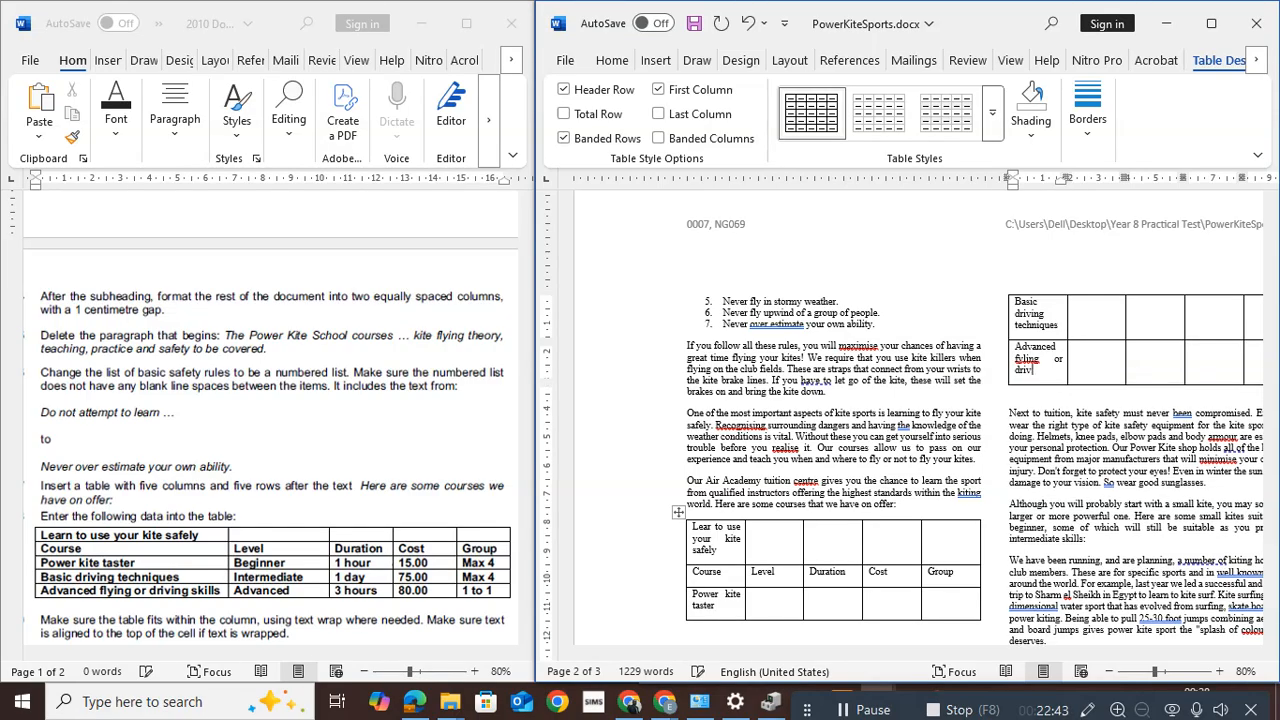
pyautogui.write('ing skills')
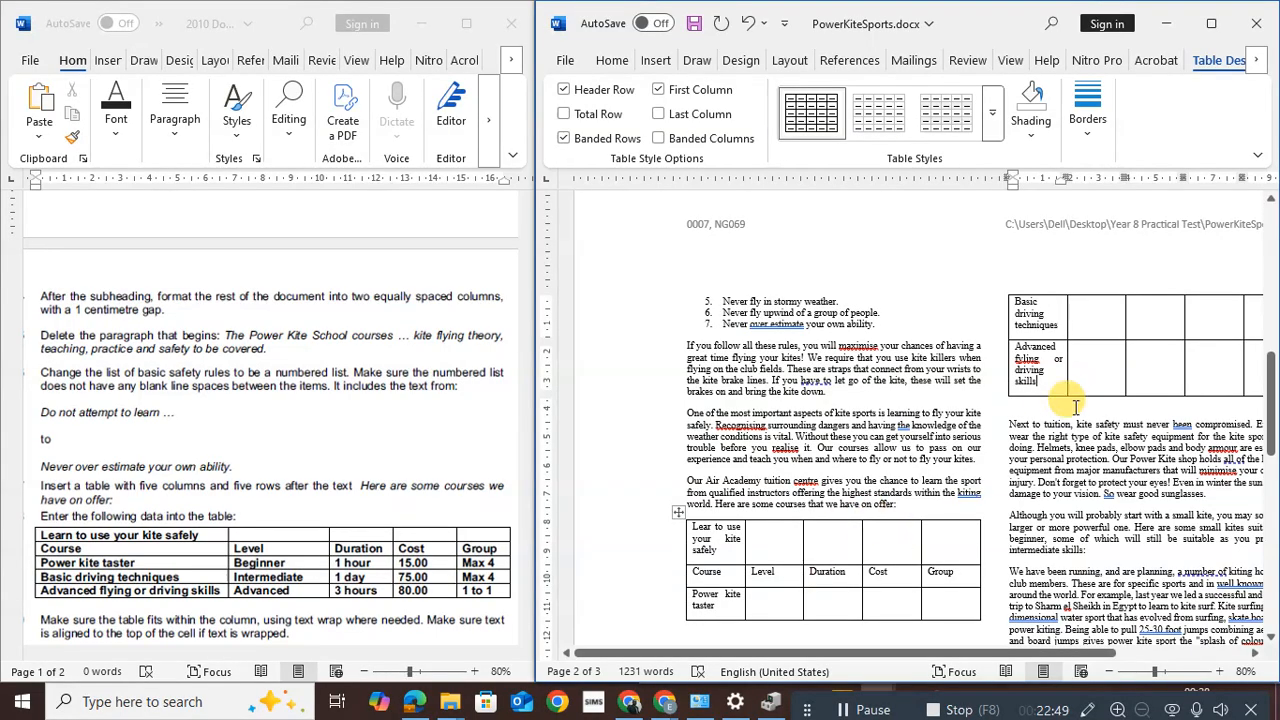
# Set the Level to Beginner for Power kite taster and Intermediate for the next course
pyautogui.click(788, 607)
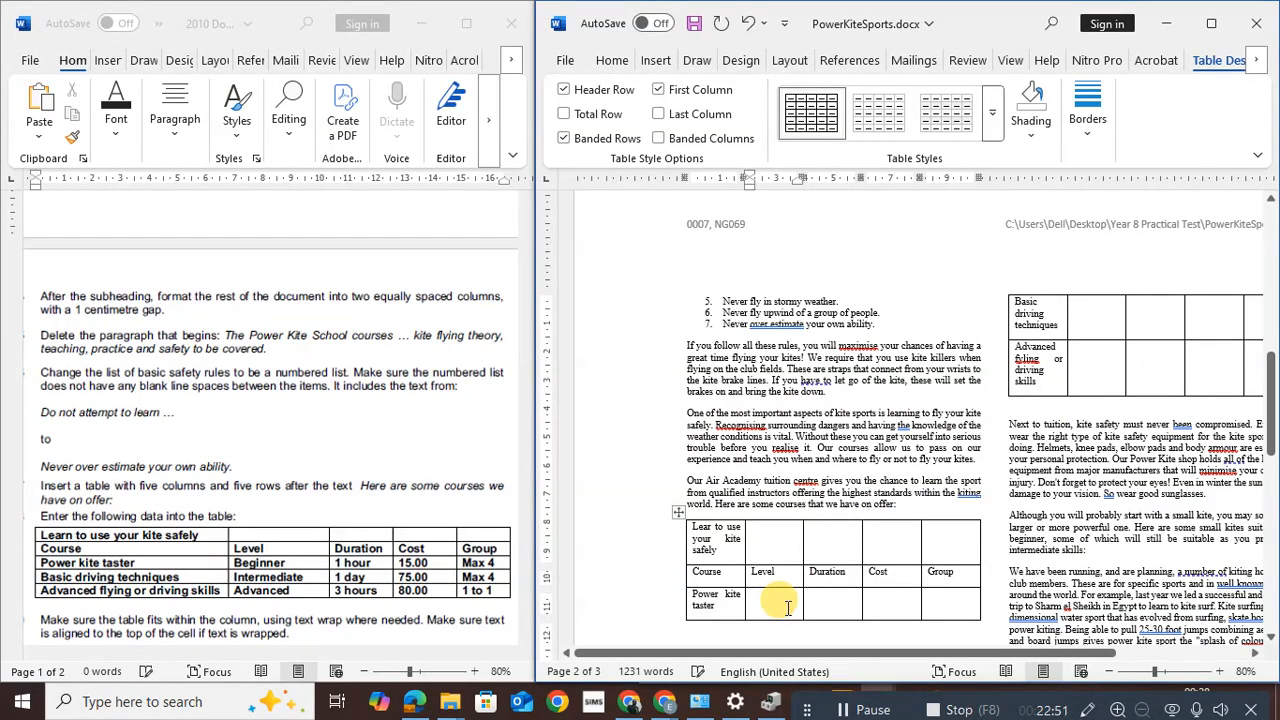
pyautogui.write('Beginner')
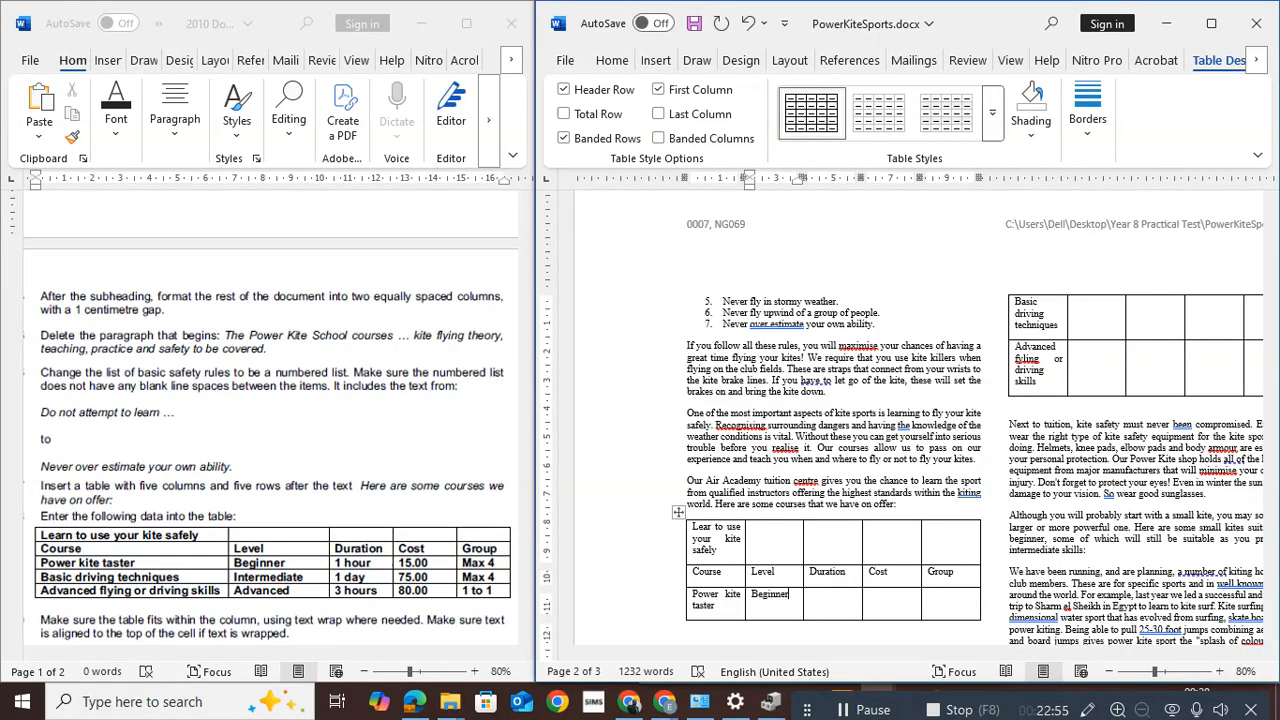
pyautogui.press('Down')
pyautogui.write('Intermedia')
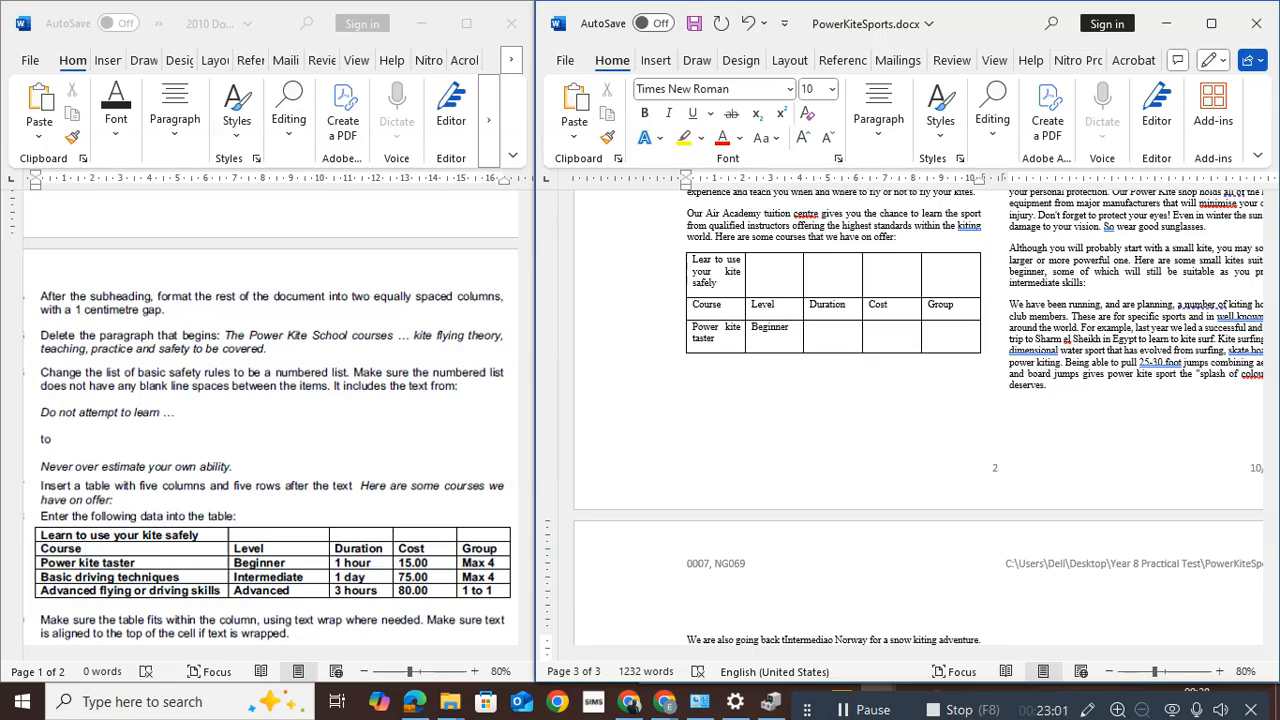
pyautogui.write('te')
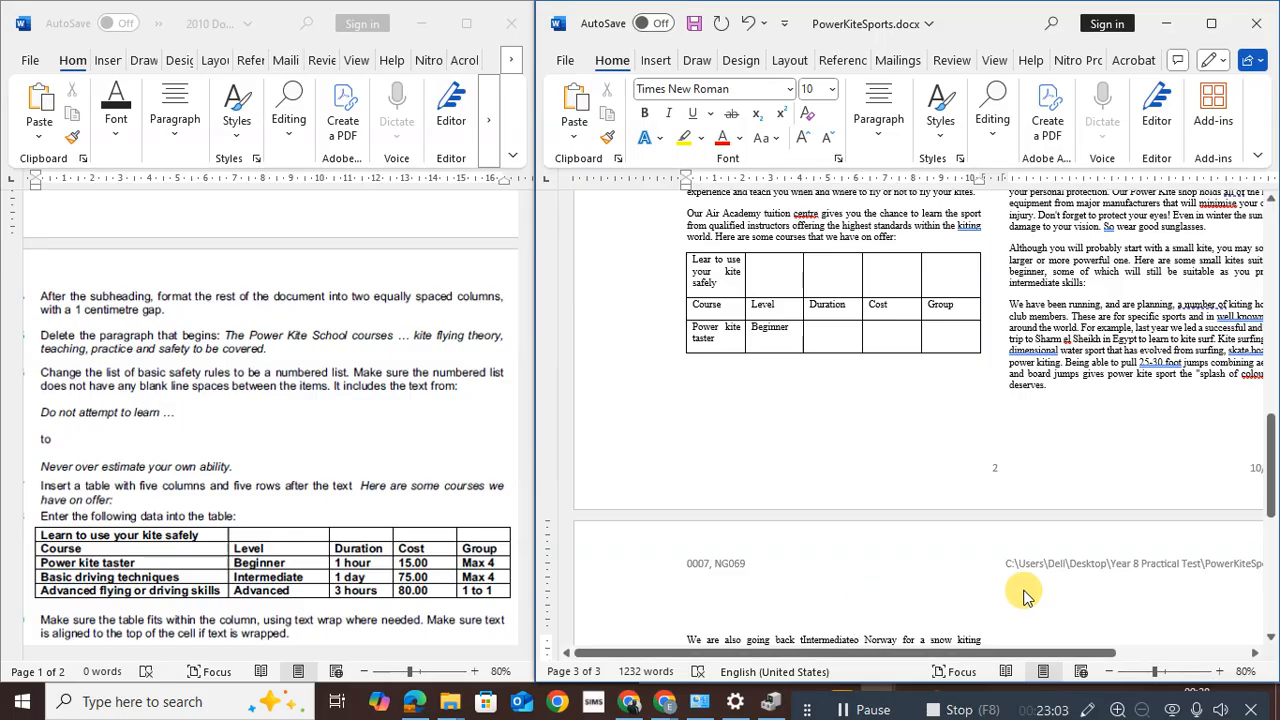
pyautogui.moveTo(1273, 470)
pyautogui.mouseDown()
pyautogui.moveTo(1272, 420)
pyautogui.moveTo(1270, 520)
pyautogui.moveTo(1272, 240)
pyautogui.moveTo(1268, 478)
pyautogui.moveTo(1268, 445)
pyautogui.mouseUp()
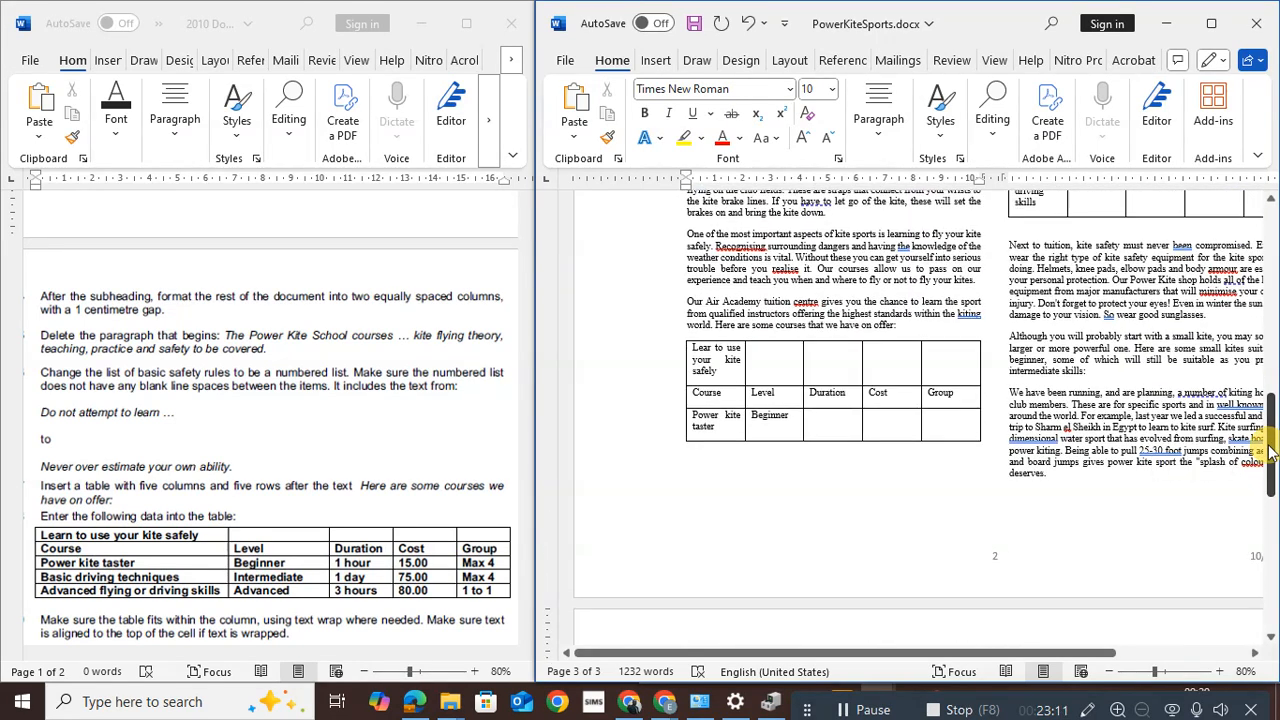
pyautogui.click(790, 435)
pyautogui.scroll(-2, 785, 443)
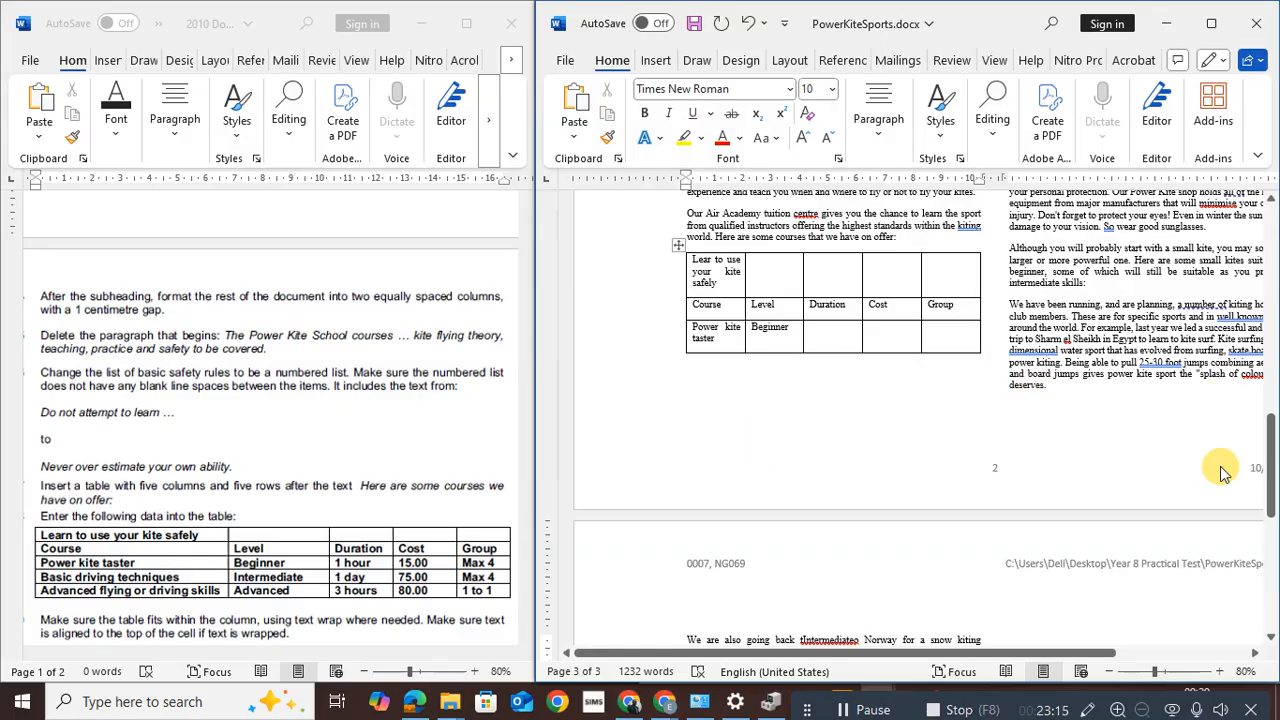
pyautogui.moveTo(1268, 495); pyautogui.dragTo(1268, 437)
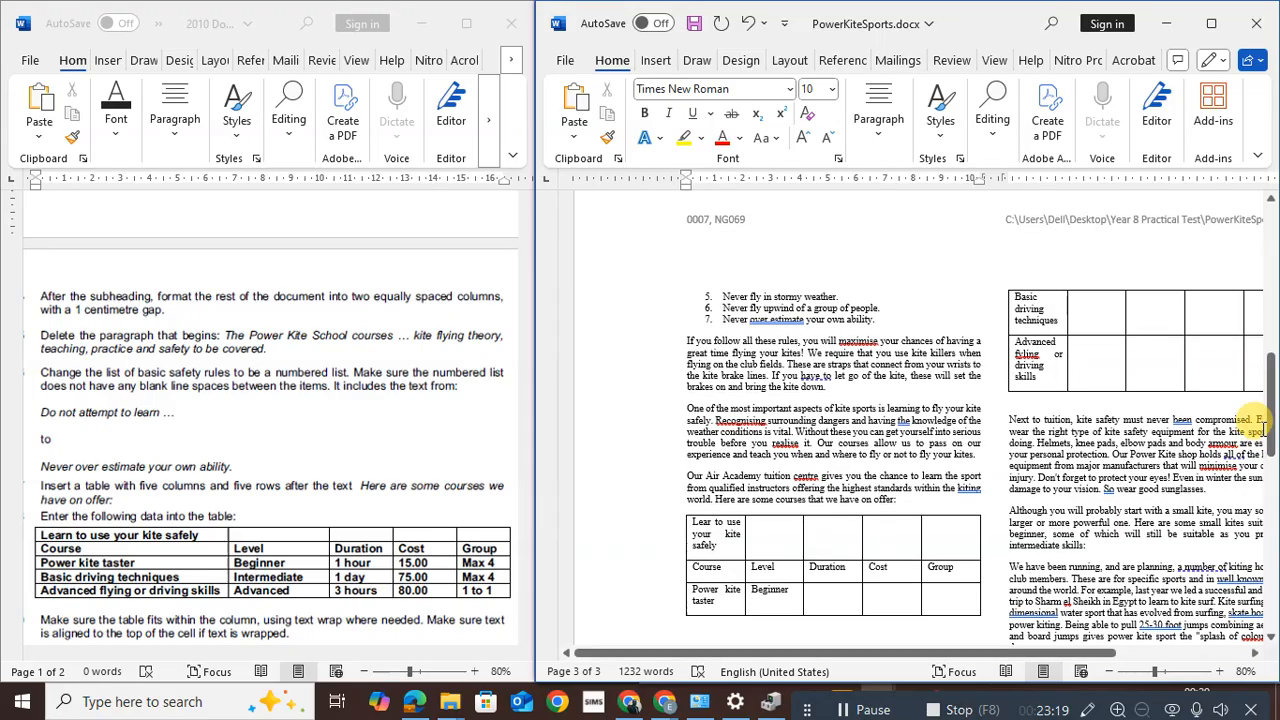
# Set Level to Intermediate for Basic driving techniques and Advanced for the advanced course
pyautogui.click(1090, 323)
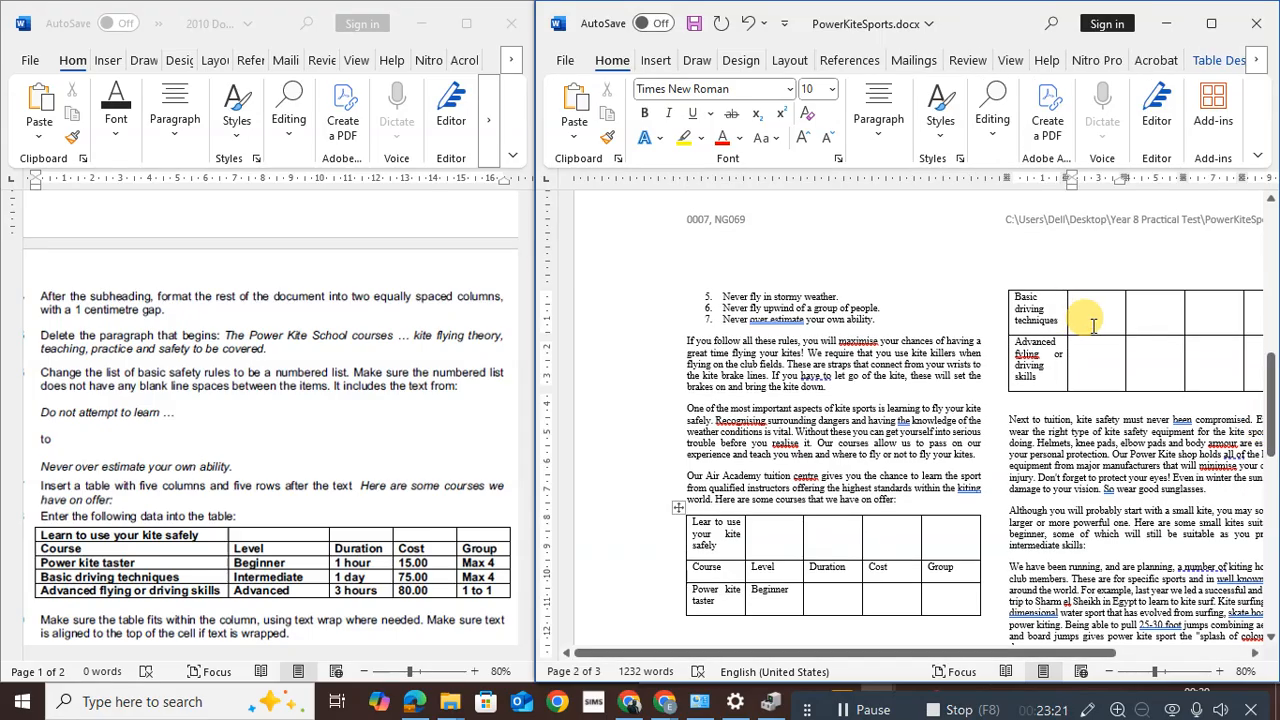
pyautogui.write('inter')
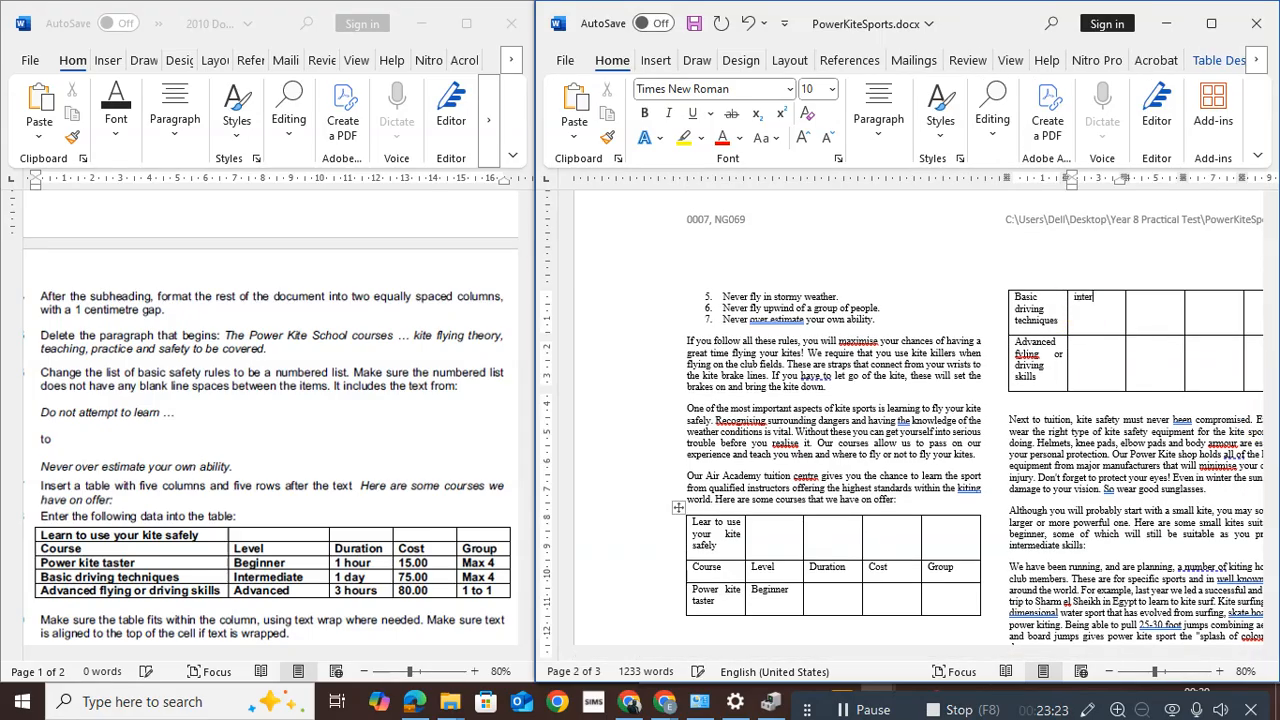
pyautogui.press('BackSpace')
pyautogui.press('BackSpace')
pyautogui.click(1085, 318)
pyautogui.write('Intermediate')
pyautogui.click(1105, 352)
pyautogui.write('Advanced')
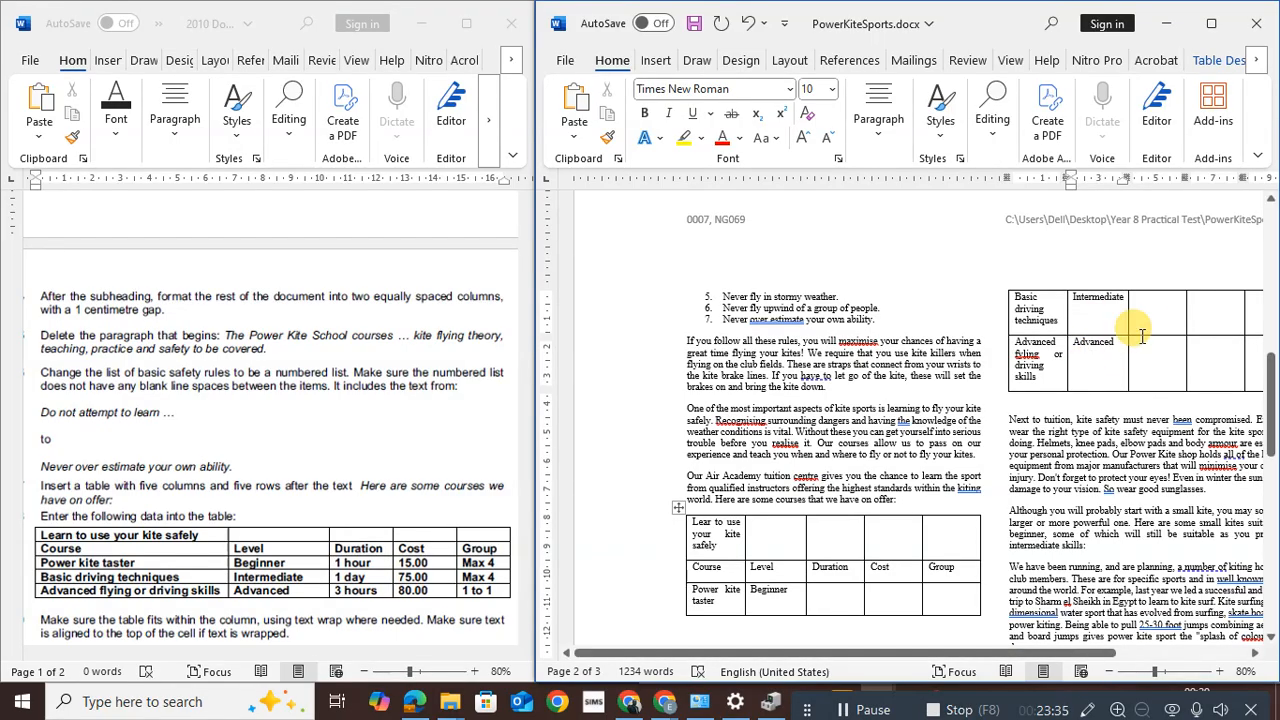
# Fill the Duration cells, starting with 1 hour for the taster, and the costs 75 and 80.00
pyautogui.click(845, 598)
pyautogui.write('1 h')
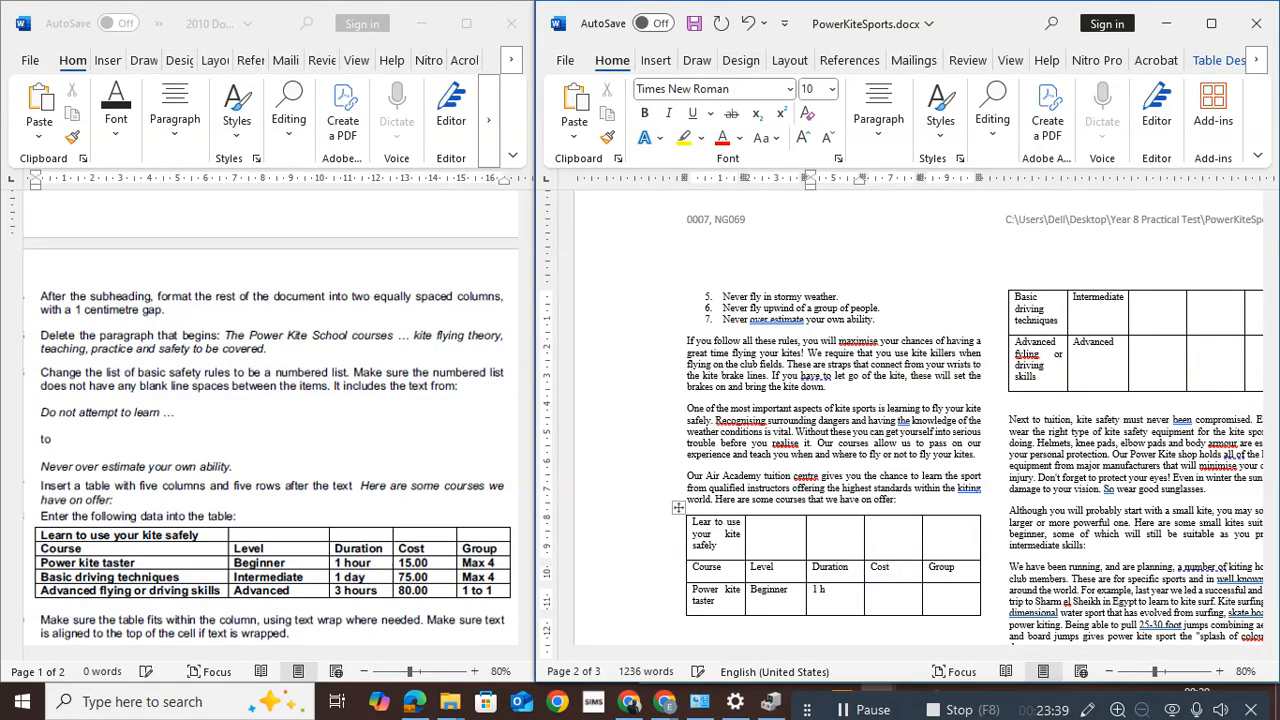
pyautogui.write('our')
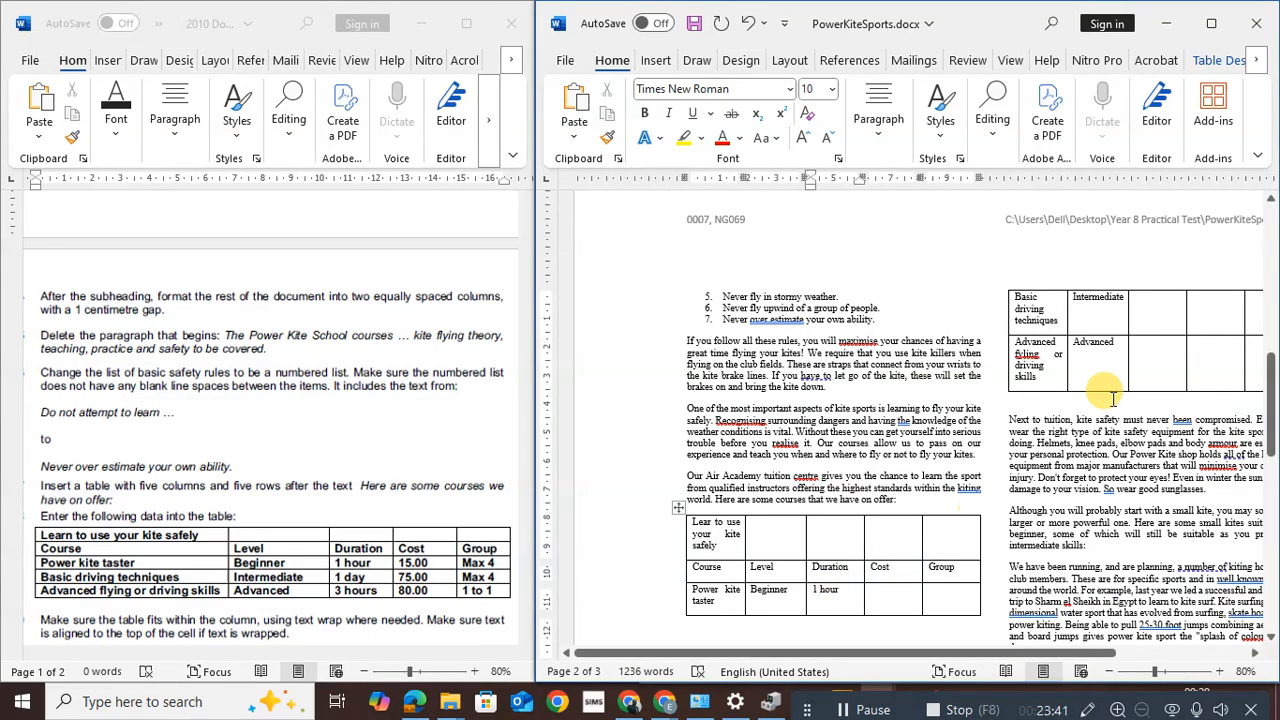
pyautogui.click(1153, 316)
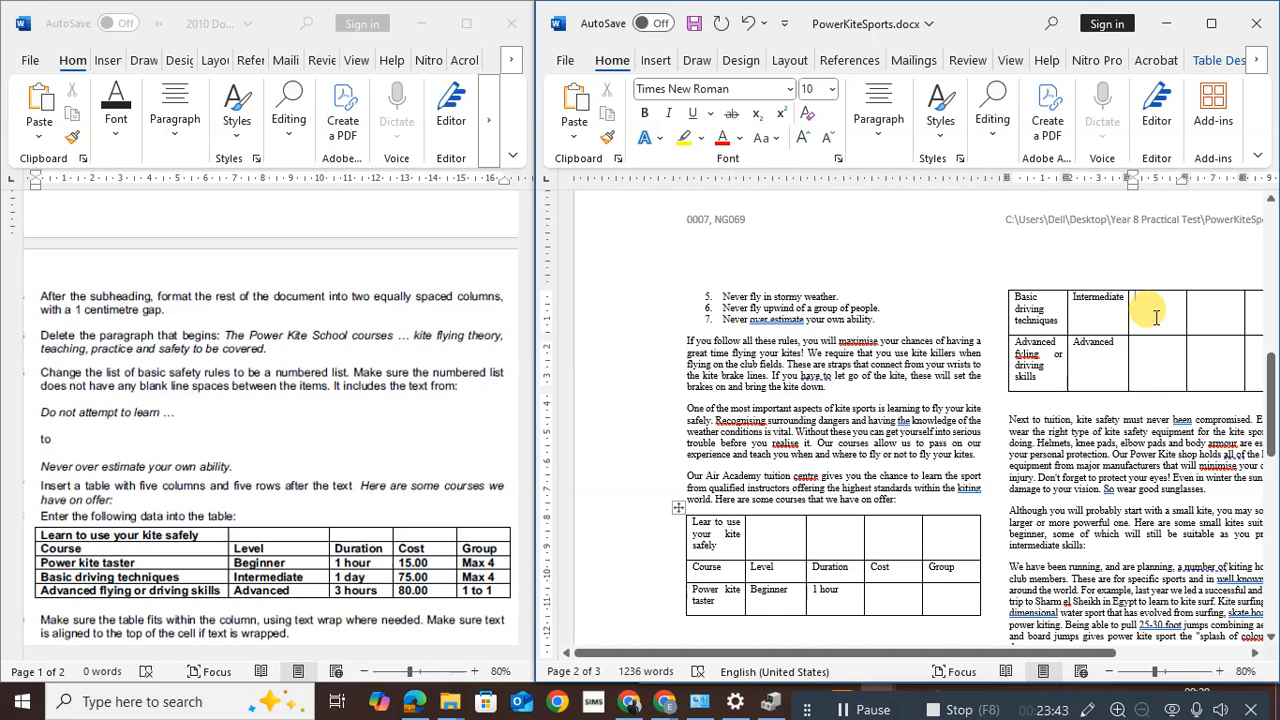
pyautogui.write('1 day')
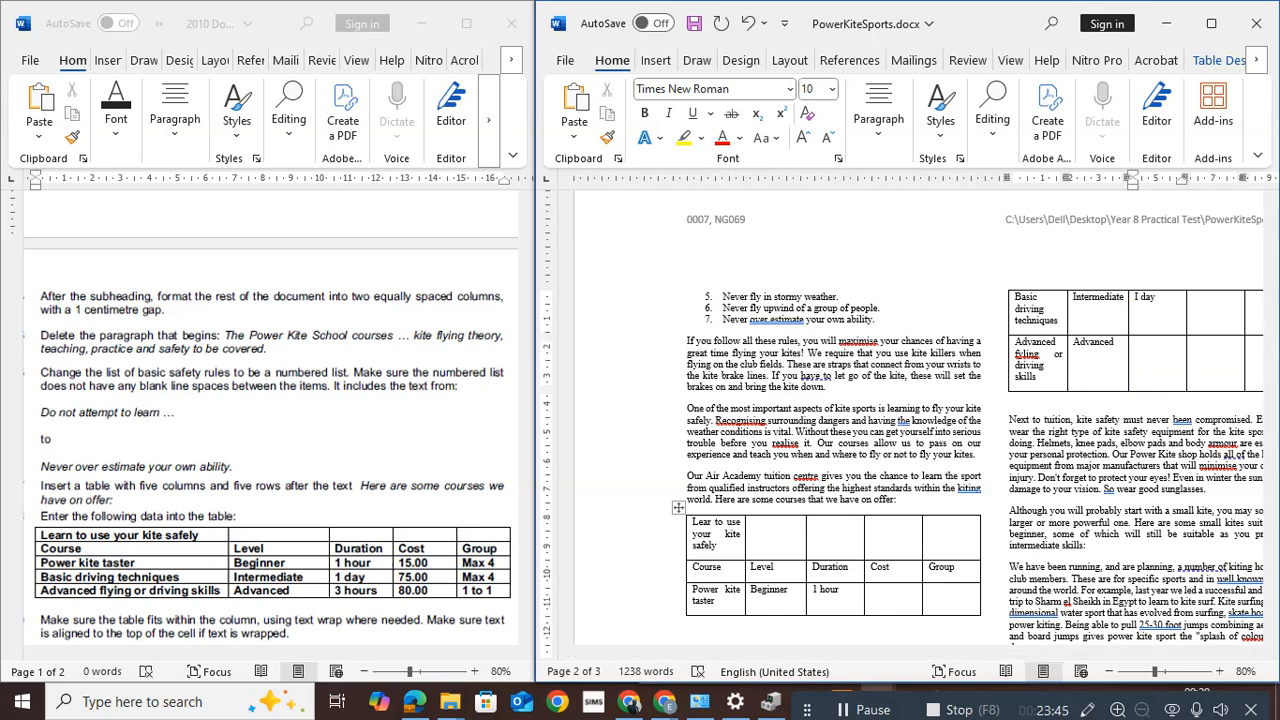
pyautogui.write('3 hours')
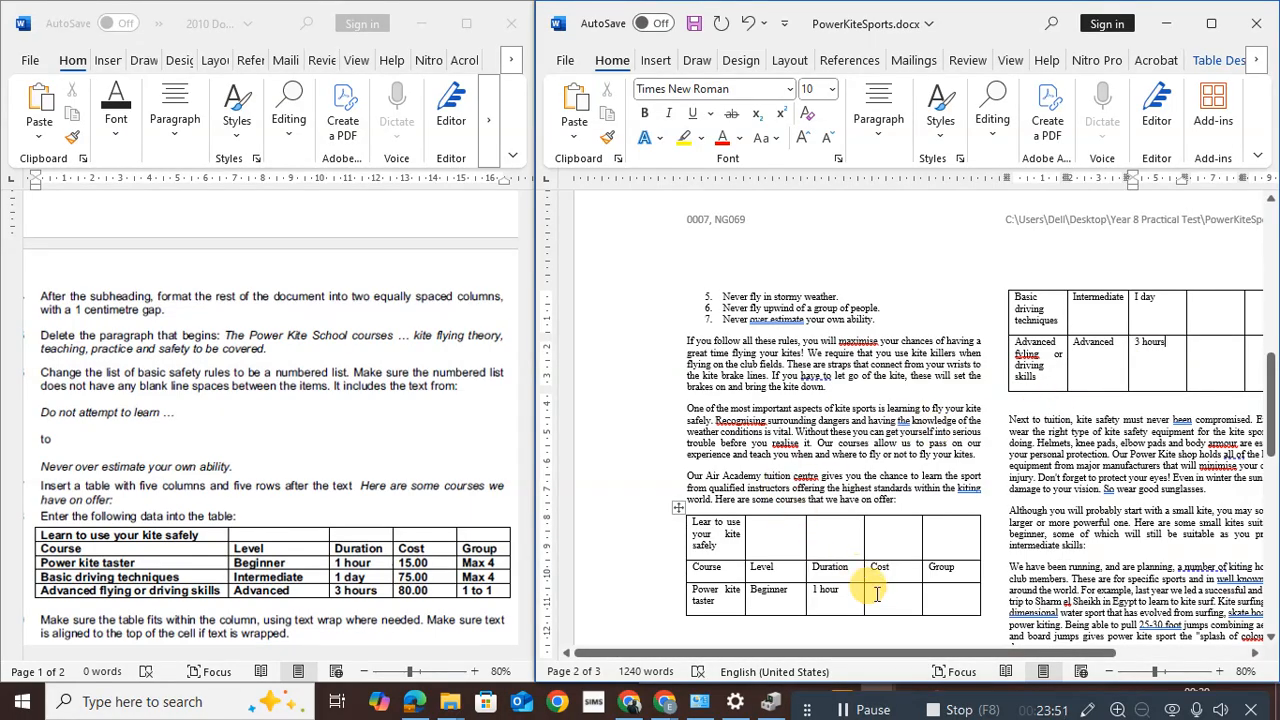
pyautogui.write('15.00')
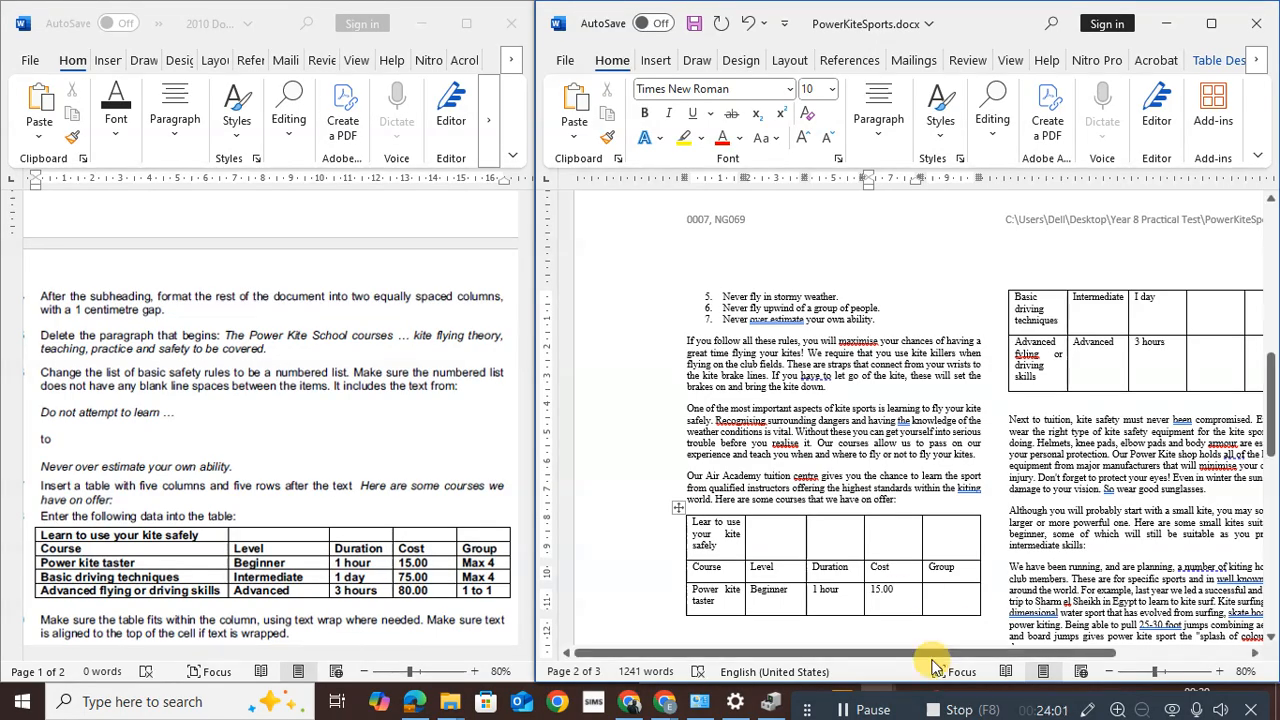
pyautogui.click(1220, 312)
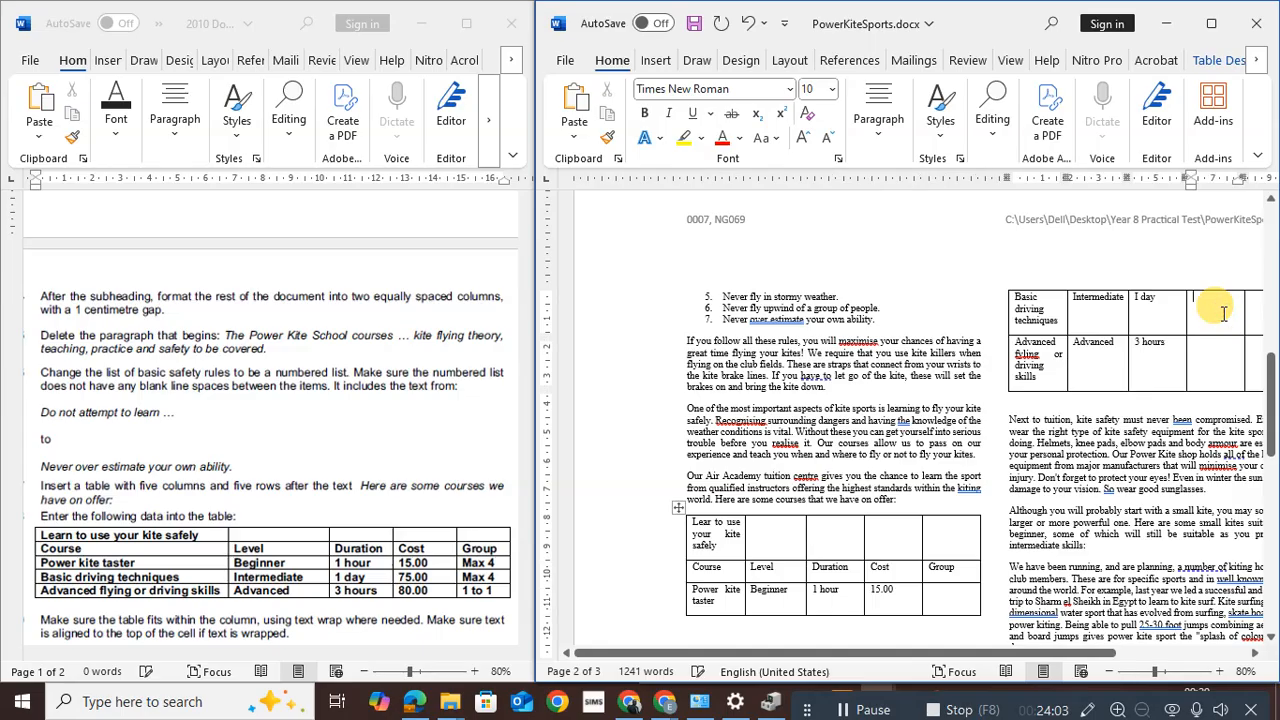
pyautogui.write('75')
pyautogui.click(1214, 362)
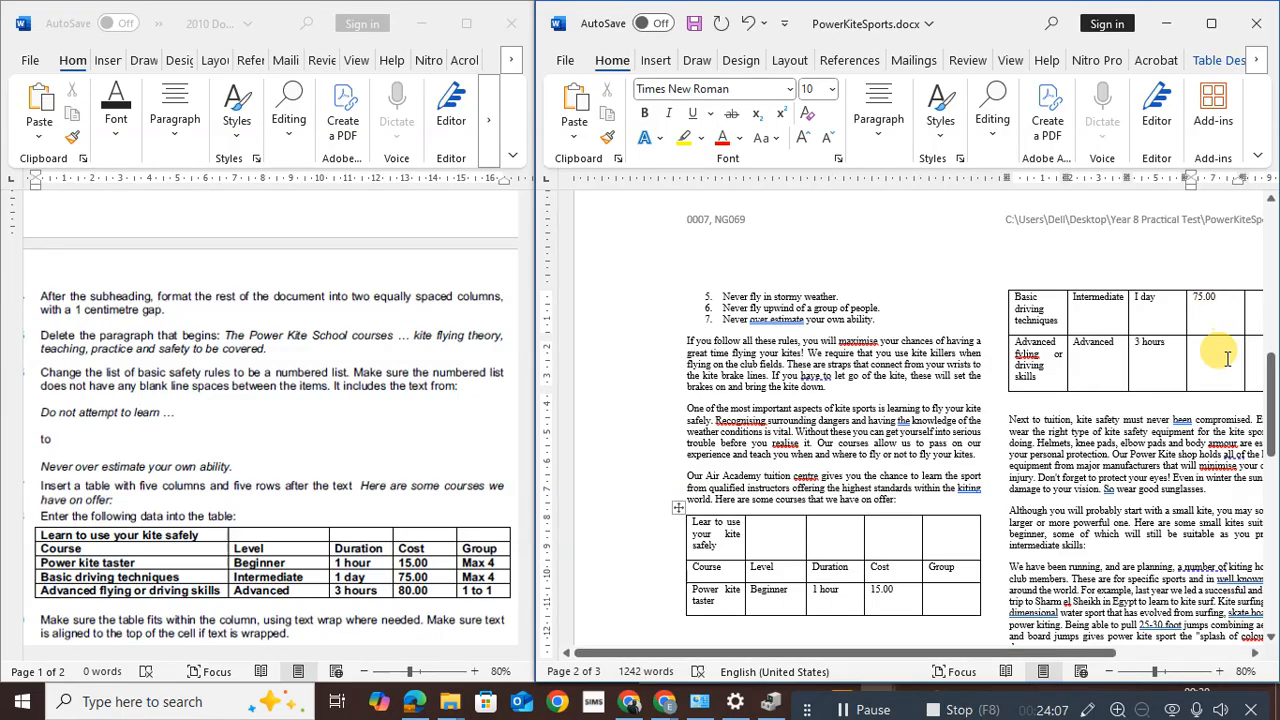
pyautogui.write('80')
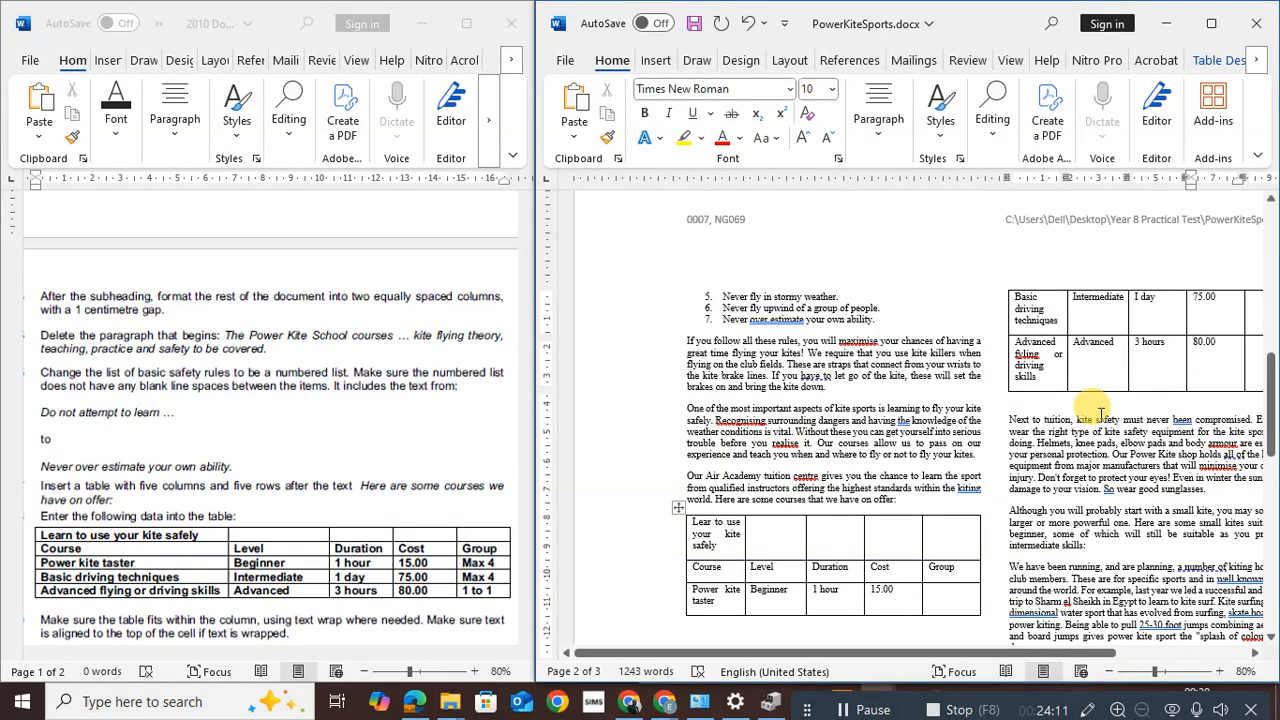
# Fill the Group cells for all three courses, ending with 1 to 1 for the advanced course
pyautogui.click(933, 604)
pyautogui.write('Max 4')
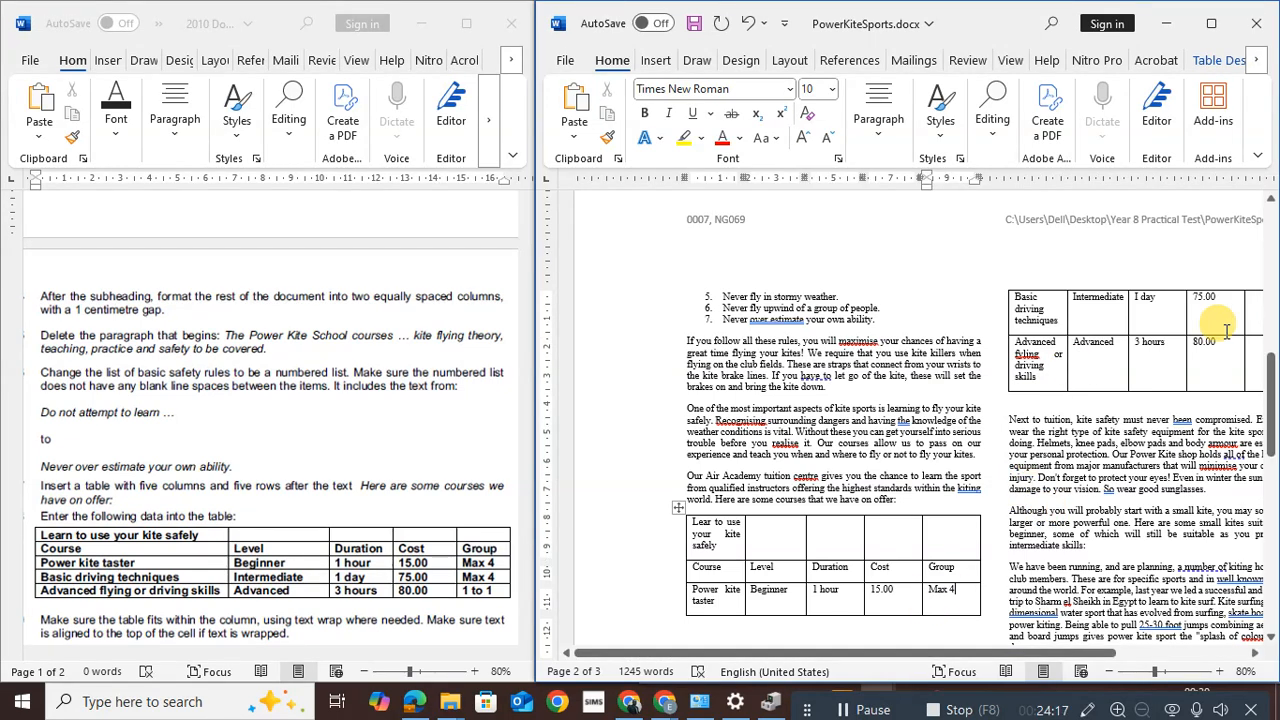
pyautogui.click(1252, 316)
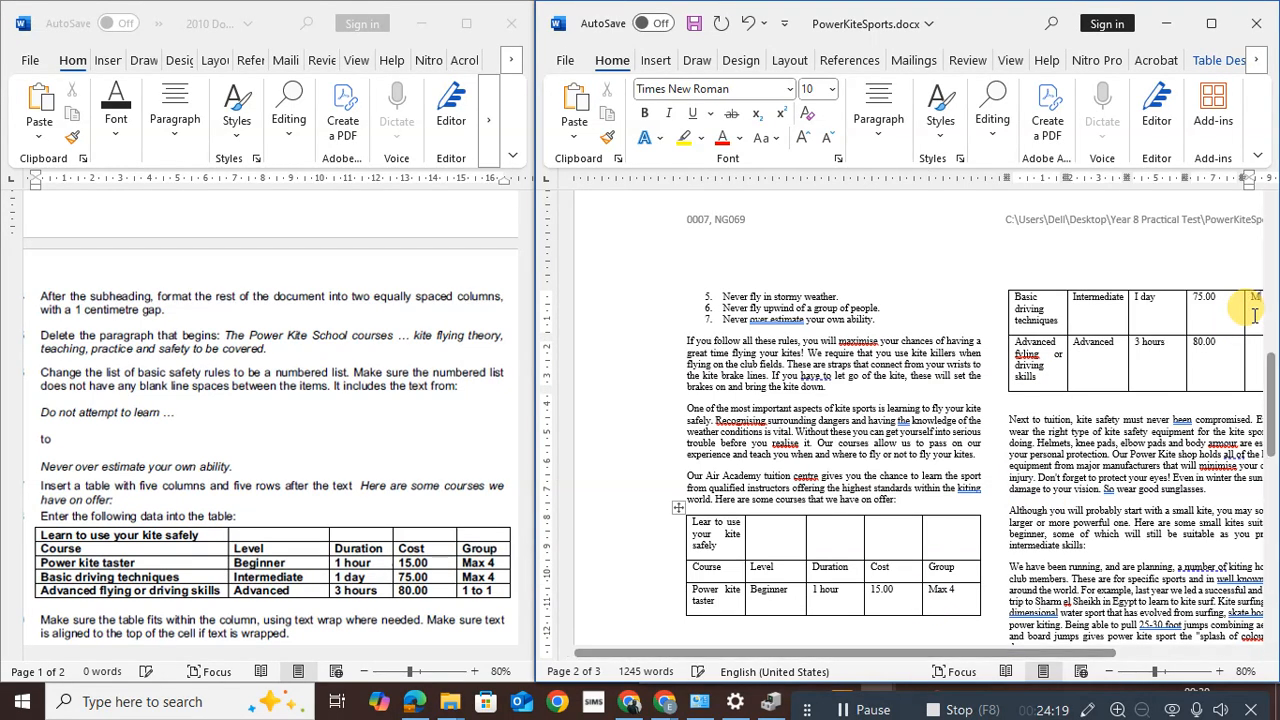
pyautogui.write('Max 4')
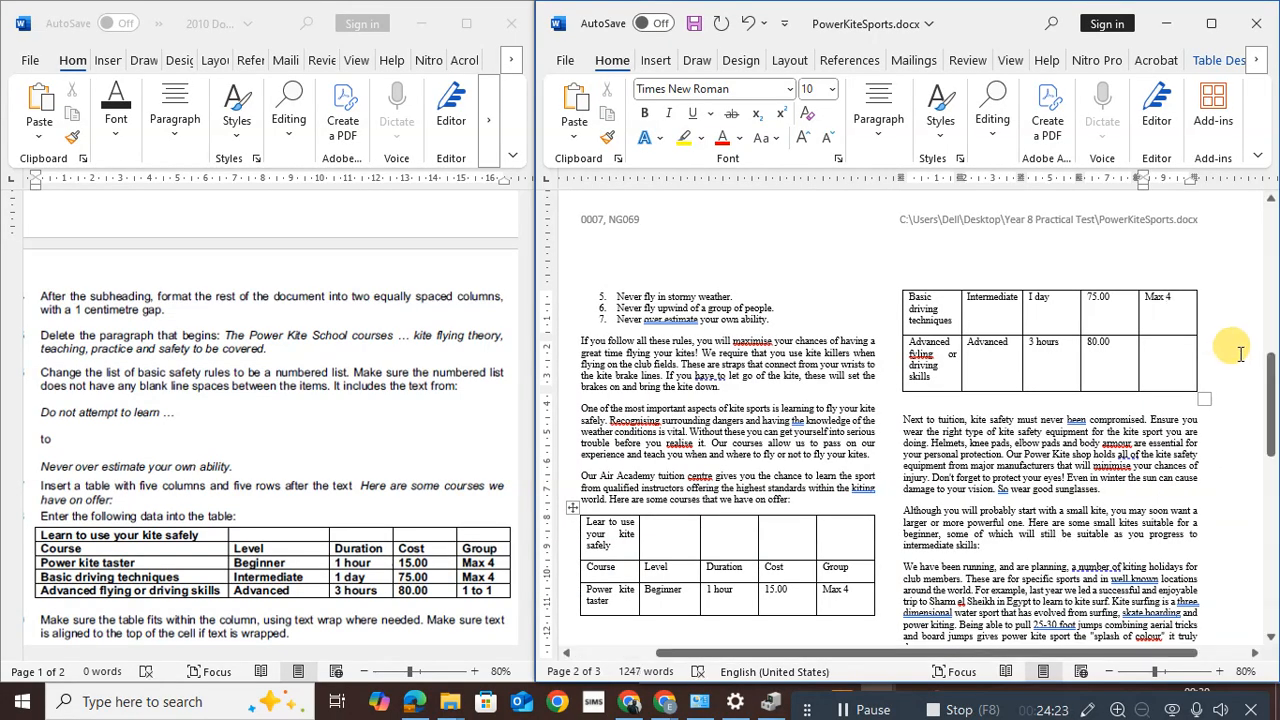
pyautogui.click(1137, 363)
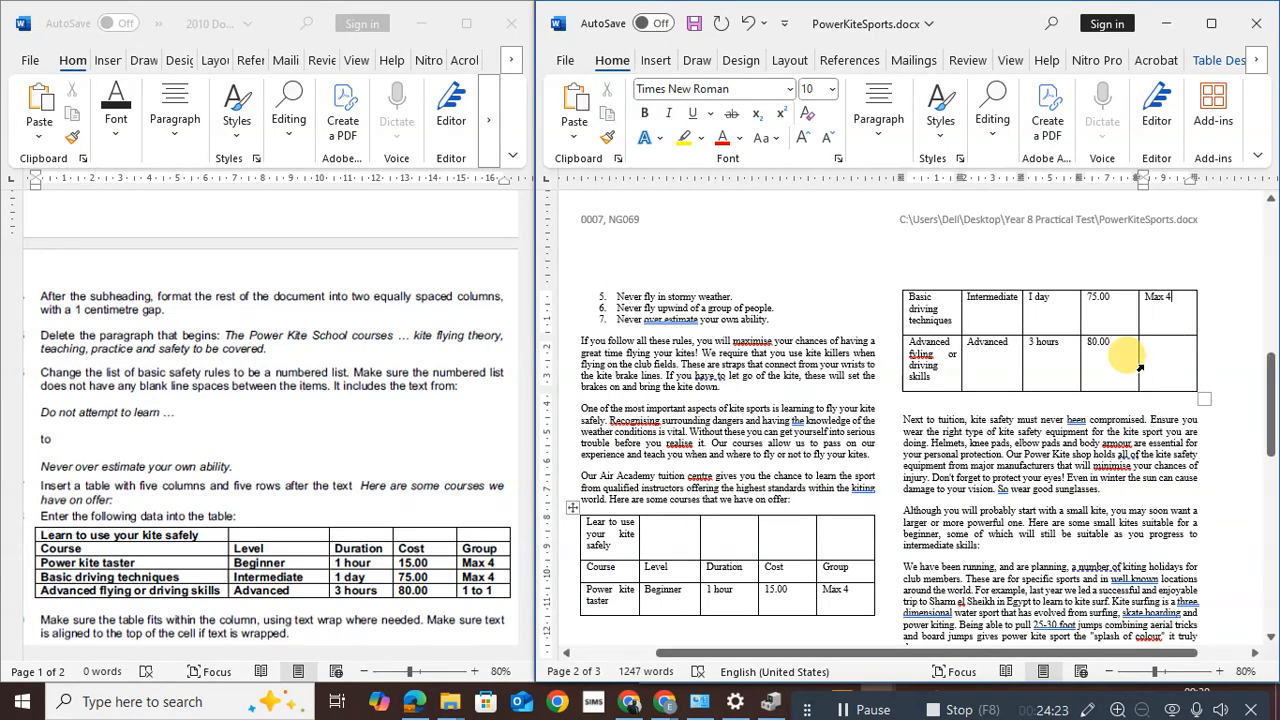
pyautogui.write('1 to 1')
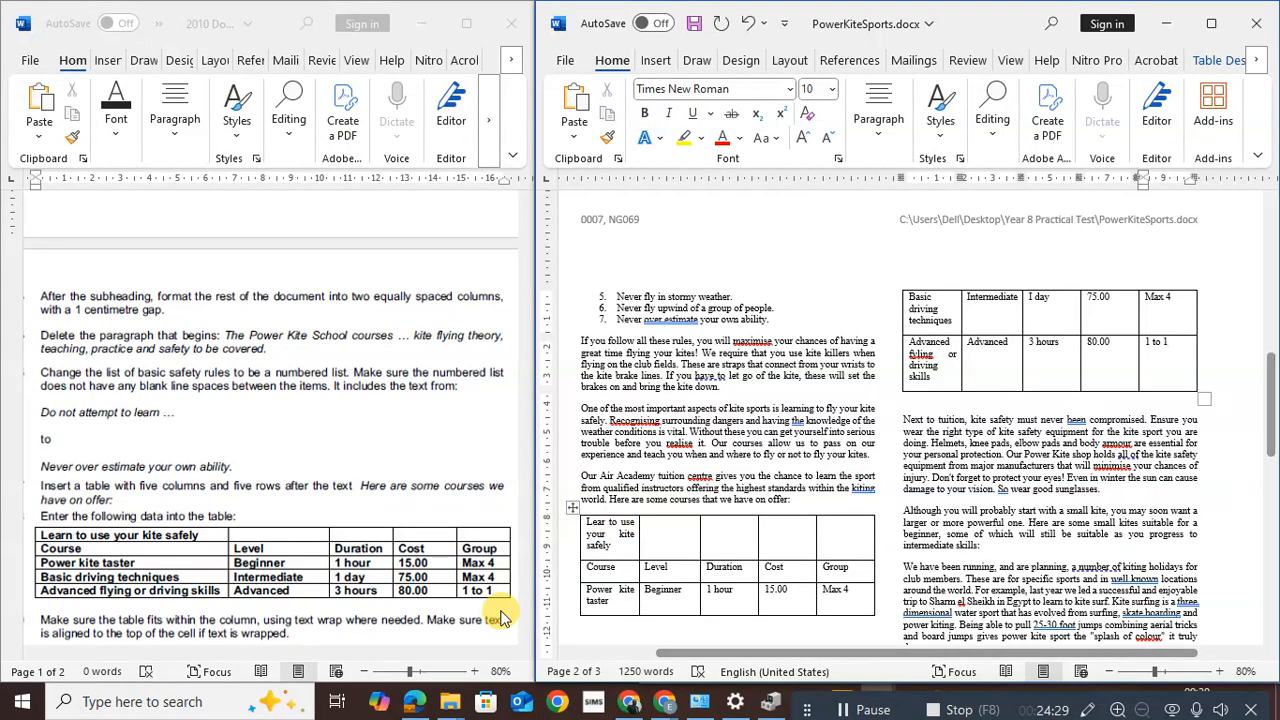
pyautogui.scroll(-5, 448, 598)
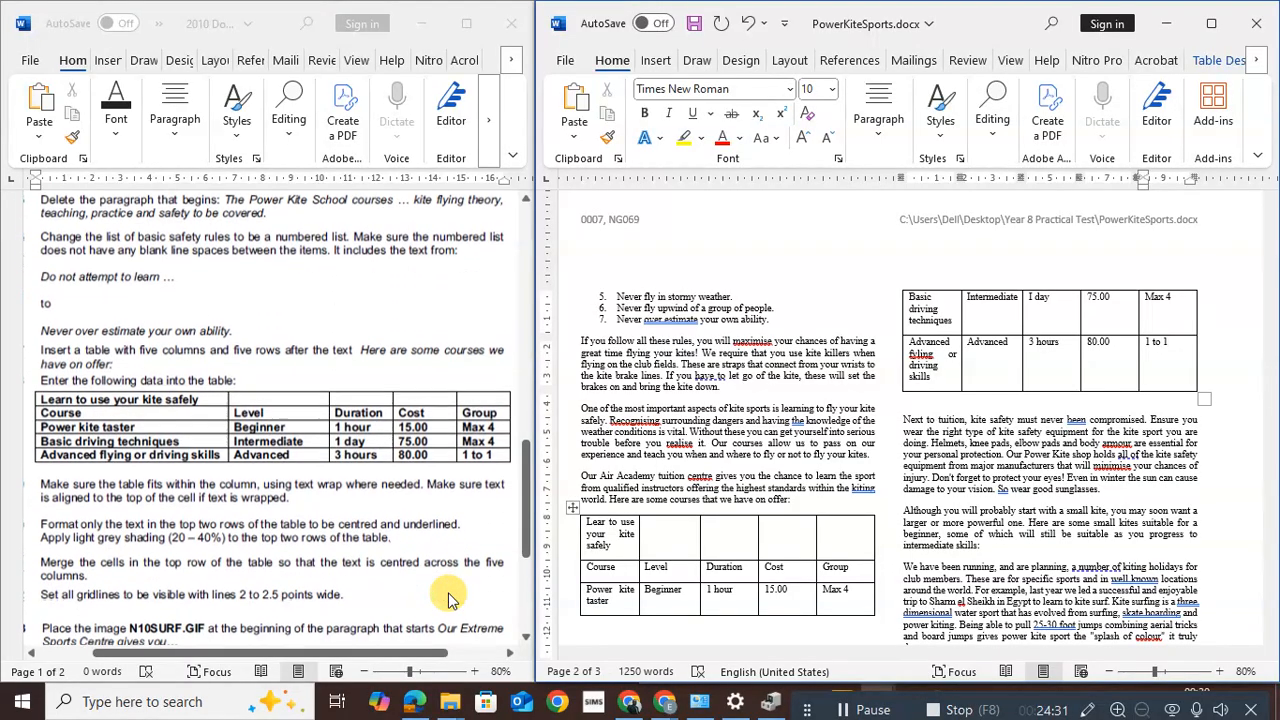
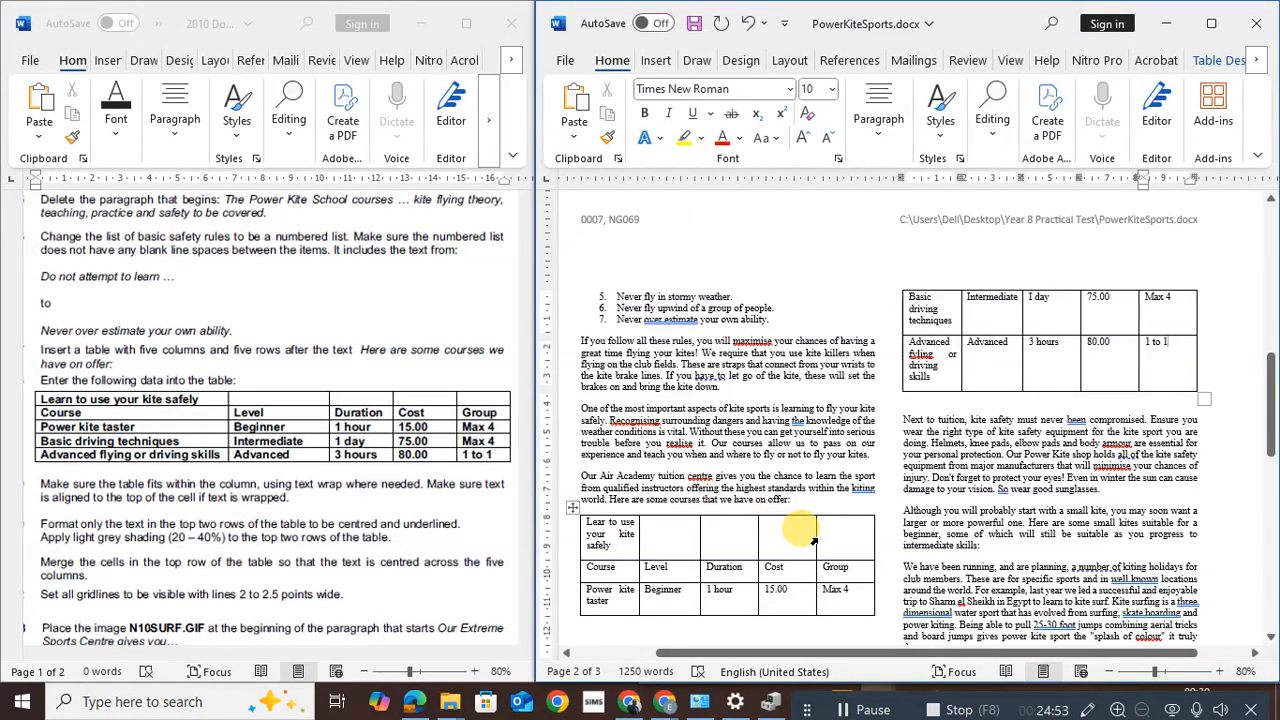
# Resize the Cost, Duration, Level and course-name columns so all five table rows fit in the left column
pyautogui.moveTo(816, 539); pyautogui.dragTo(836, 540)
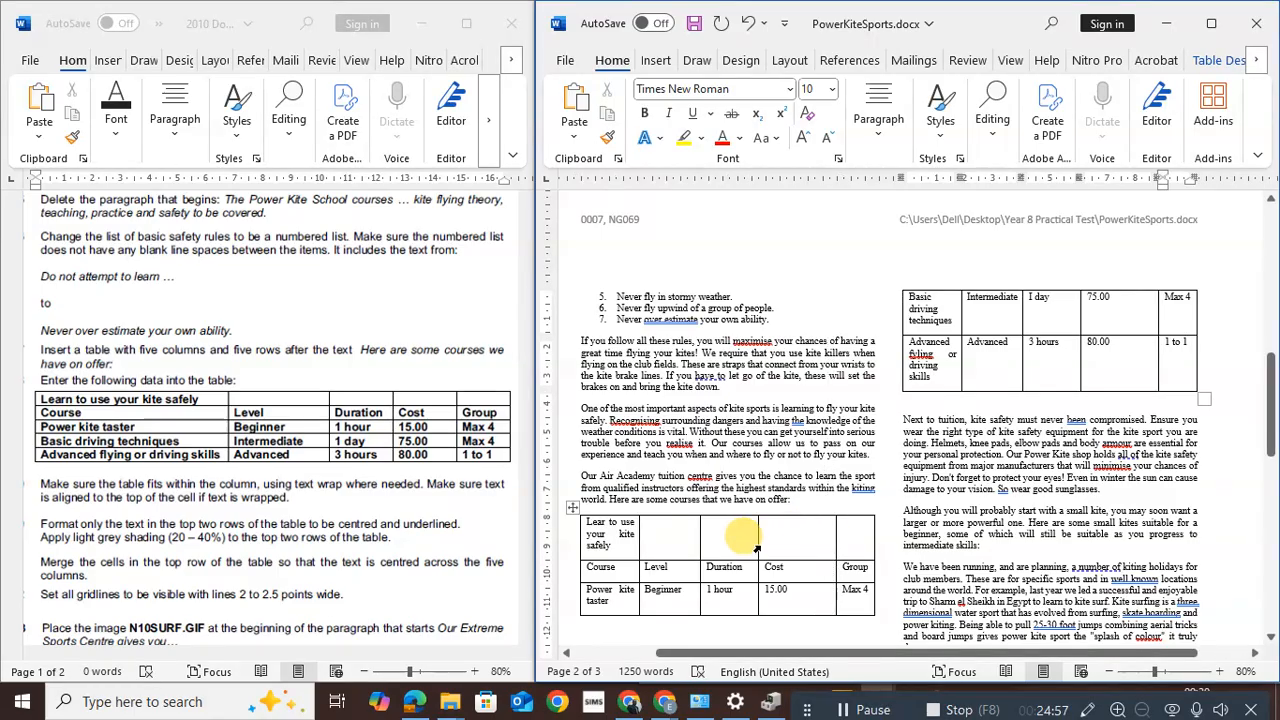
pyautogui.moveTo(758, 543); pyautogui.dragTo(799, 543)
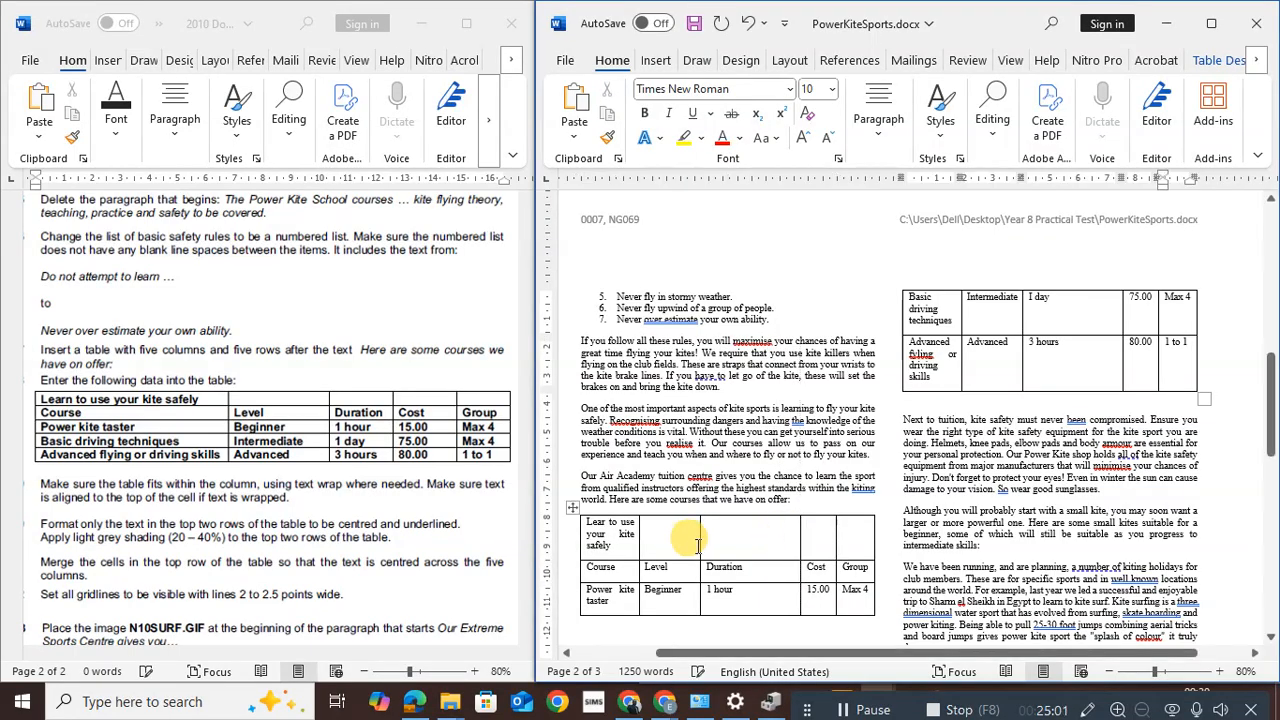
pyautogui.moveTo(703, 543); pyautogui.dragTo(758, 546)
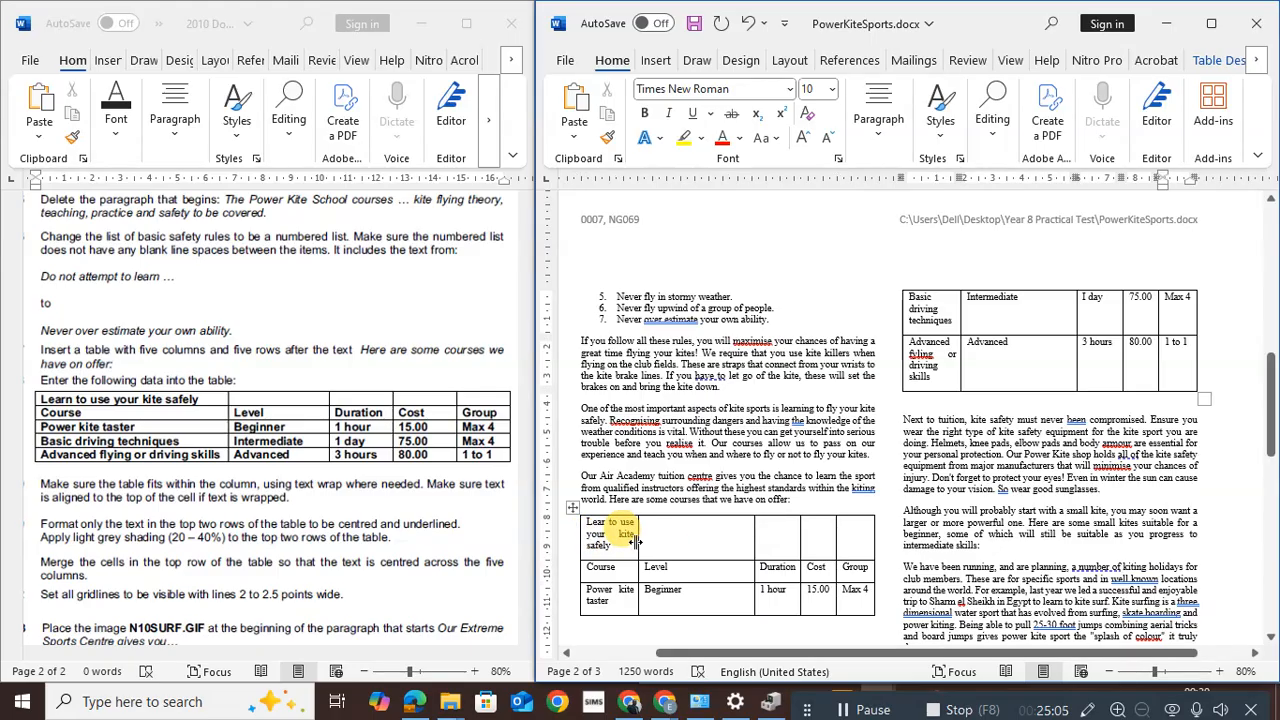
pyautogui.moveTo(638, 541); pyautogui.dragTo(690, 548)
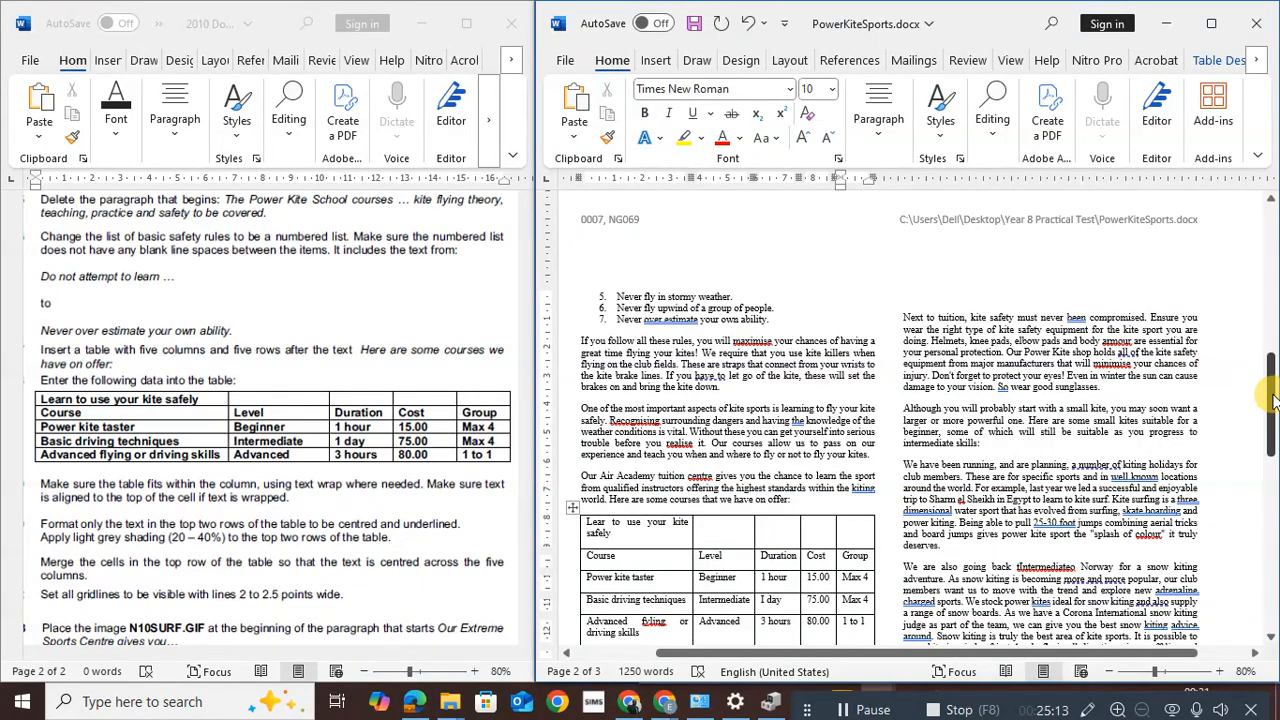
pyautogui.scroll(-2, 1262, 400)
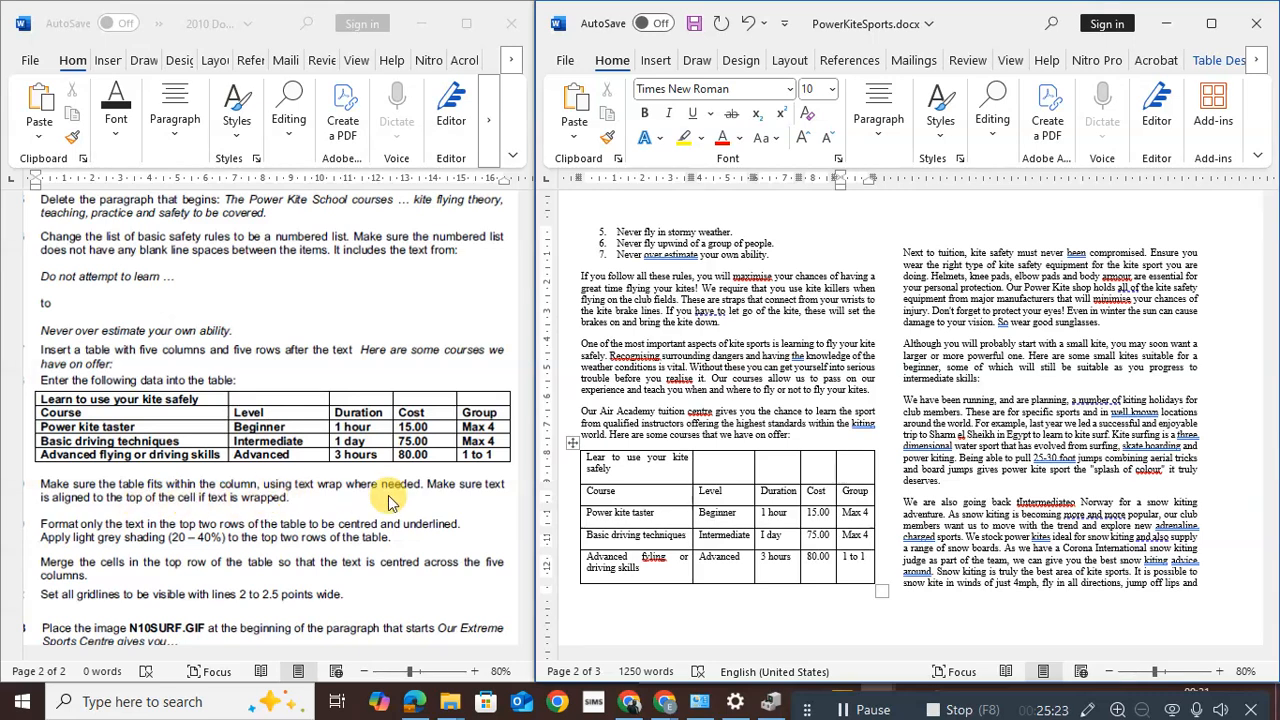
# Select the whole course table and set its cell alignment to Align Top Left
pyautogui.click(574, 441)
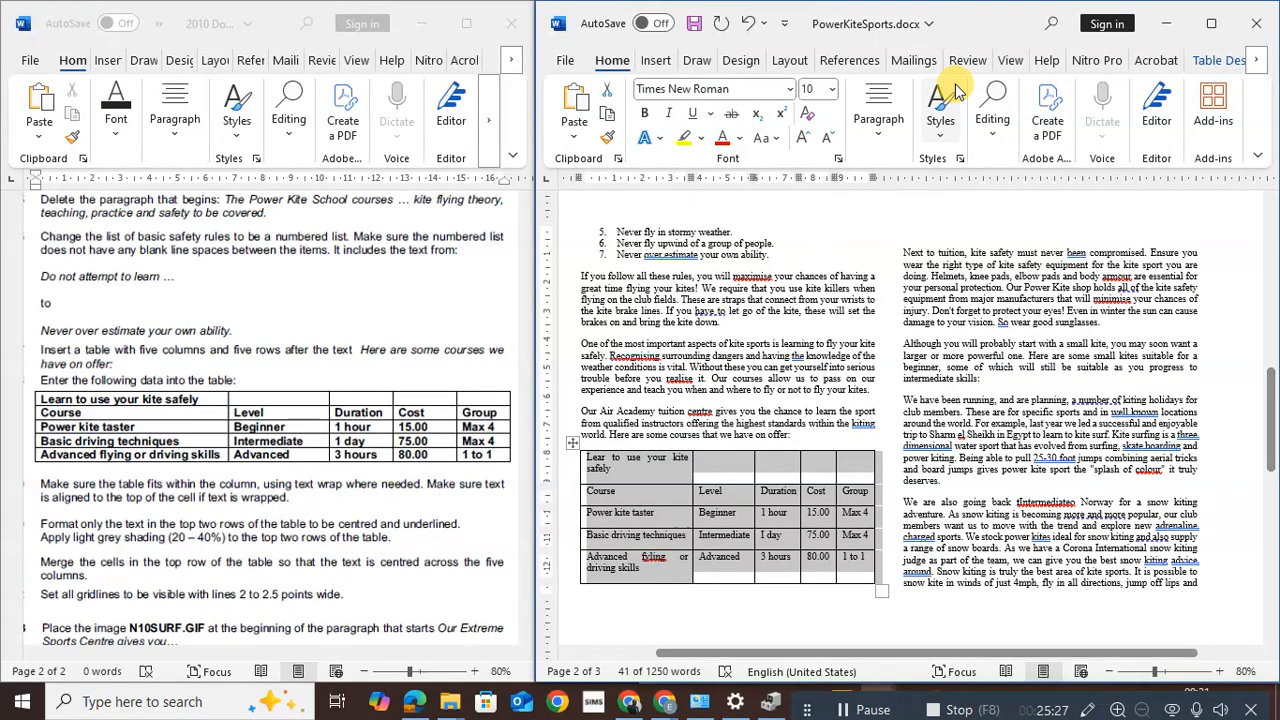
pyautogui.click(1215, 60)
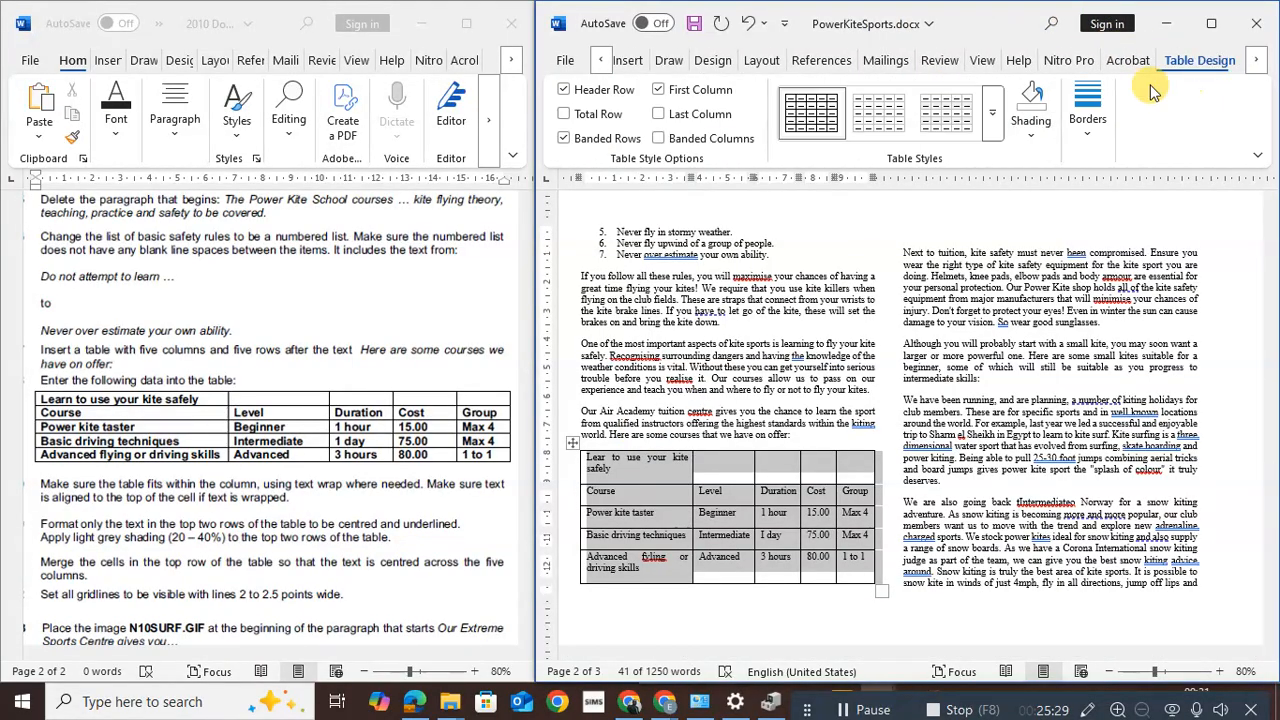
pyautogui.click(1254, 62)
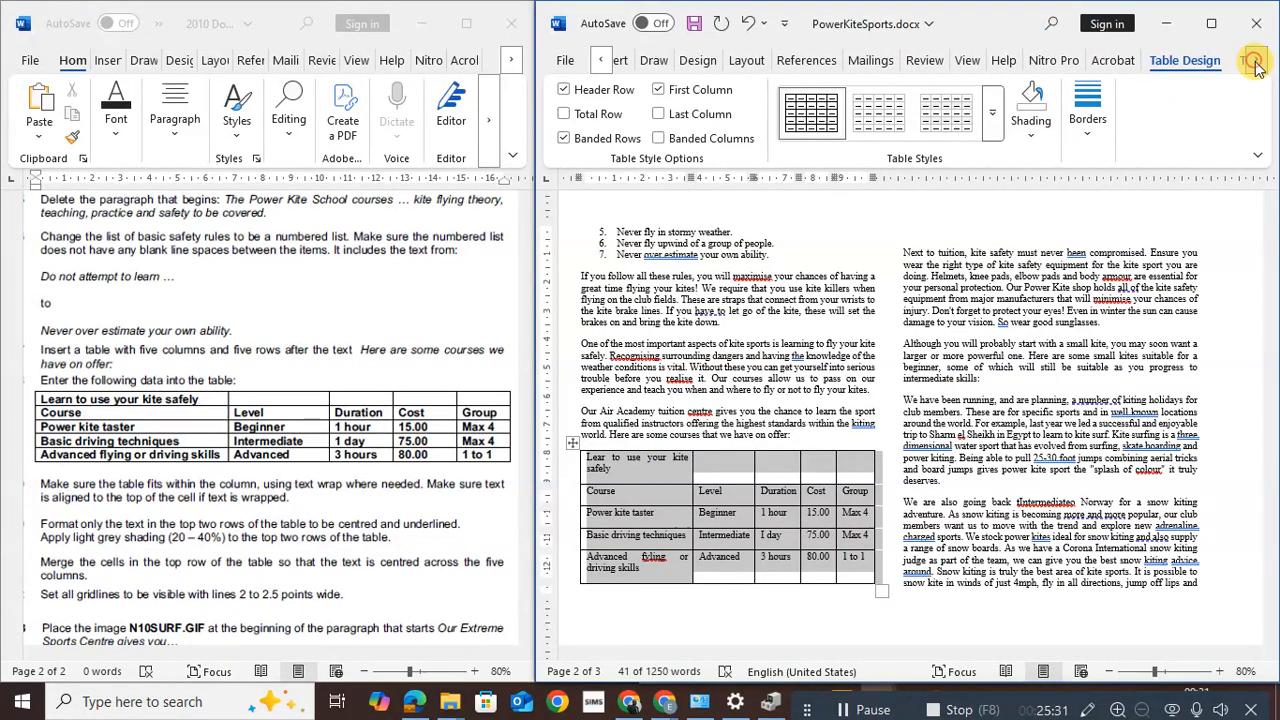
pyautogui.click(1254, 62)
pyautogui.click(1200, 60)
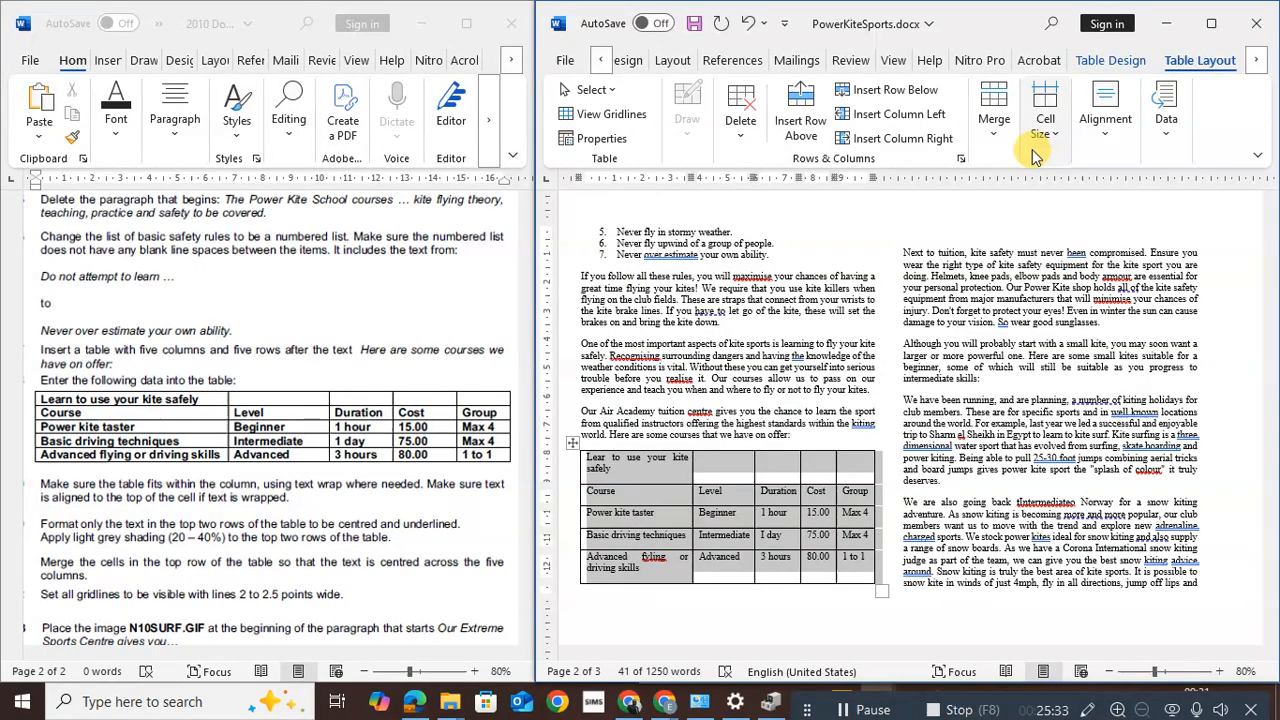
pyautogui.click(1105, 120)
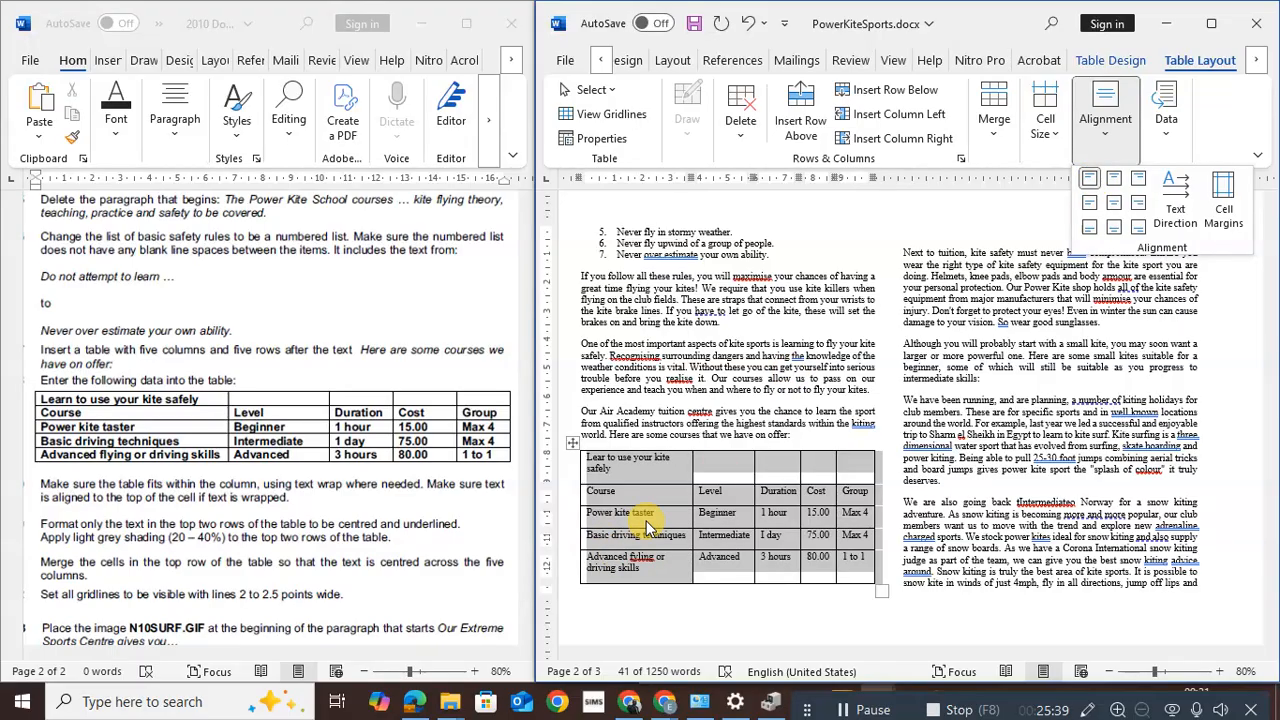
pyautogui.click(82, 532)
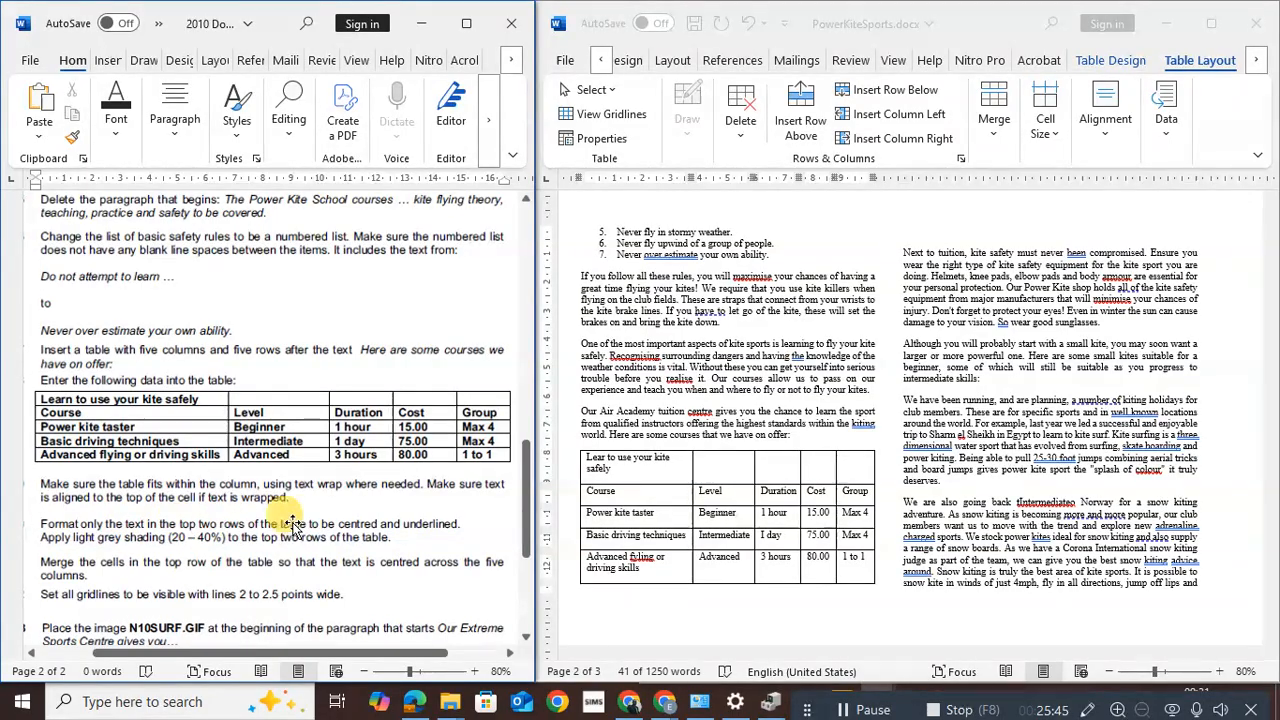
# Centre and underline the text in the table's top two rows
pyautogui.click(630, 470)
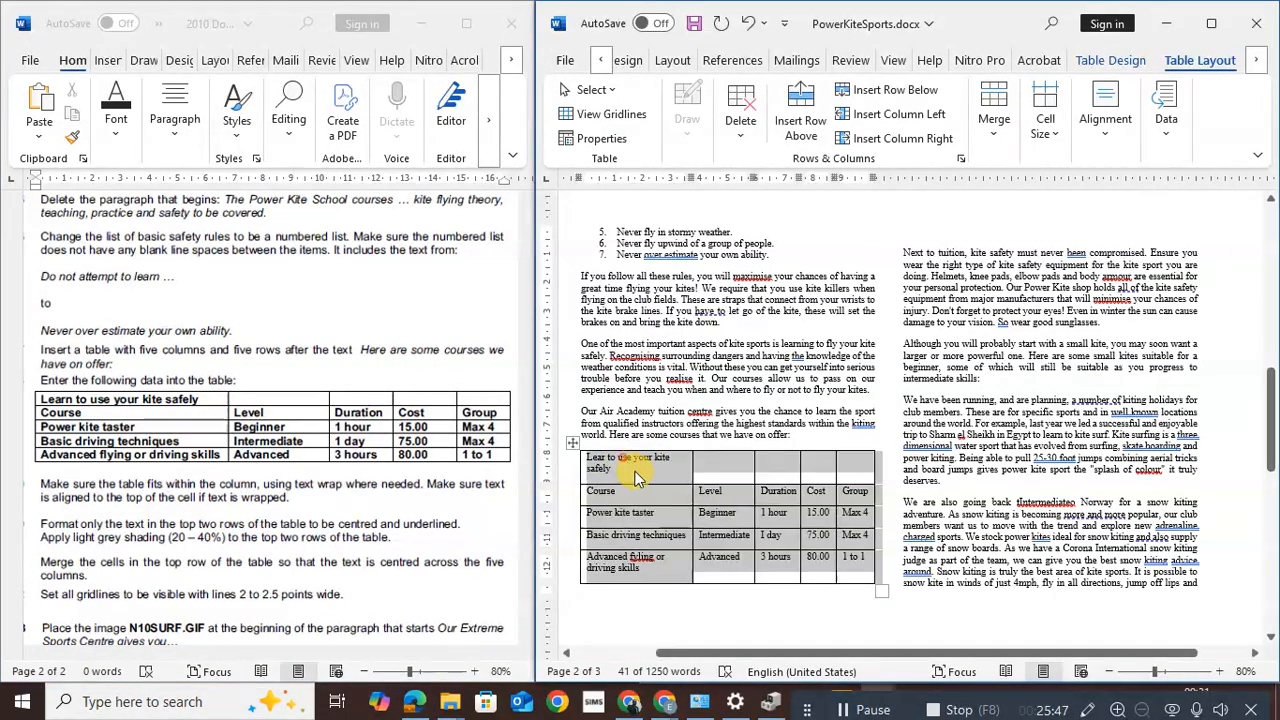
pyautogui.click(640, 472)
pyautogui.doubleClick(640, 472)
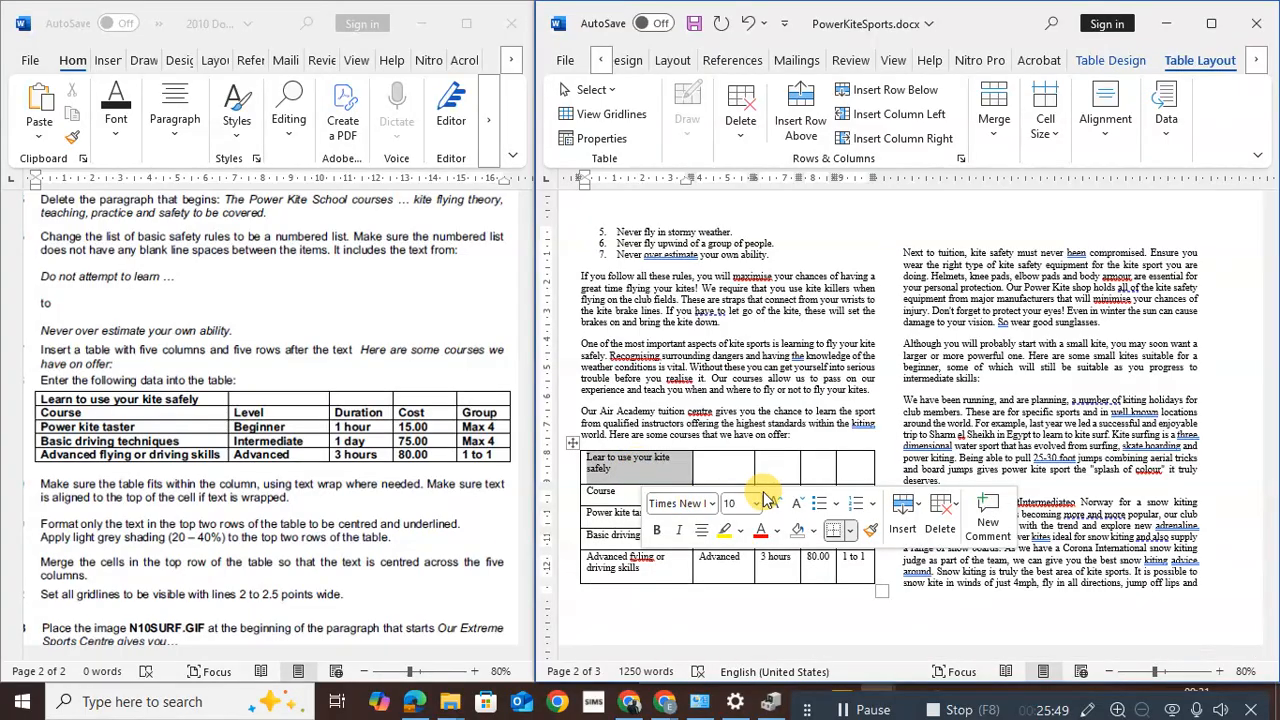
pyautogui.click(777, 458)
pyautogui.moveTo(649, 462); pyautogui.dragTo(857, 507)
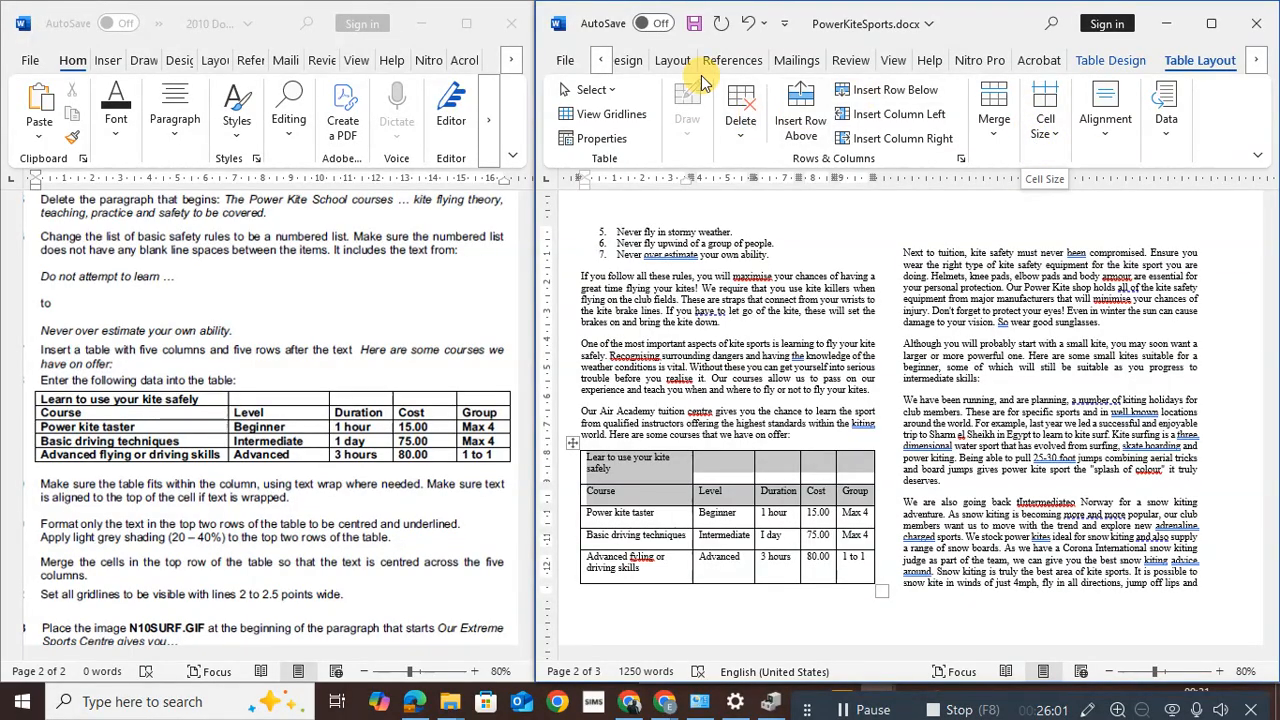
pyautogui.click(601, 63)
pyautogui.click(601, 63)
pyautogui.click(601, 63)
pyautogui.click(599, 66)
pyautogui.click(600, 67)
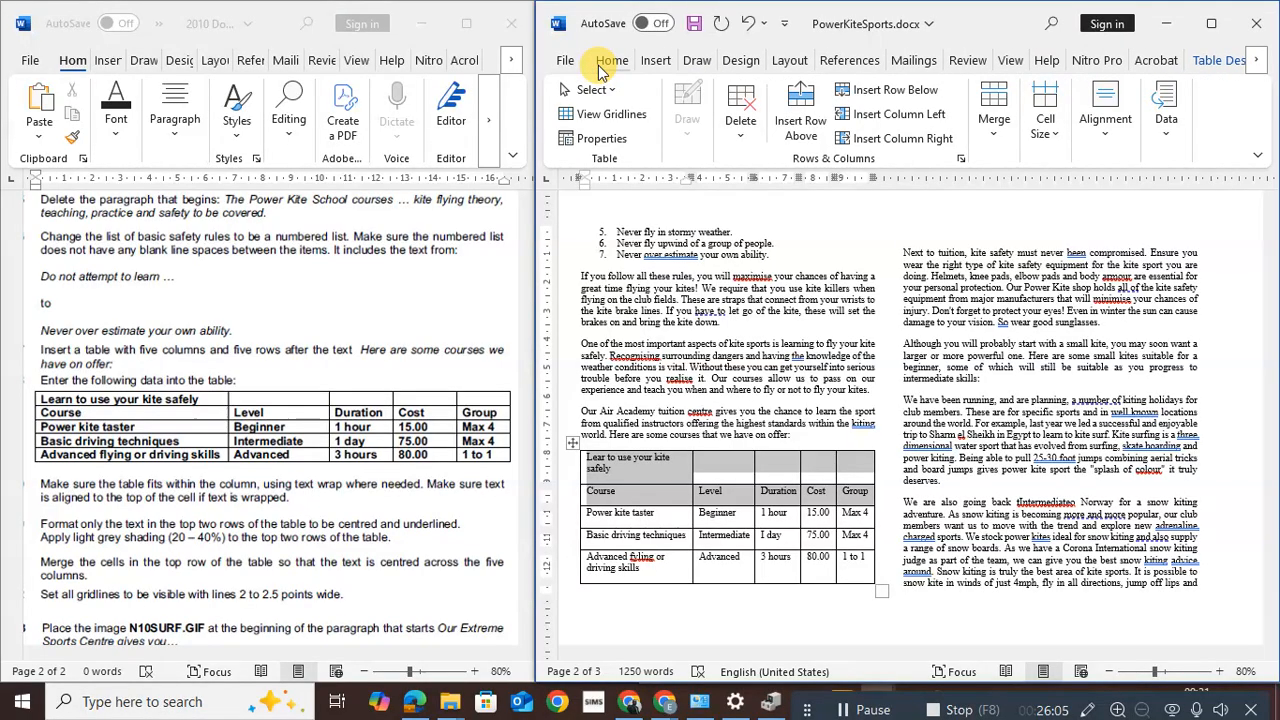
pyautogui.click(609, 66)
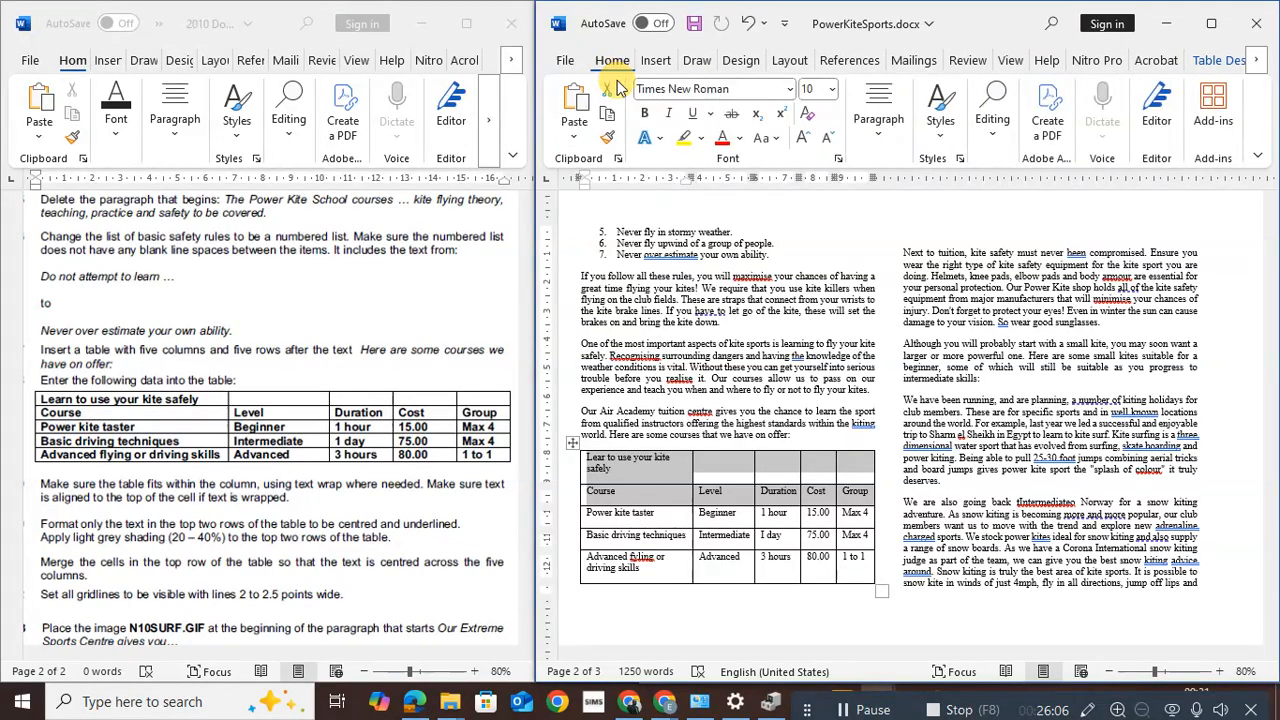
pyautogui.click(889, 130)
pyautogui.click(893, 216)
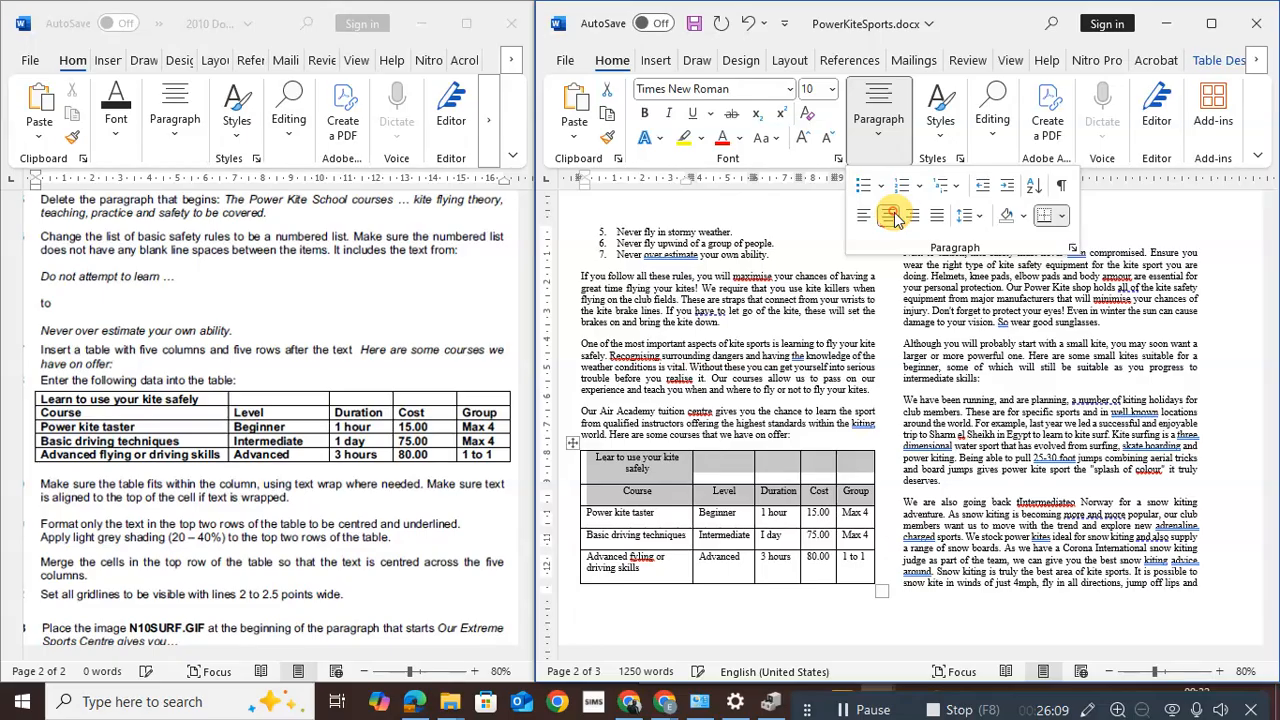
pyautogui.click(692, 114)
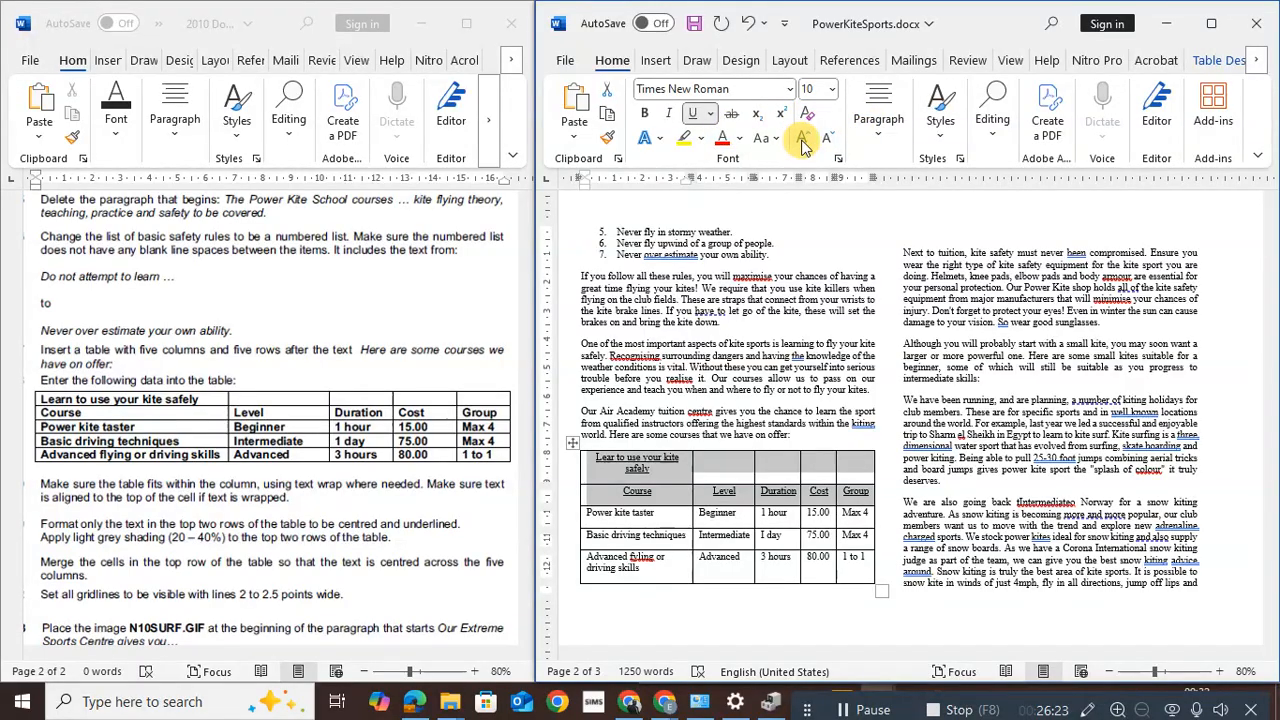
# Give the table's top two rows light grey shading
pyautogui.click(880, 130)
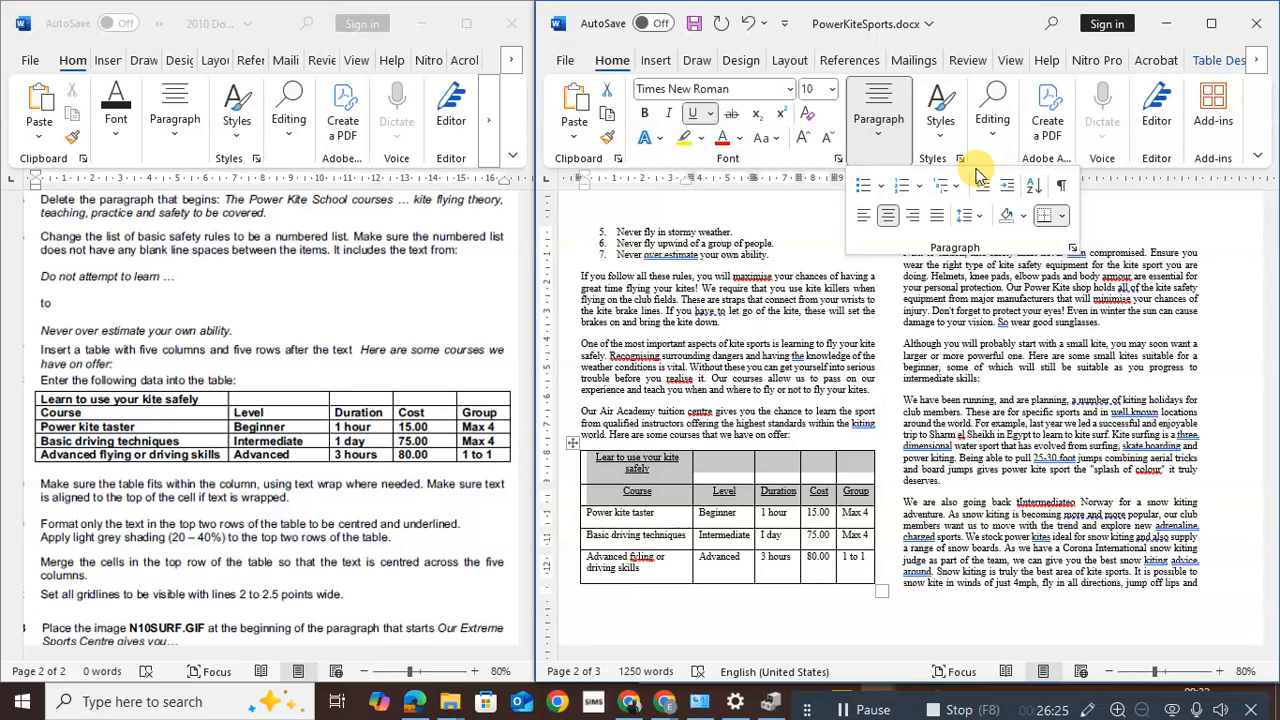
pyautogui.click(1022, 218)
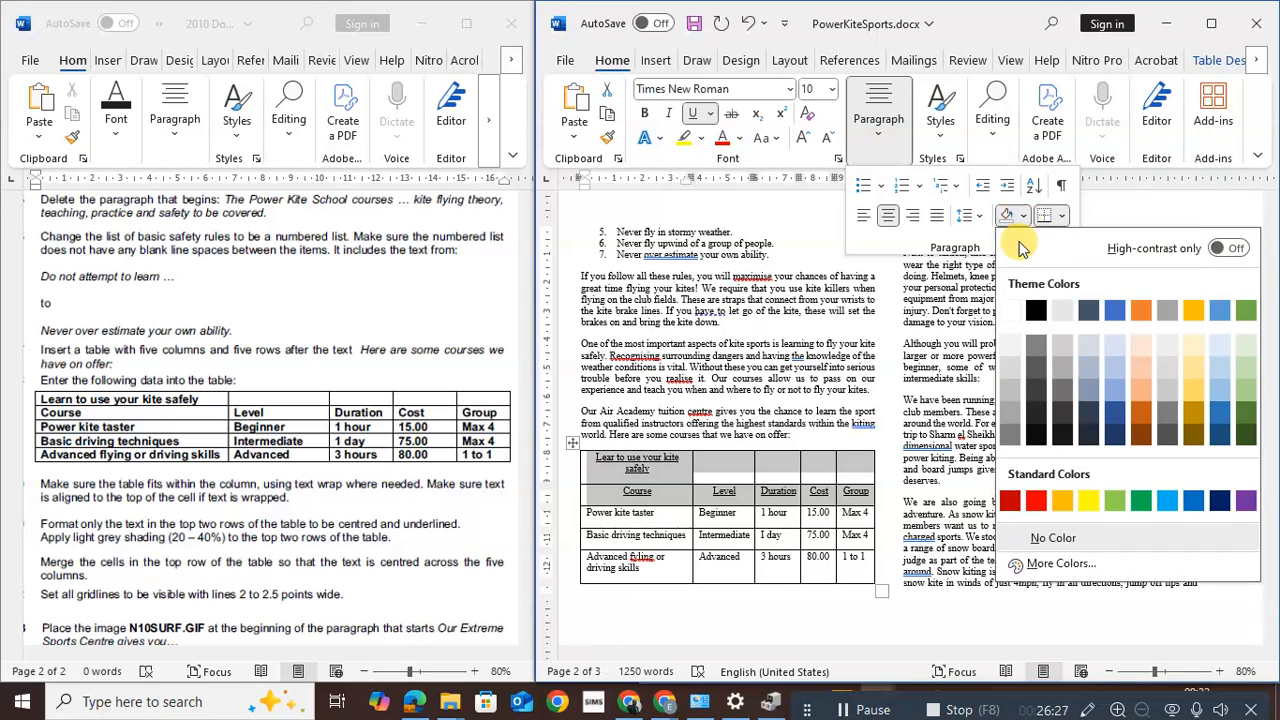
pyautogui.click(1011, 390)
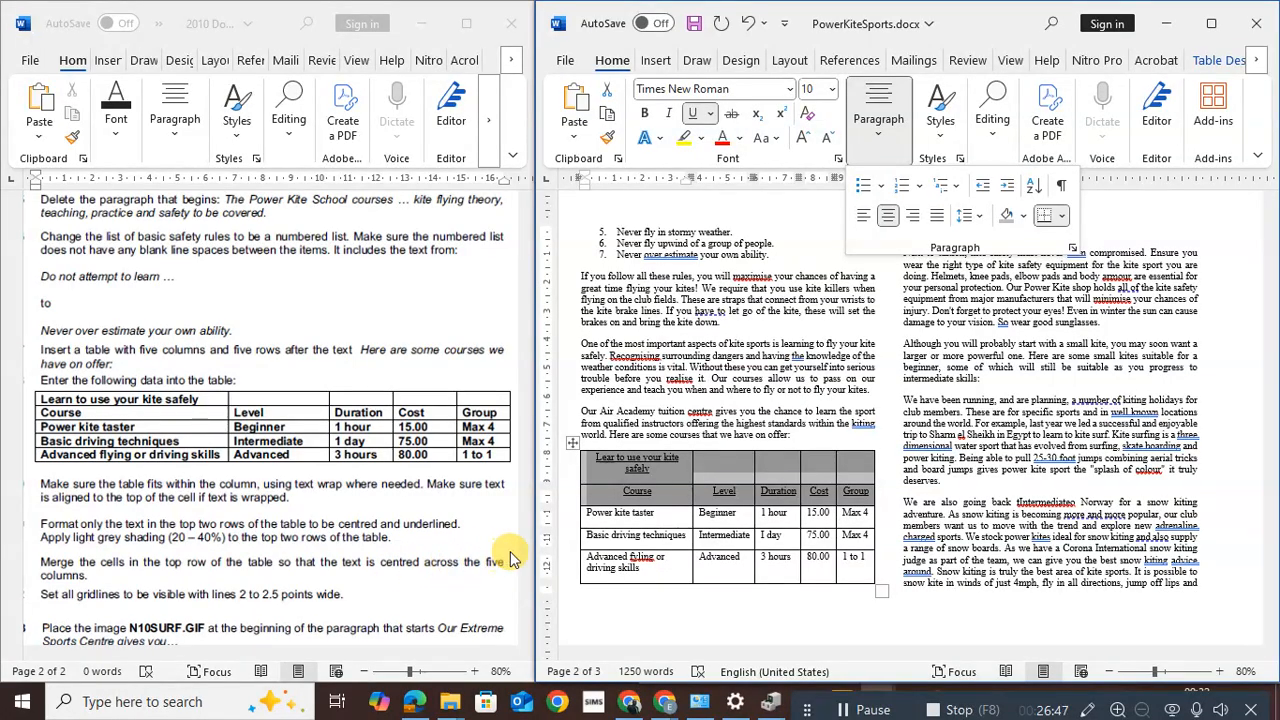
# Merge the course table's top-row cells into a single title cell
pyautogui.click(665, 491)
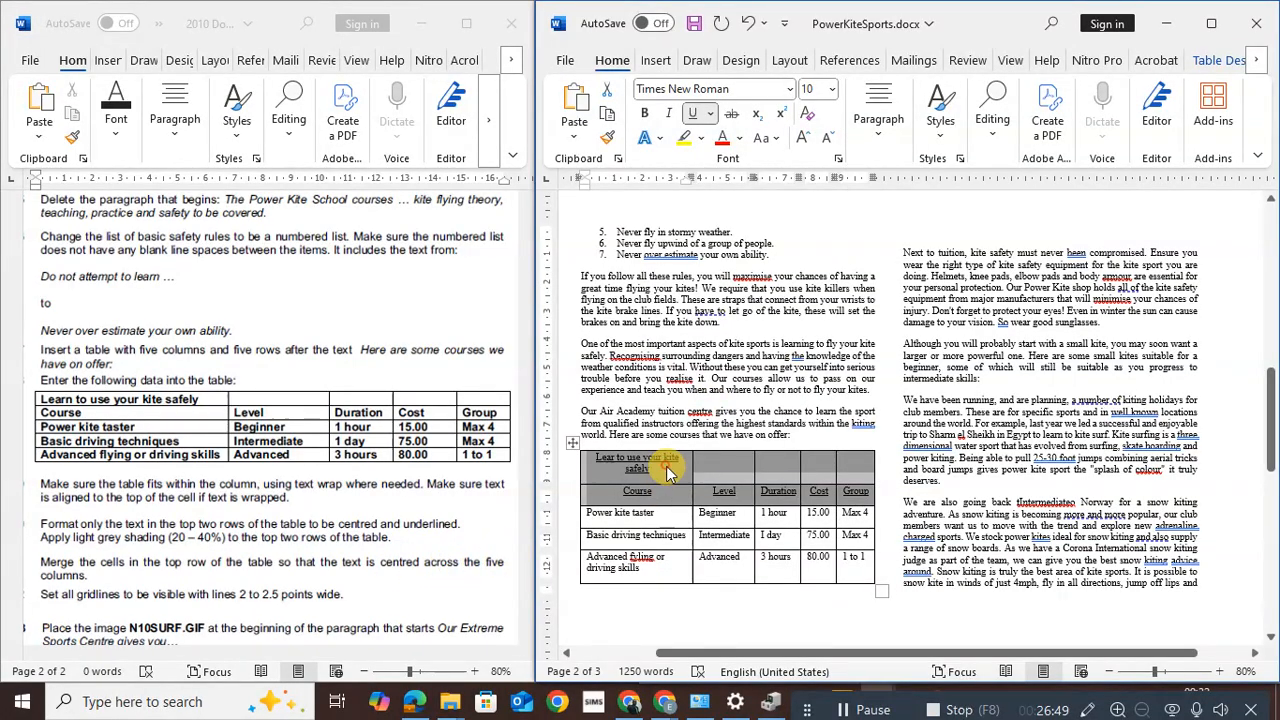
pyautogui.click(668, 474)
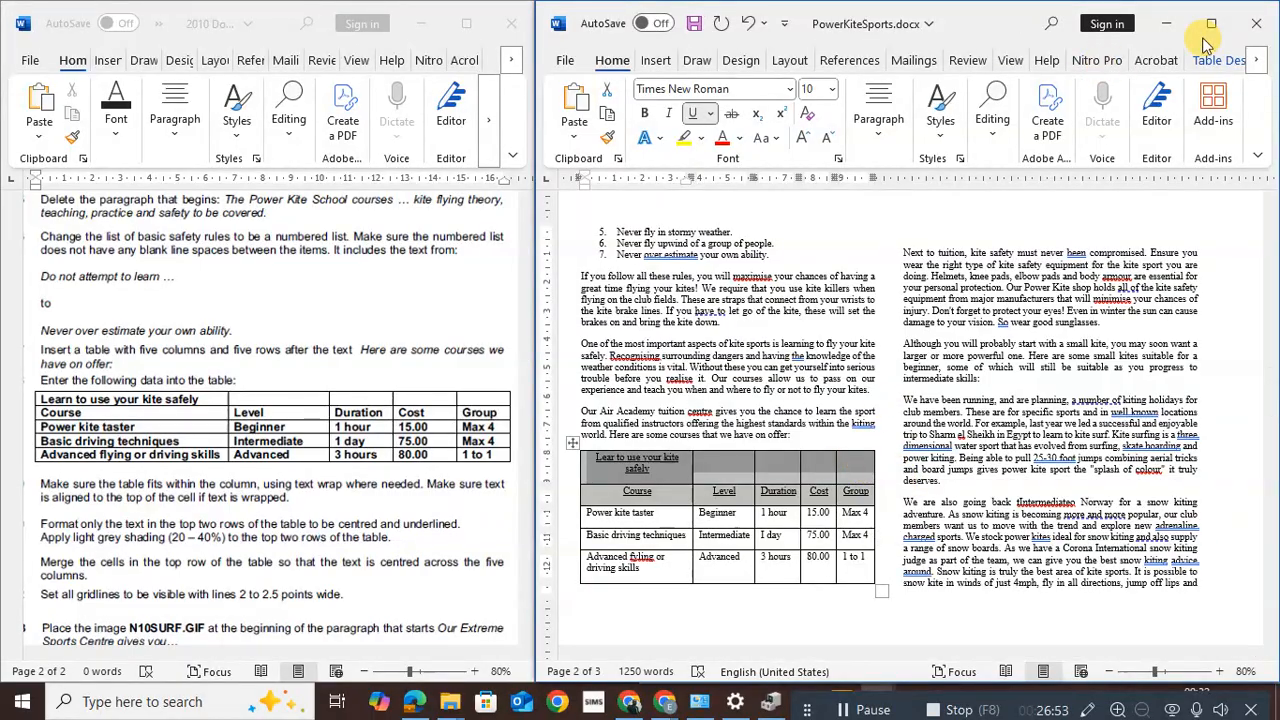
pyautogui.click(1256, 62)
pyautogui.click(1256, 62)
pyautogui.click(1230, 62)
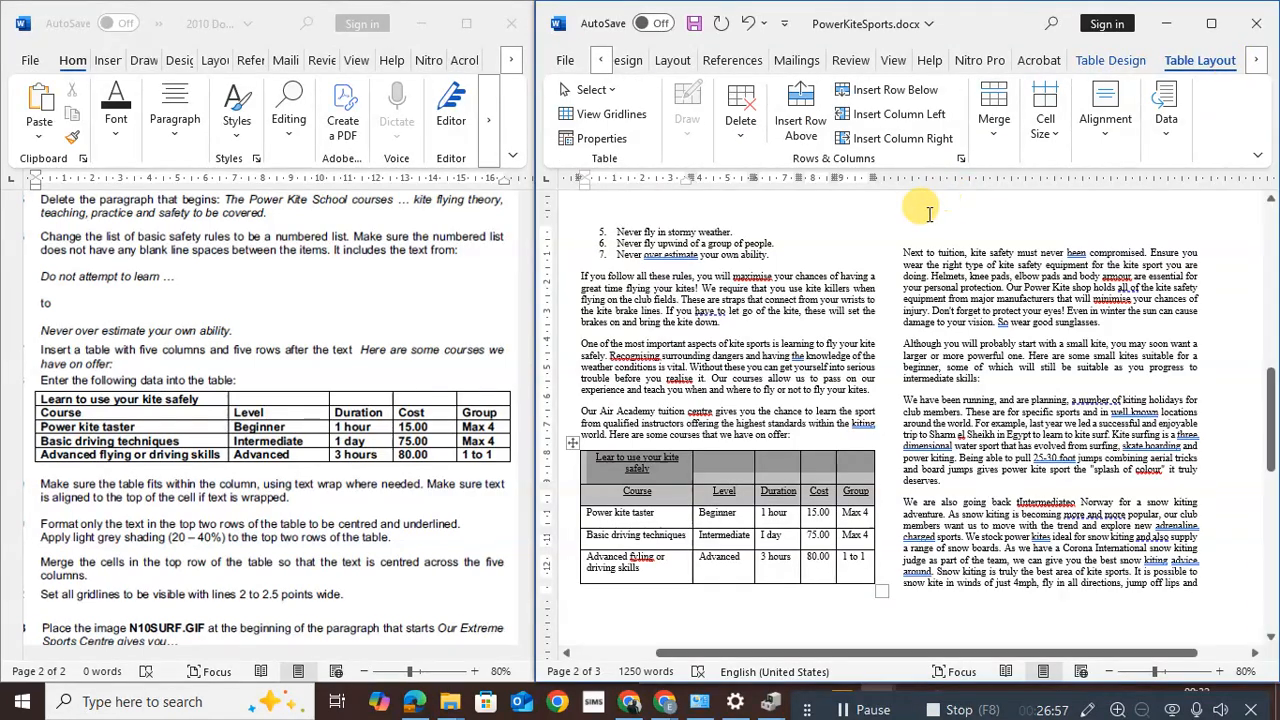
pyautogui.click(990, 128)
pyautogui.click(995, 198)
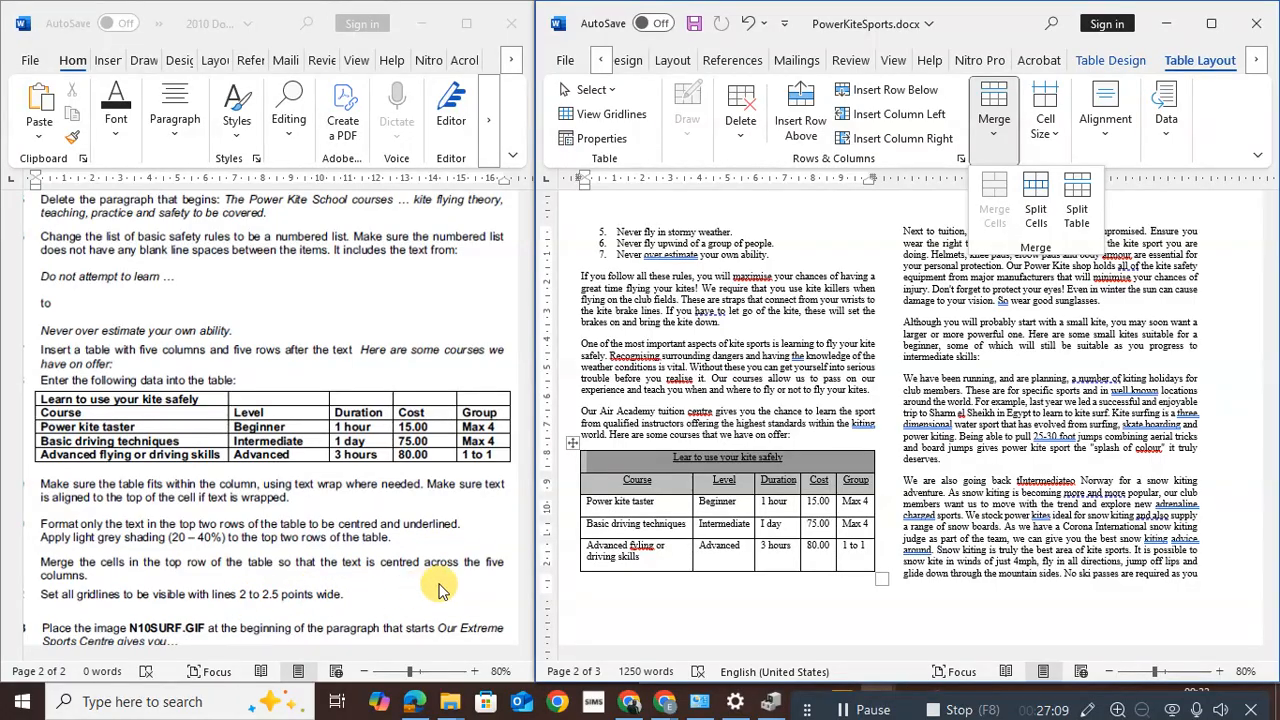
pyautogui.click(651, 519)
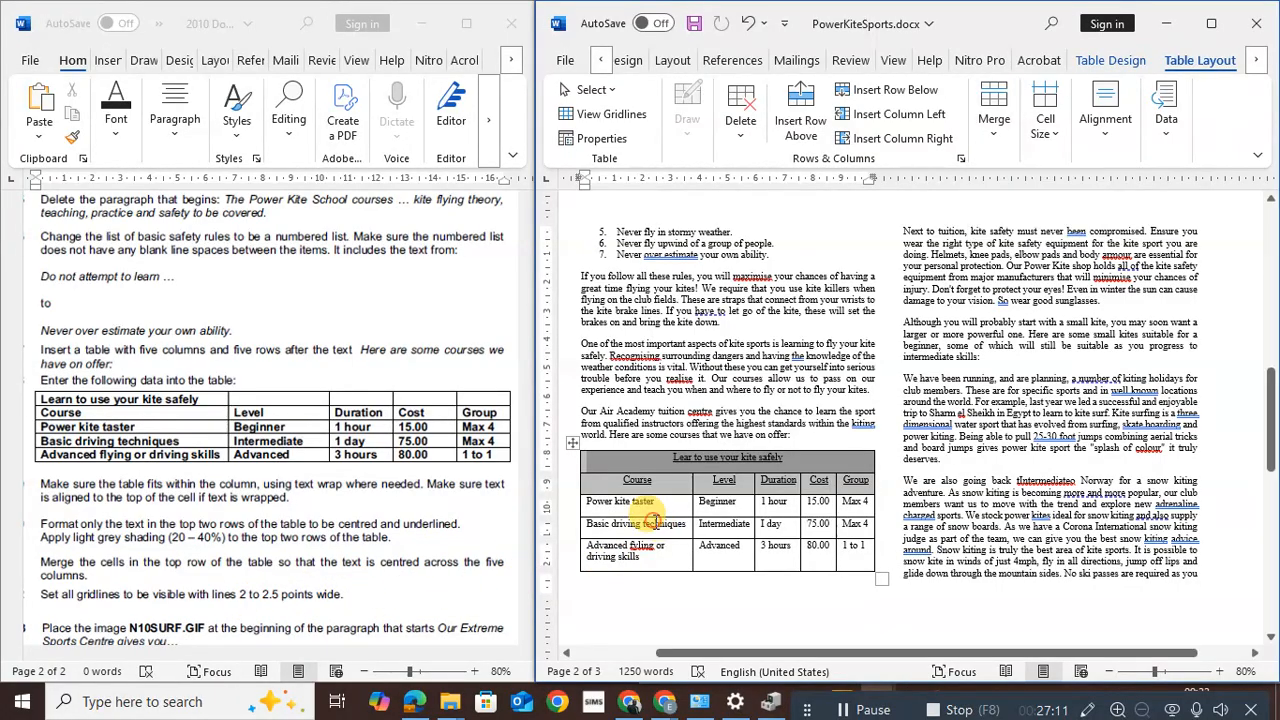
pyautogui.click(612, 470)
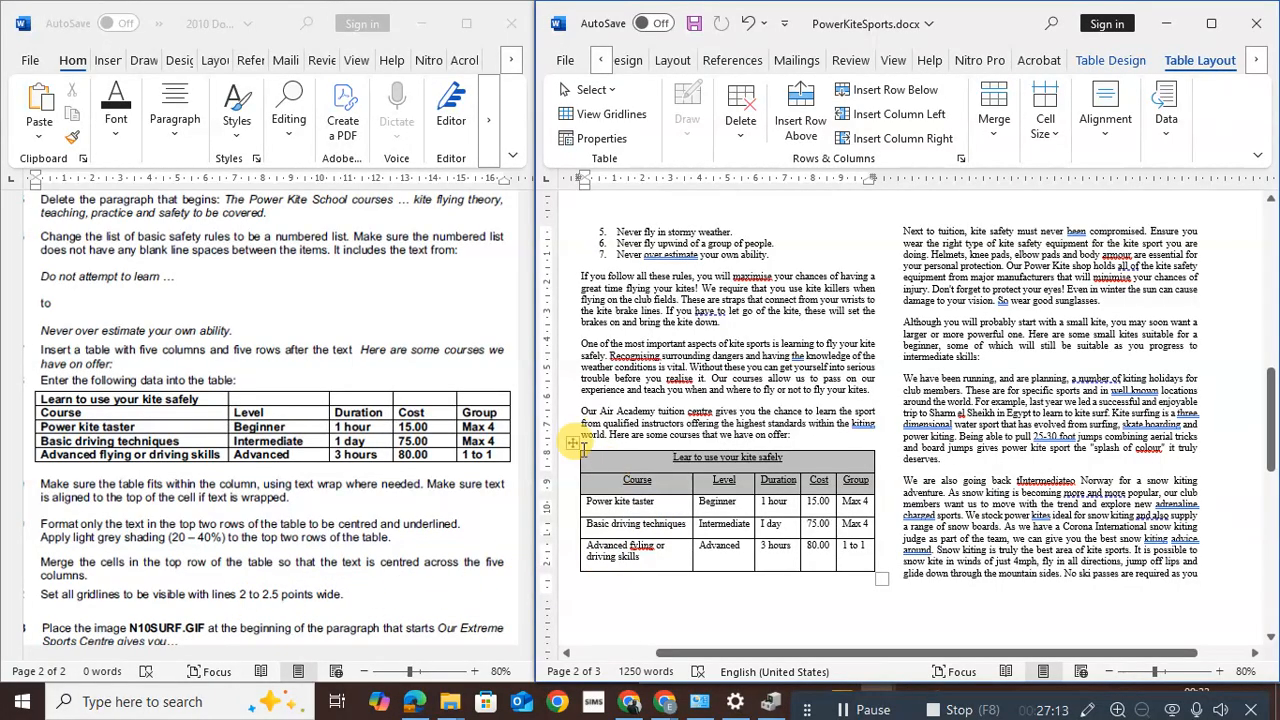
# Select the course table and look through the table border weight and style options
pyautogui.click(575, 445)
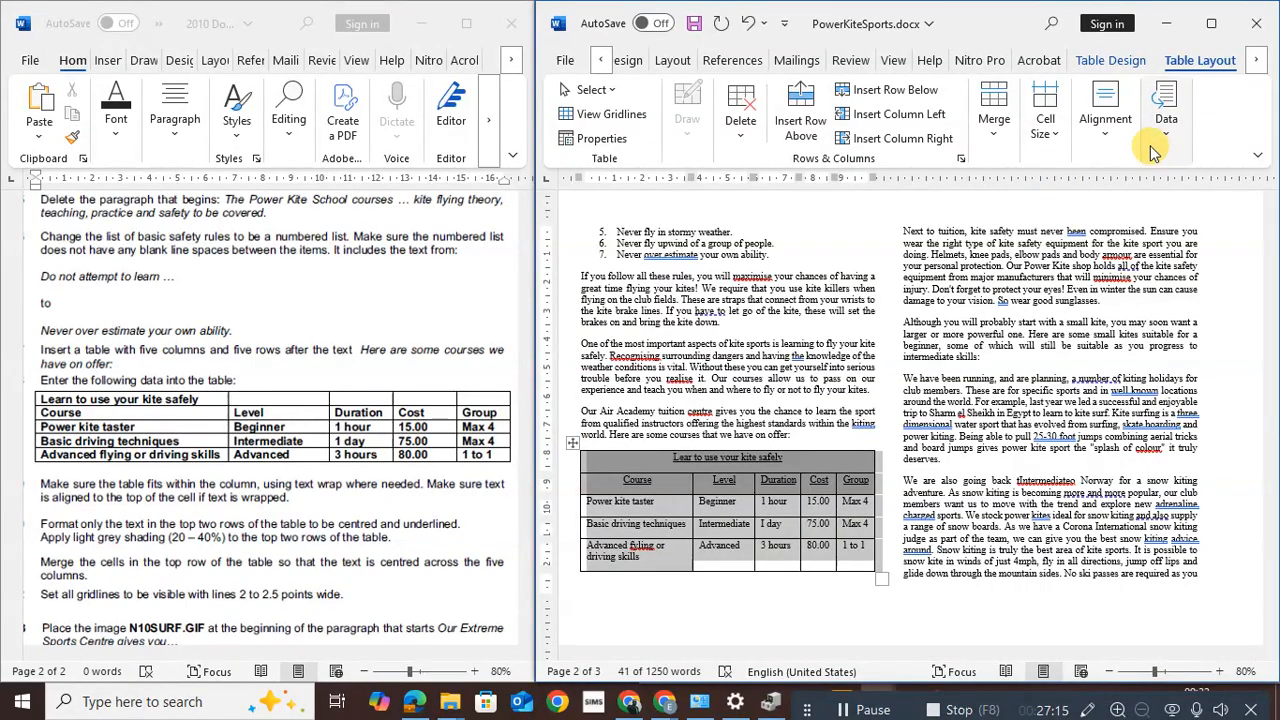
pyautogui.click(1045, 135)
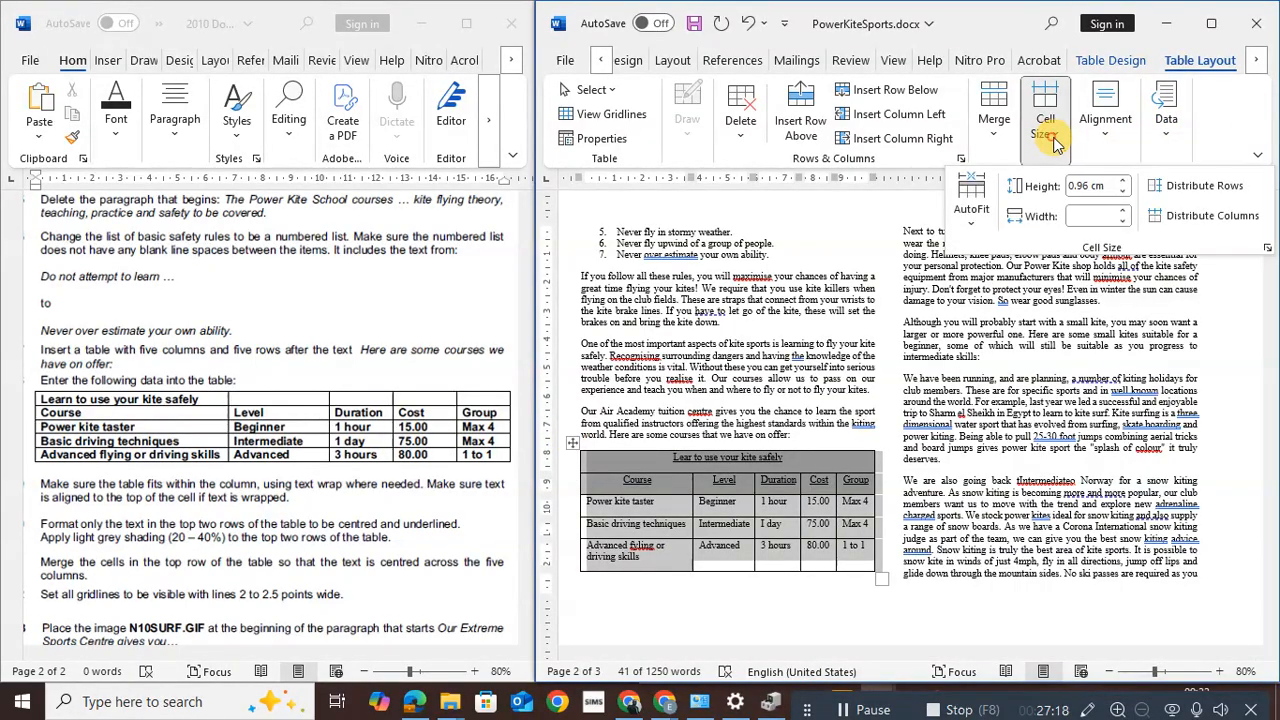
pyautogui.click(1110, 60)
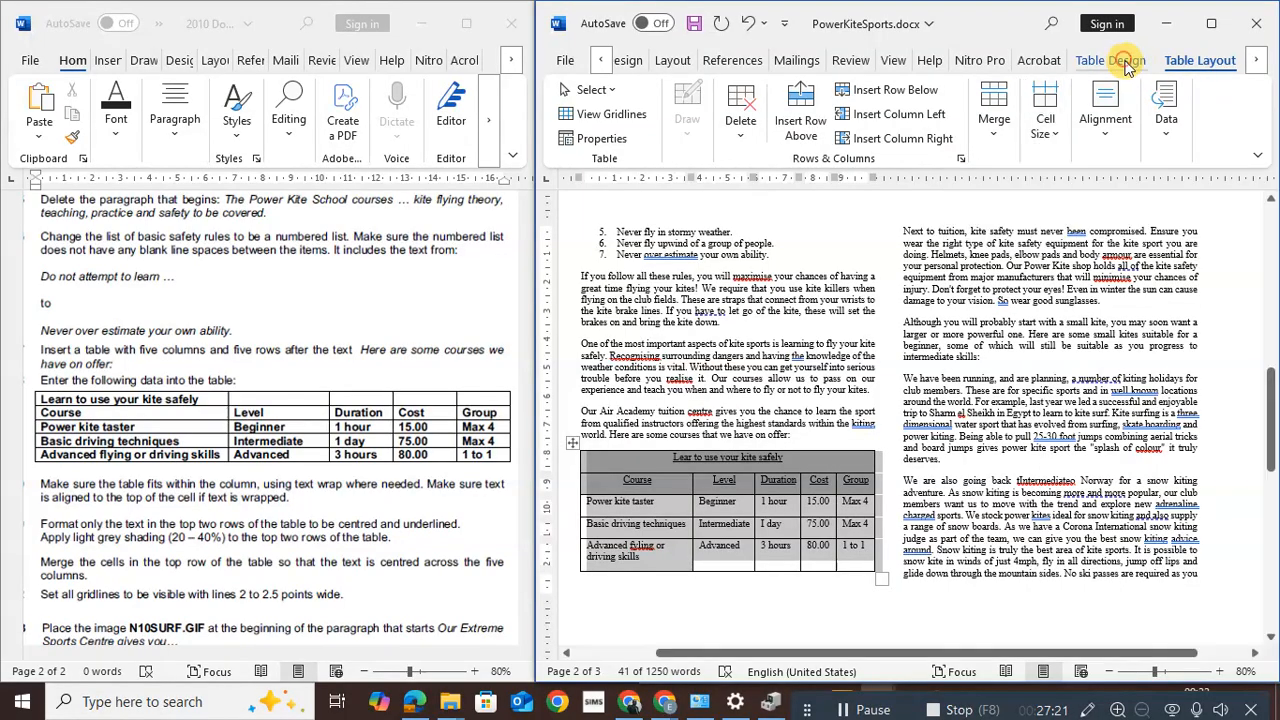
pyautogui.click(1078, 138)
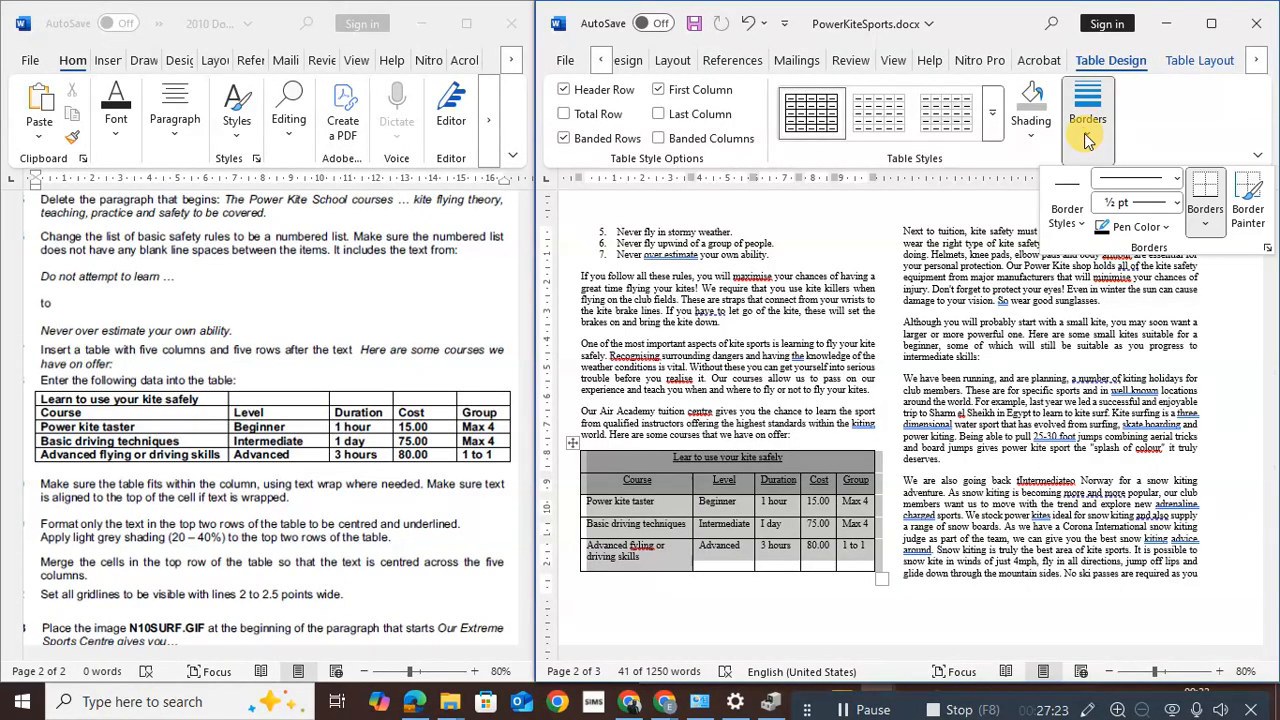
pyautogui.click(1173, 203)
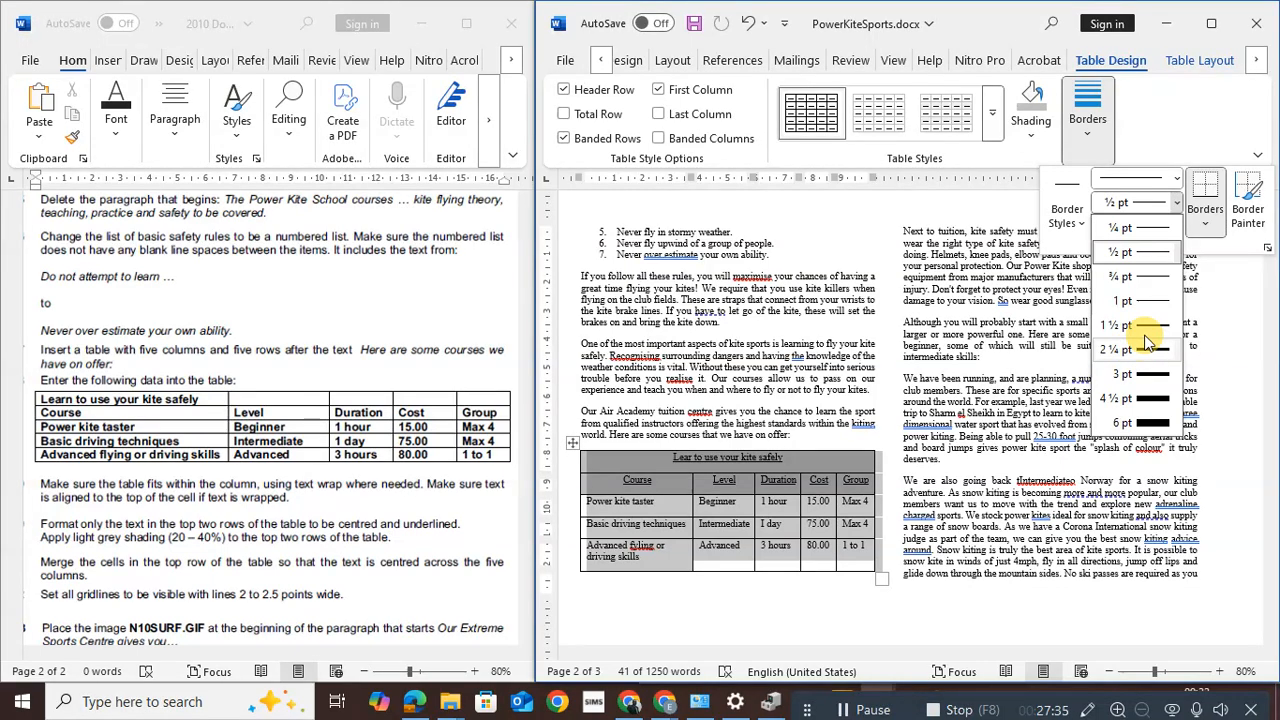
pyautogui.click(1068, 220)
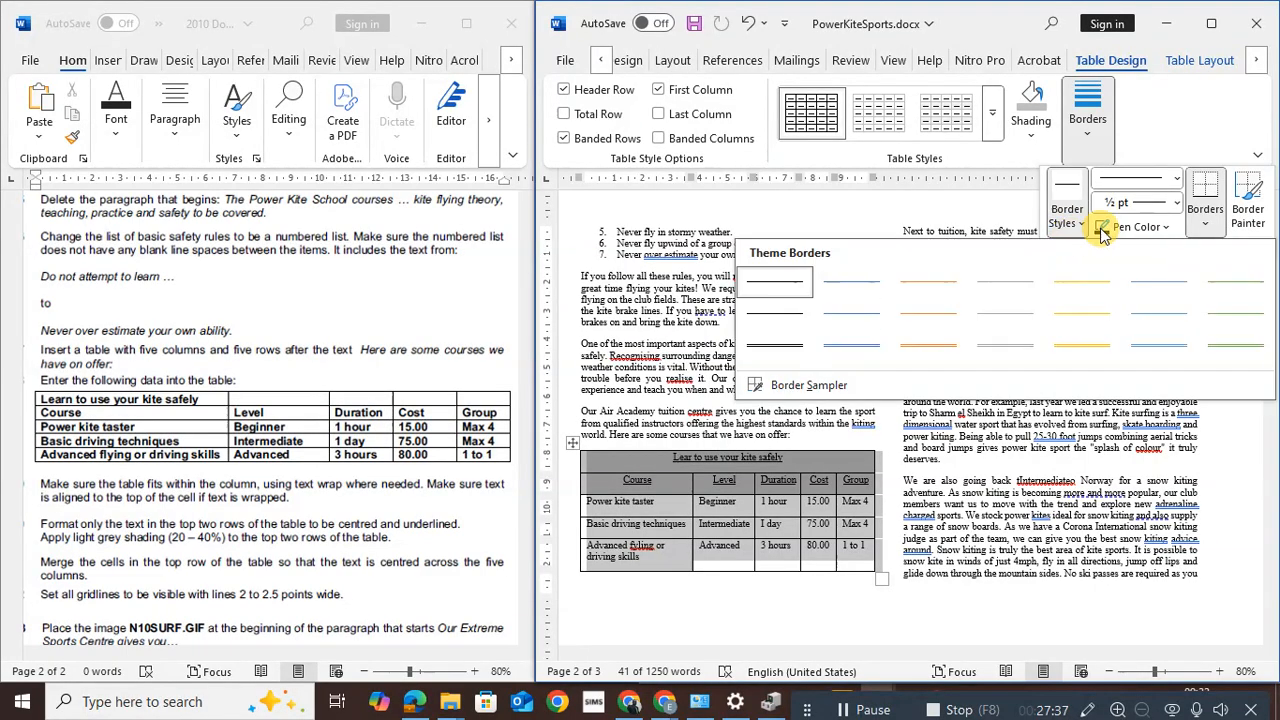
pyautogui.click(1175, 182)
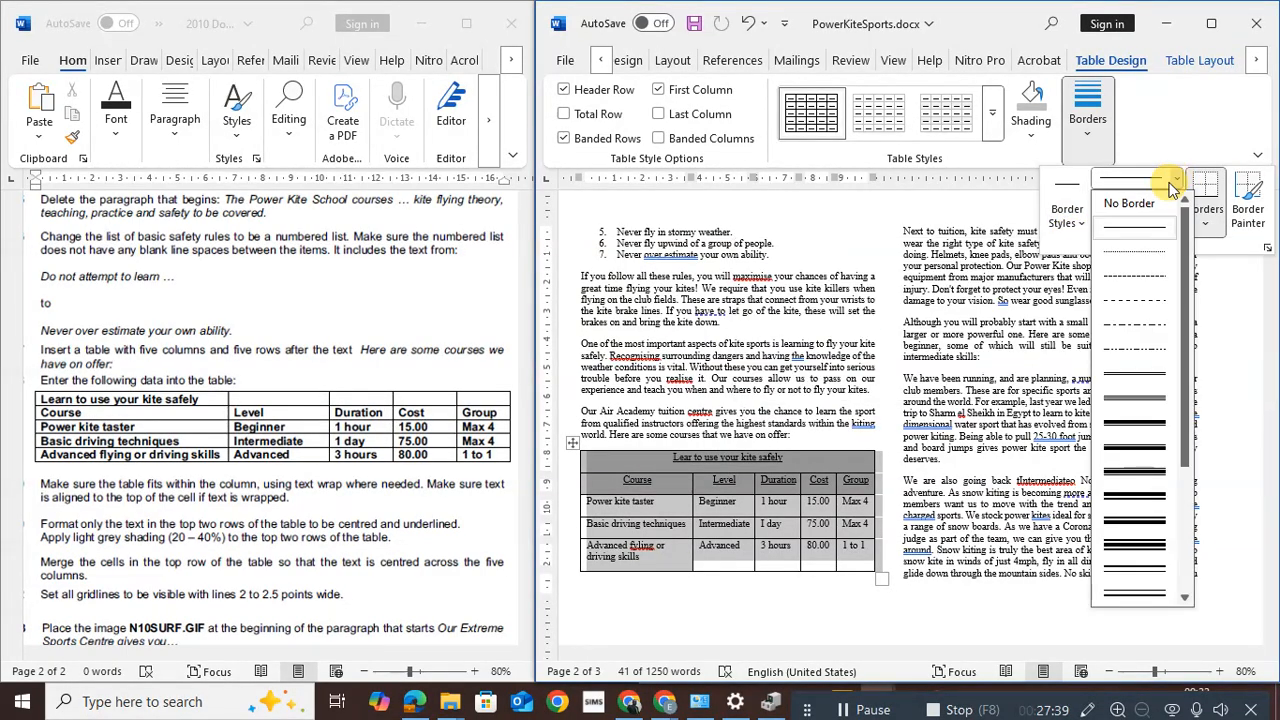
pyautogui.click(604, 60)
pyautogui.click(604, 60)
pyautogui.click(604, 60)
pyautogui.click(604, 60)
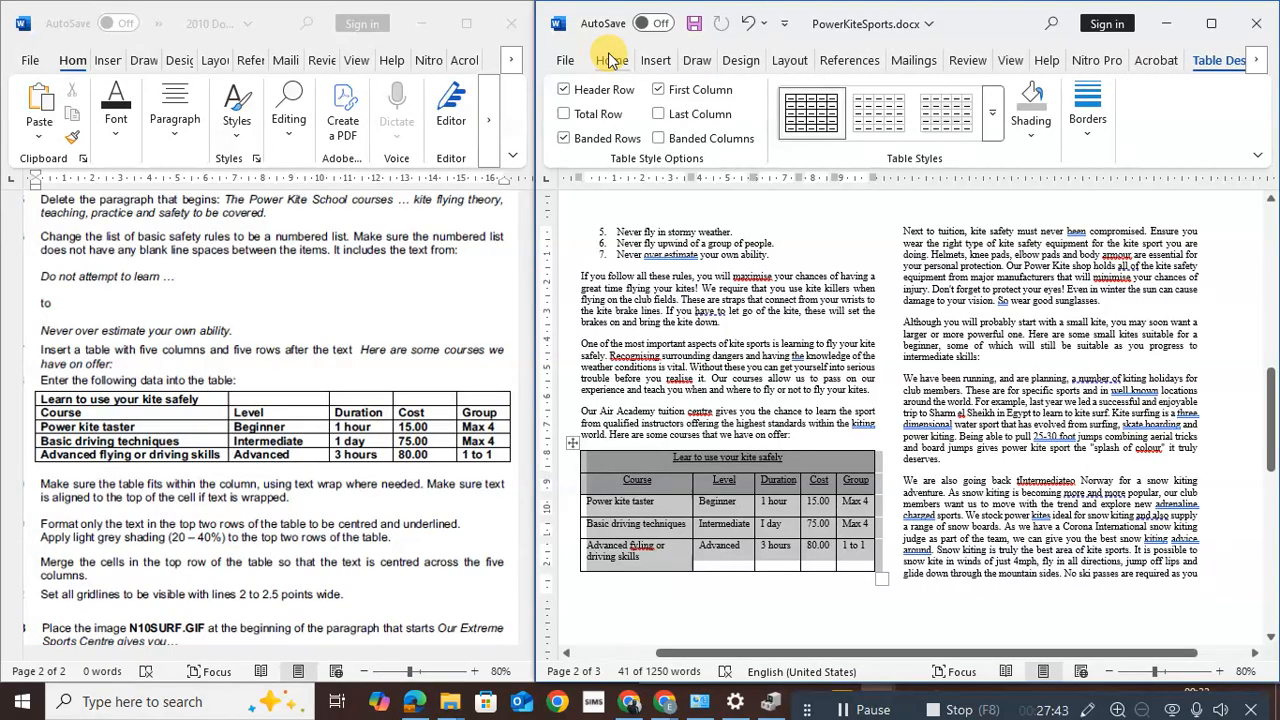
pyautogui.click(610, 60)
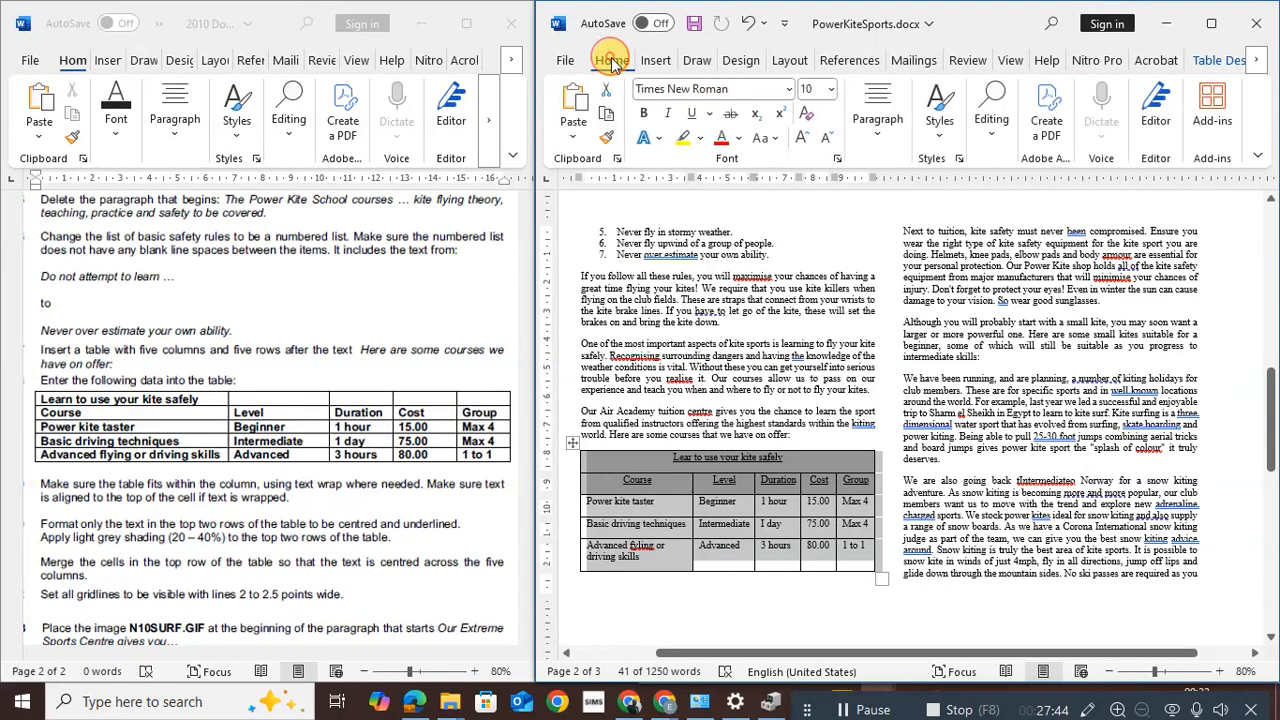
# In Borders and Shading, apply All borders at 2¼ pt width to the table
pyautogui.click(886, 144)
pyautogui.click(1064, 218)
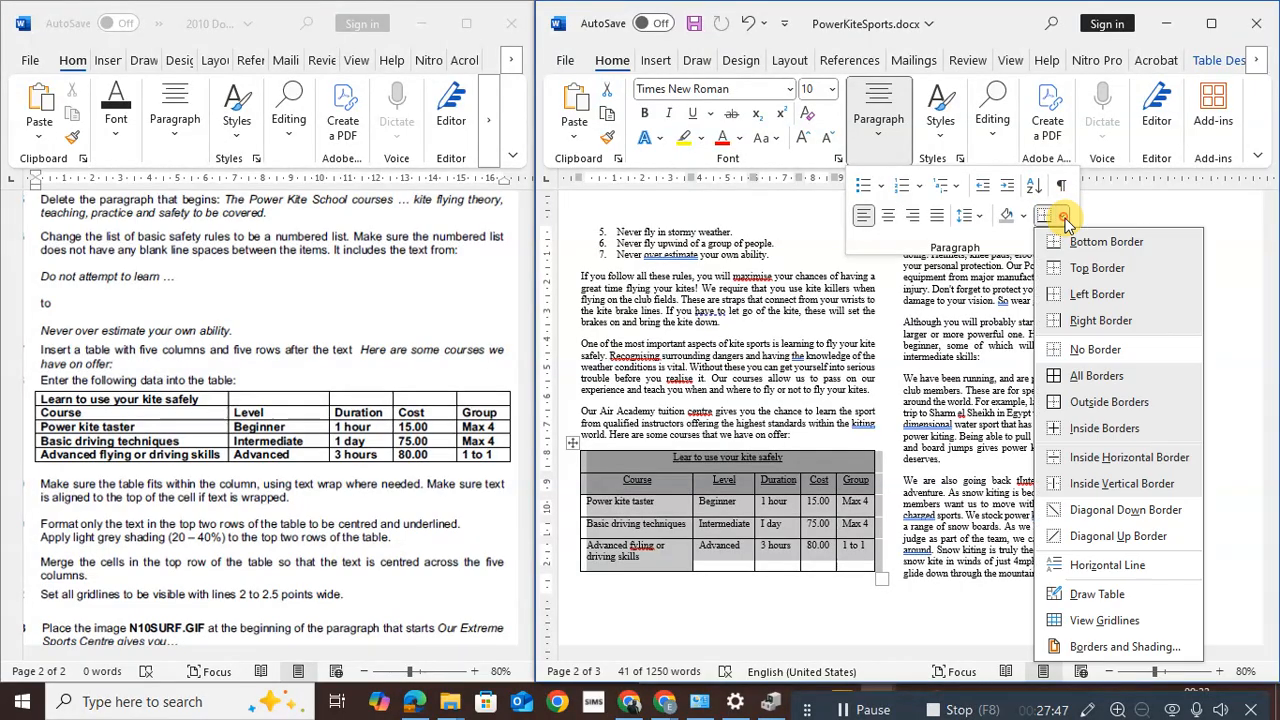
pyautogui.click(1097, 648)
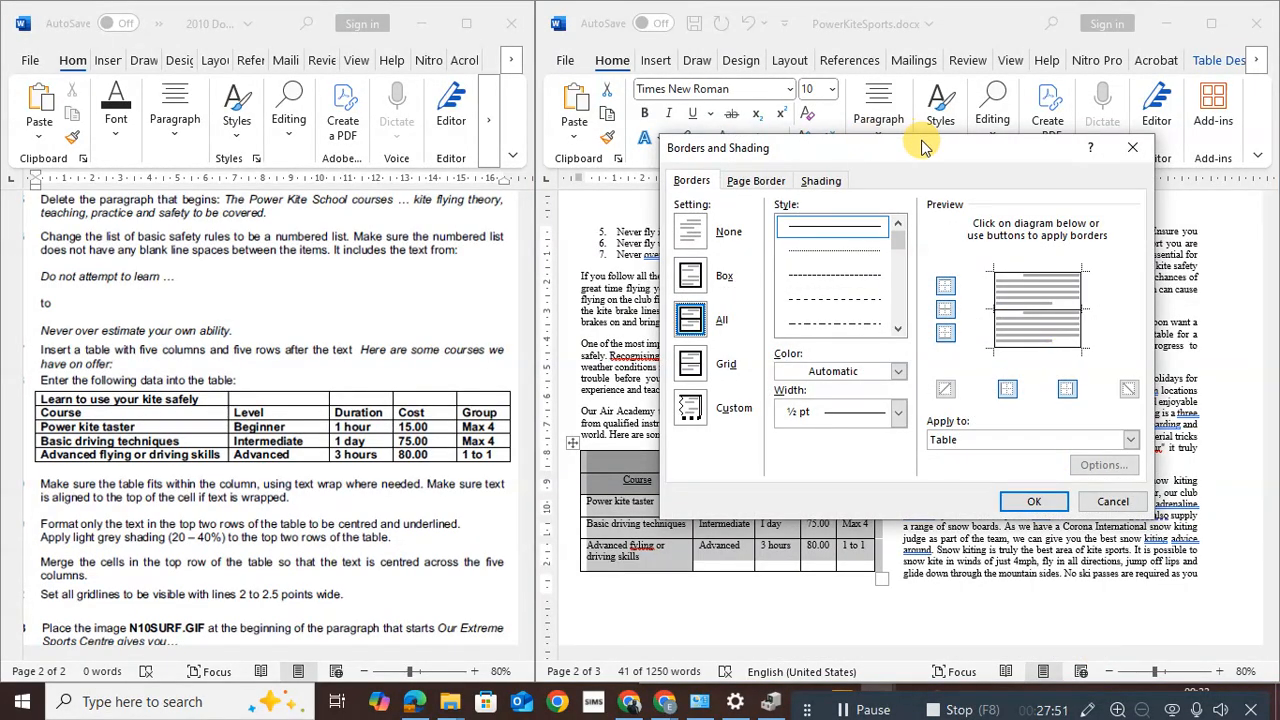
pyautogui.moveTo(922, 150); pyautogui.dragTo(978, 142)
pyautogui.click(955, 405)
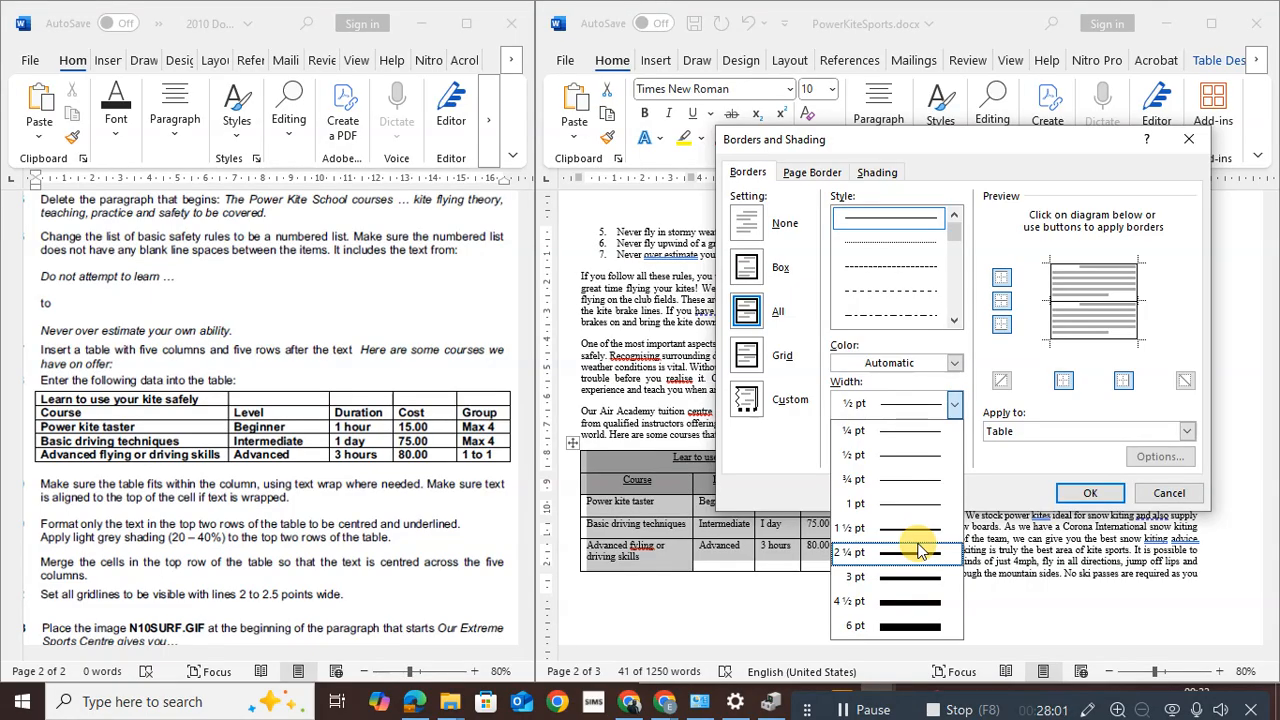
pyautogui.click(880, 455)
pyautogui.click(853, 405)
pyautogui.click(853, 405)
pyautogui.click(853, 405)
pyautogui.click(912, 562)
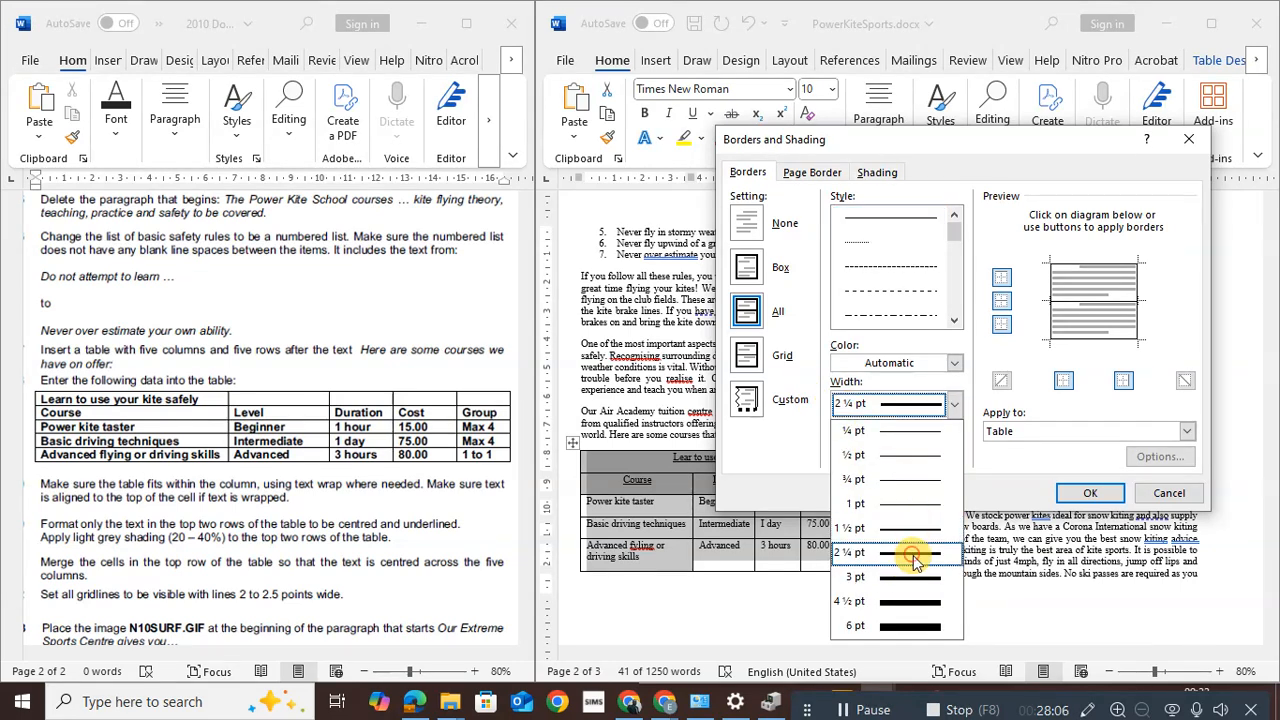
pyautogui.click(1093, 492)
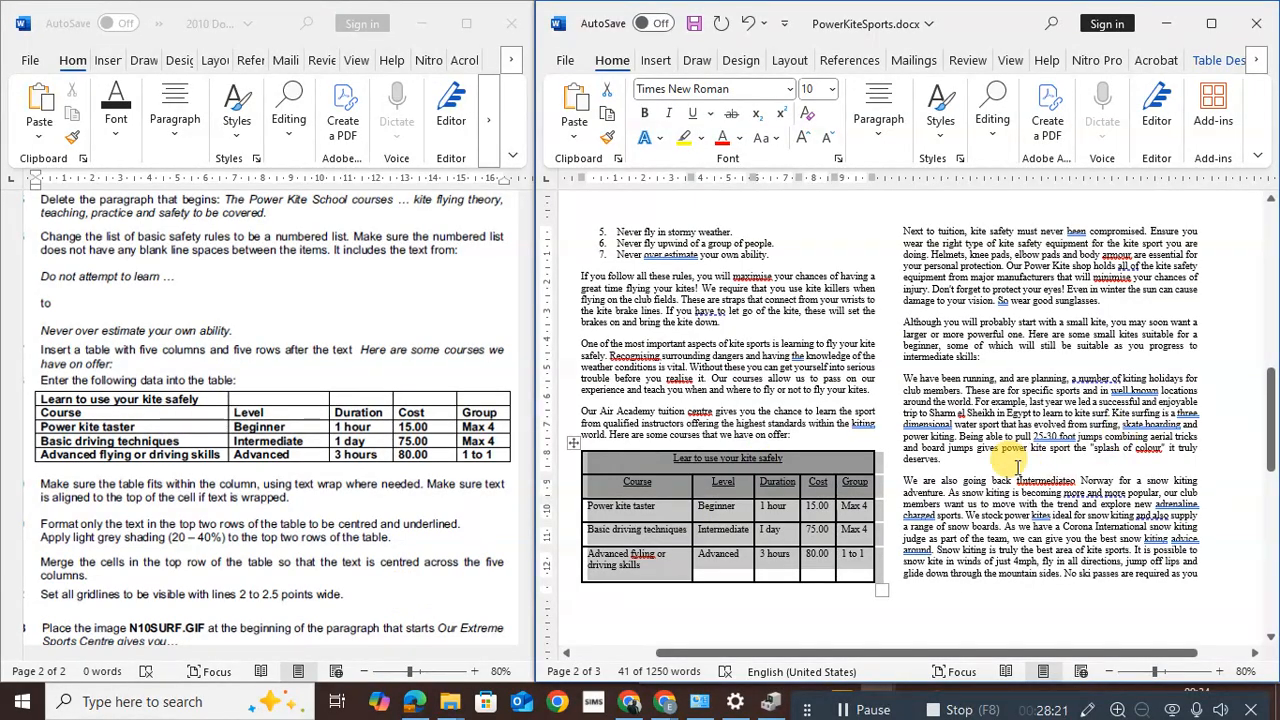
pyautogui.moveTo(1274, 428); pyautogui.dragTo(1264, 297)
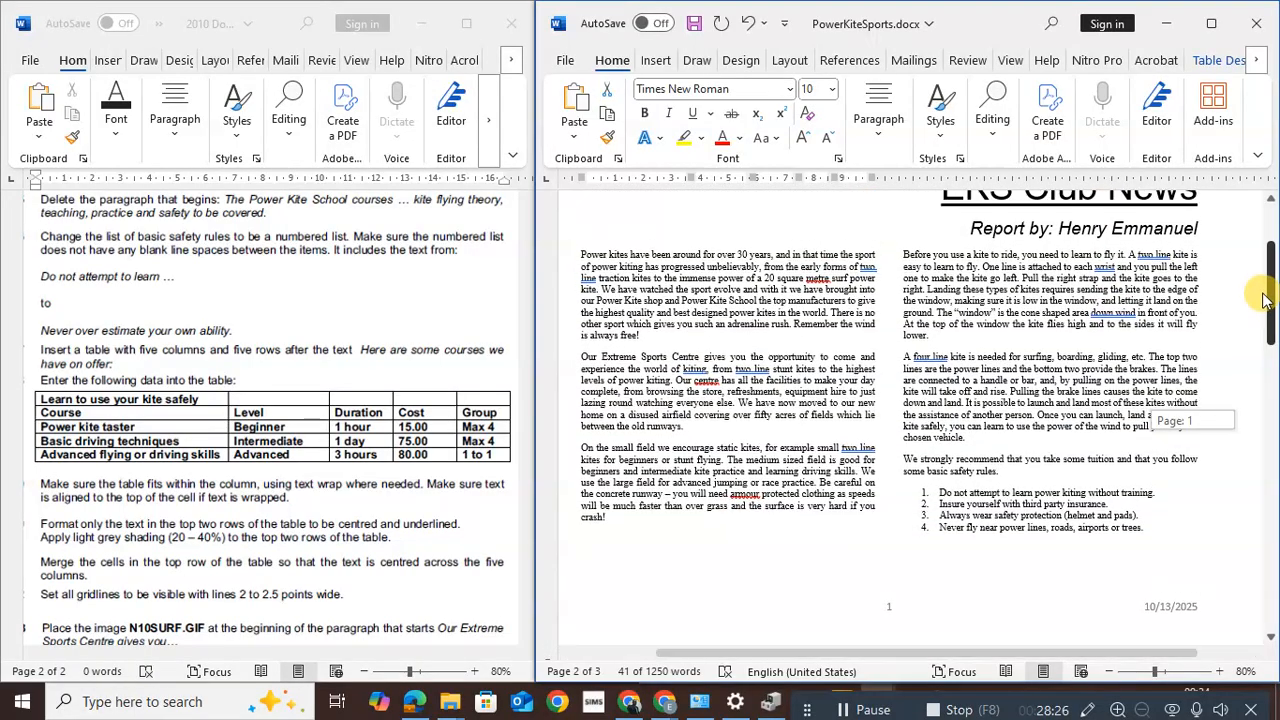
# Insert N10SURF.gif from the Year 8 Practical Test folder before 'Our Extreme Sports Centre'
pyautogui.click(580, 356)
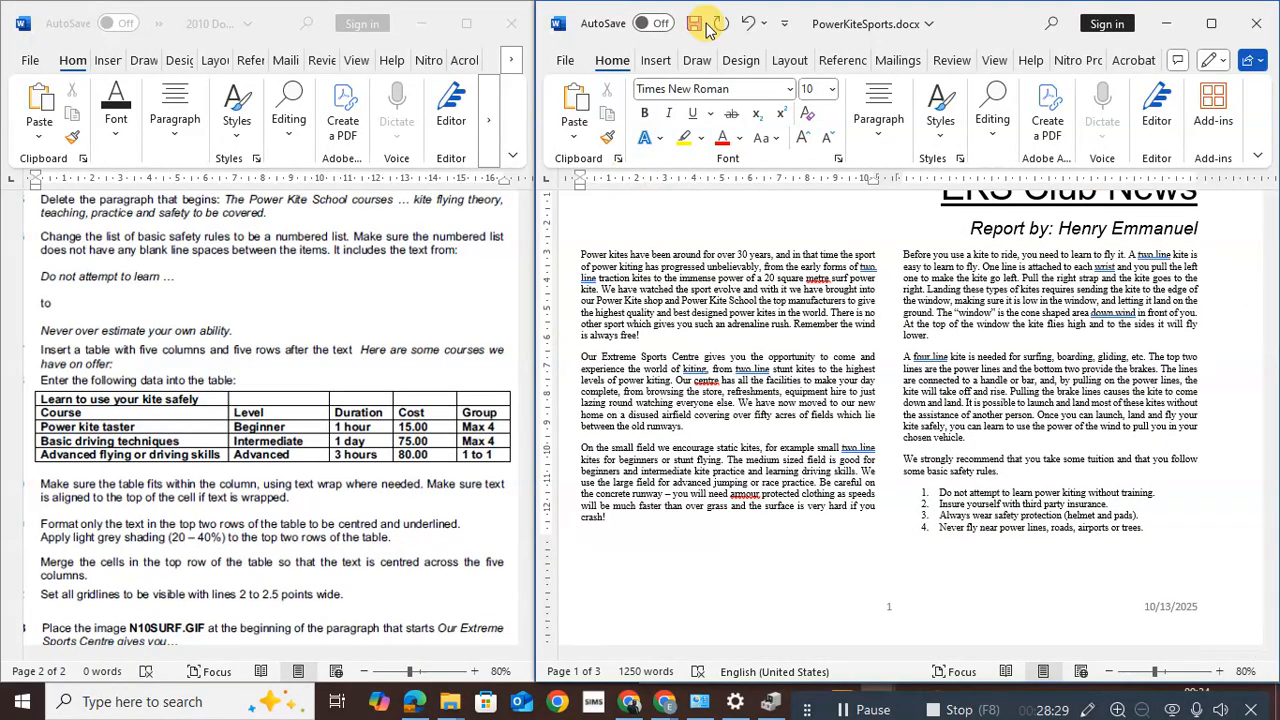
pyautogui.click(655, 60)
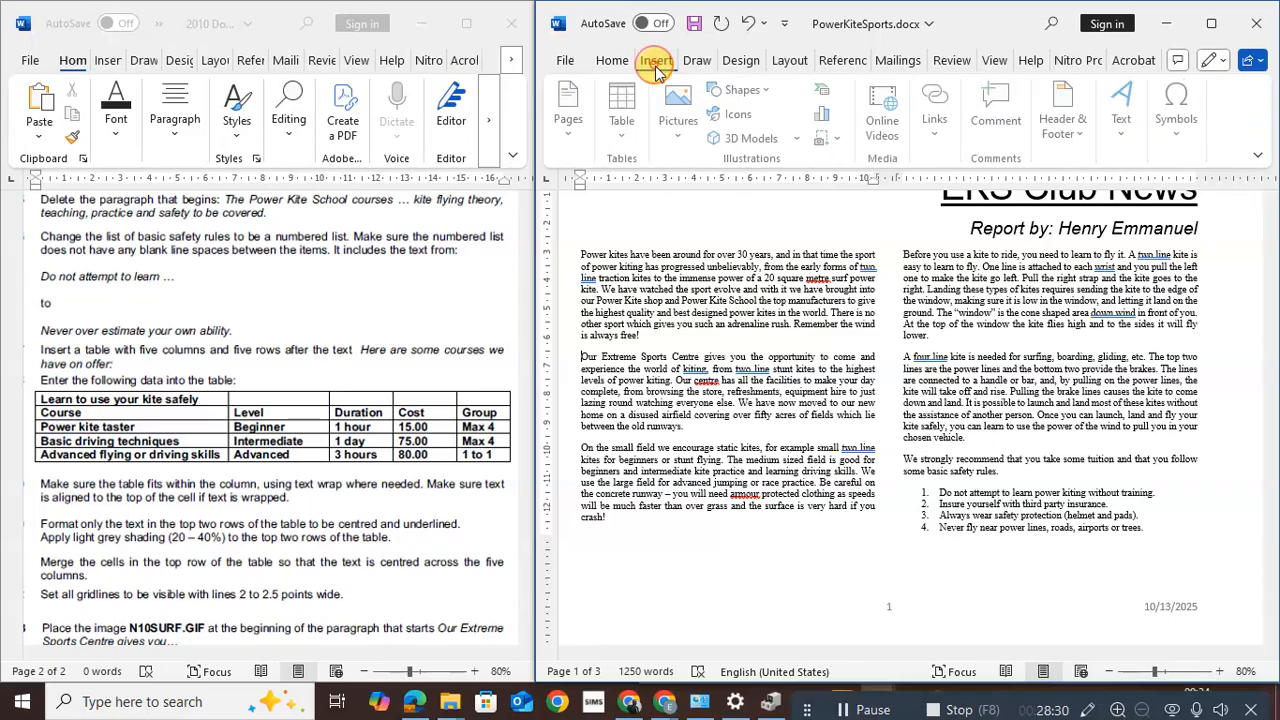
pyautogui.click(679, 142)
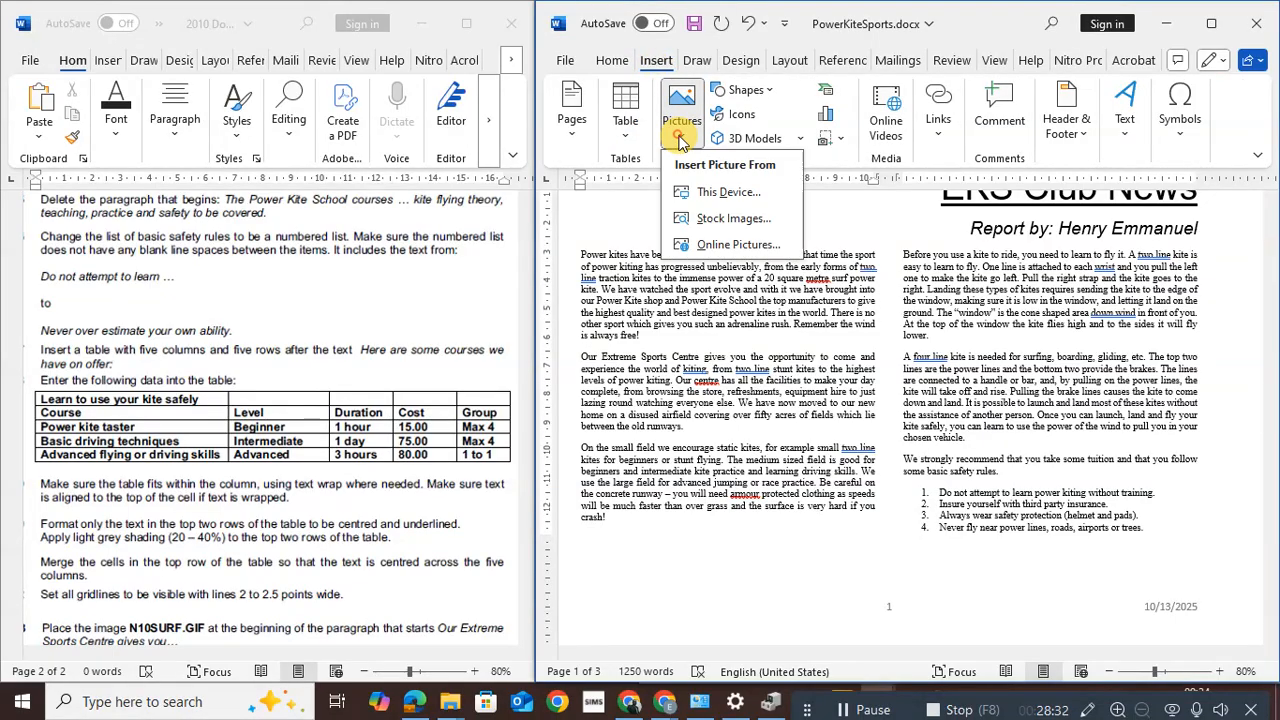
pyautogui.click(714, 193)
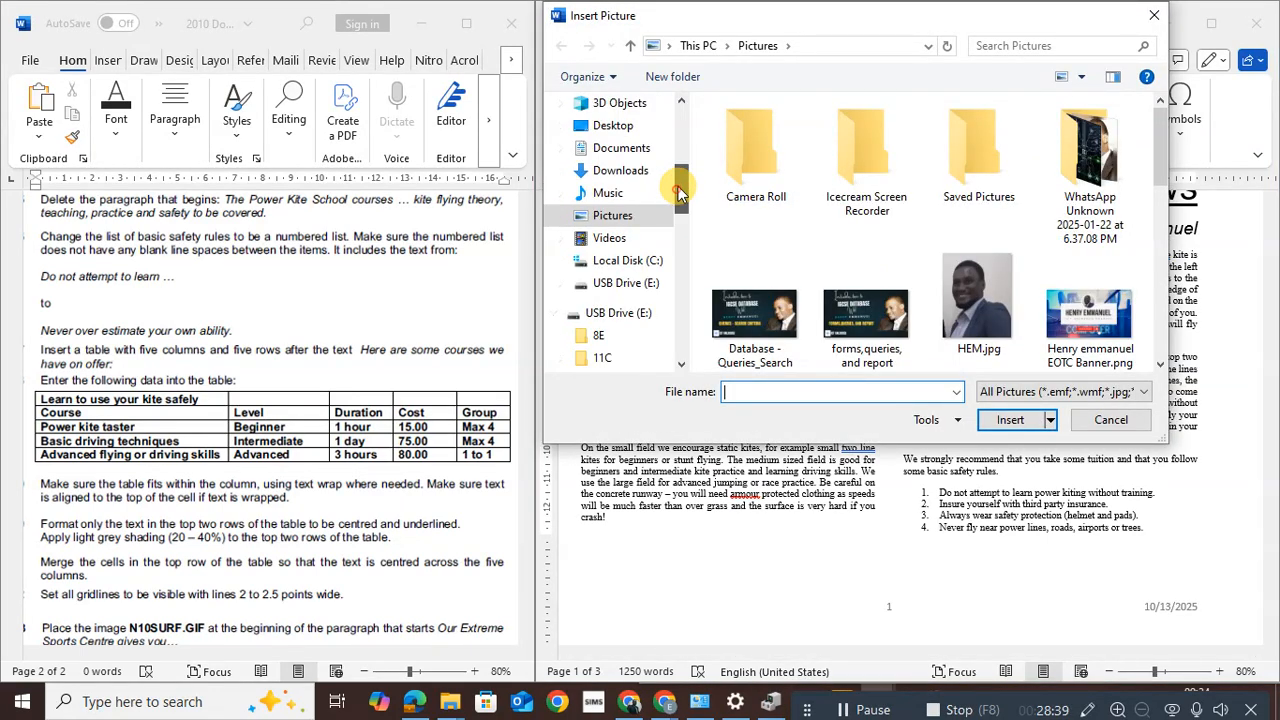
pyautogui.scroll(1, 678, 193)
pyautogui.click(613, 158)
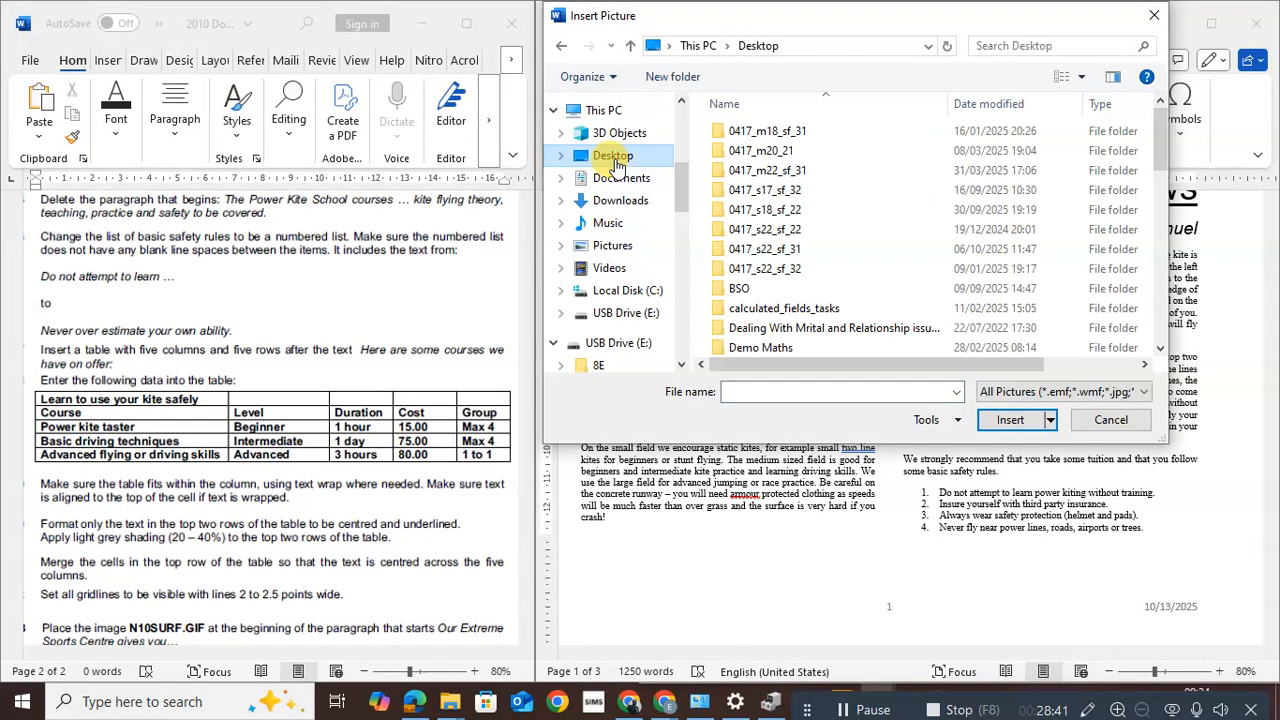
pyautogui.moveTo(1156, 139); pyautogui.dragTo(1175, 325)
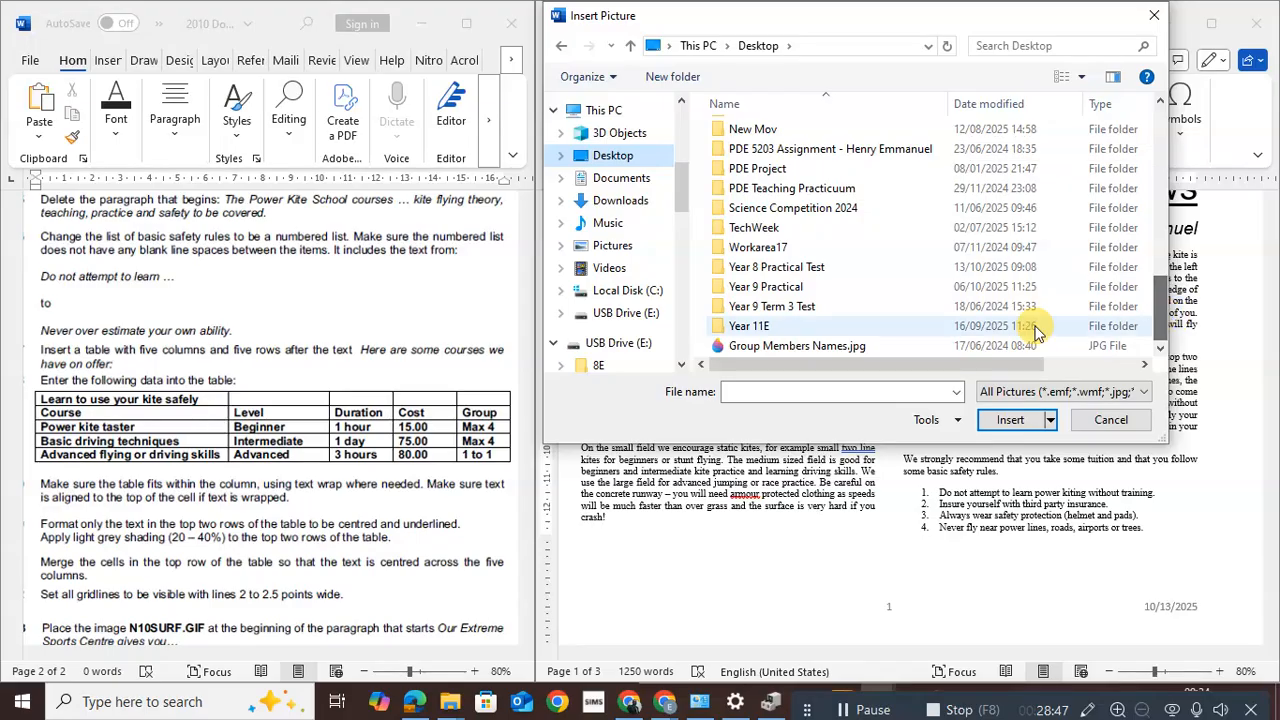
pyautogui.doubleClick(745, 267)
pyautogui.click(741, 144)
pyautogui.click(1008, 420)
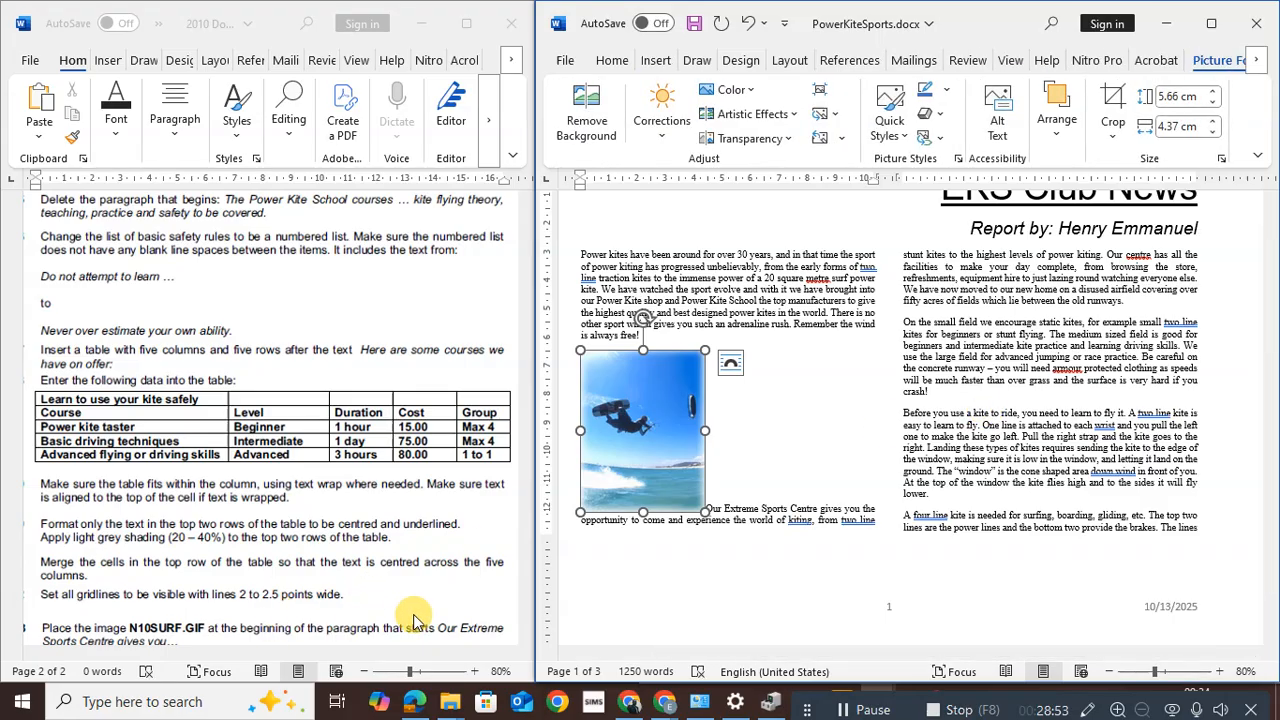
# Set the kite photo's text wrapping to Square
pyautogui.scroll(-5, 420, 610)
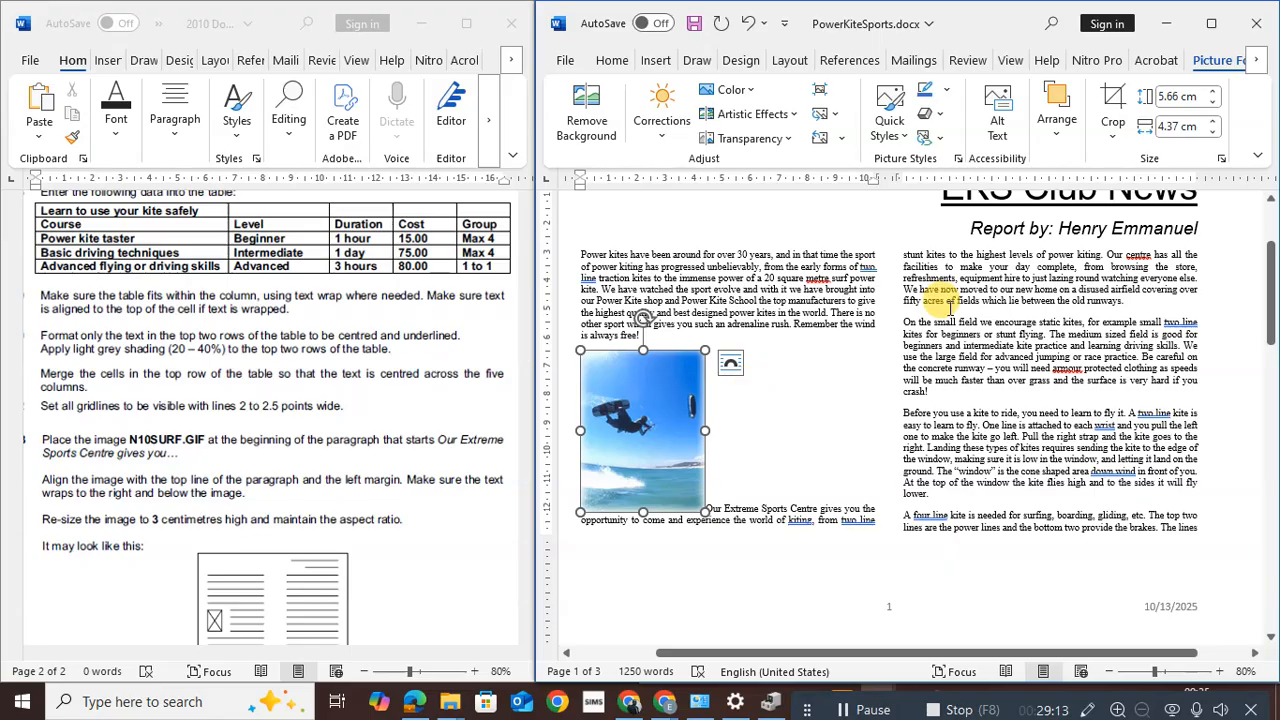
pyautogui.click(1052, 130)
pyautogui.click(1006, 214)
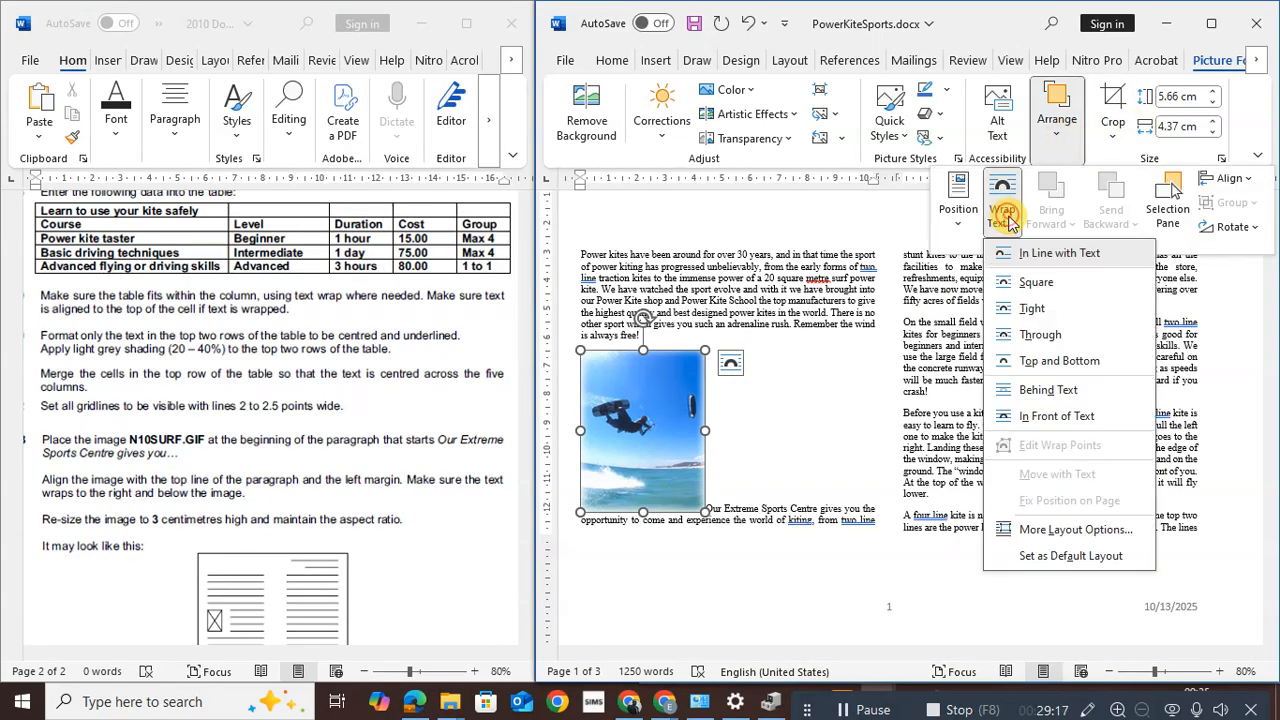
pyautogui.click(1029, 287)
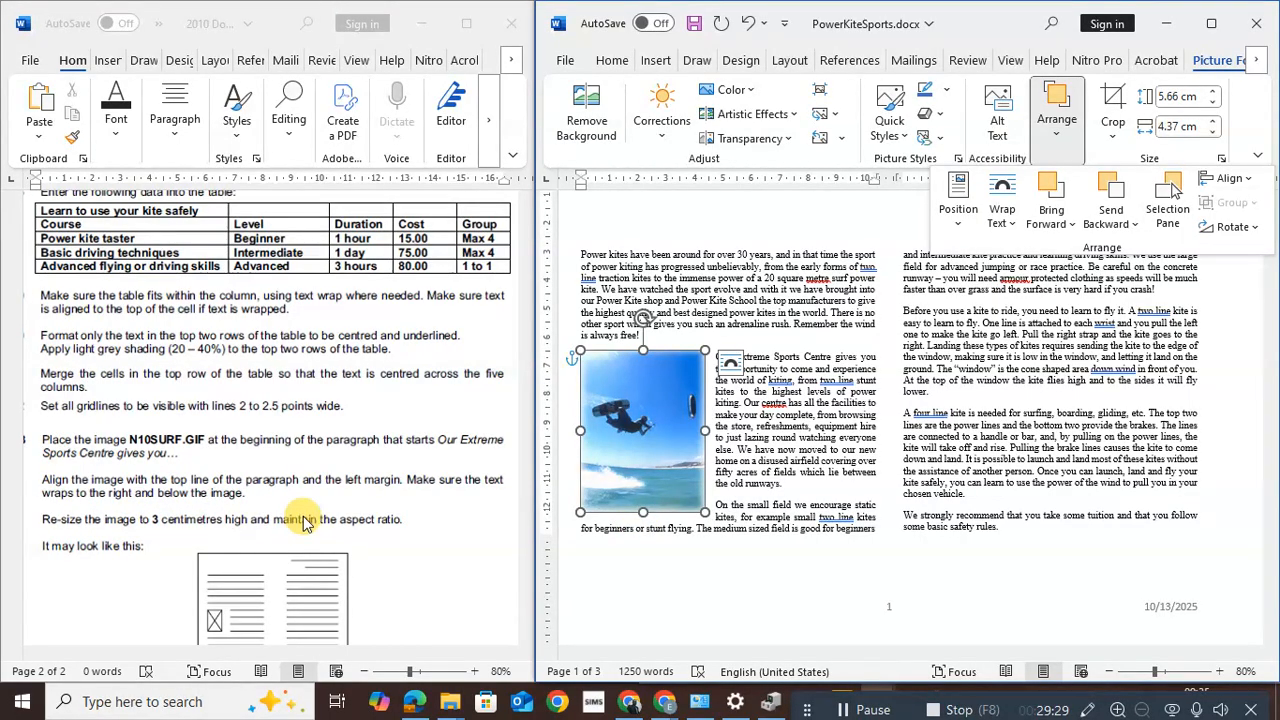
# Reduce the kite photo's height to 3 cm, with the width following to 2.31 cm
pyautogui.click(1172, 98)
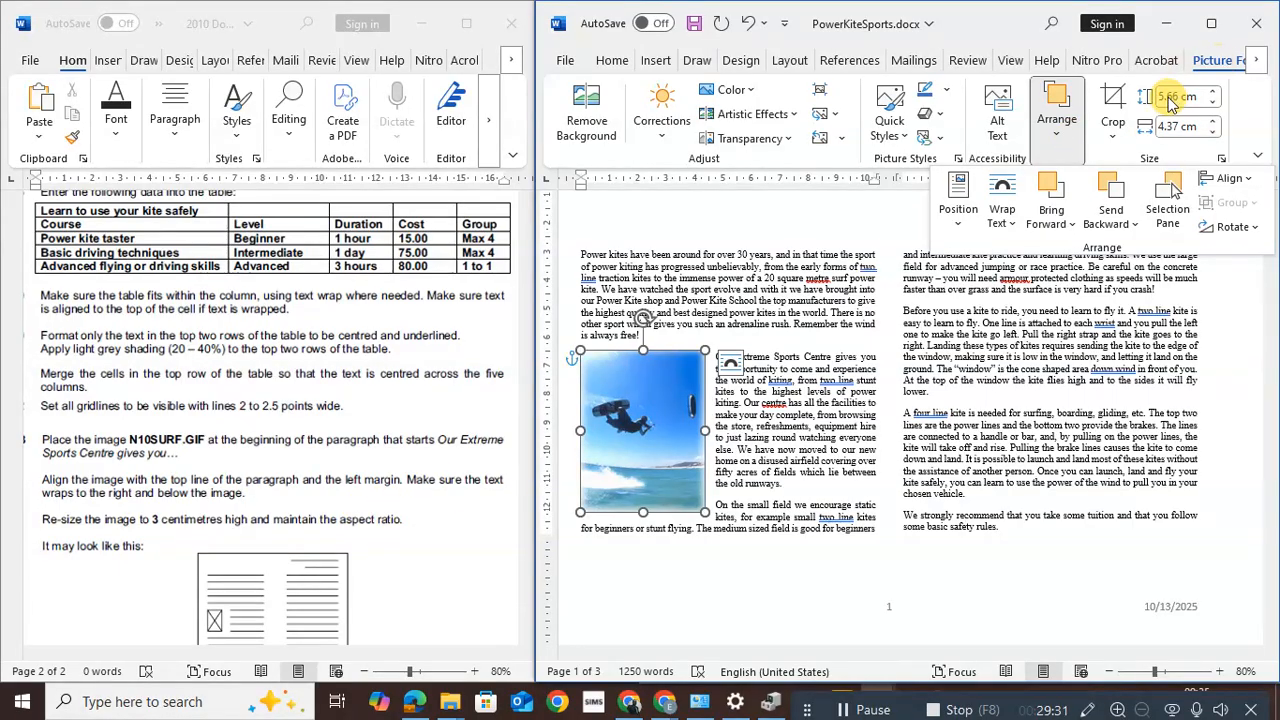
pyautogui.click(1211, 104)
pyautogui.click(1211, 104)
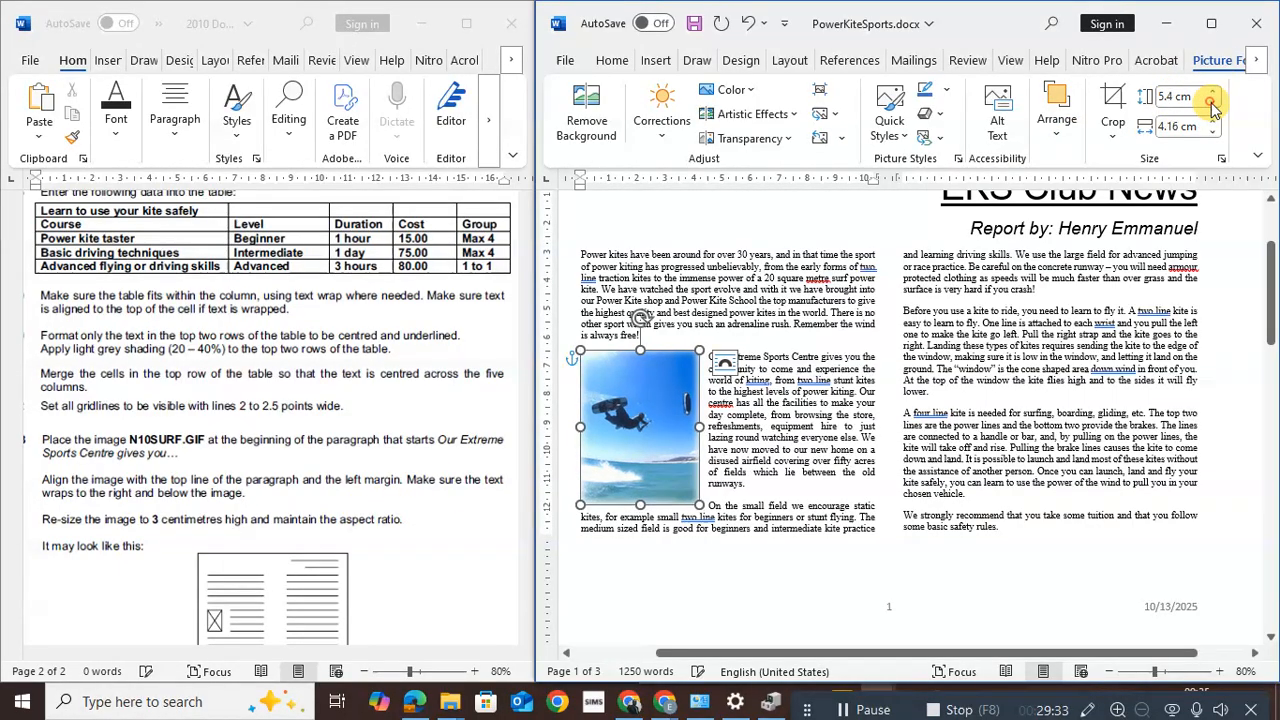
pyautogui.click(1211, 104)
pyautogui.click(1211, 104)
pyautogui.click(1211, 104)
pyautogui.click(1211, 104)
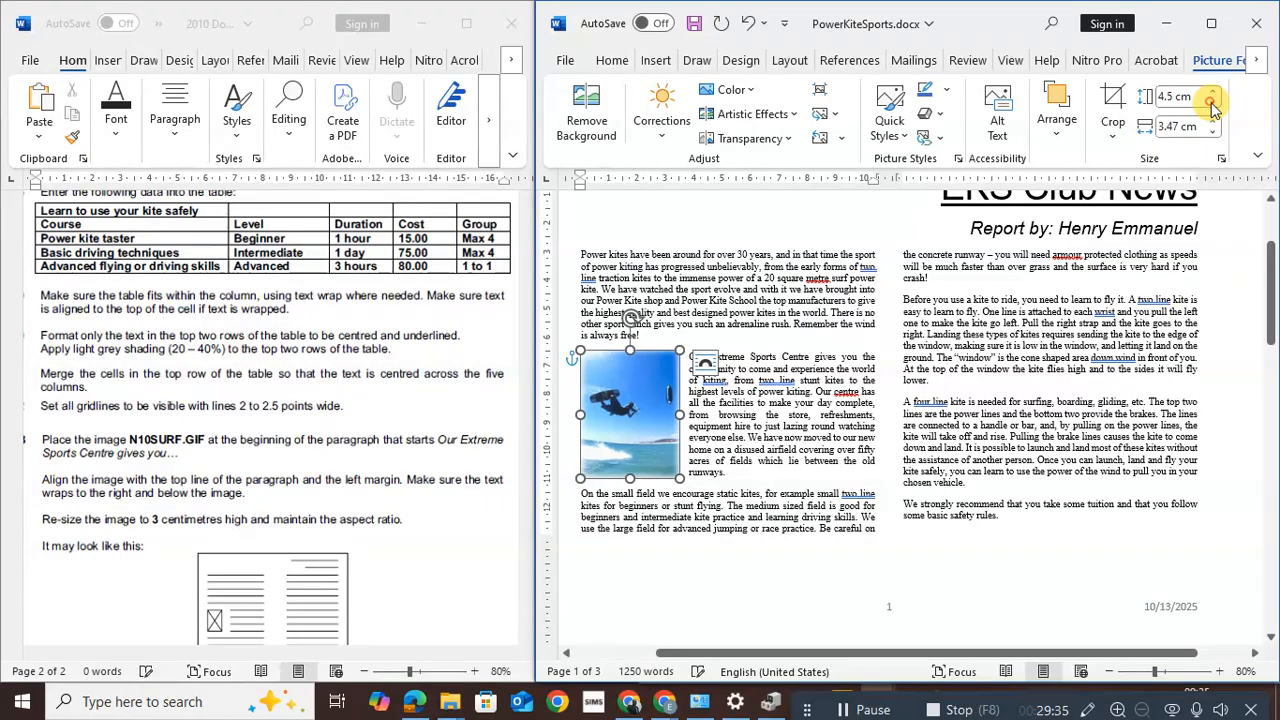
pyautogui.click(1211, 104)
pyautogui.click(1211, 104)
pyautogui.click(1211, 104)
pyautogui.click(1211, 104)
pyautogui.click(1211, 104)
pyautogui.click(1211, 104)
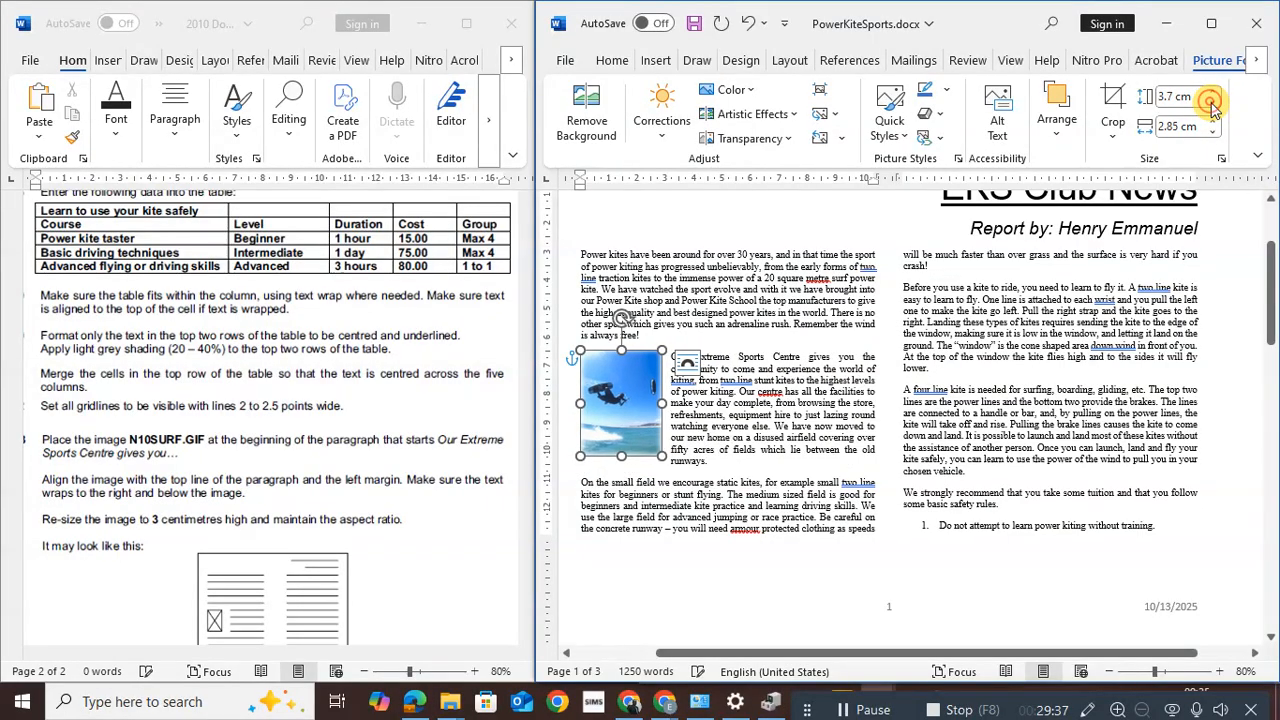
pyautogui.click(1211, 104)
pyautogui.click(1211, 104)
pyautogui.click(1211, 104)
pyautogui.click(1211, 104)
pyautogui.click(1211, 104)
pyautogui.click(1211, 104)
pyautogui.click(1211, 104)
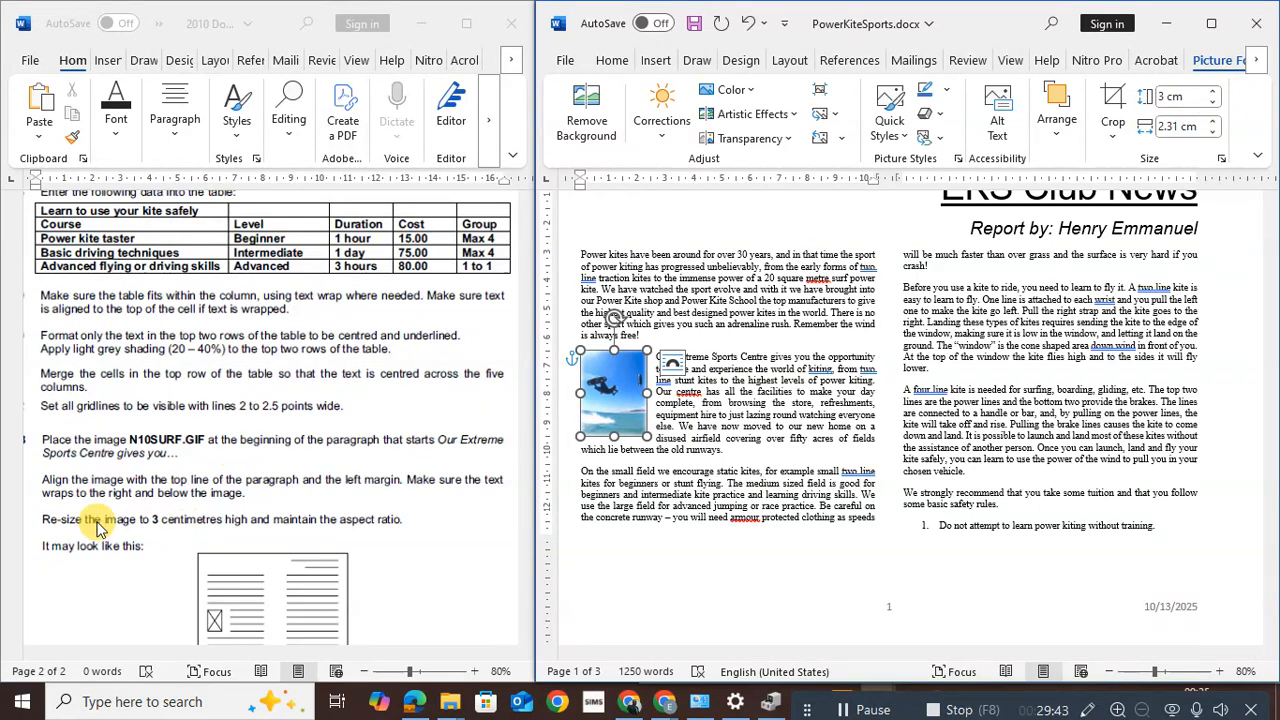
# Save PowerKiteSports.docx
pyautogui.scroll(-3, 410, 575)
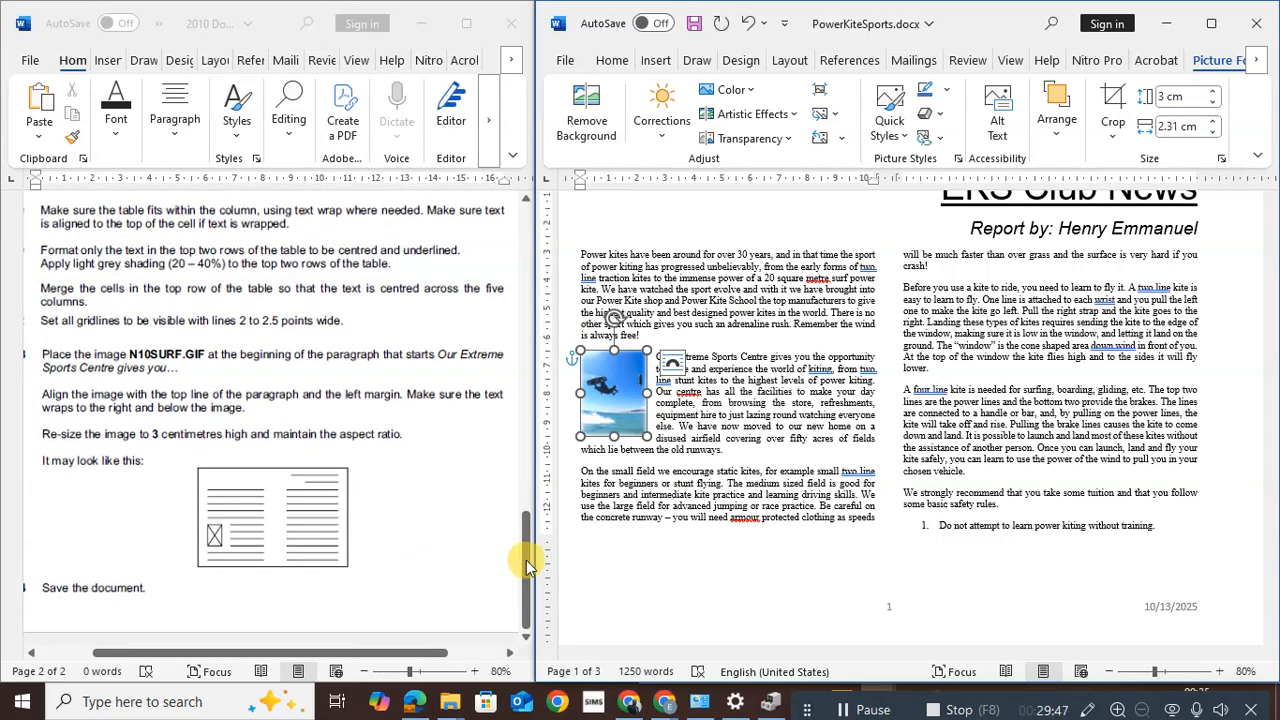
pyautogui.moveTo(526, 560); pyautogui.dragTo(526, 587)
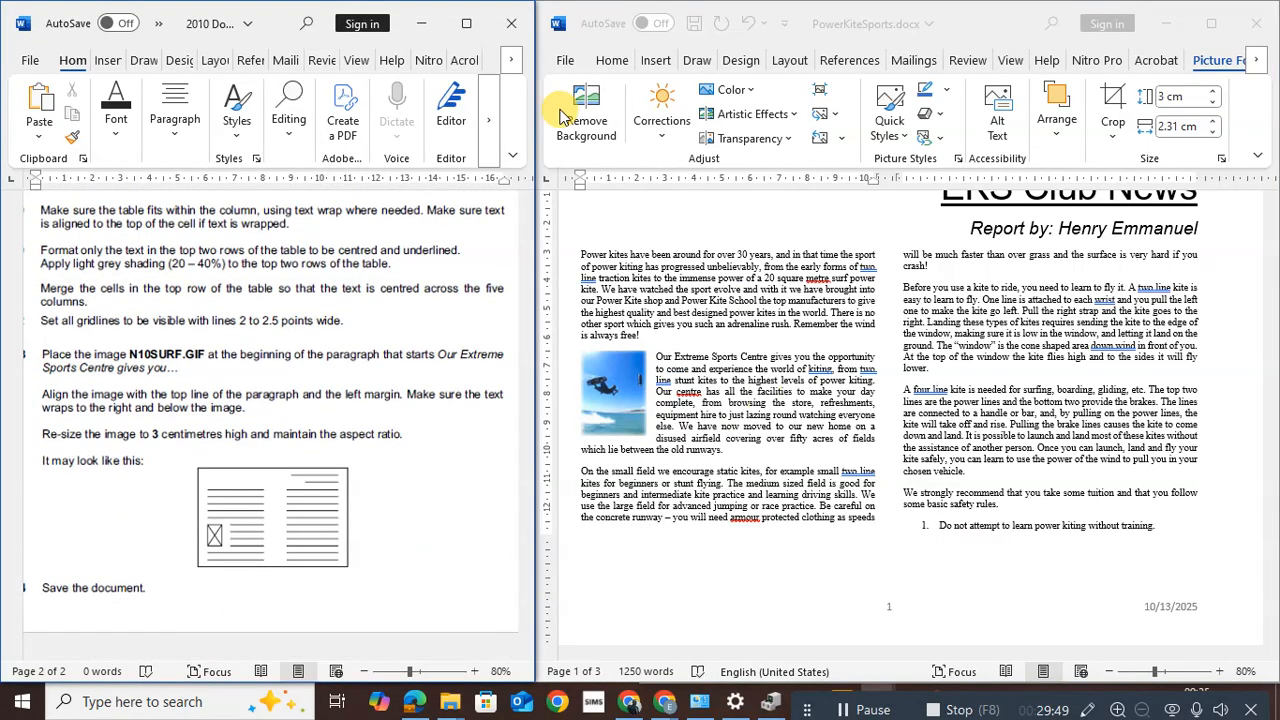
pyautogui.click(568, 62)
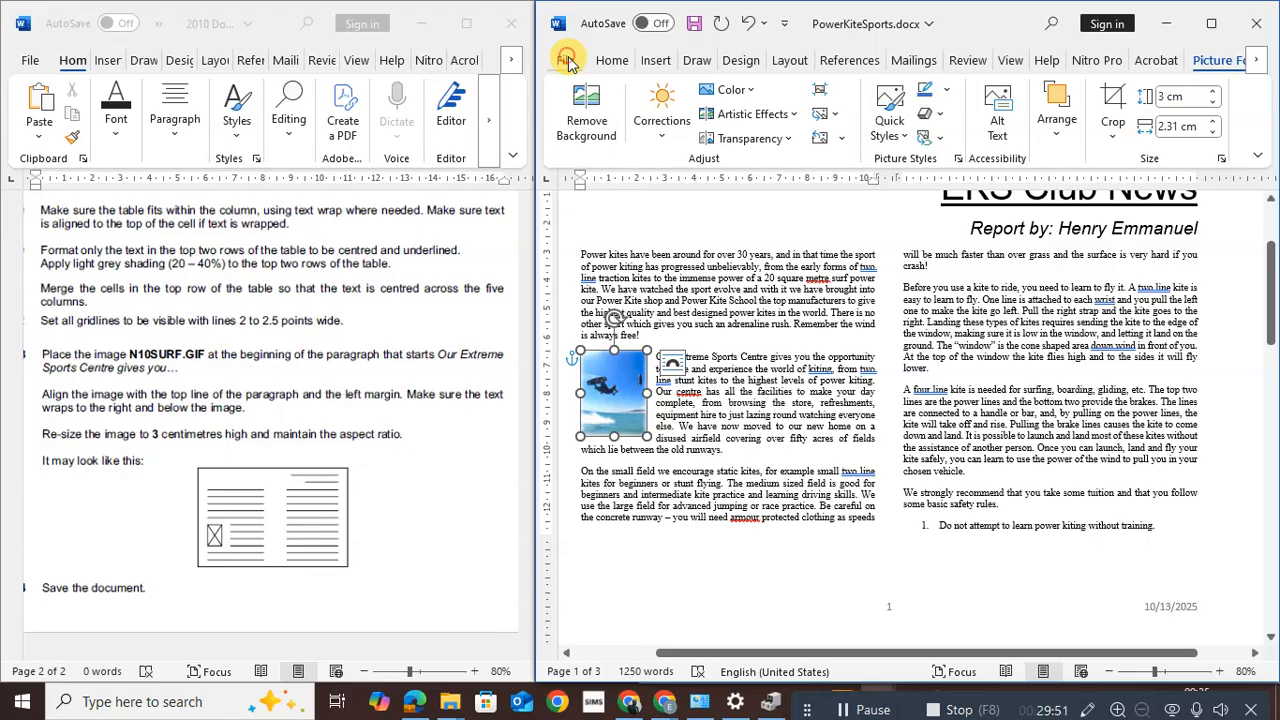
pyautogui.click(567, 62)
pyautogui.click(590, 272)
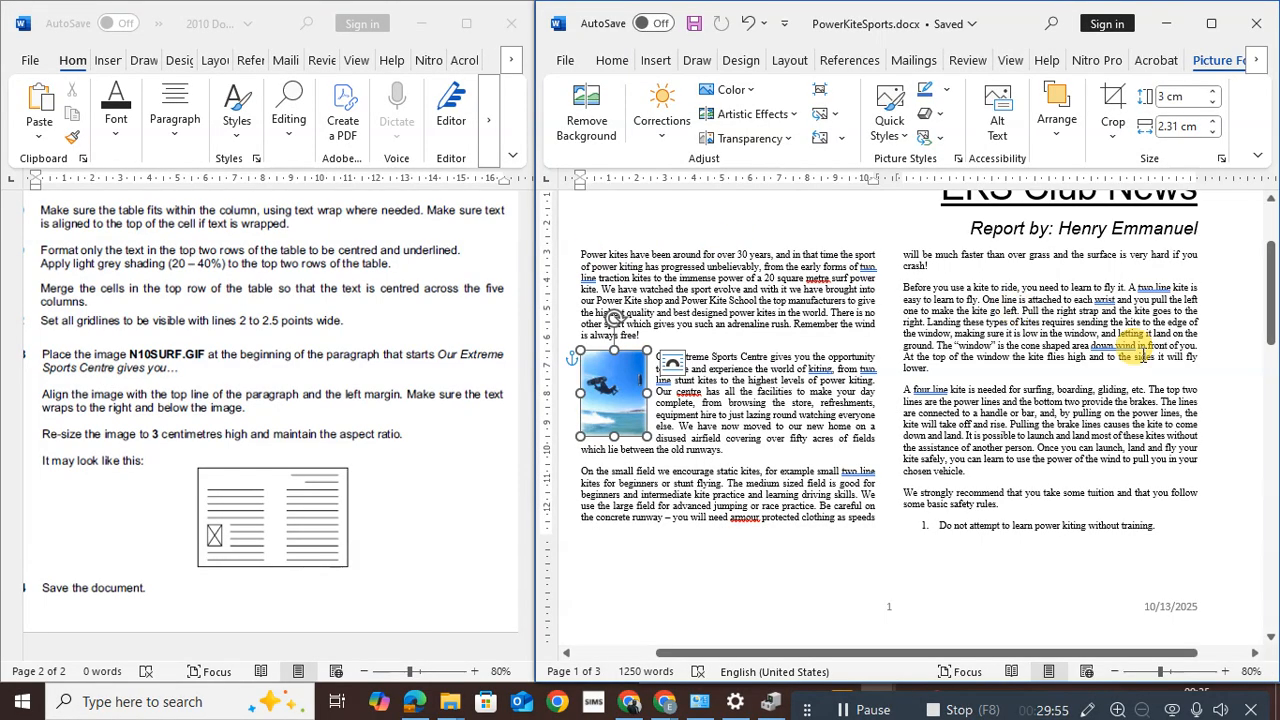
pyautogui.moveTo(1269, 300); pyautogui.dragTo(1269, 344)
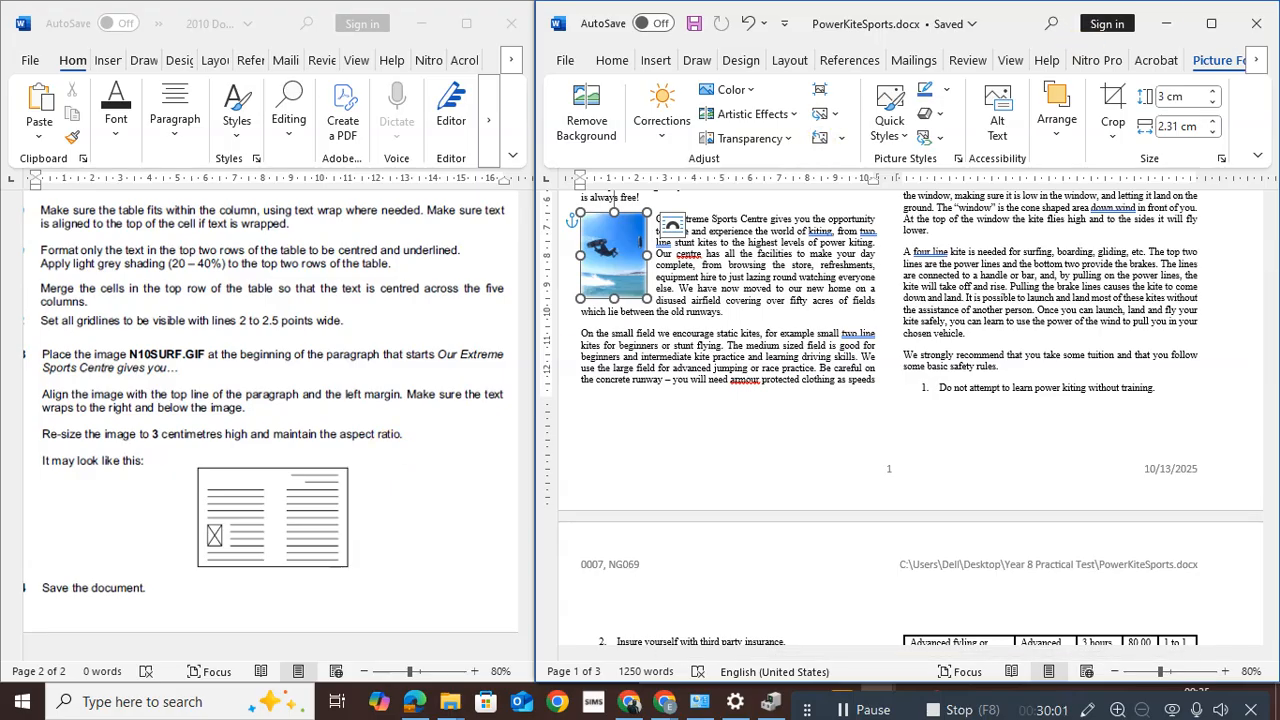
# Maximize the document window and scroll through pages 1 and 2 to check the layout
pyautogui.click(1208, 24)
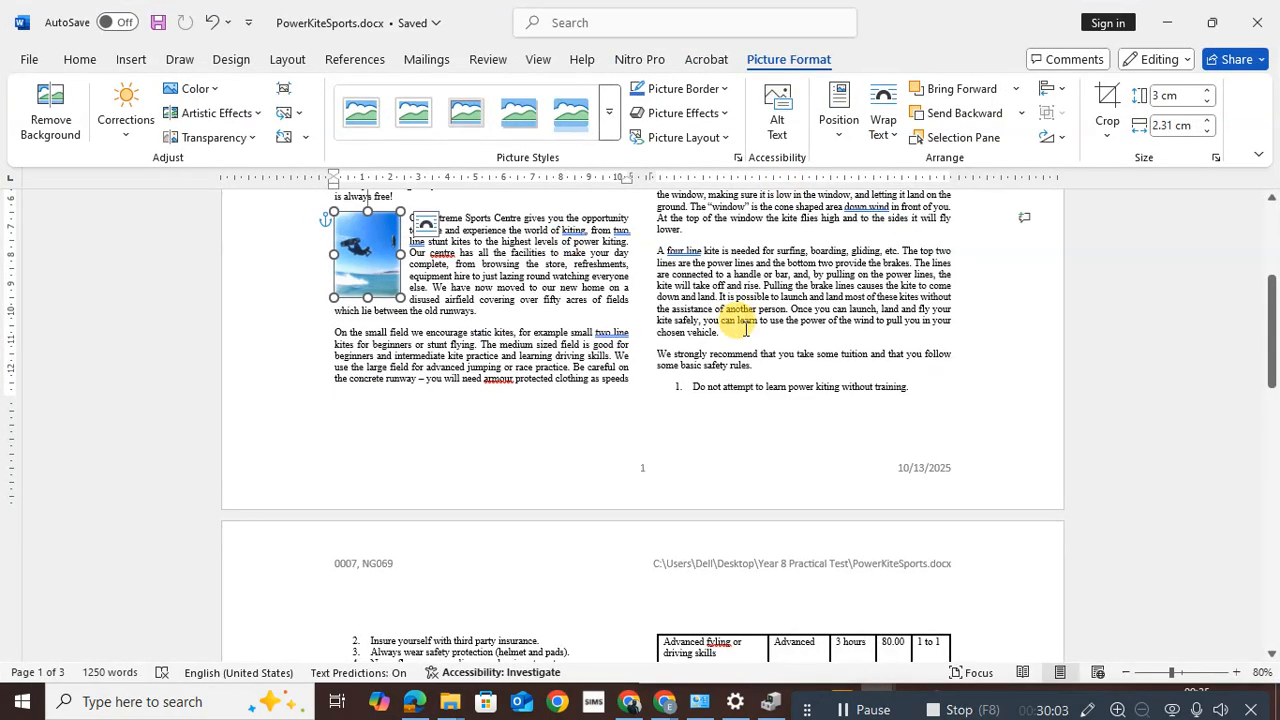
pyautogui.moveTo(1272, 374); pyautogui.dragTo(1265, 288)
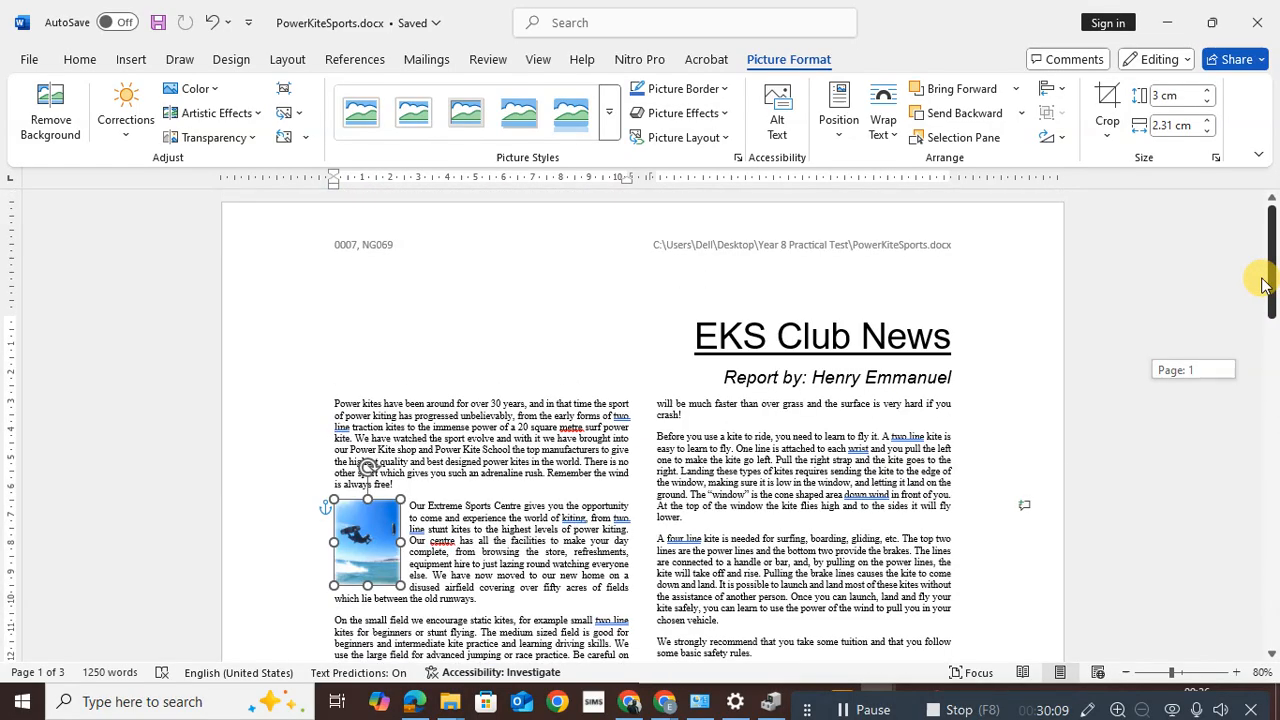
pyautogui.moveTo(1263, 297); pyautogui.dragTo(1272, 388)
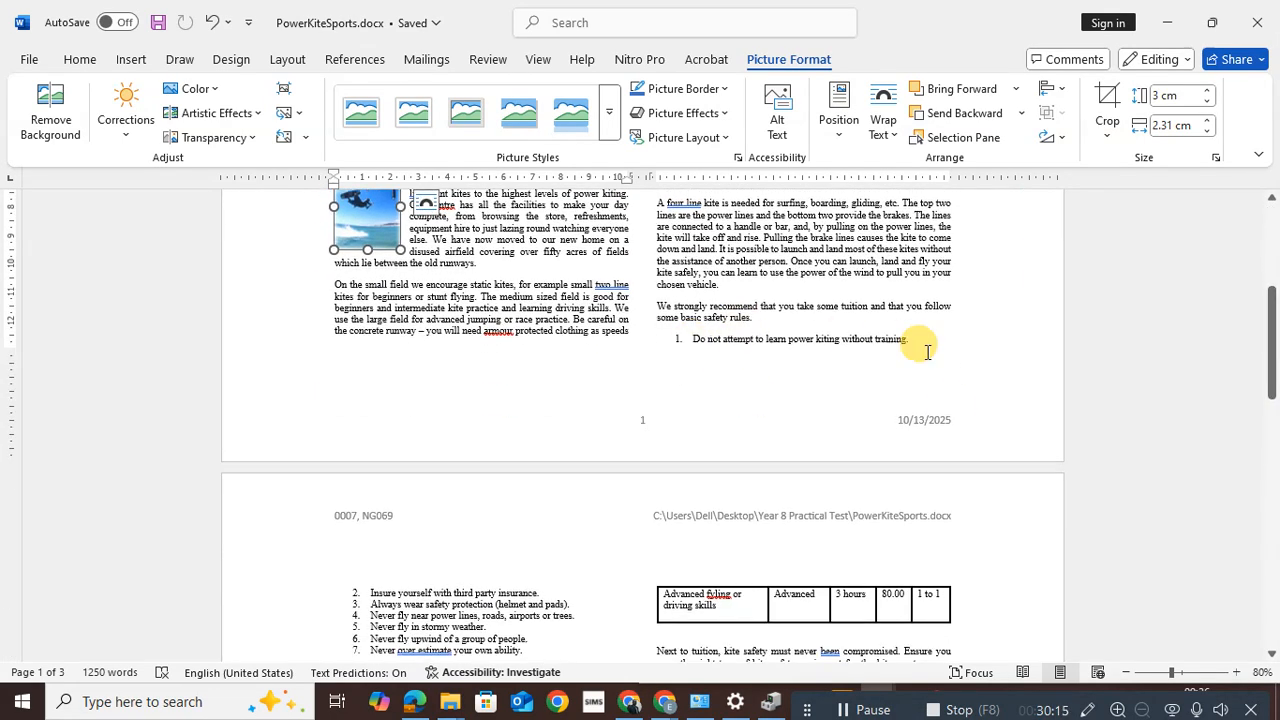
pyautogui.moveTo(1272, 348); pyautogui.dragTo(1261, 309)
# Insert a page break so 'We strongly recommend' starts page 2
pyautogui.click(651, 441)
pyautogui.hotkey('ctrl', 'Return')
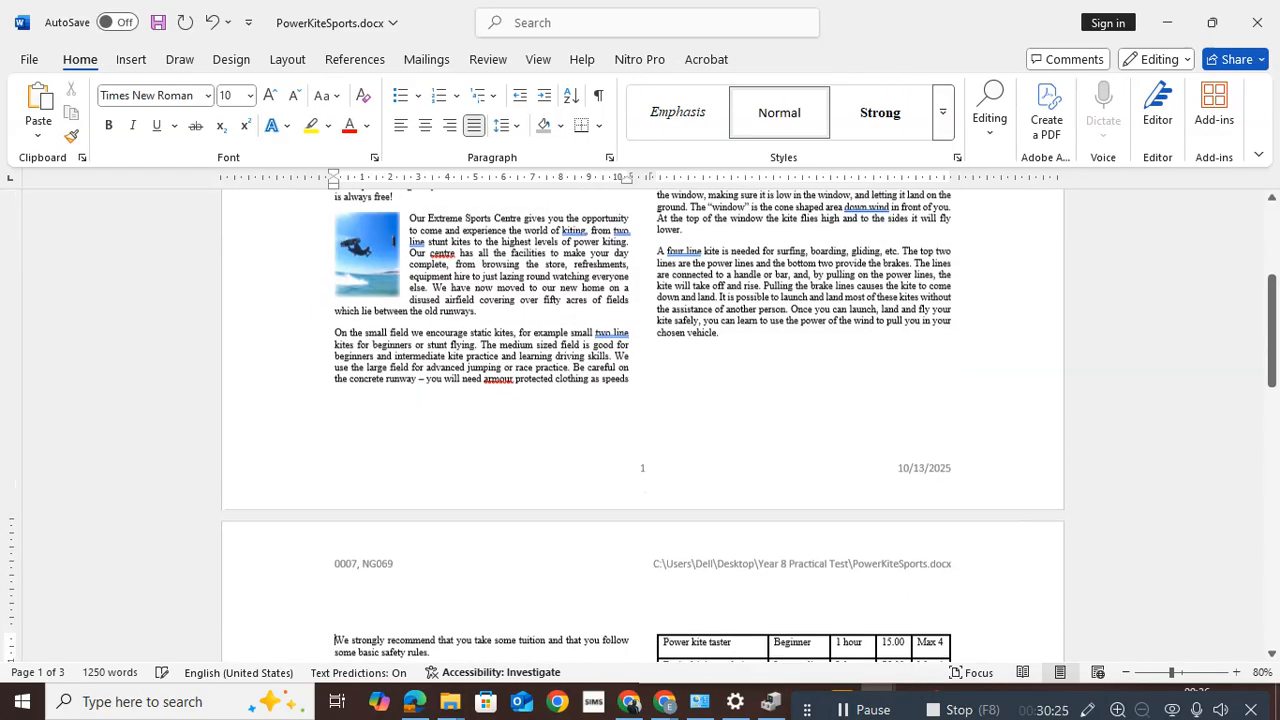
pyautogui.moveTo(1273, 357); pyautogui.dragTo(1272, 462)
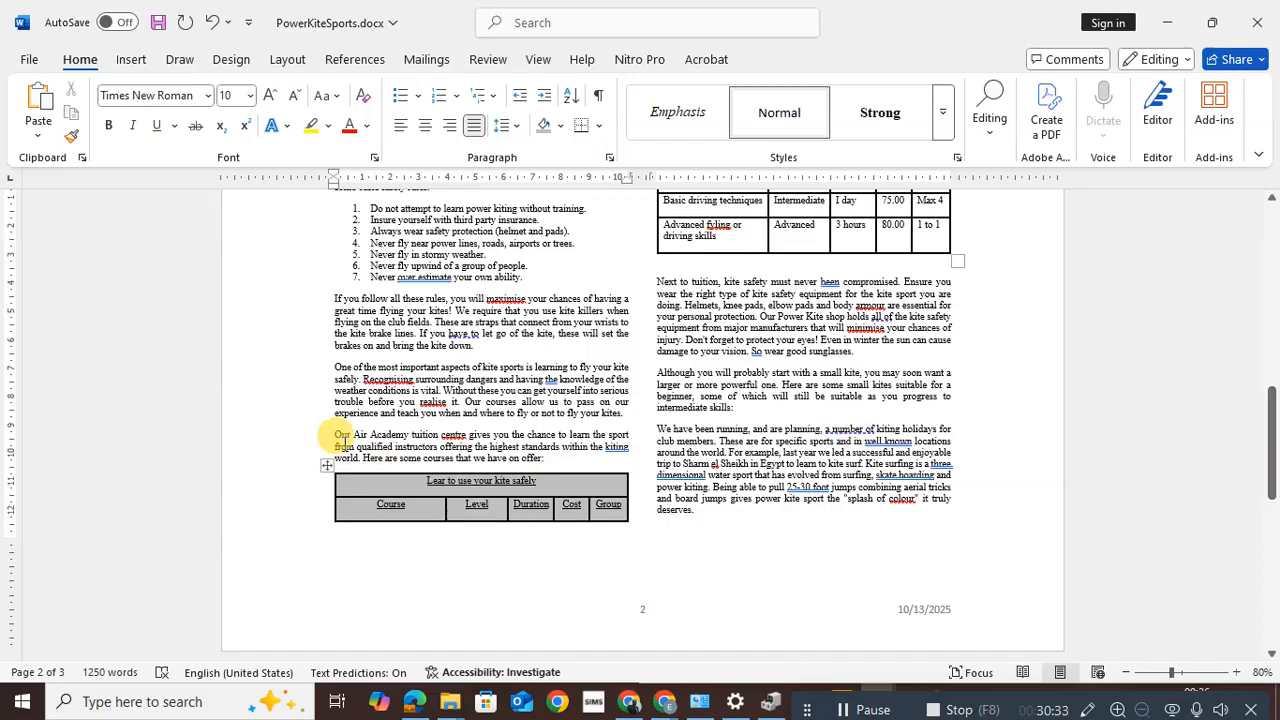
# Add a blank line so the whole course table moves to the top of the right column
pyautogui.click(333, 435)
pyautogui.press('Return')
pyautogui.press('Return')
pyautogui.press('Return')
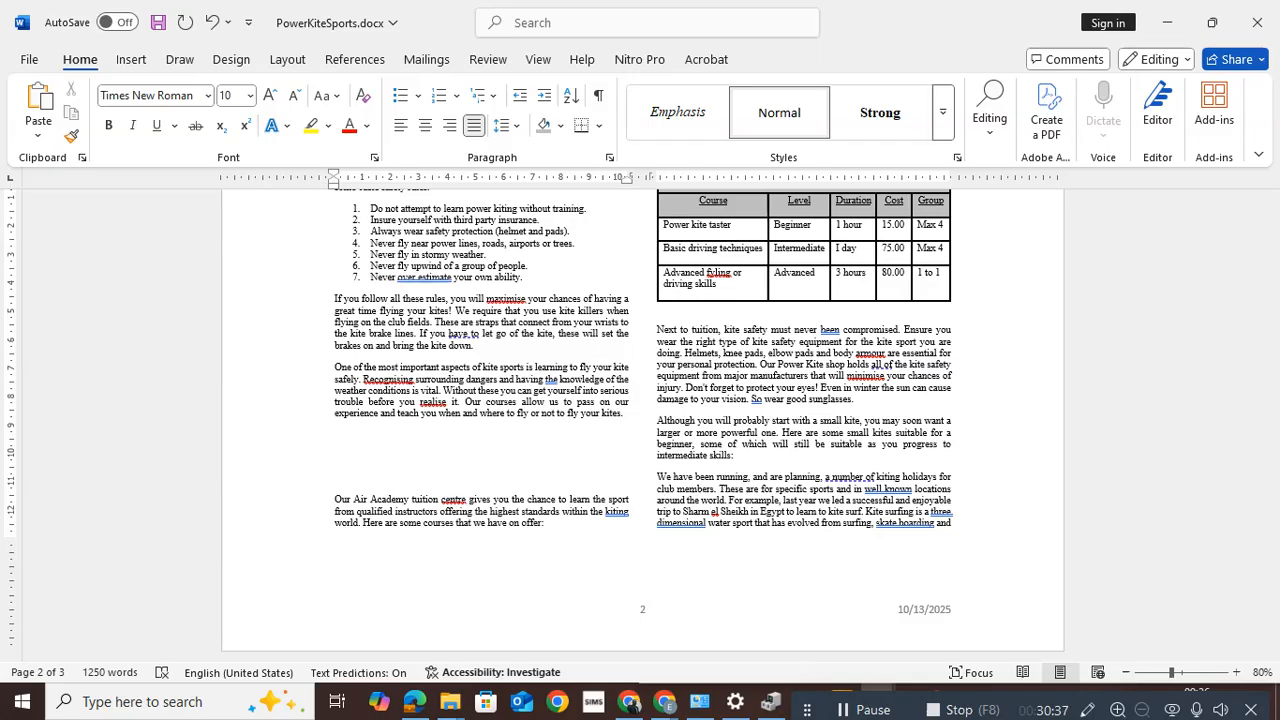
pyautogui.moveTo(1274, 414); pyautogui.dragTo(1274, 402)
pyautogui.press('BackSpace')
pyautogui.press('BackSpace')
pyautogui.press('BackSpace')
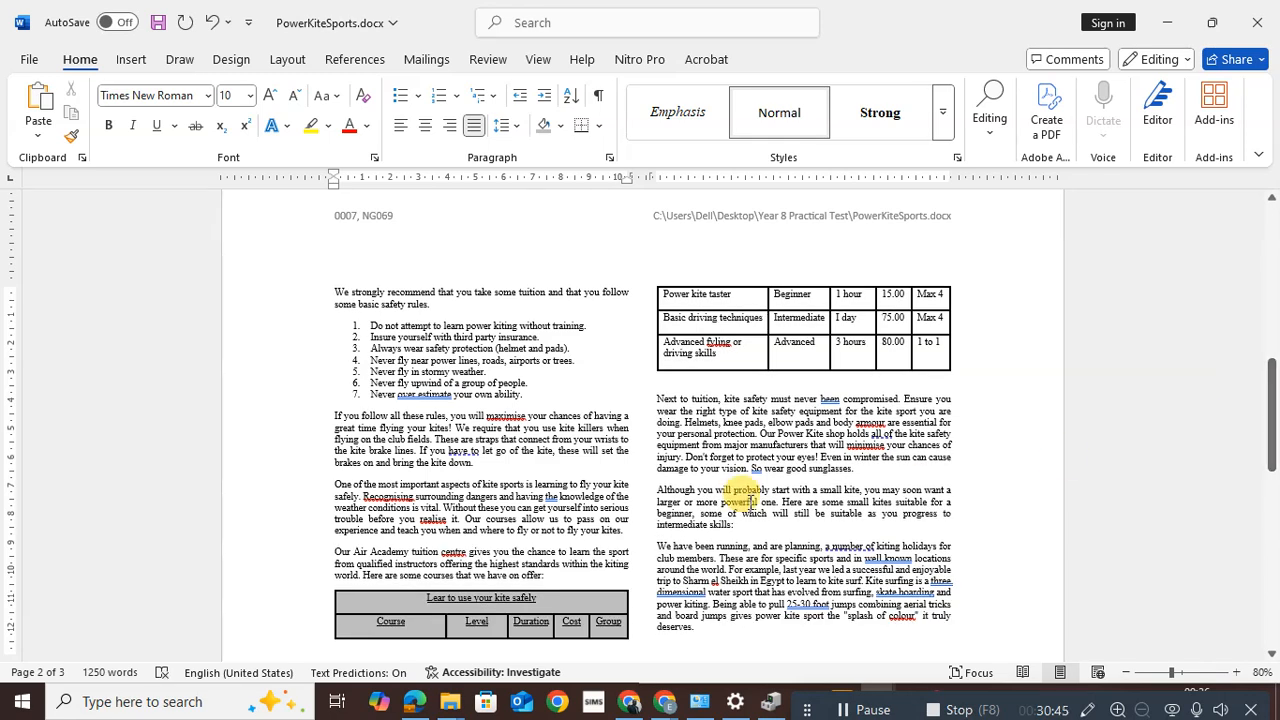
pyautogui.press('Return')
pyautogui.press('Return')
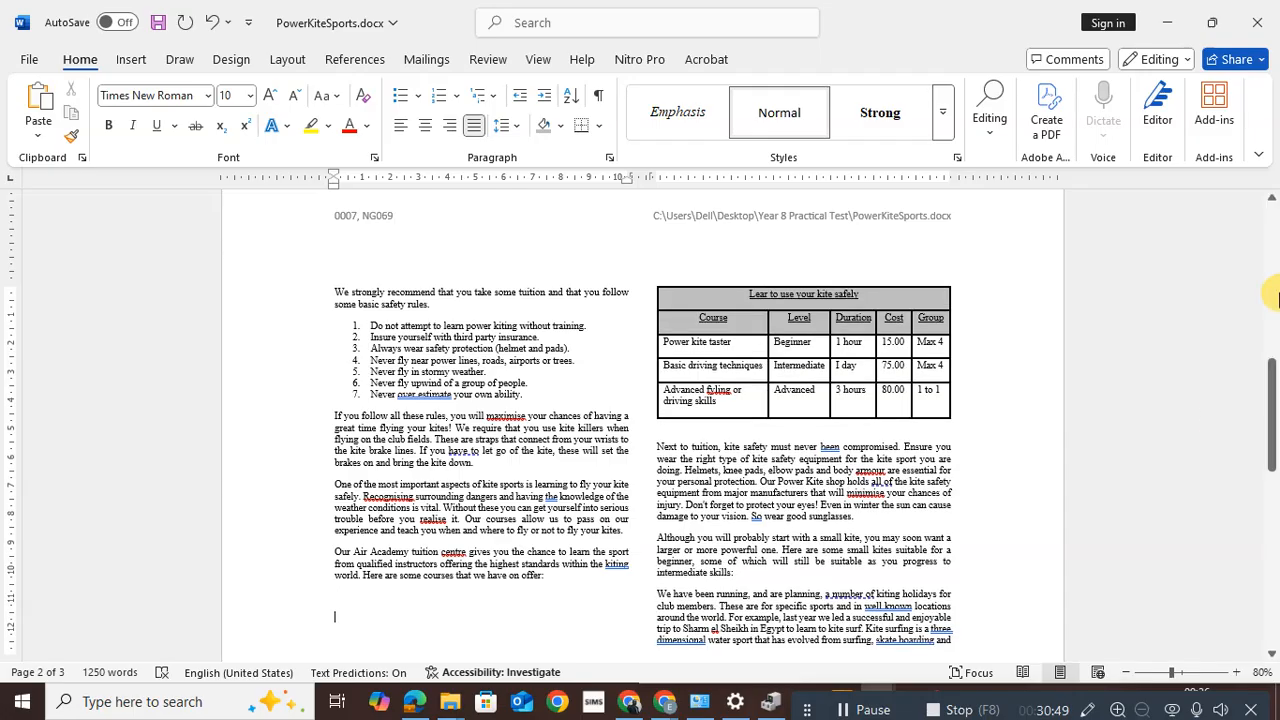
pyautogui.moveTo(1272, 400); pyautogui.dragTo(1262, 235)
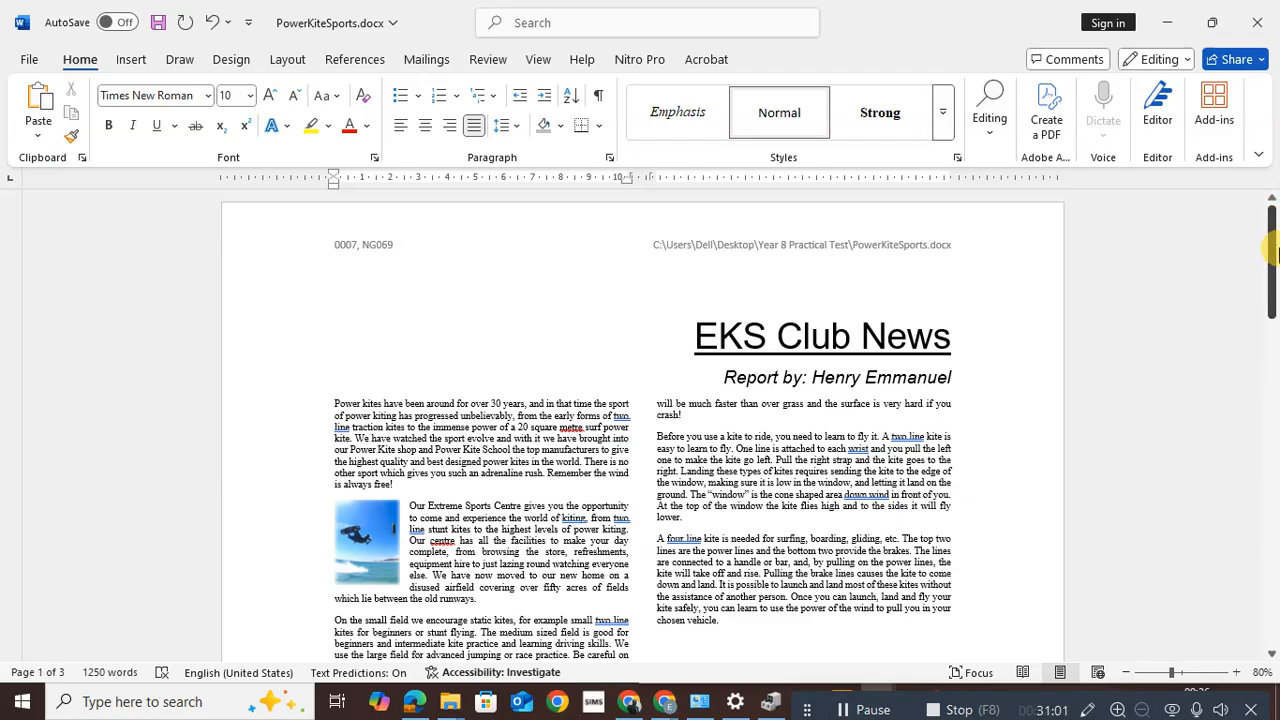
# Save PowerKiteSports.docx from the File menu, keeping the adjusted page layout
pyautogui.moveTo(1275, 255); pyautogui.dragTo(1269, 194)
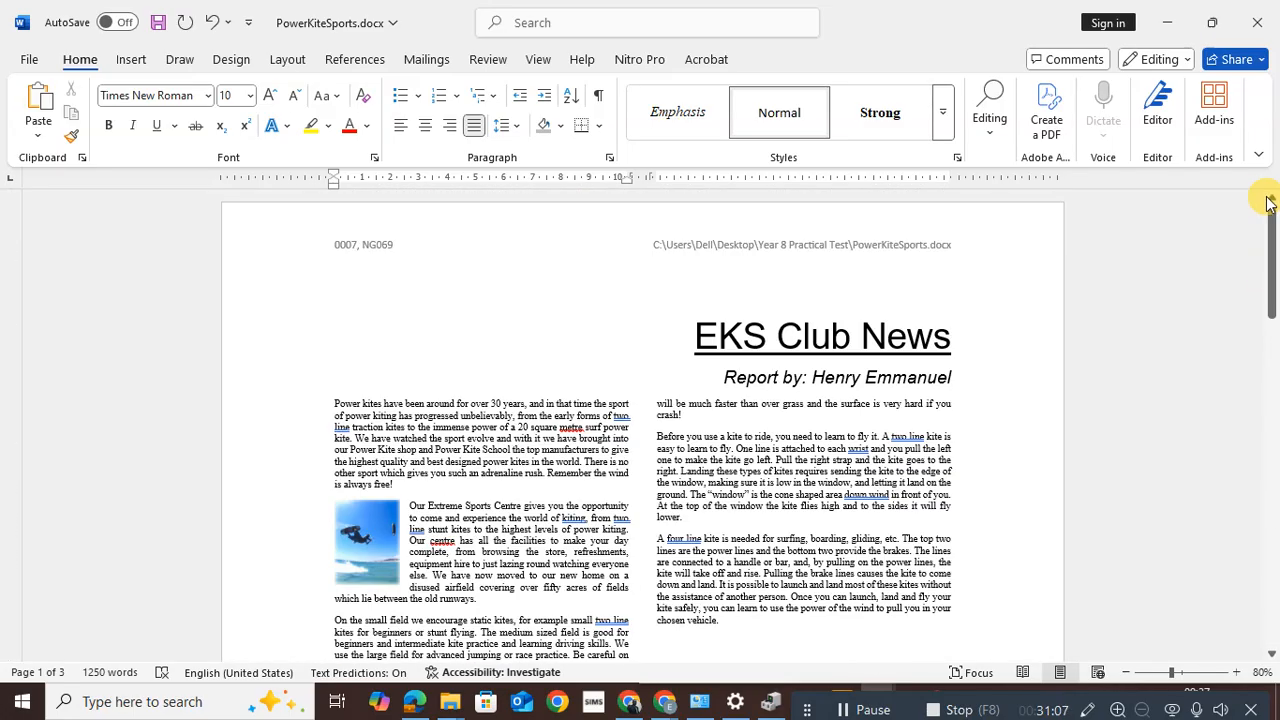
pyautogui.click(28, 61)
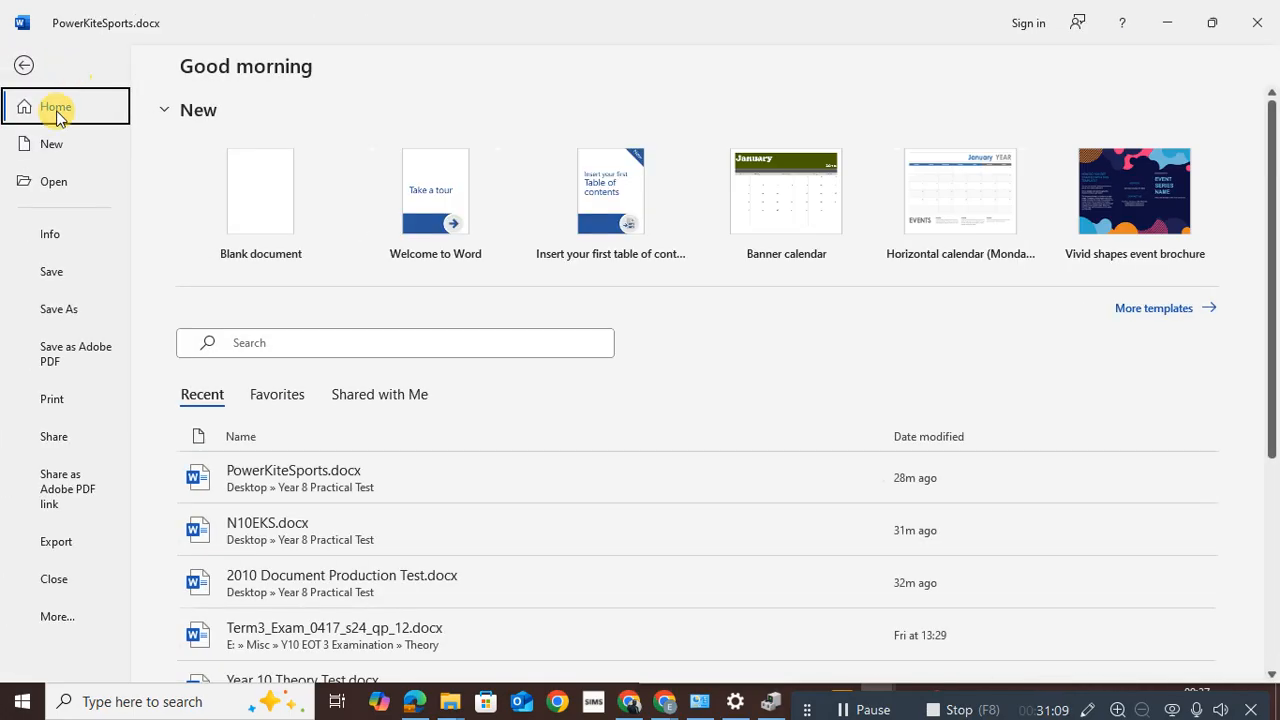
pyautogui.click(58, 274)
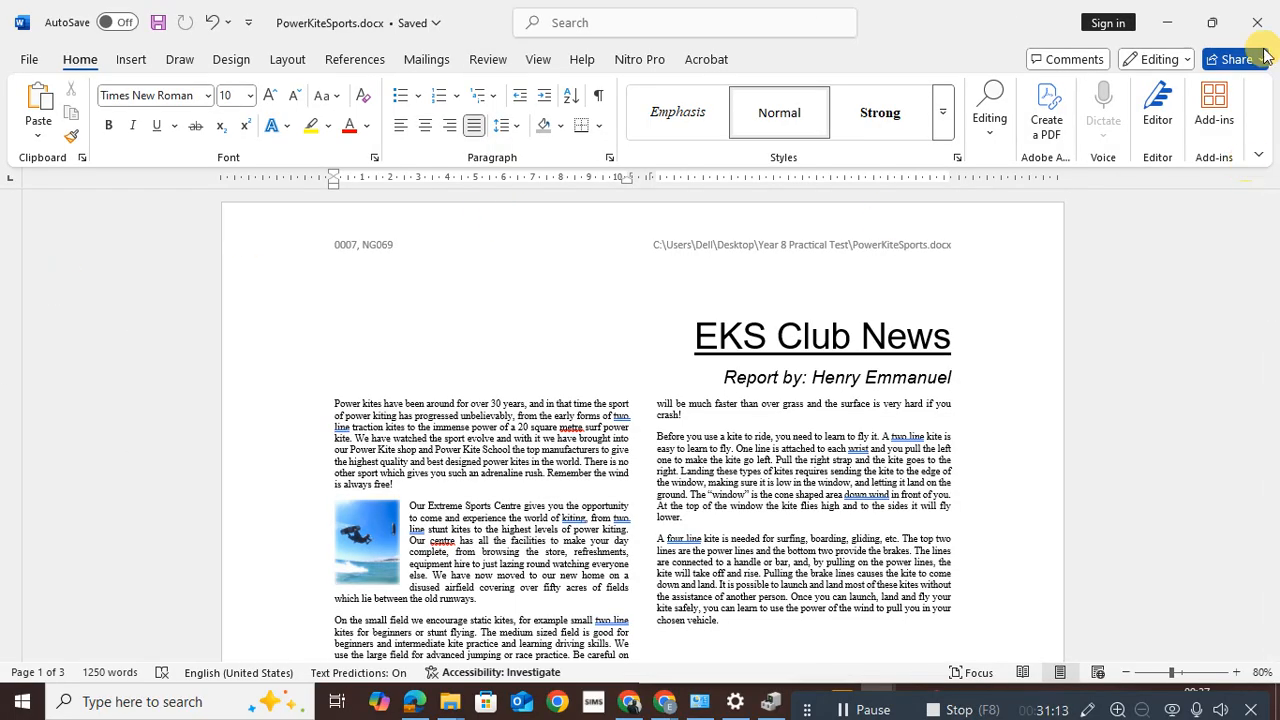